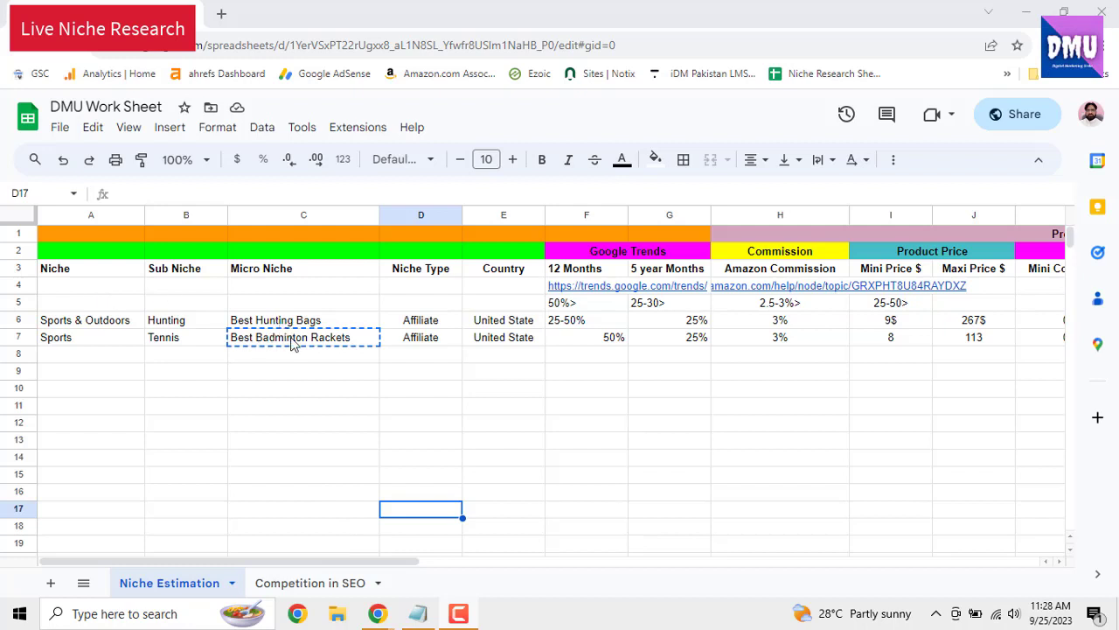
Review the micro niche, niche type, Google Trends and product analysis entries for Best Hunting Bags and Best Badminton Rackets
left_click_drag(317, 320, 330, 341)
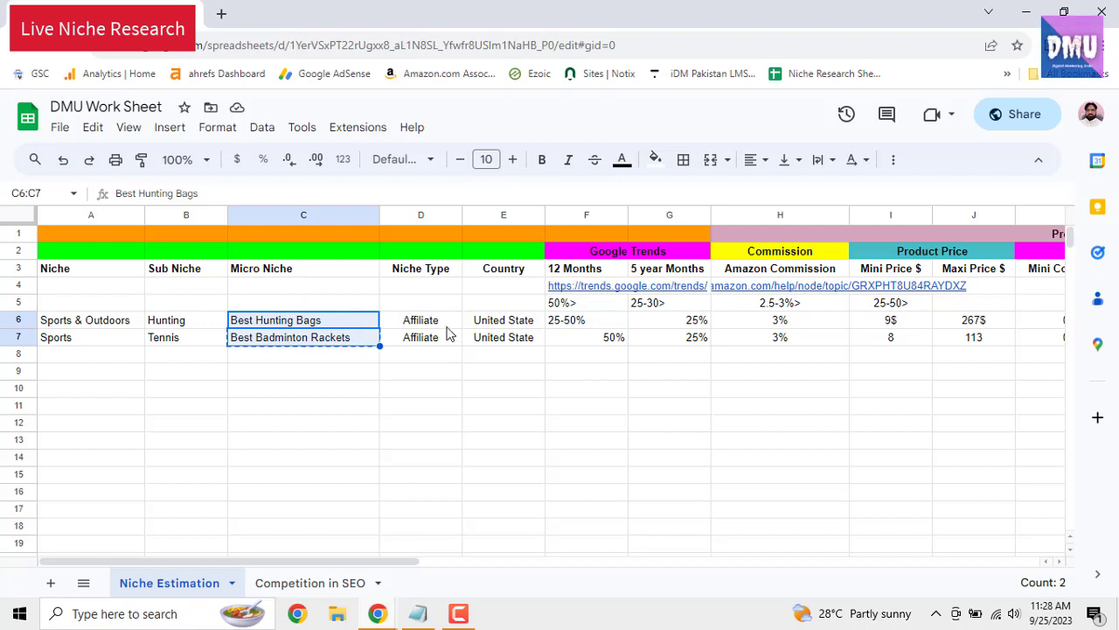
left_click_drag(442, 320, 446, 341)
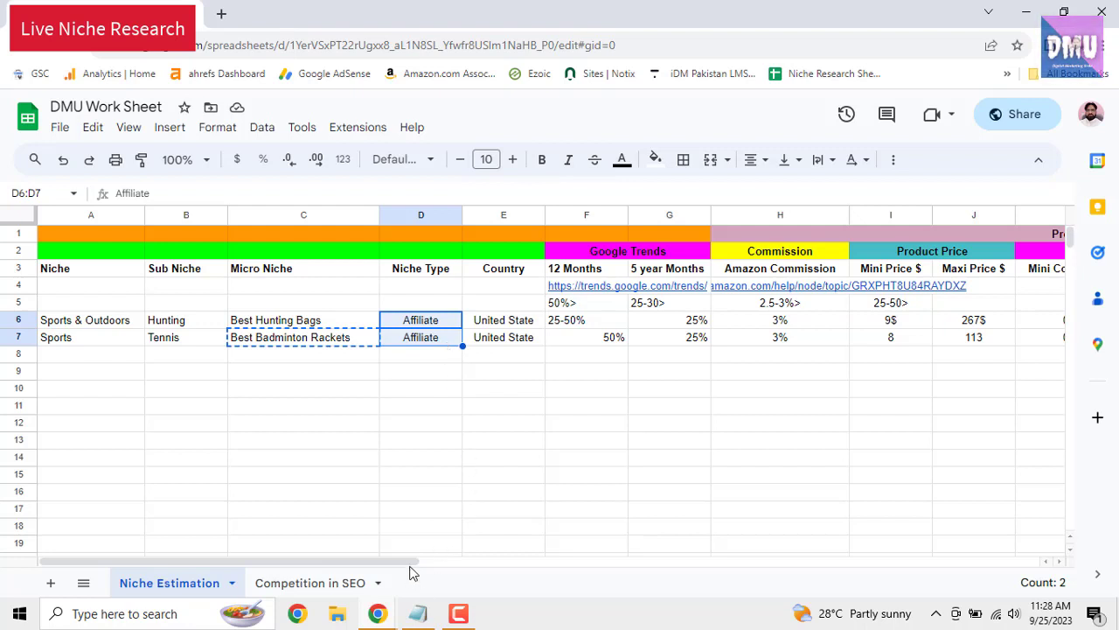
left_click_drag(408, 560, 482, 546)
left_click(405, 320)
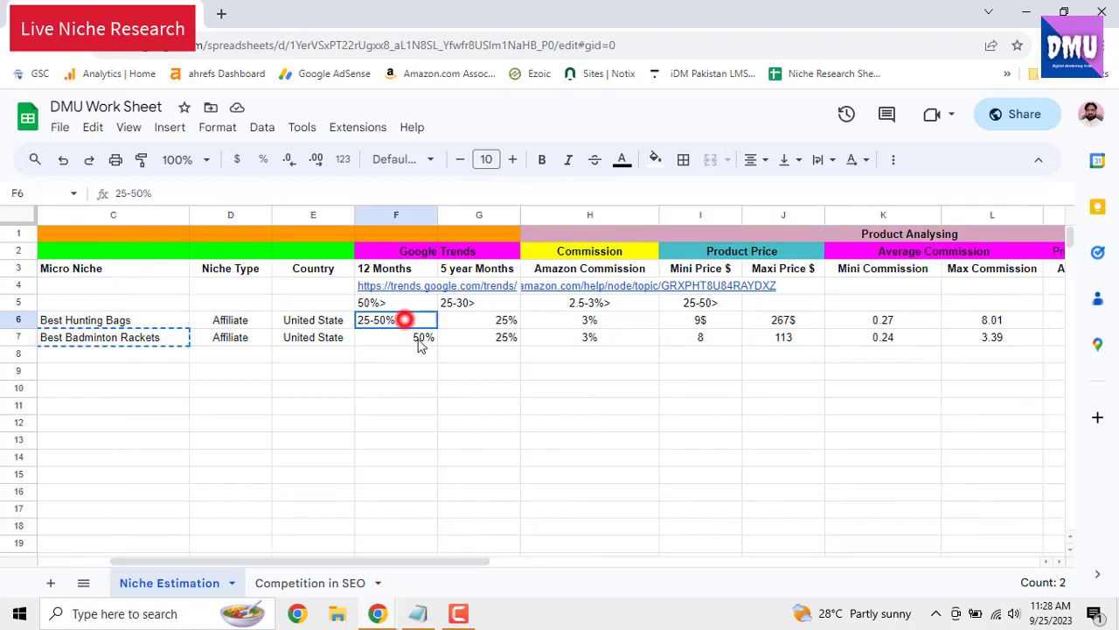
left_click_drag(419, 344, 495, 343)
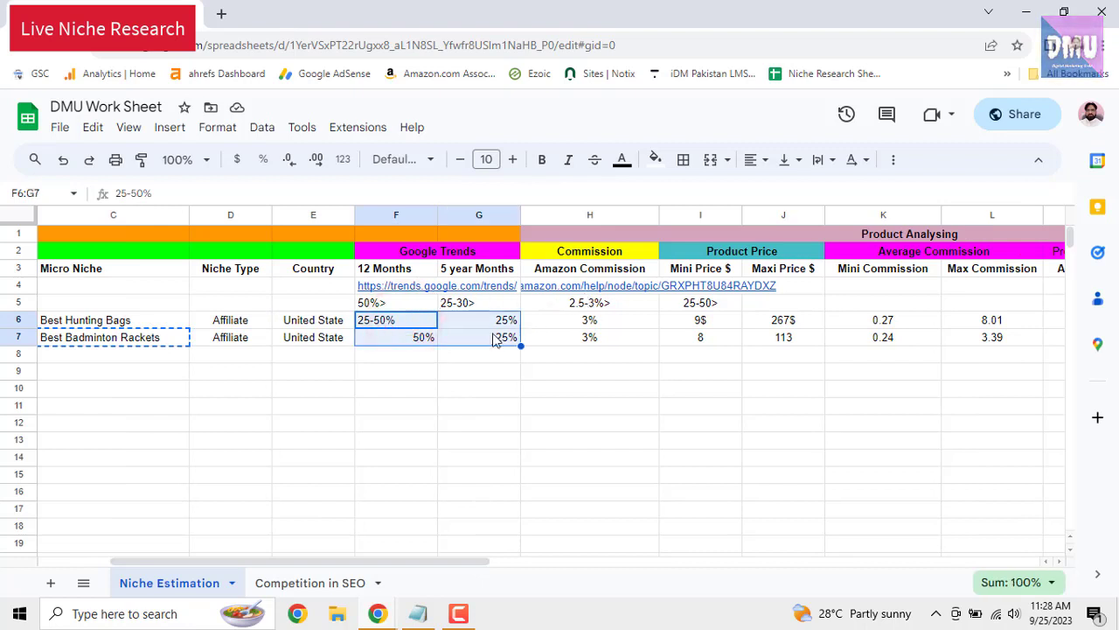
left_click_drag(455, 560, 520, 556)
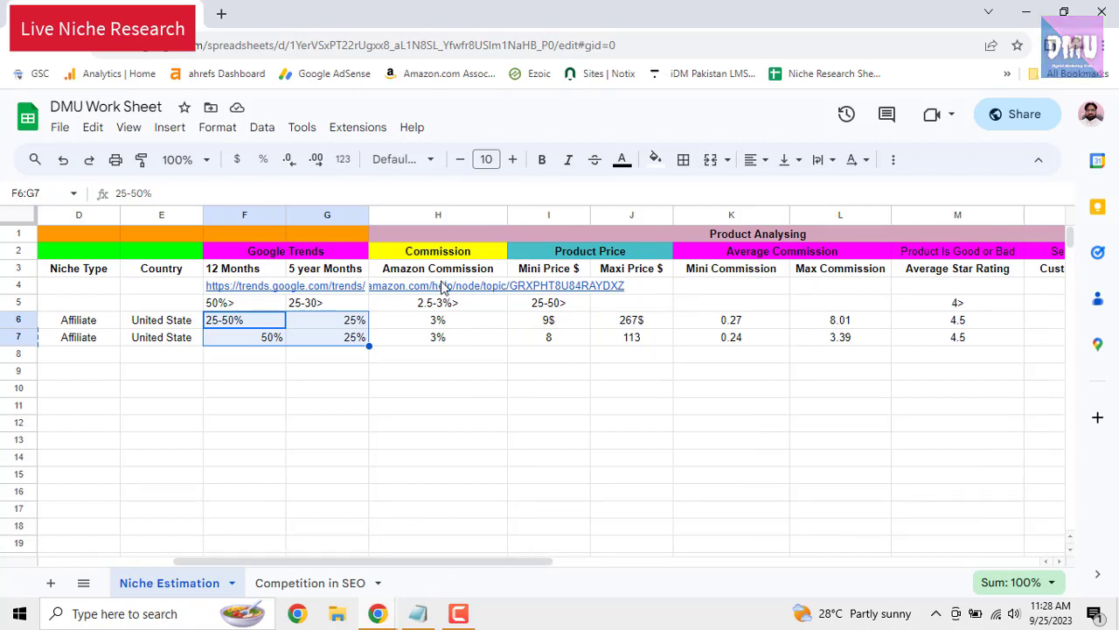
left_click_drag(535, 561, 423, 564)
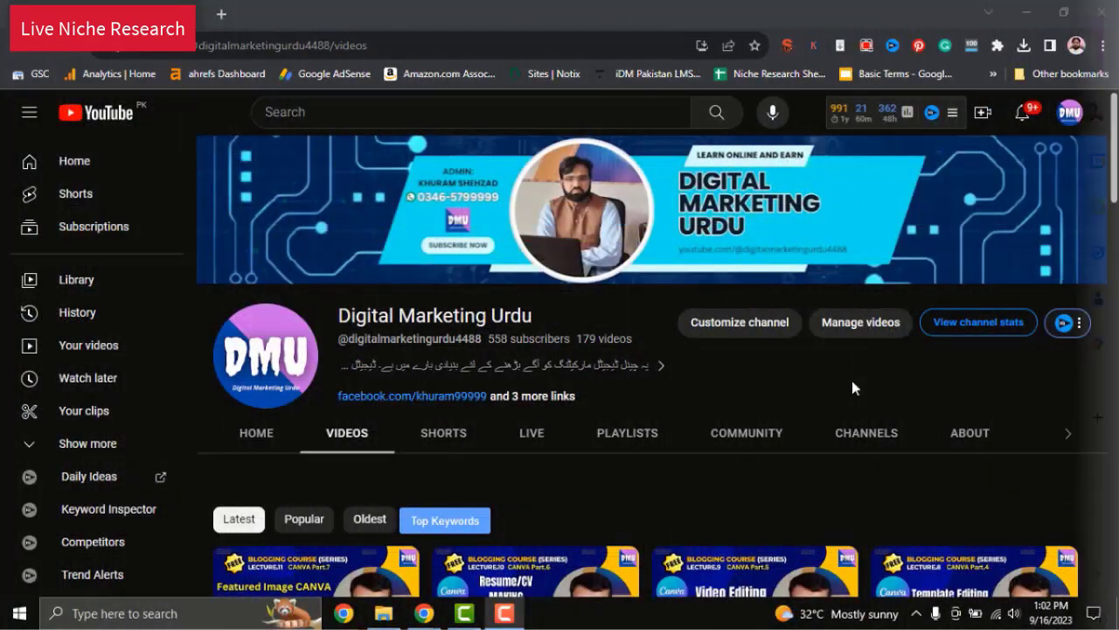
scroll(853, 386, "down", 1)
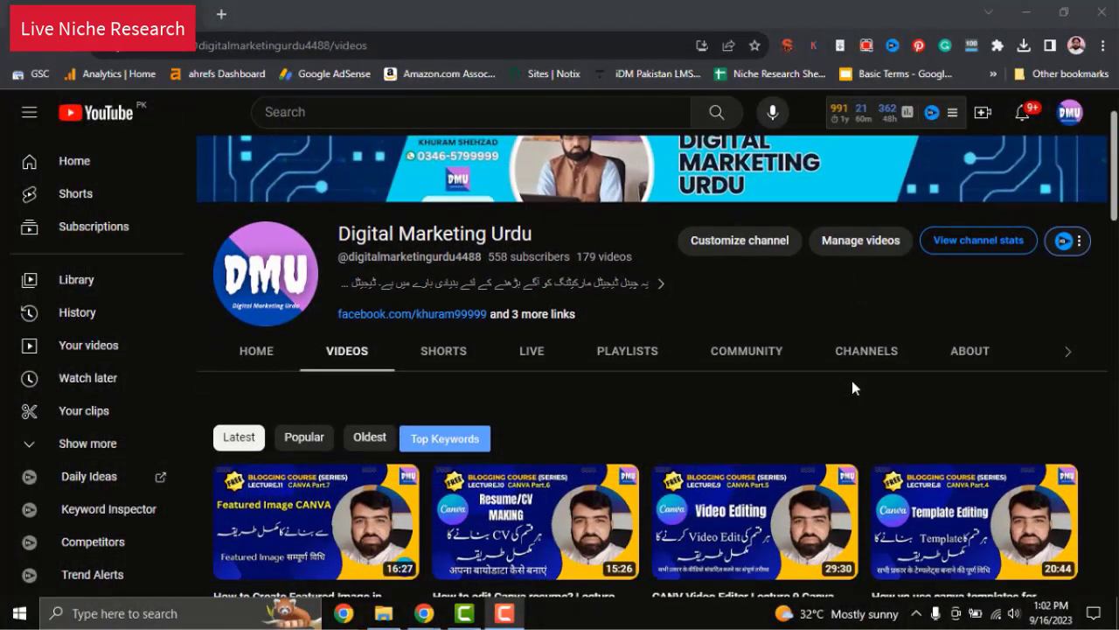
scroll(852, 387, "down", 1)
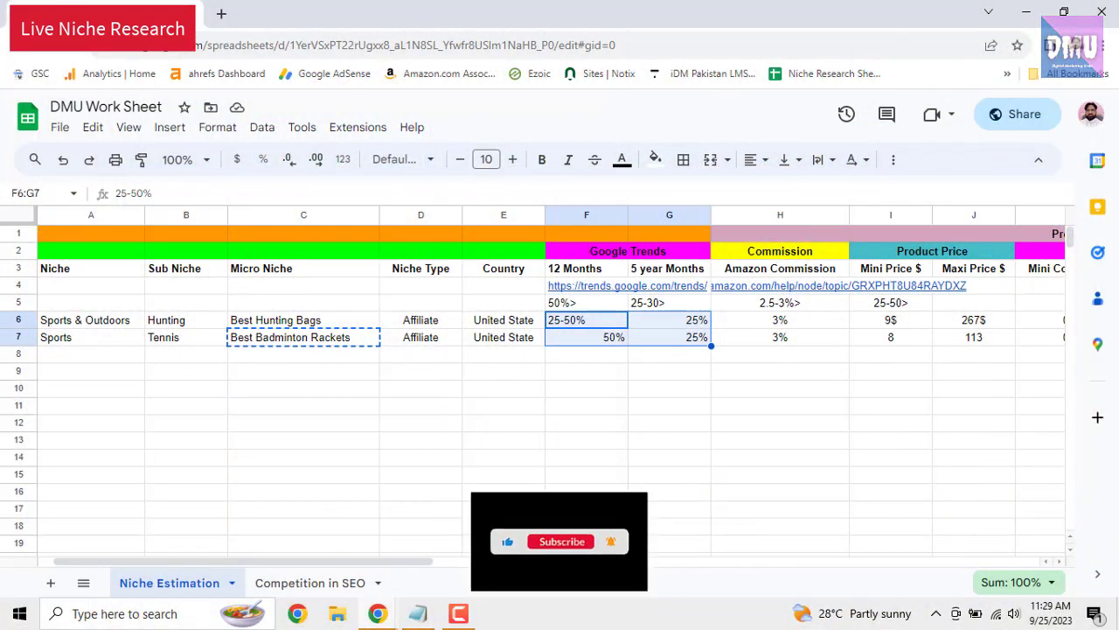
left_click(423, 561)
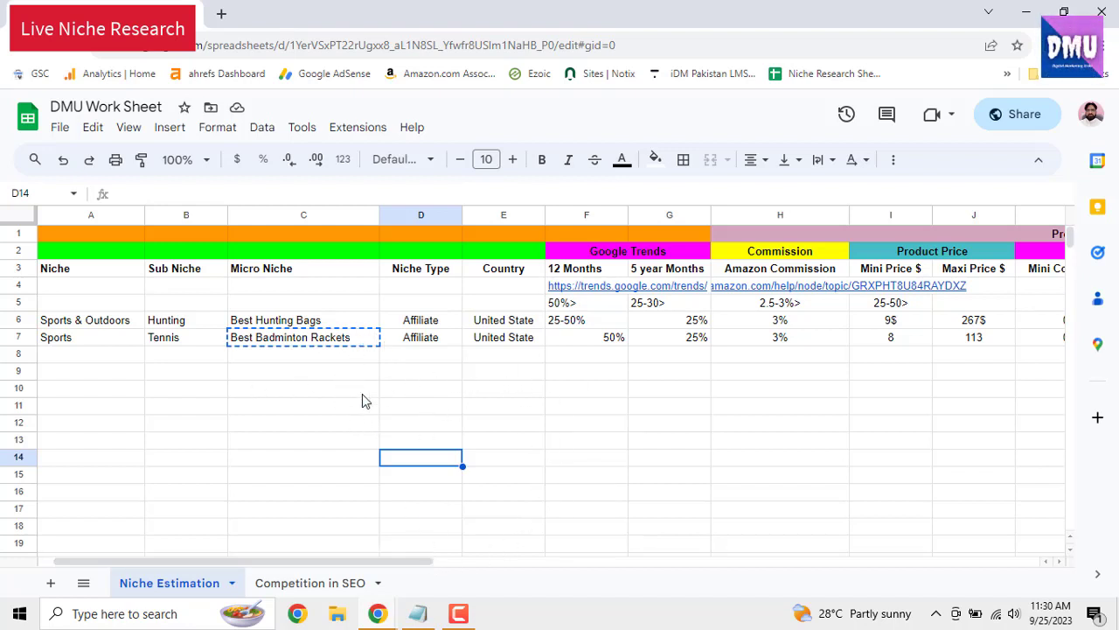
Copy the Best Badminton Rackets micro niche and go to its niche cell A4 on the Competition in SEO sheet
left_click(352, 342)
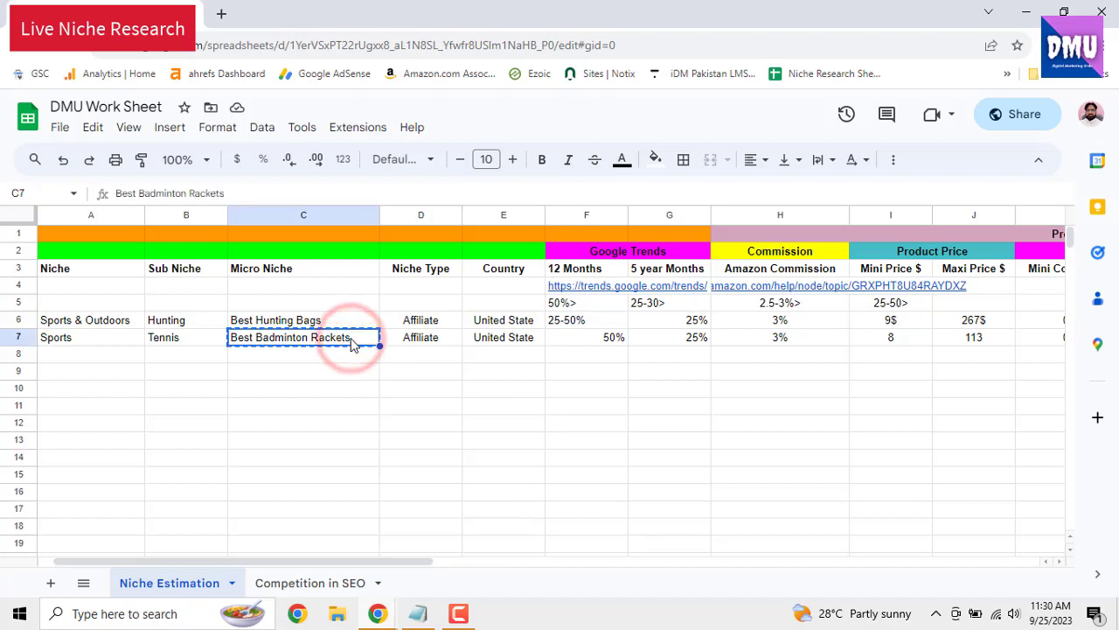
right_click(351, 343)
left_click(425, 201)
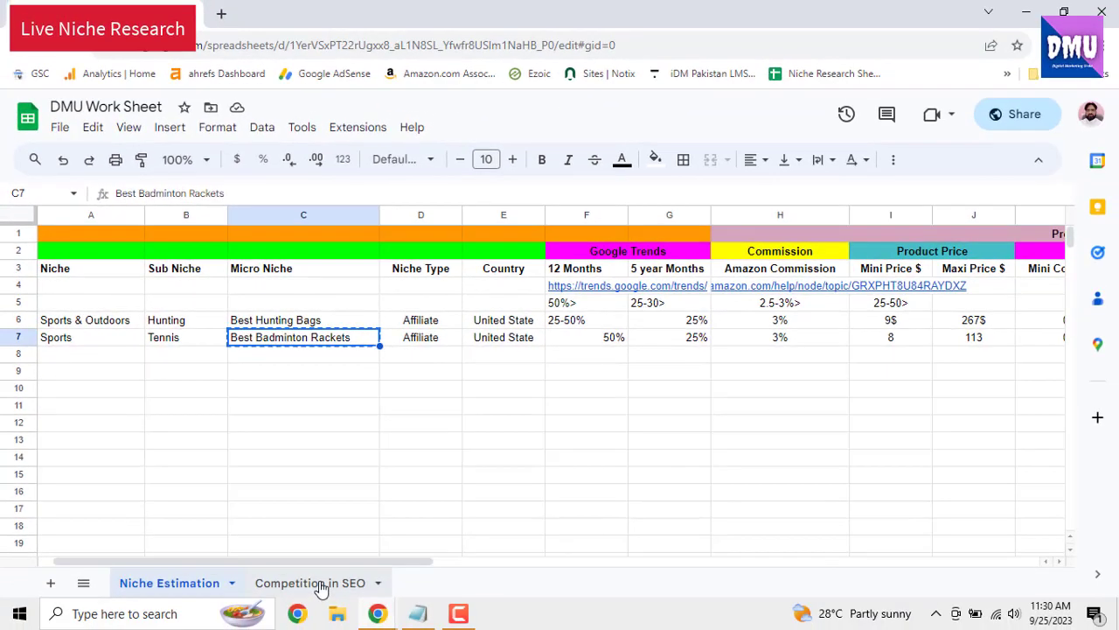
left_click(320, 582)
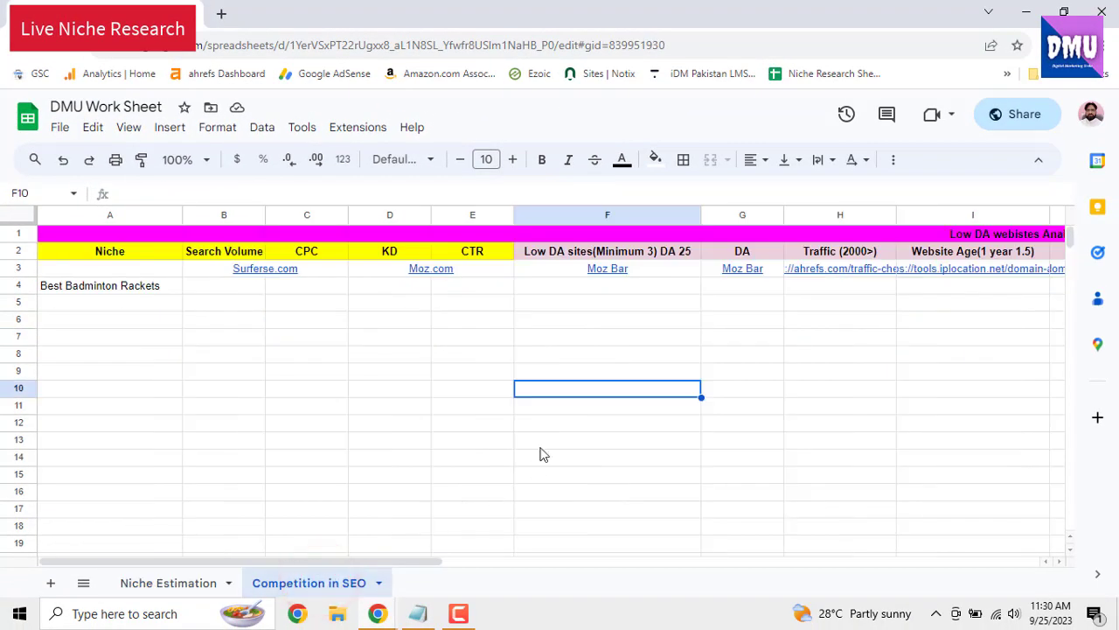
left_click(131, 287)
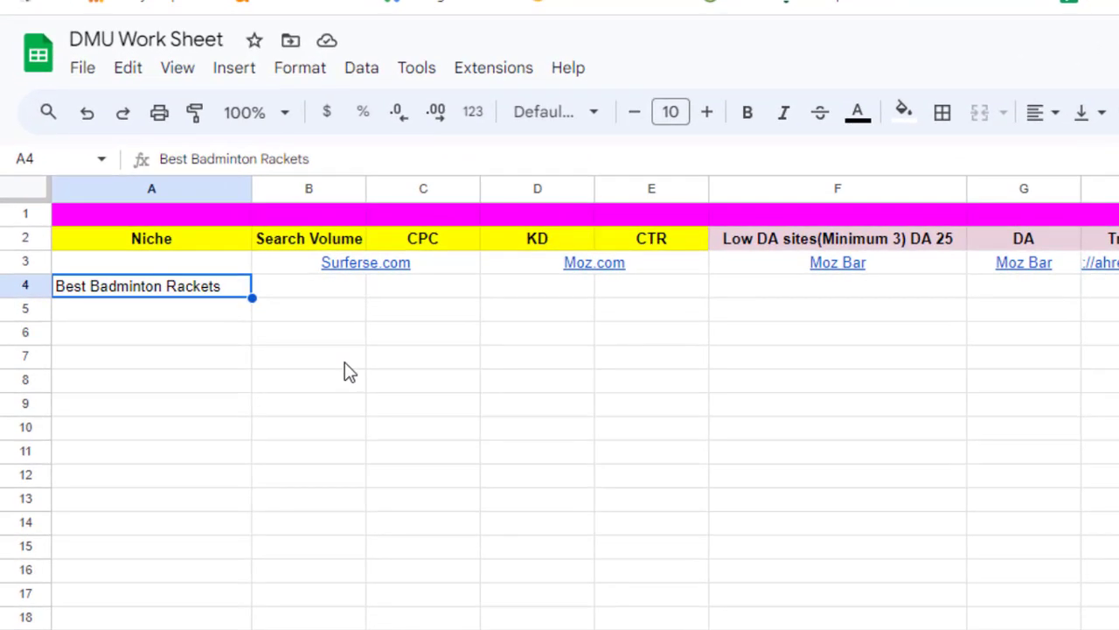
Enter the criterion "1000>" in cell B1, above the Search Volume heading
left_click(325, 220)
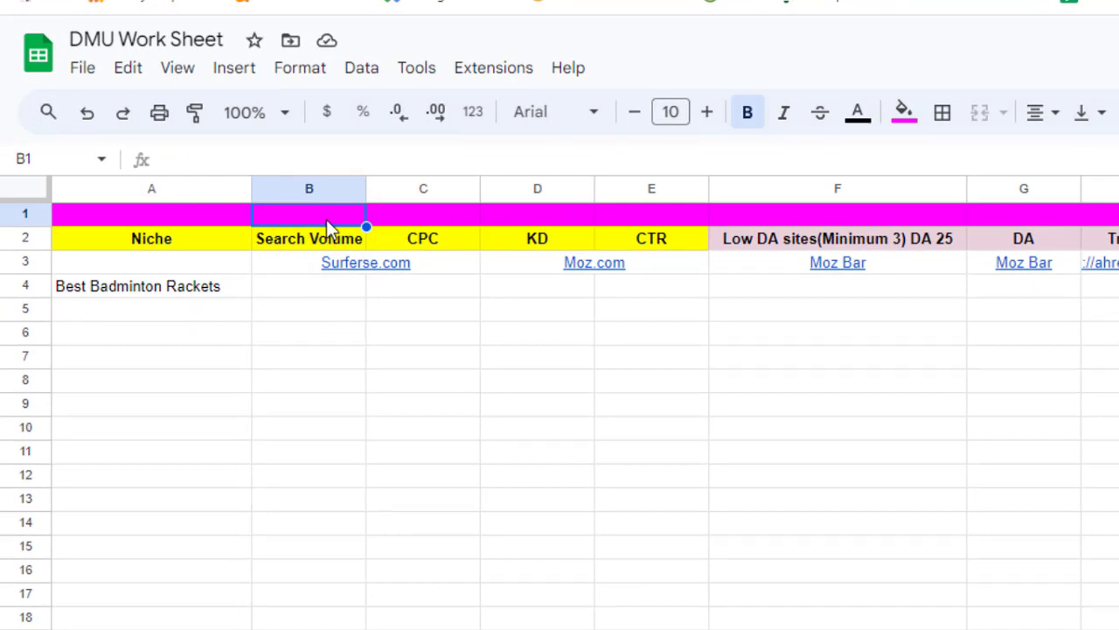
type("1")
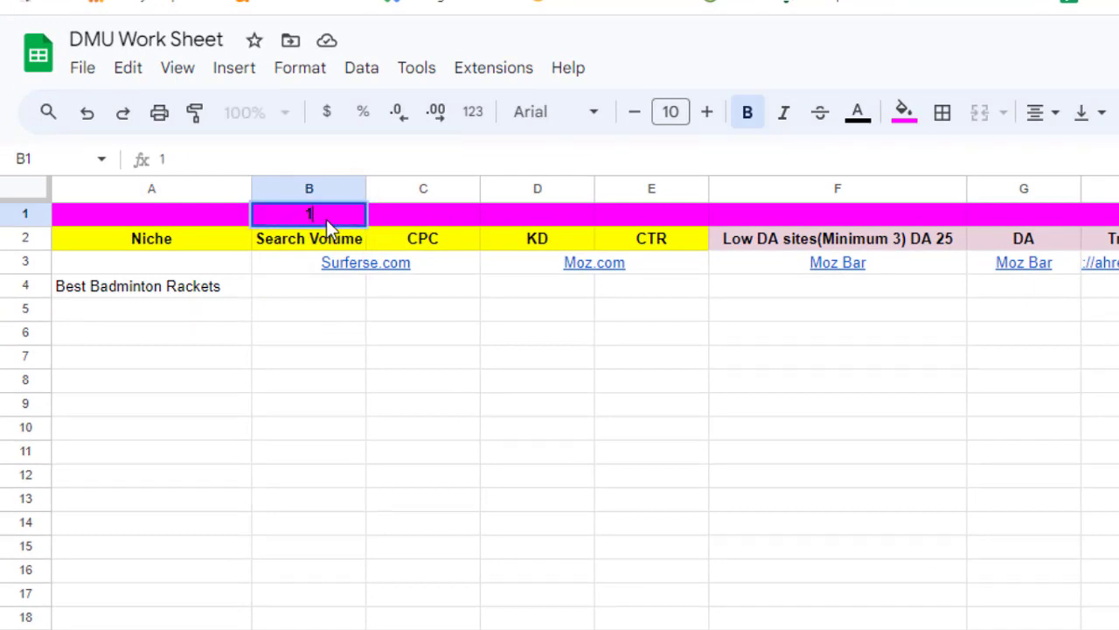
key("BackSpace")
type("1000>")
left_click(469, 342)
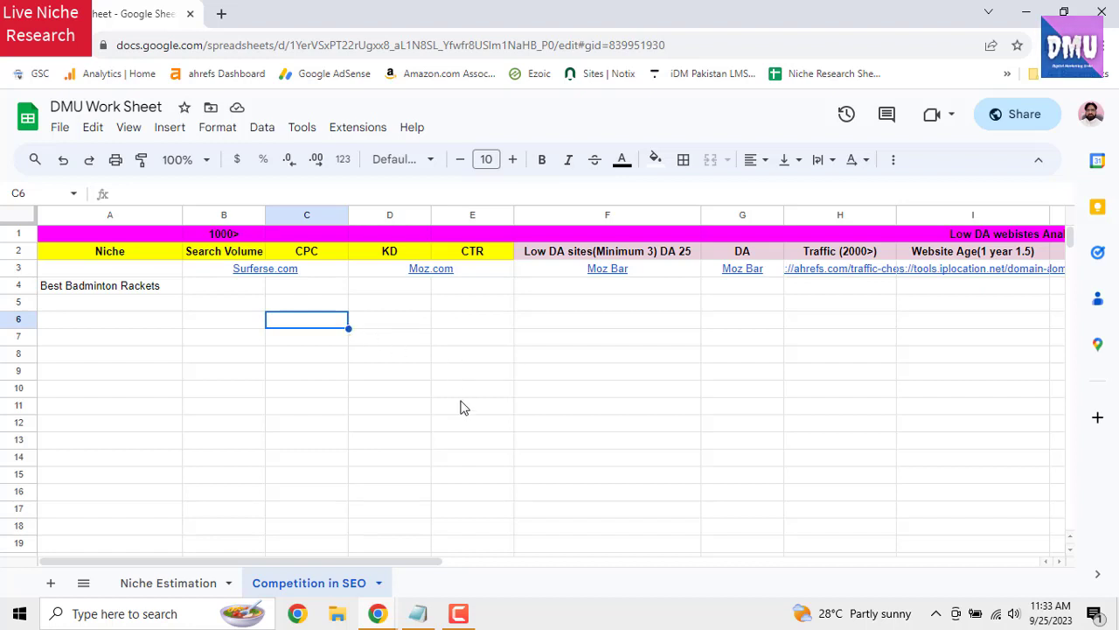
Correct the tool name under Search Volume and CPC to Surferseo.com
left_click(274, 269)
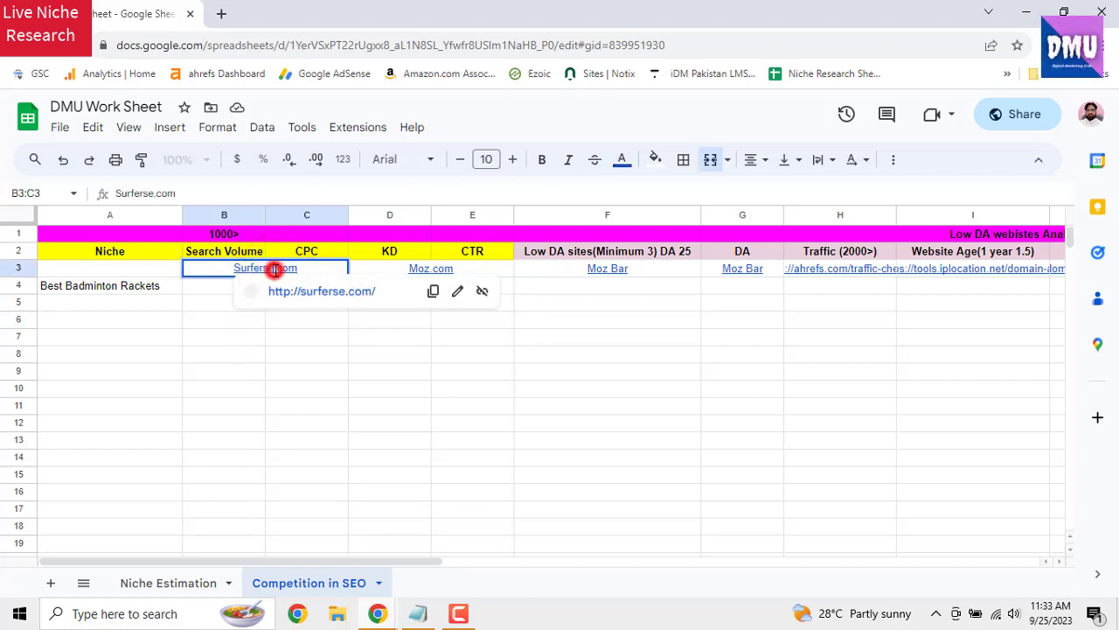
type("0")
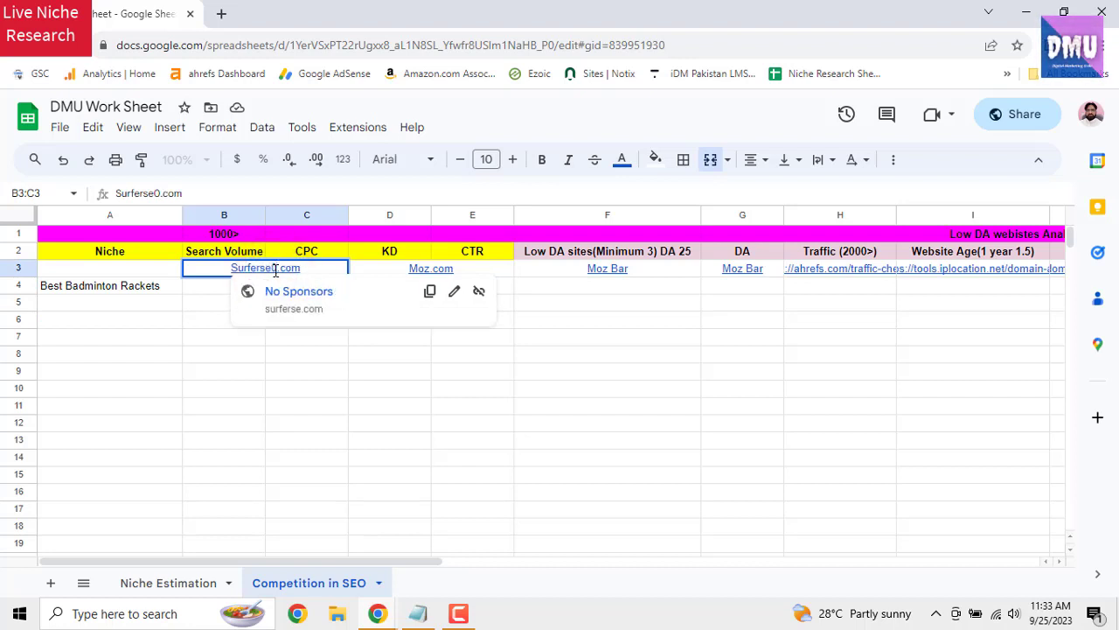
key("BackSpace")
type("o")
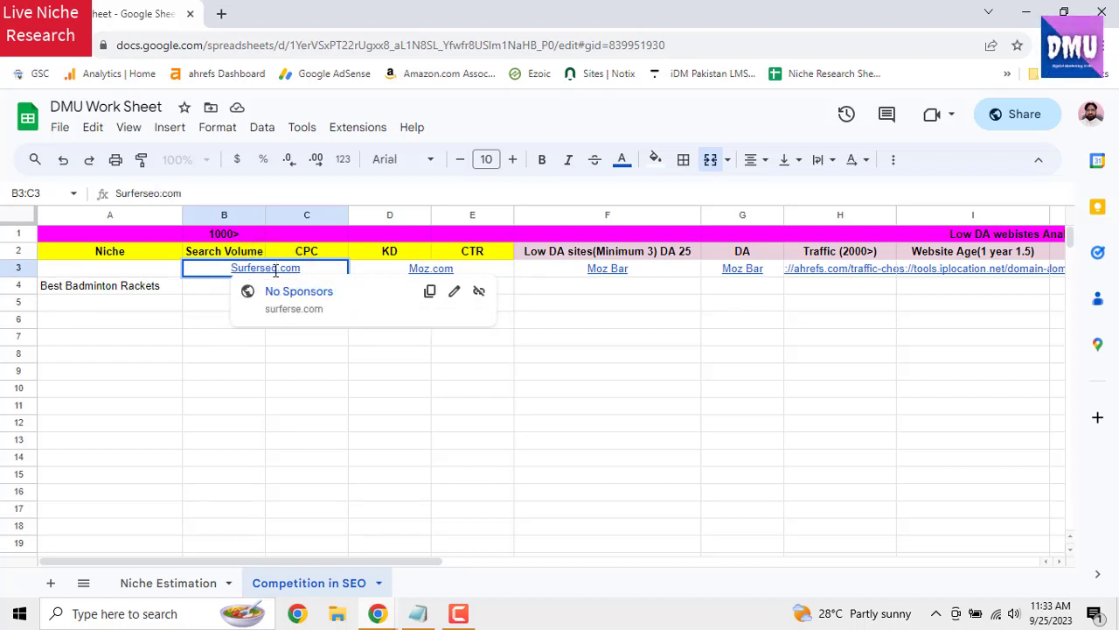
left_click(392, 395)
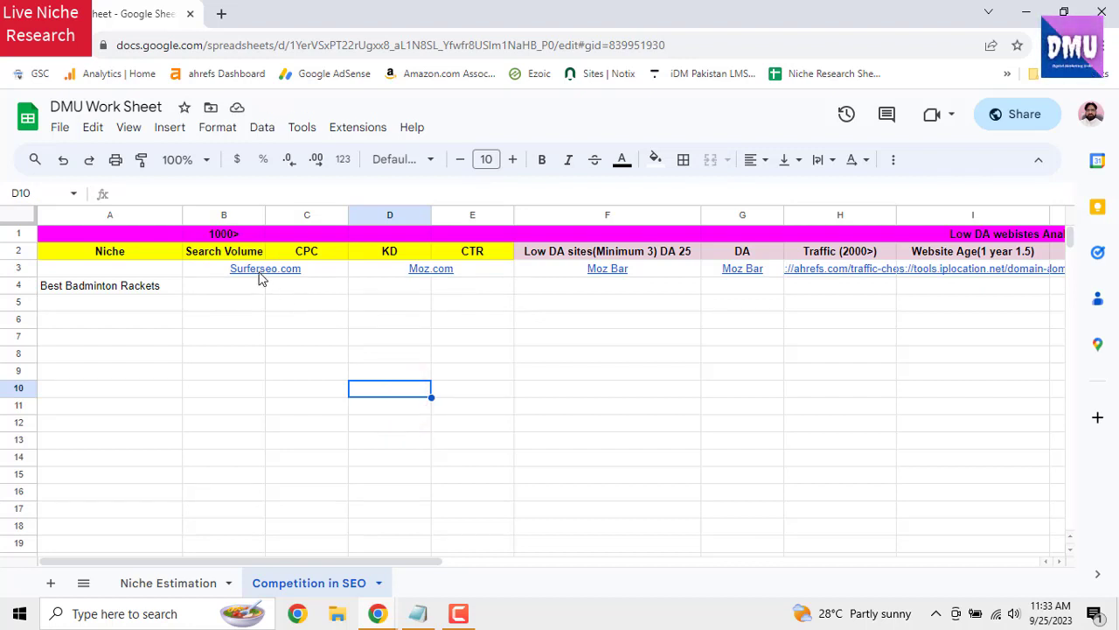
mouse_move(260, 276)
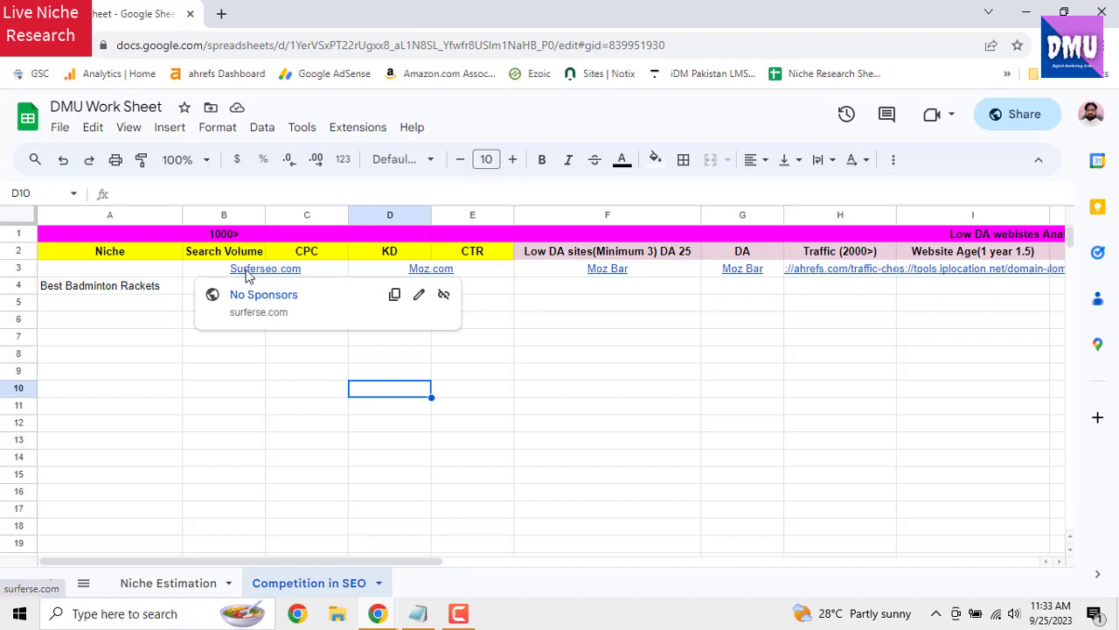
right_click(248, 276)
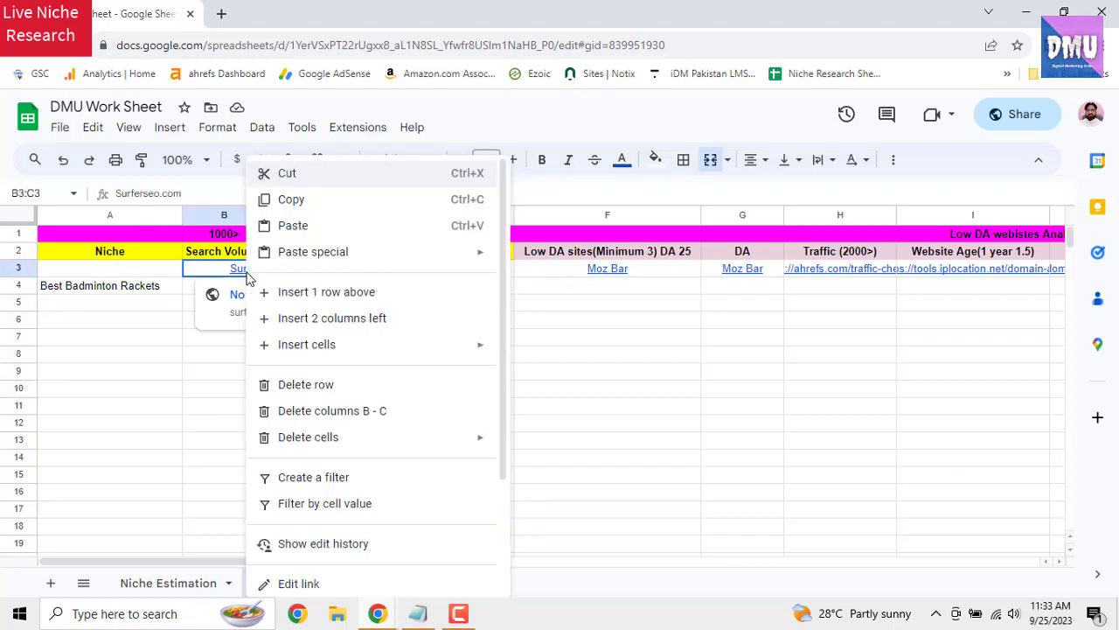
left_click(224, 391)
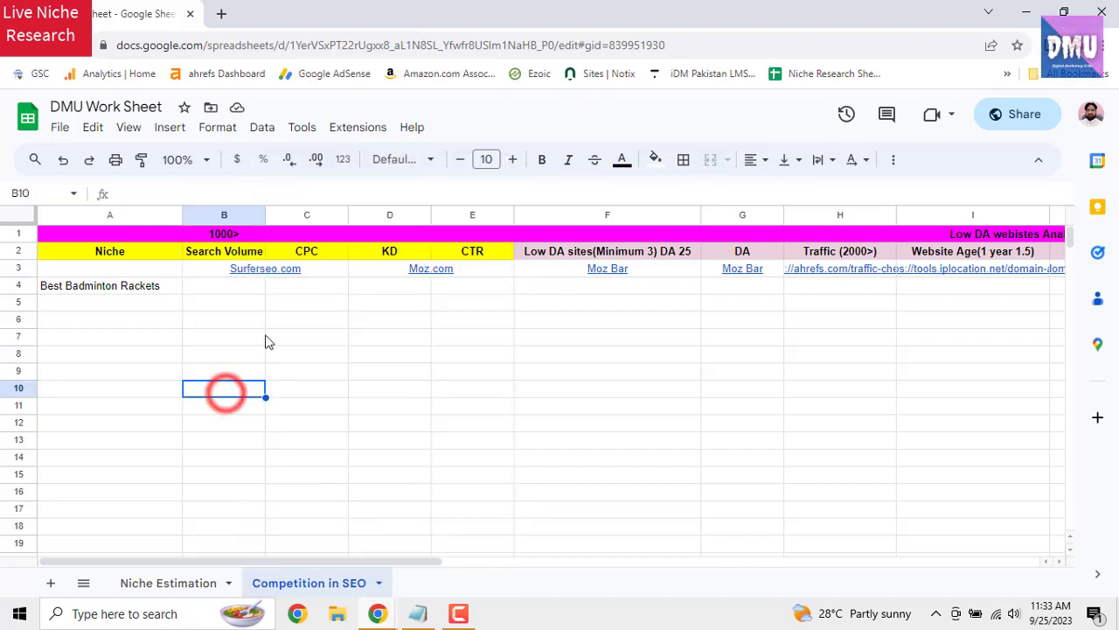
Copy the Surferseo.com entry from the sheet and open that website in a new browser tab
right_click(256, 277)
left_click(300, 201)
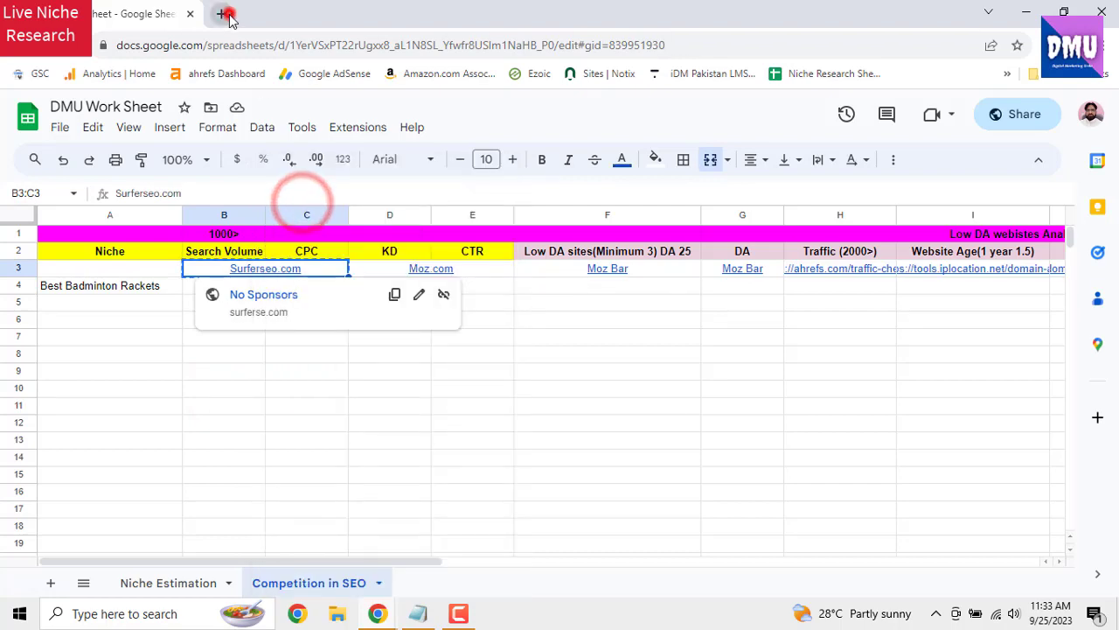
left_click(225, 14)
right_click(251, 44)
left_click(281, 137)
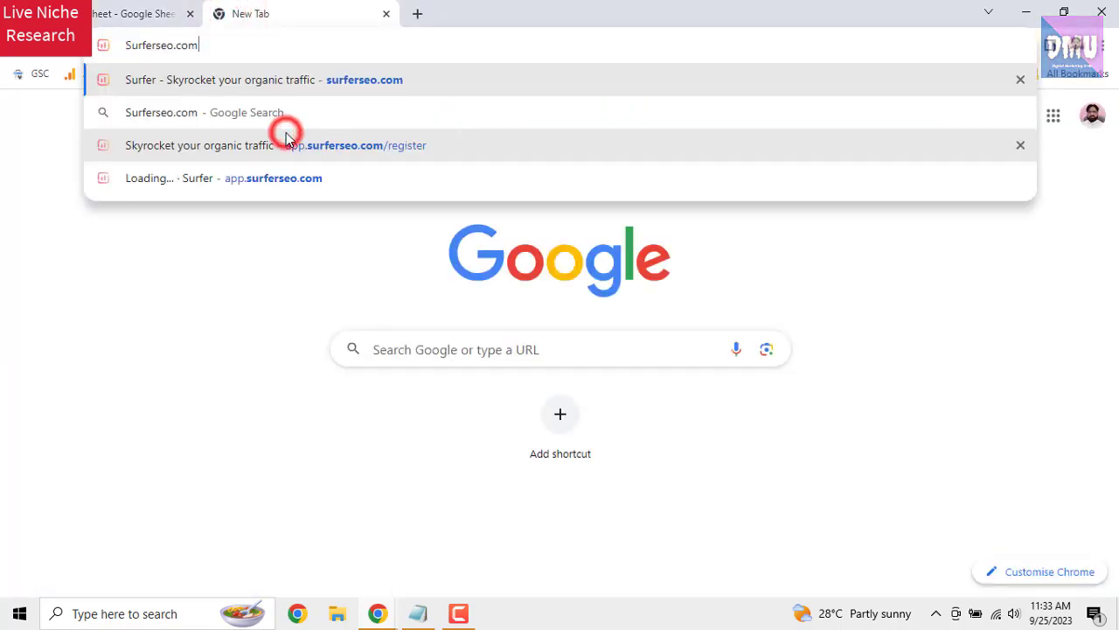
key("Return")
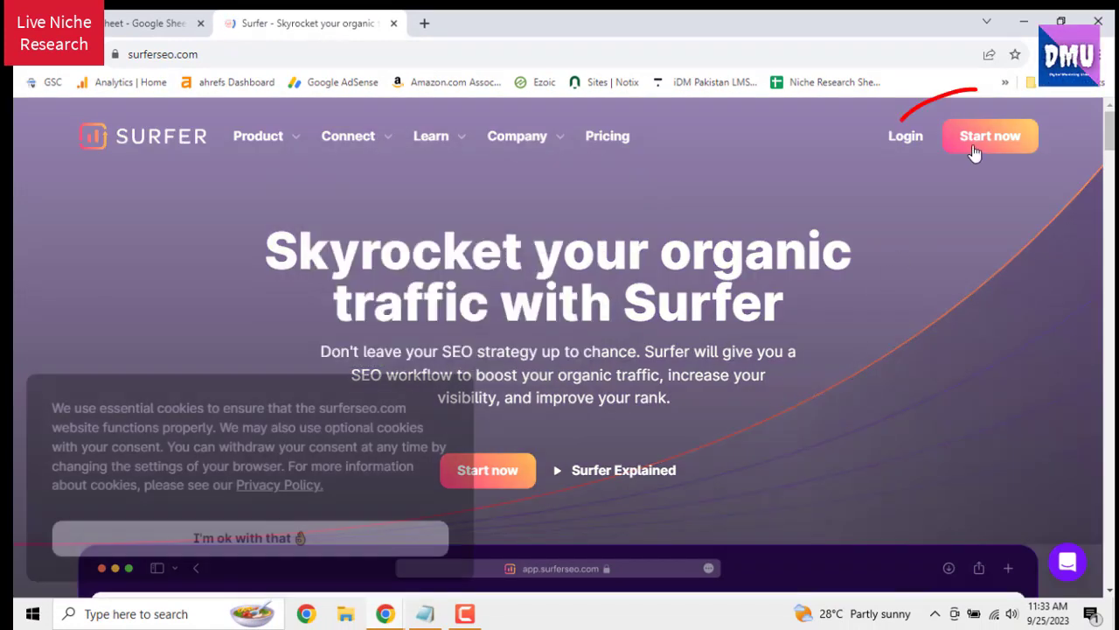
Sign up for Surfer with one of the listed Google accounts and close its subscription plans page
left_click(973, 150)
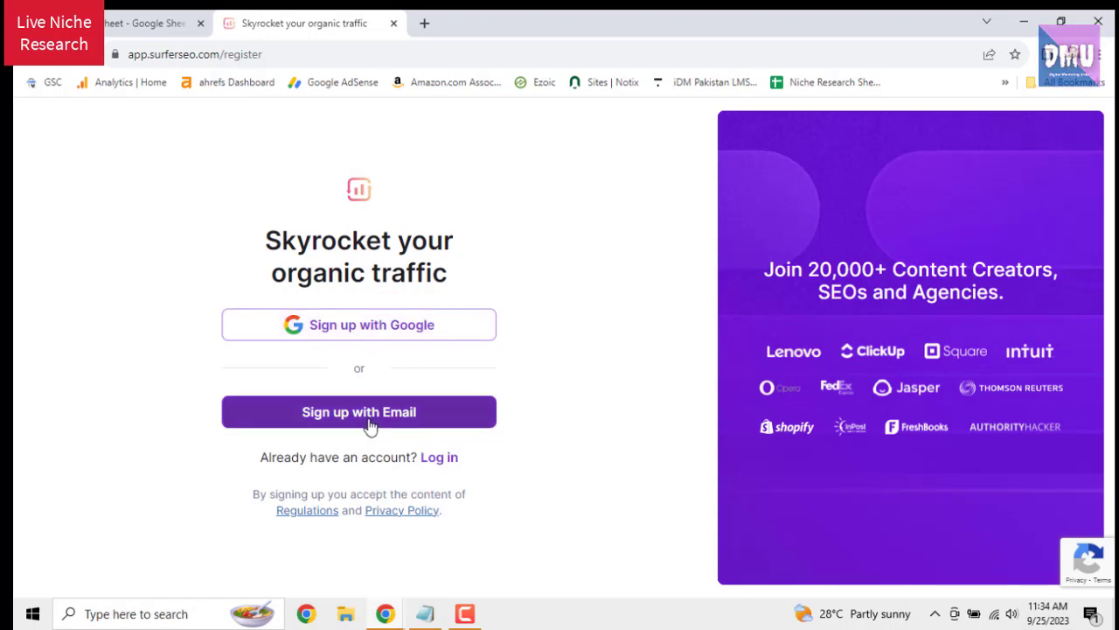
left_click(385, 341)
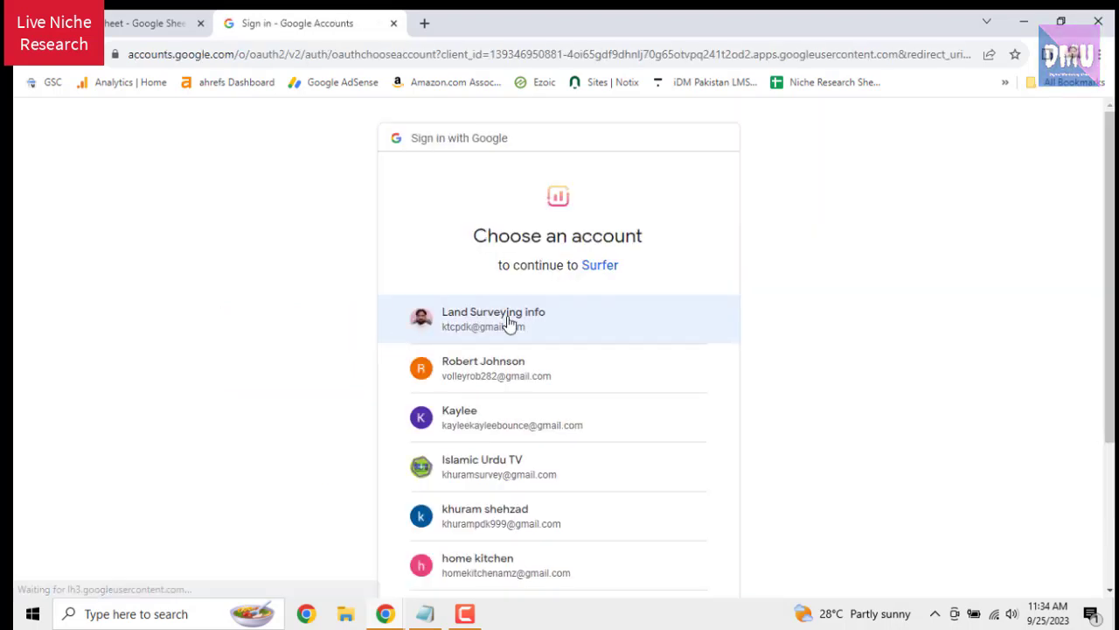
scroll(530, 425, "down", 1)
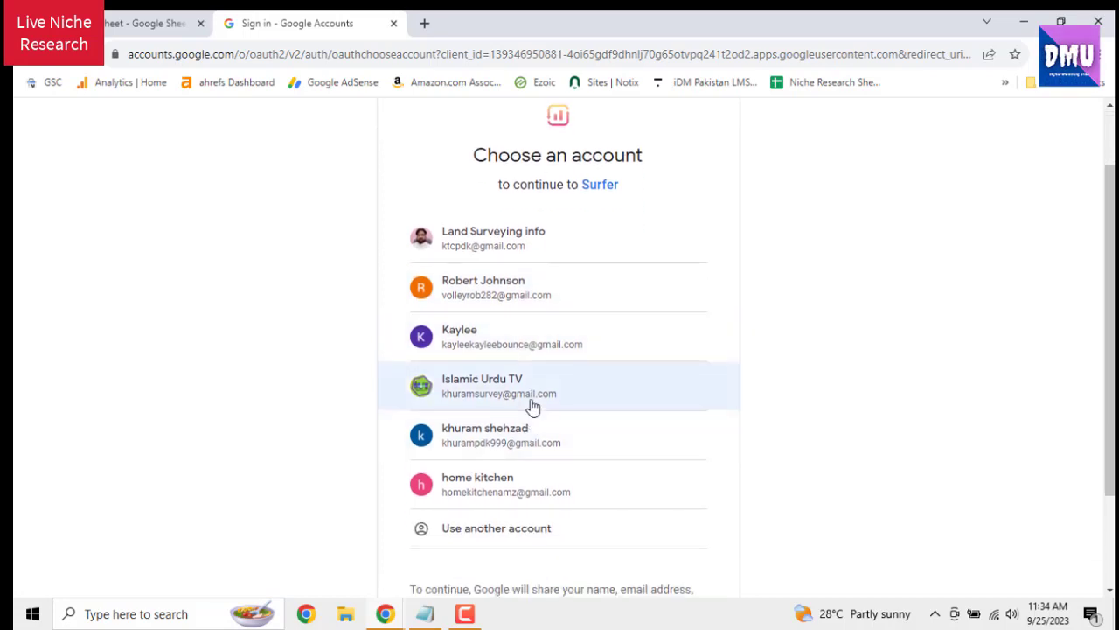
left_click(531, 405)
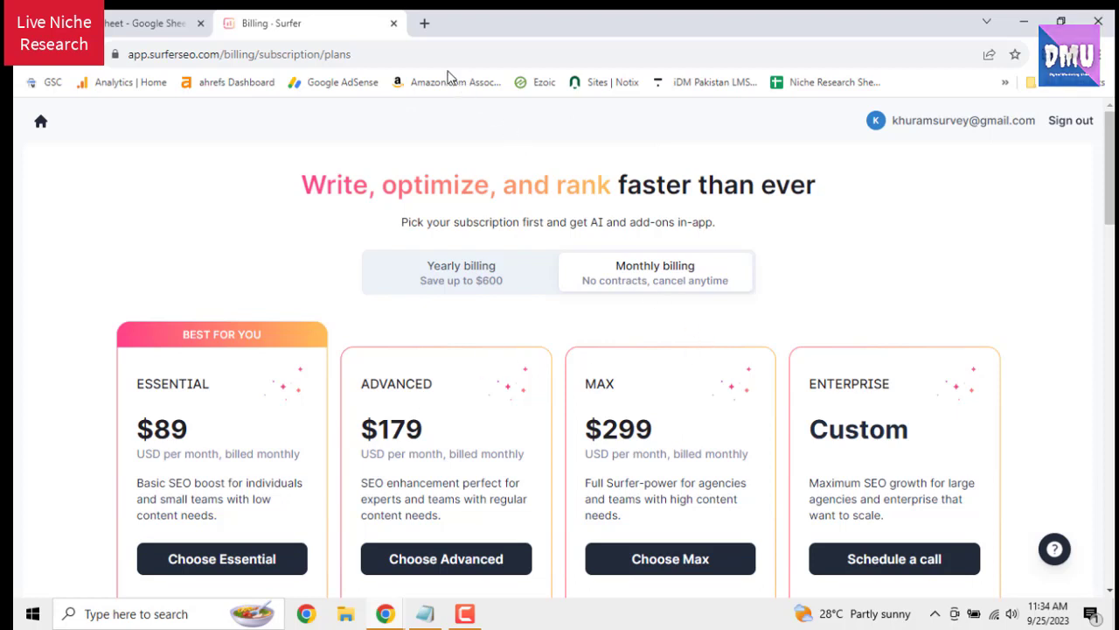
left_click(393, 25)
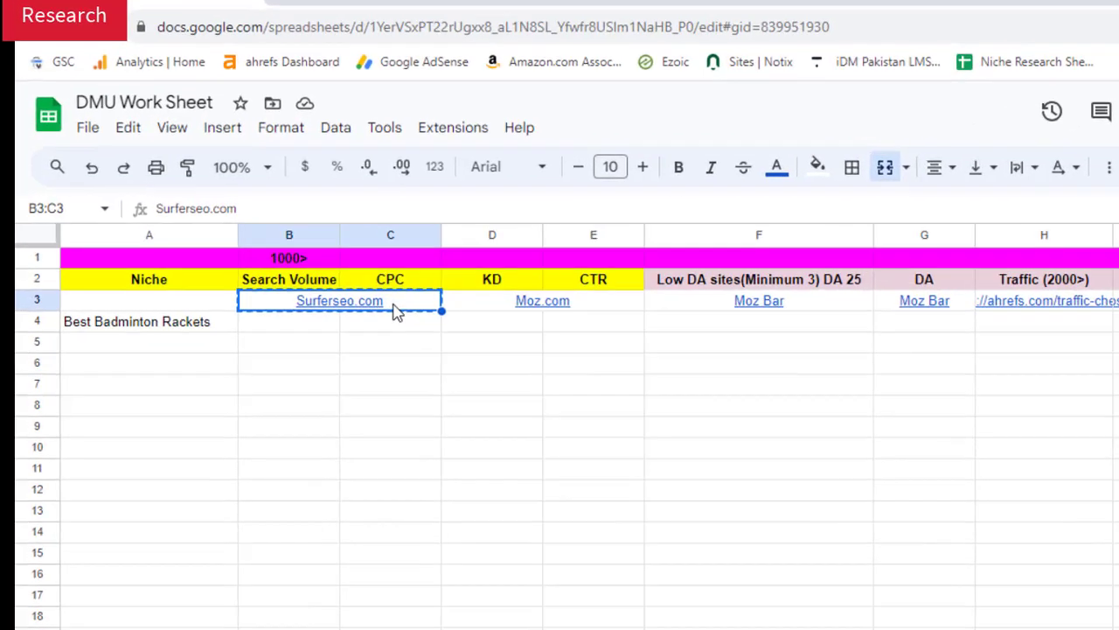
Append "+Extension" to the Surferseo.com entry in the merged cell under Search Volume and CPC
double_click(313, 274)
key("Escape")
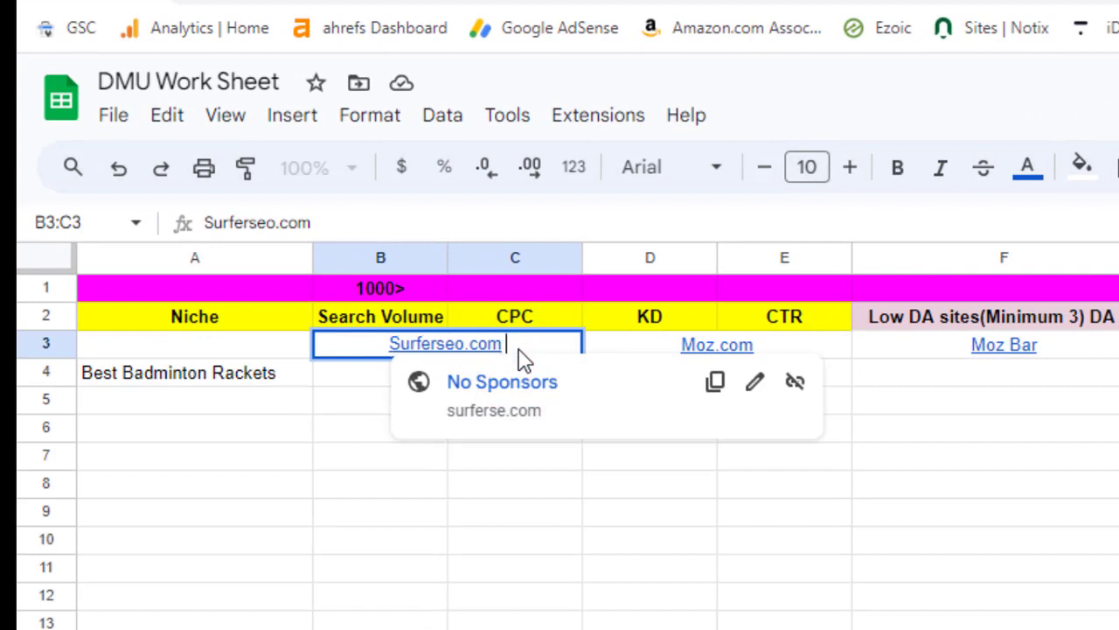
double_click(518, 354)
type("+")
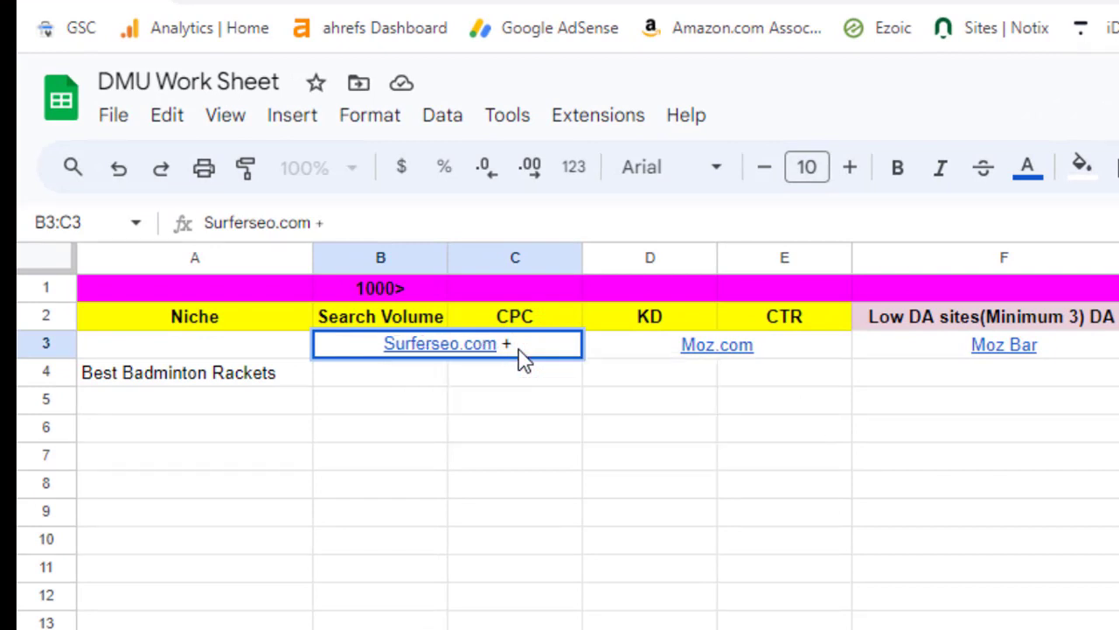
type("S")
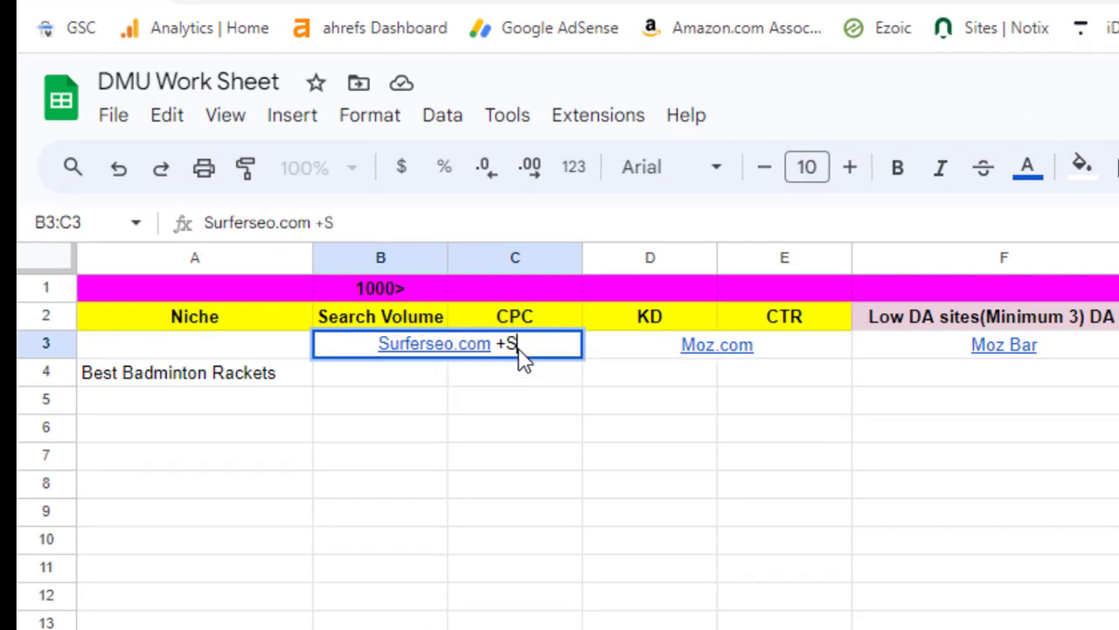
key("BackSpace")
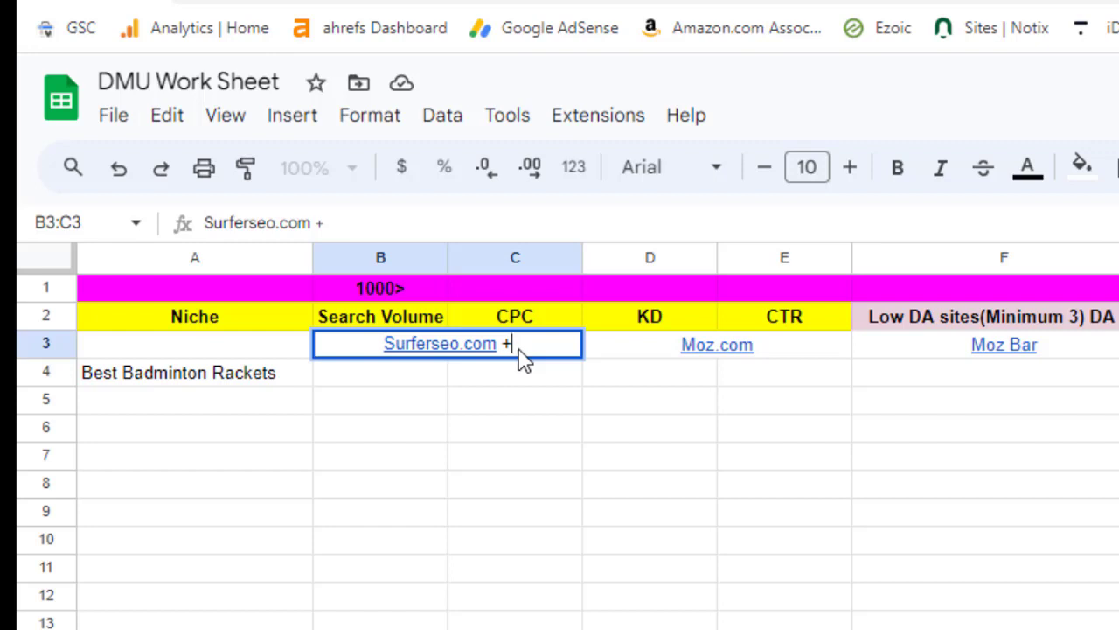
type("Exte")
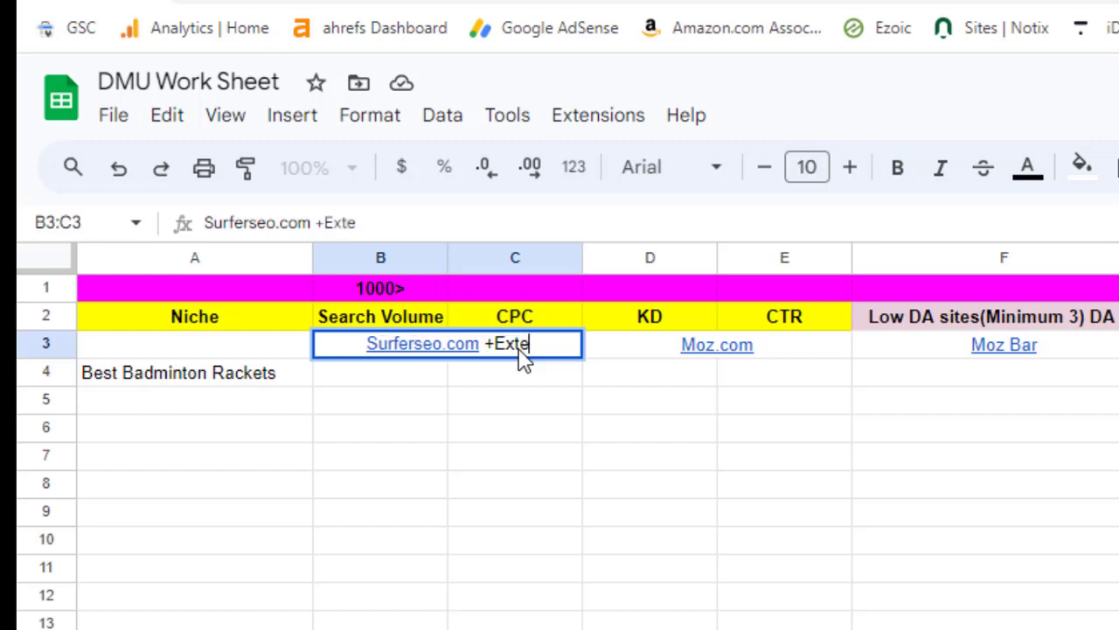
type("nsio")
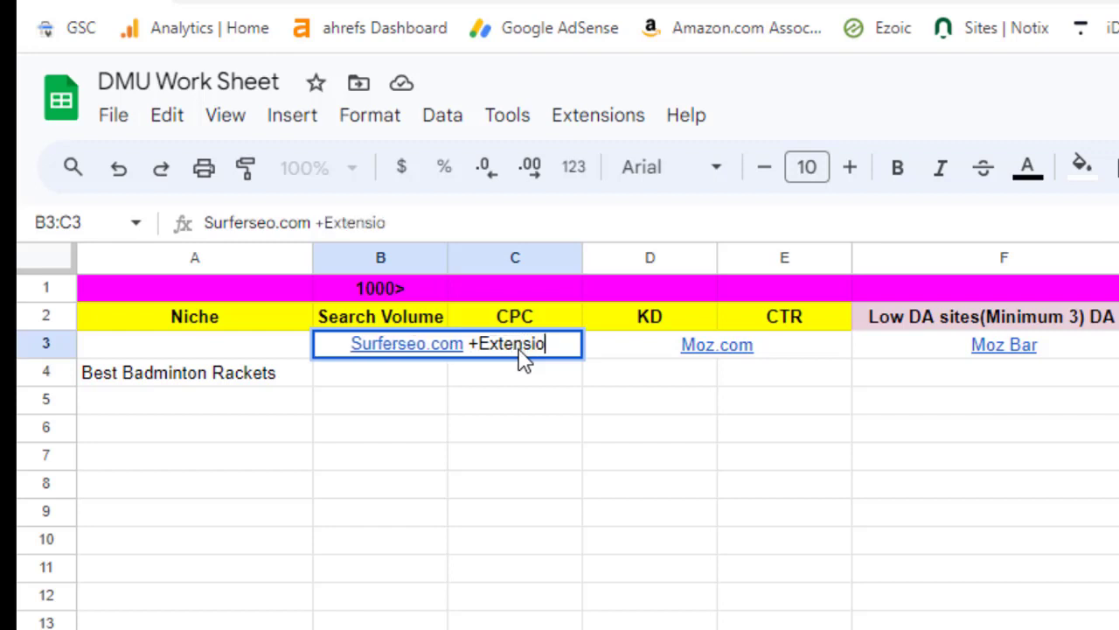
type("n")
left_click(538, 398)
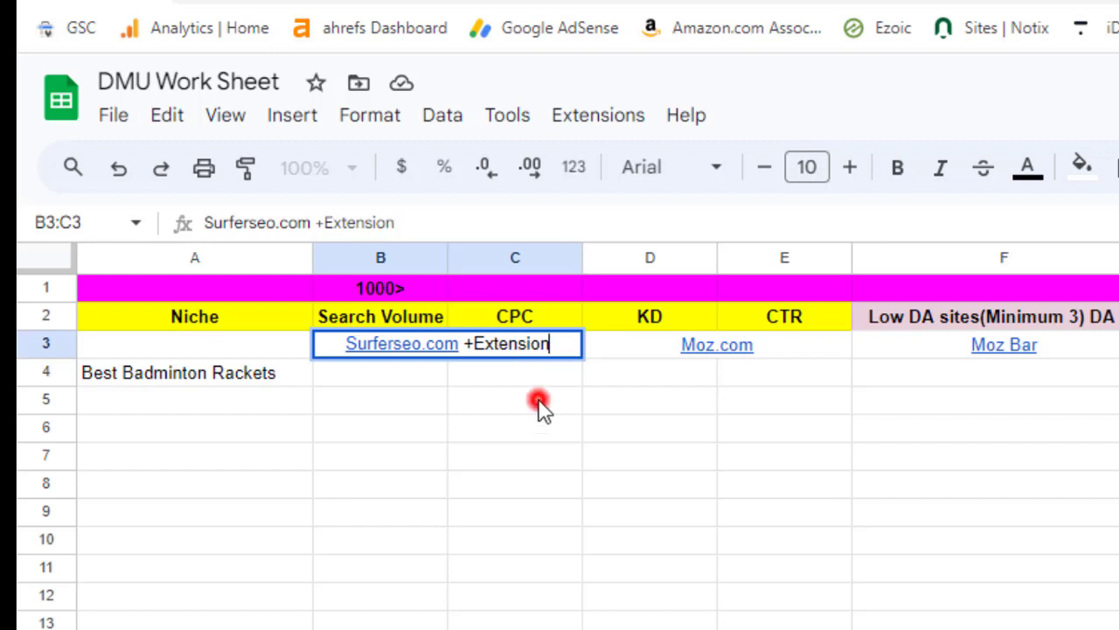
double_click(473, 347)
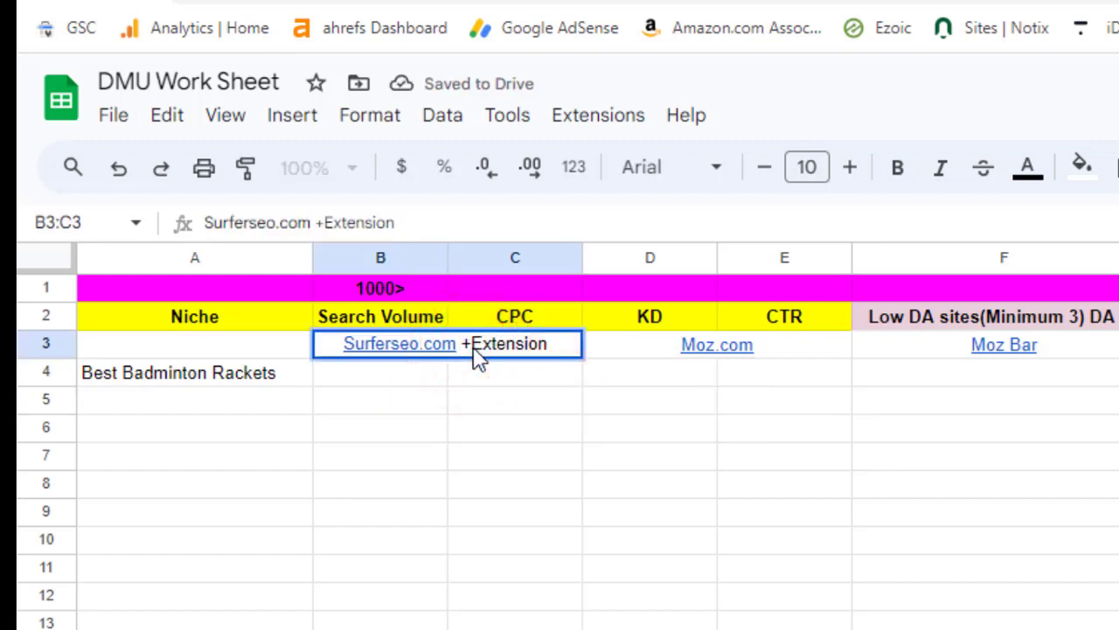
left_click(737, 435)
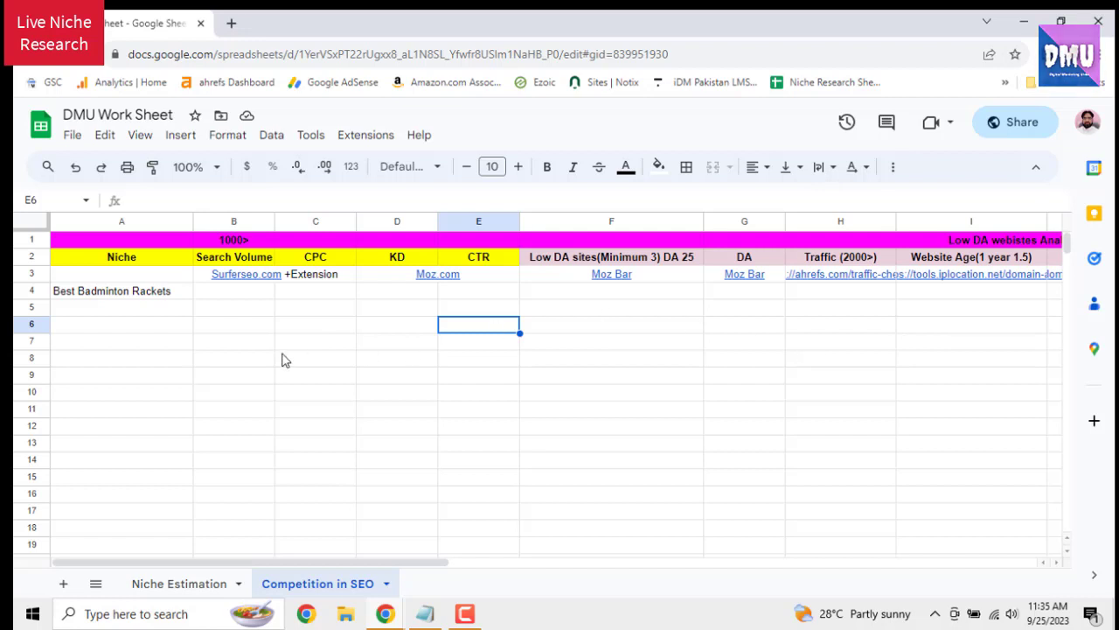
Search Google for "surferseo chrome extension" in a new browser tab
left_click(178, 292)
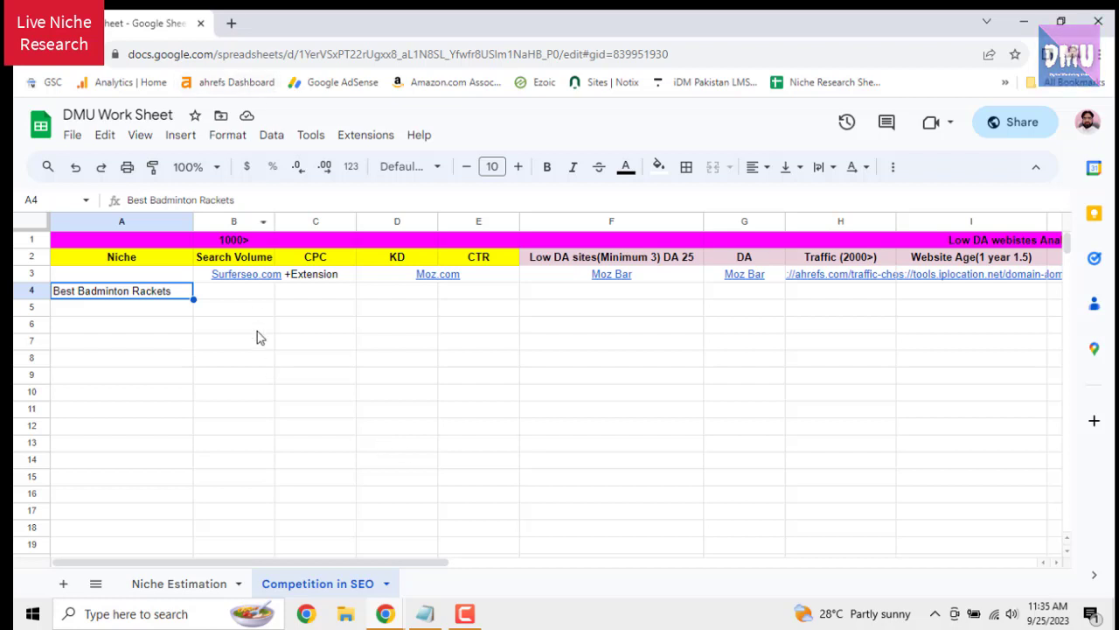
left_click(233, 25)
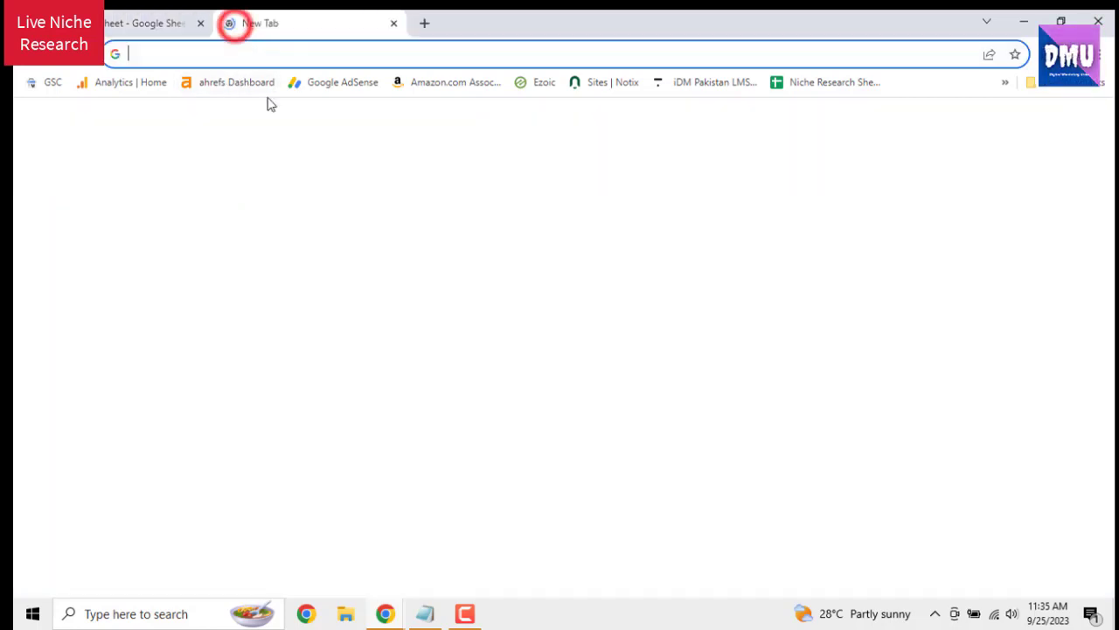
left_click(401, 353)
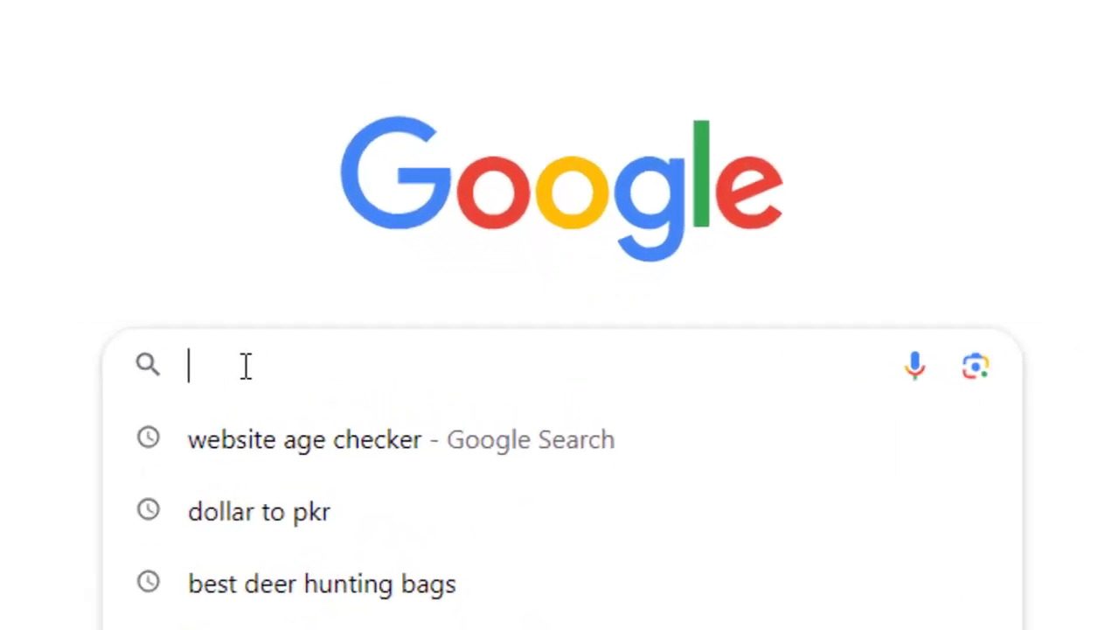
type("sur")
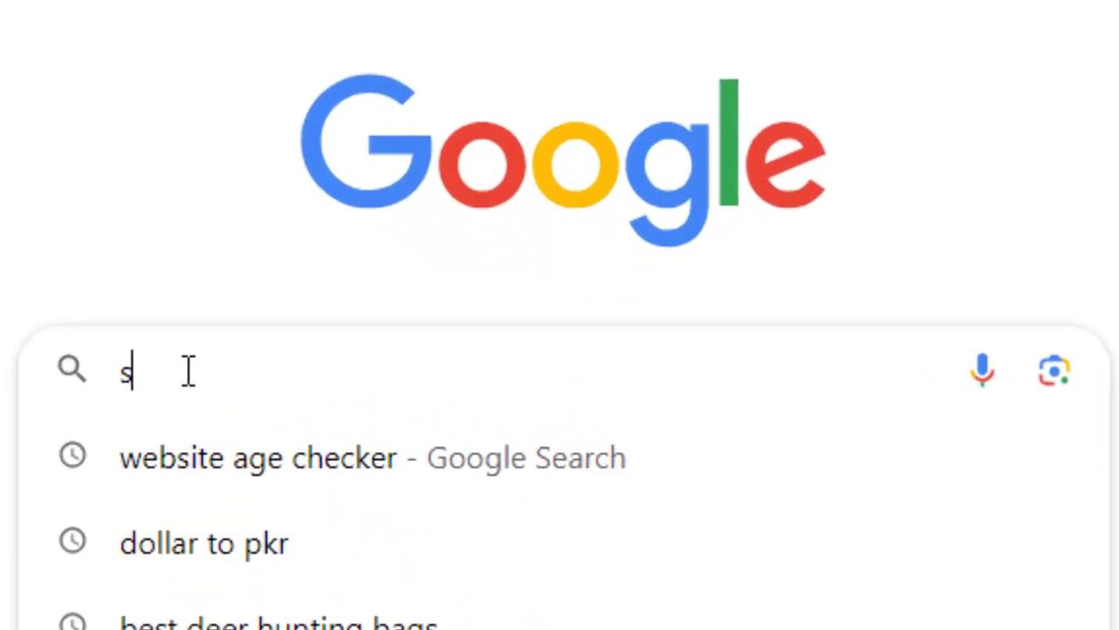
type("ferse")
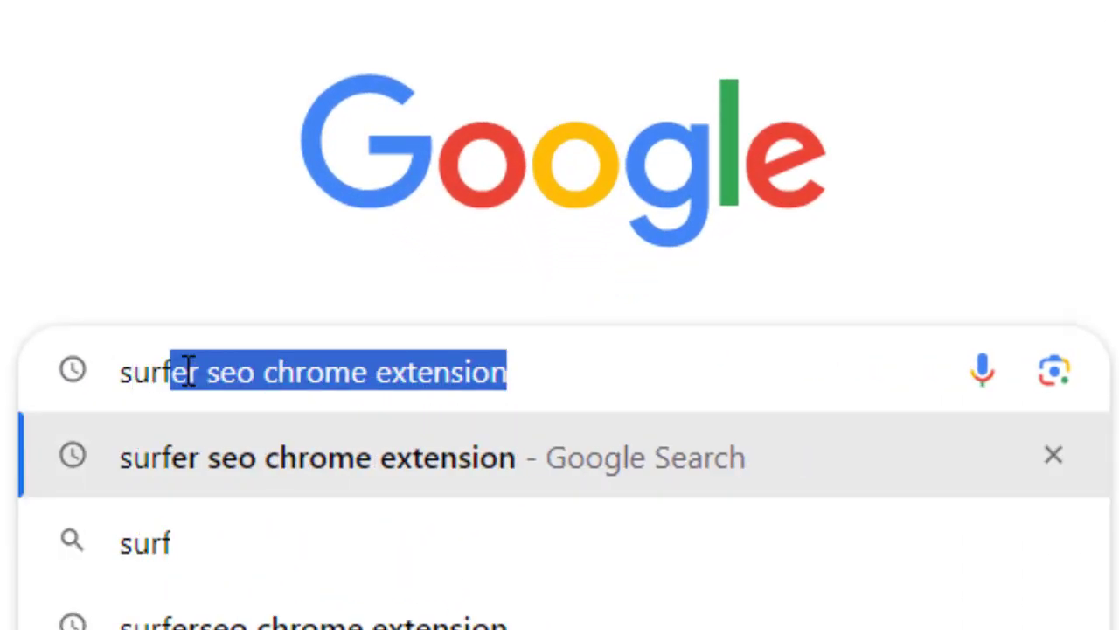
type("o")
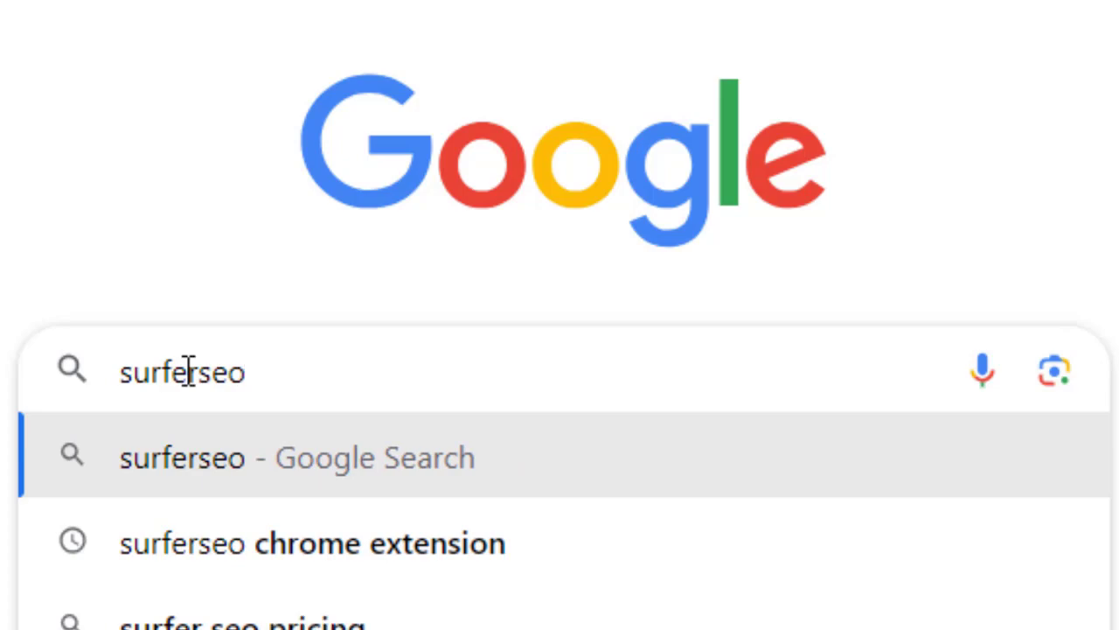
left_click(312, 568)
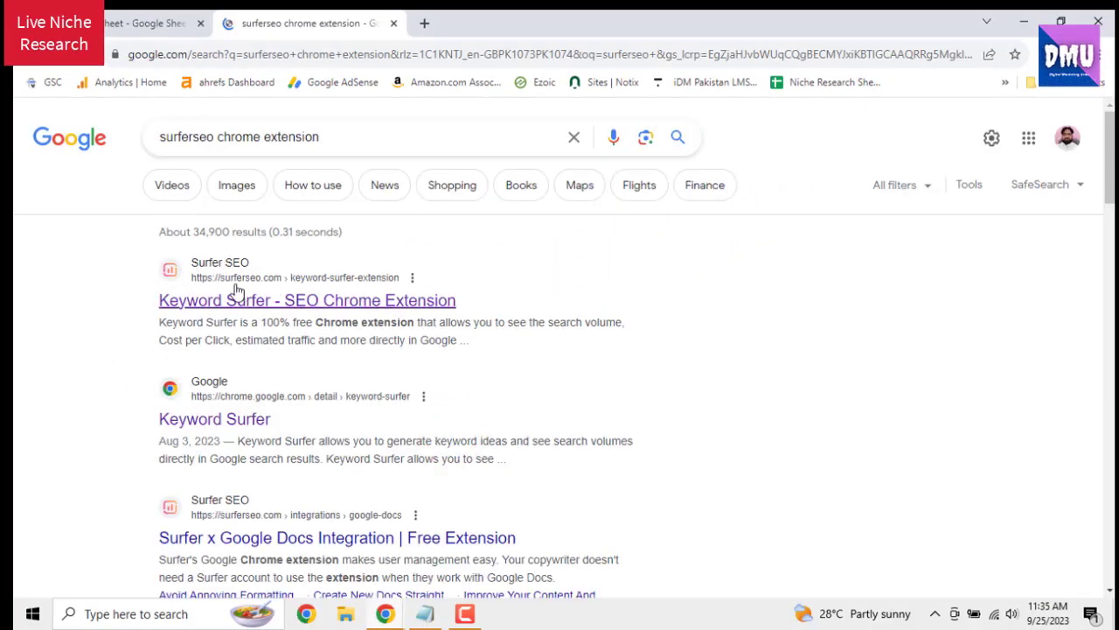
Open Keyword Surfer in the Chrome Web Store from the search results and add the extension to Chrome
left_click(225, 424)
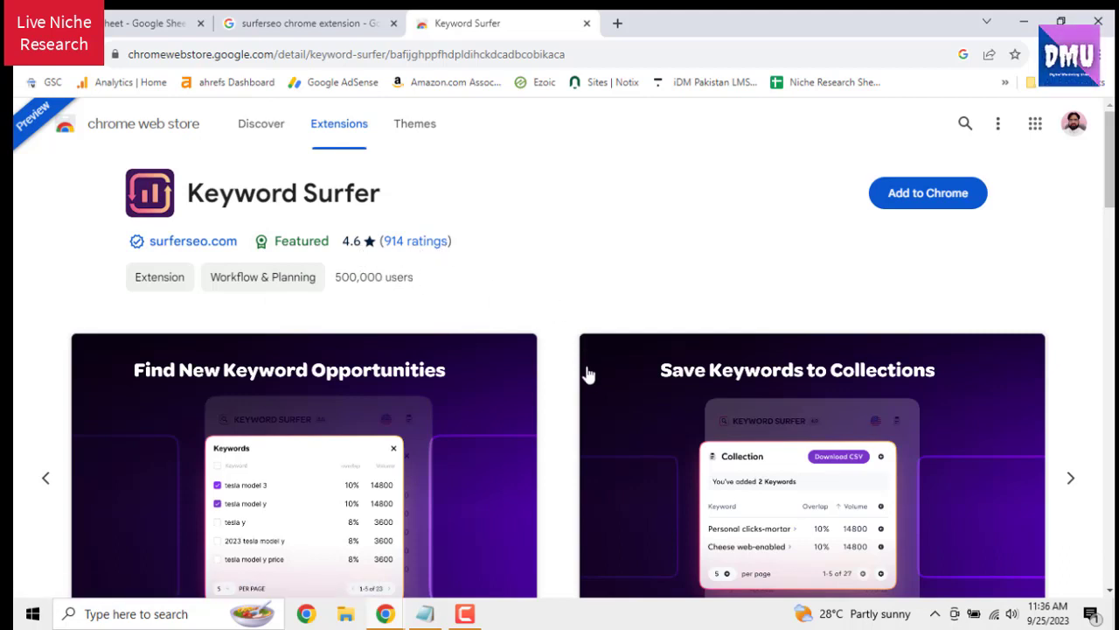
scroll(587, 375, "down", 10)
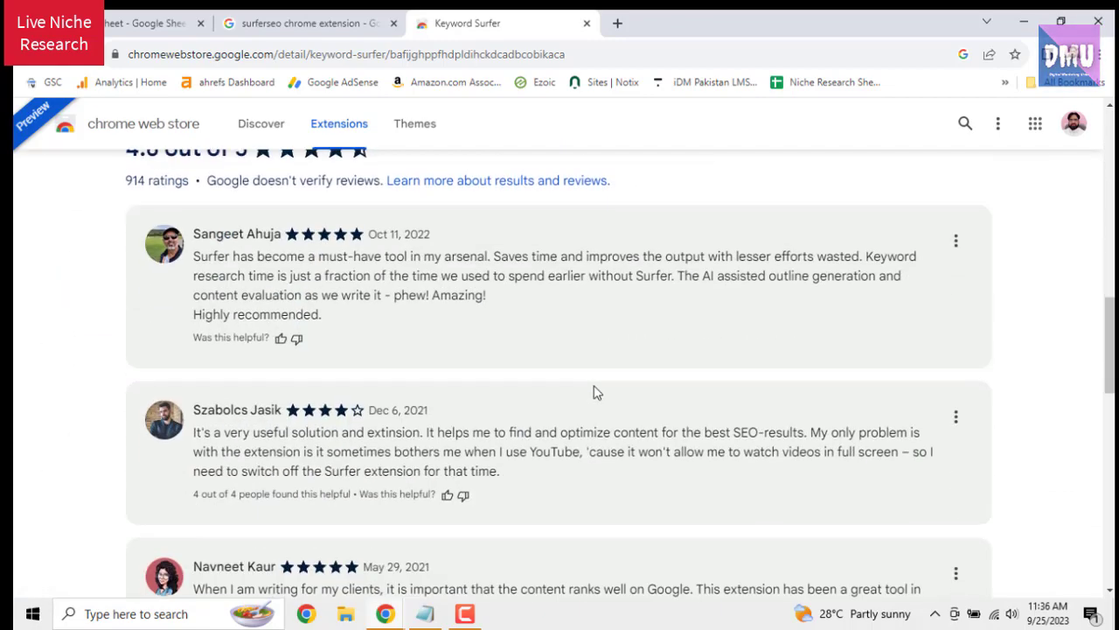
scroll(597, 393, "down", 5)
left_click_drag(1110, 406, 1110, 150)
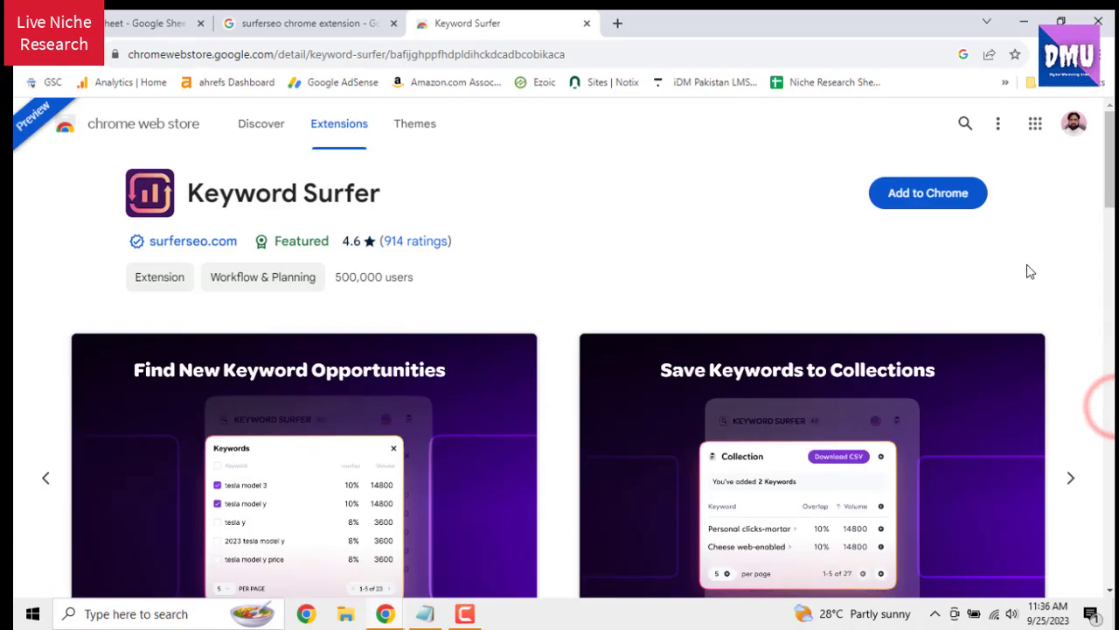
left_click(945, 212)
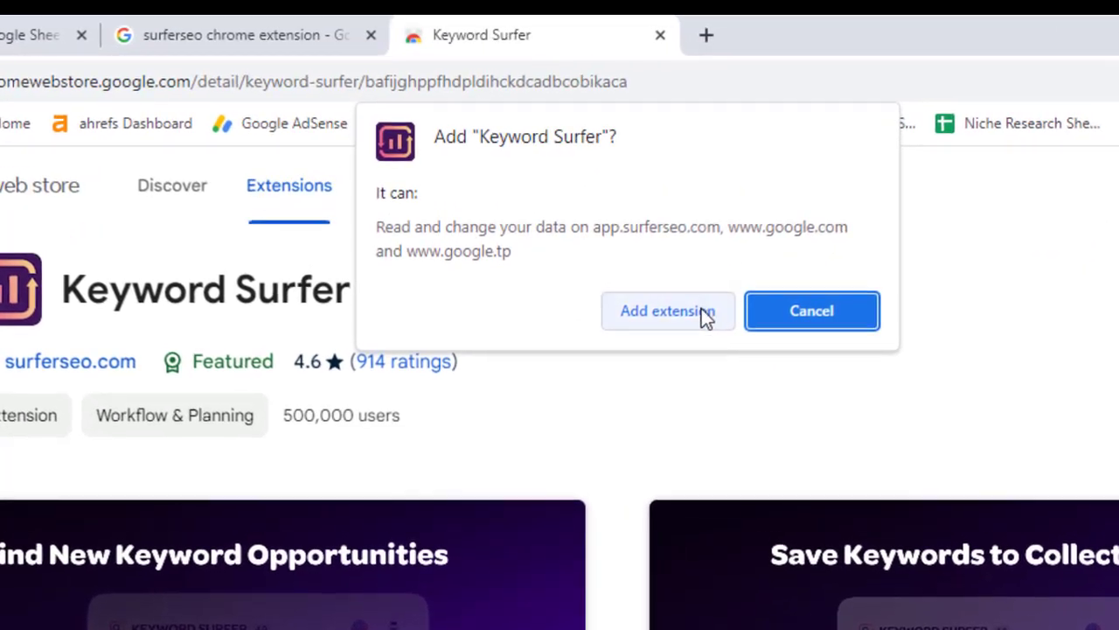
left_click(705, 313)
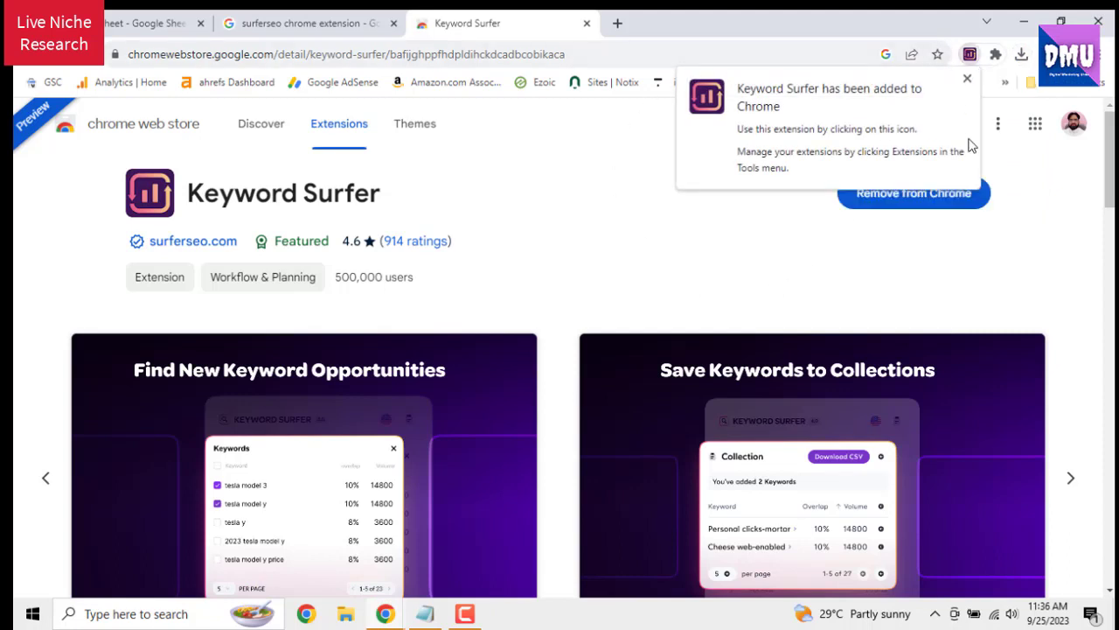
left_click(967, 78)
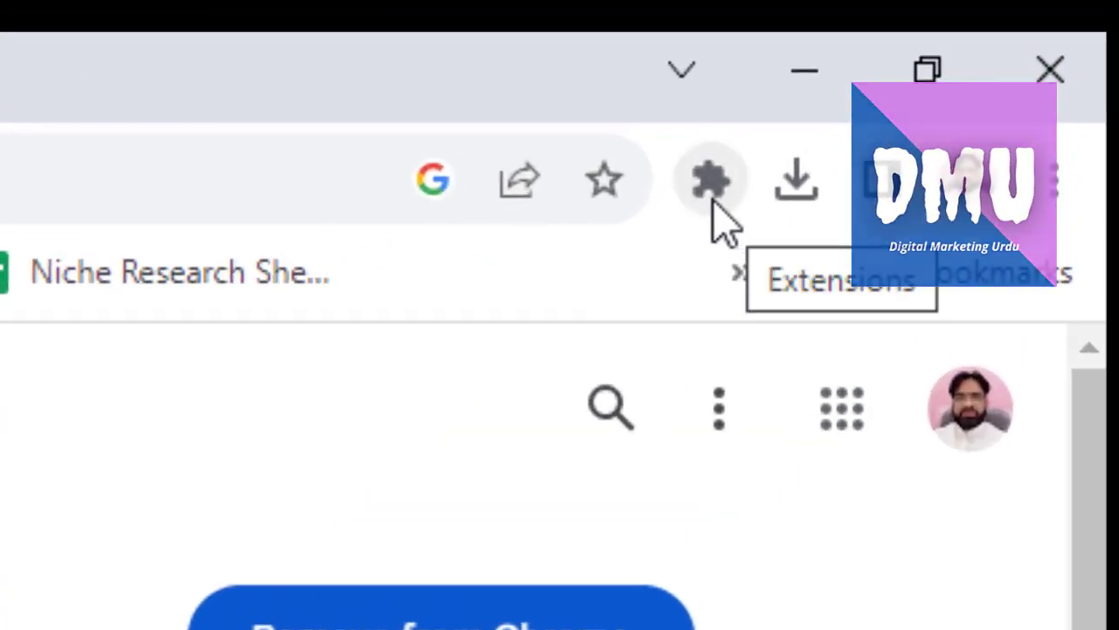
Pin the Keyword Surfer extension to the browser toolbar and close its Chrome Web Store page
left_click(712, 198)
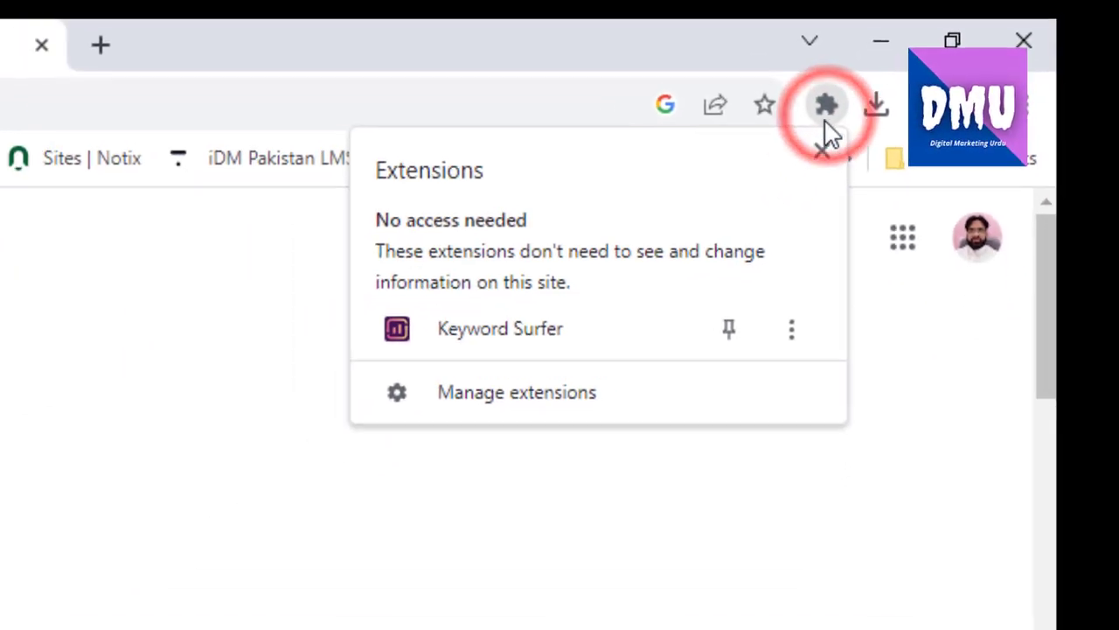
left_click(734, 322)
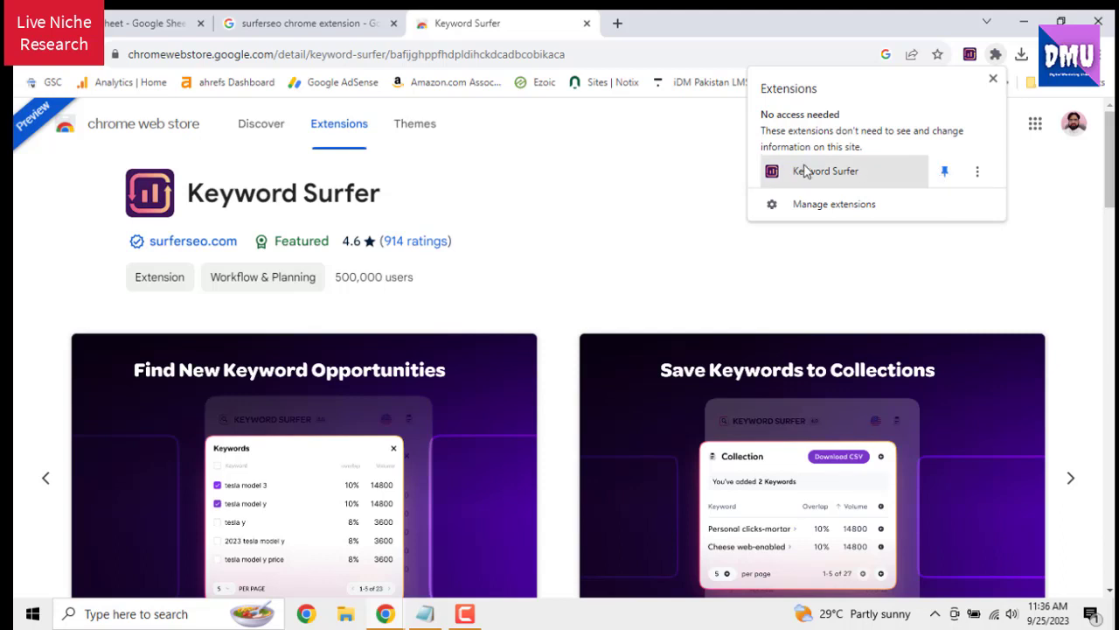
left_click(715, 164)
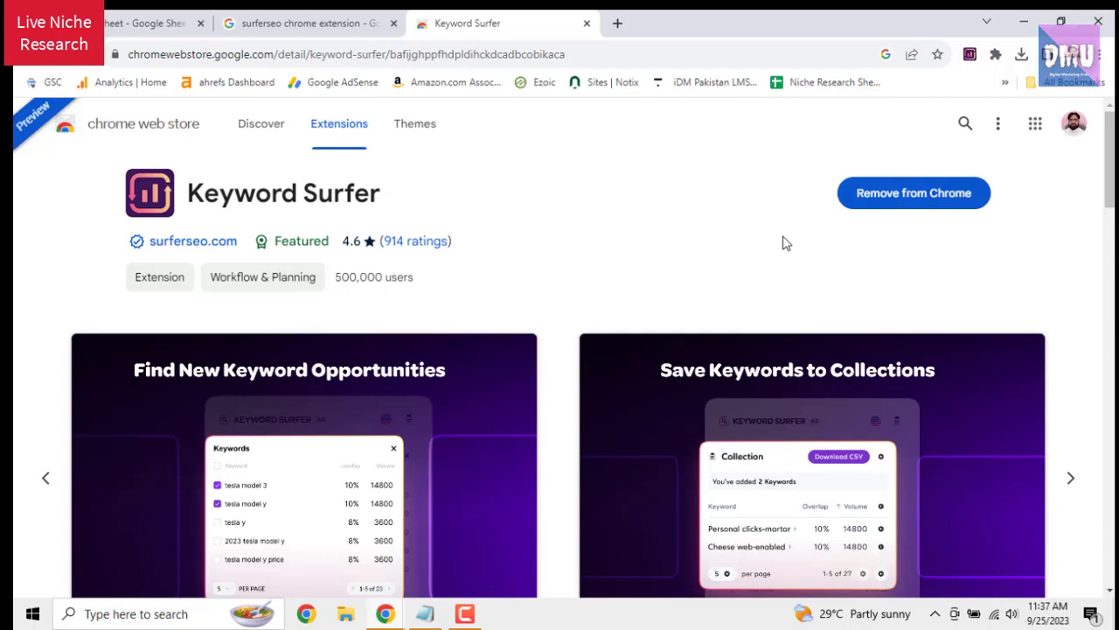
left_click(584, 24)
Copy Best Badminton Rackets from cell A4 of the sheet and paste it over the existing Google search query
left_click(124, 23)
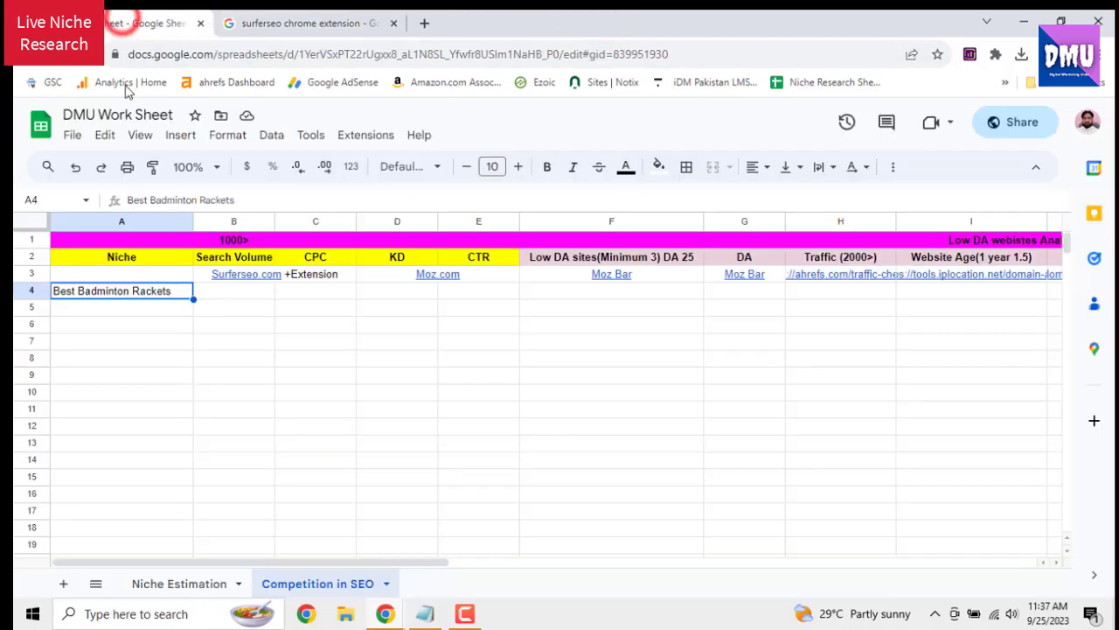
right_click(155, 301)
left_click(213, 204)
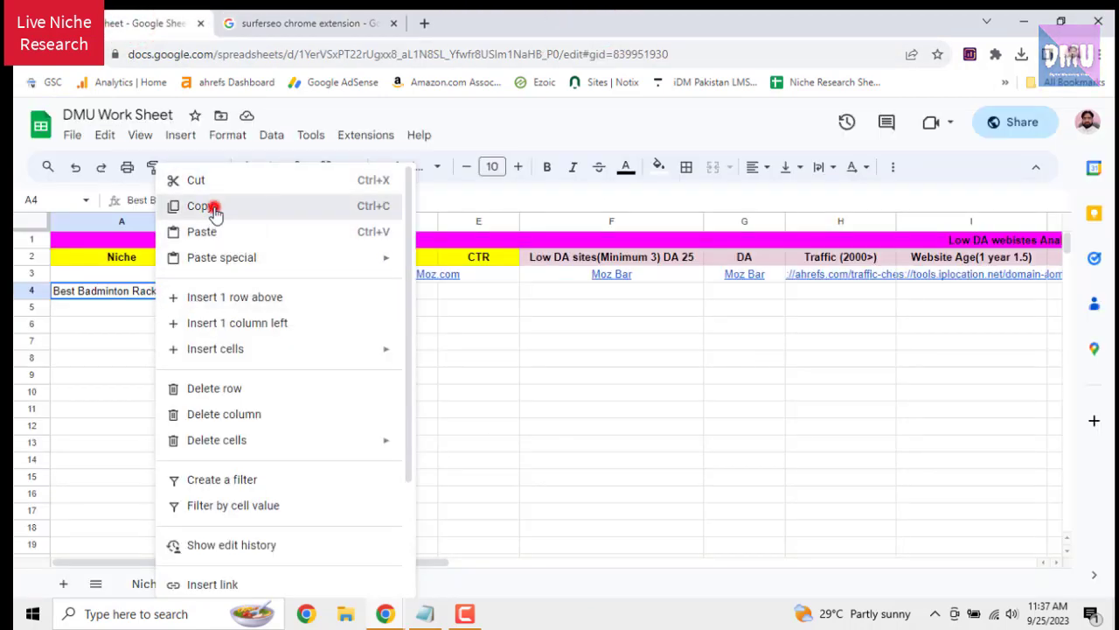
left_click(301, 26)
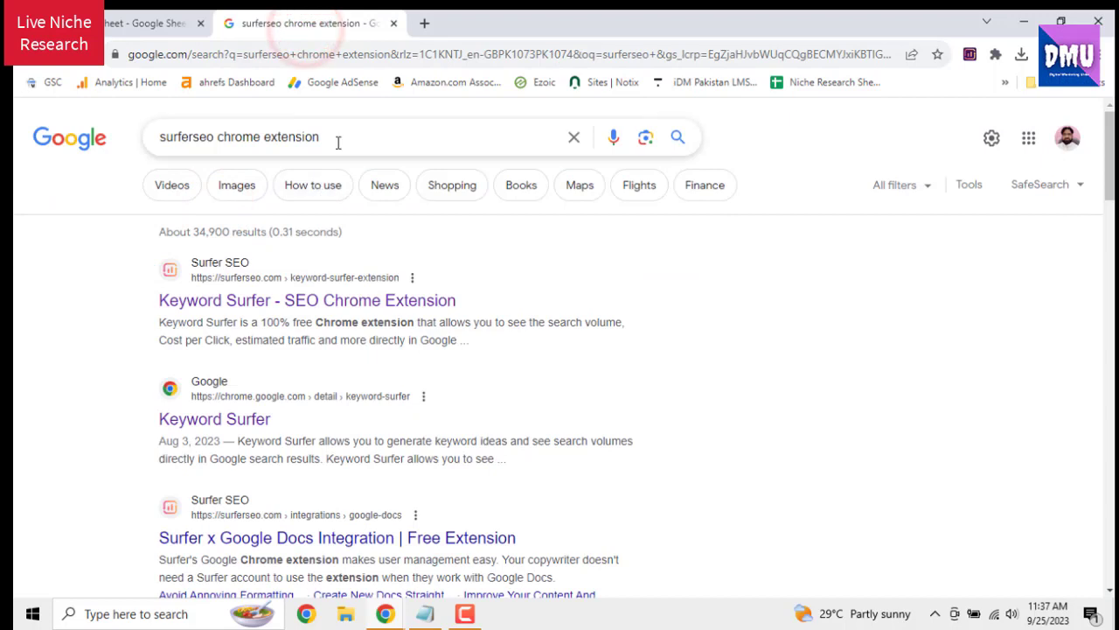
left_click_drag(273, 140, 158, 138)
right_click(177, 133)
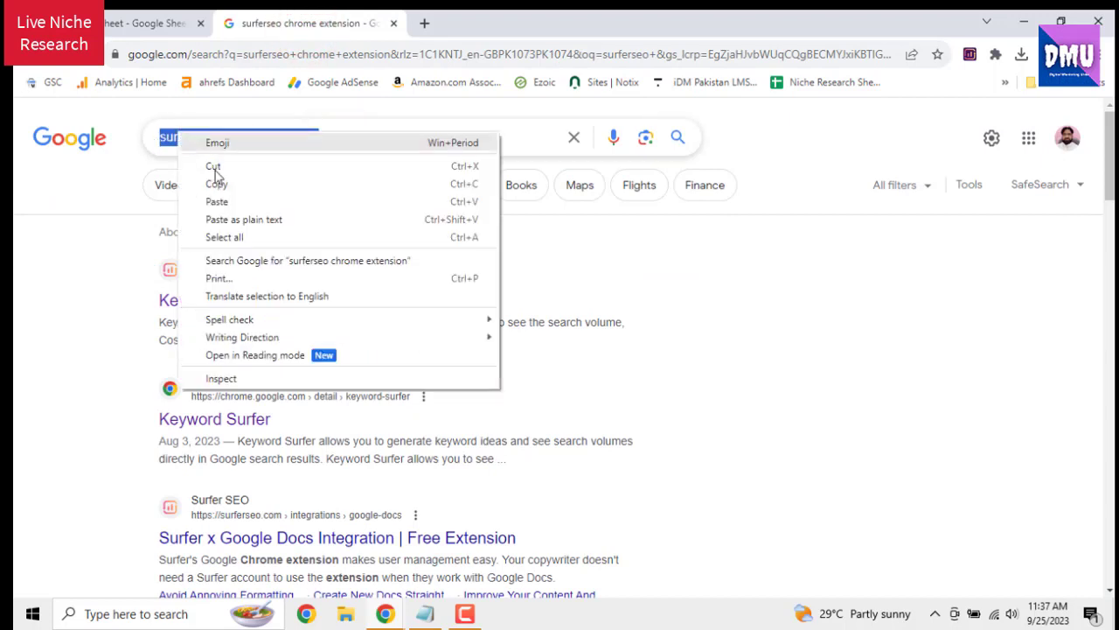
left_click(234, 202)
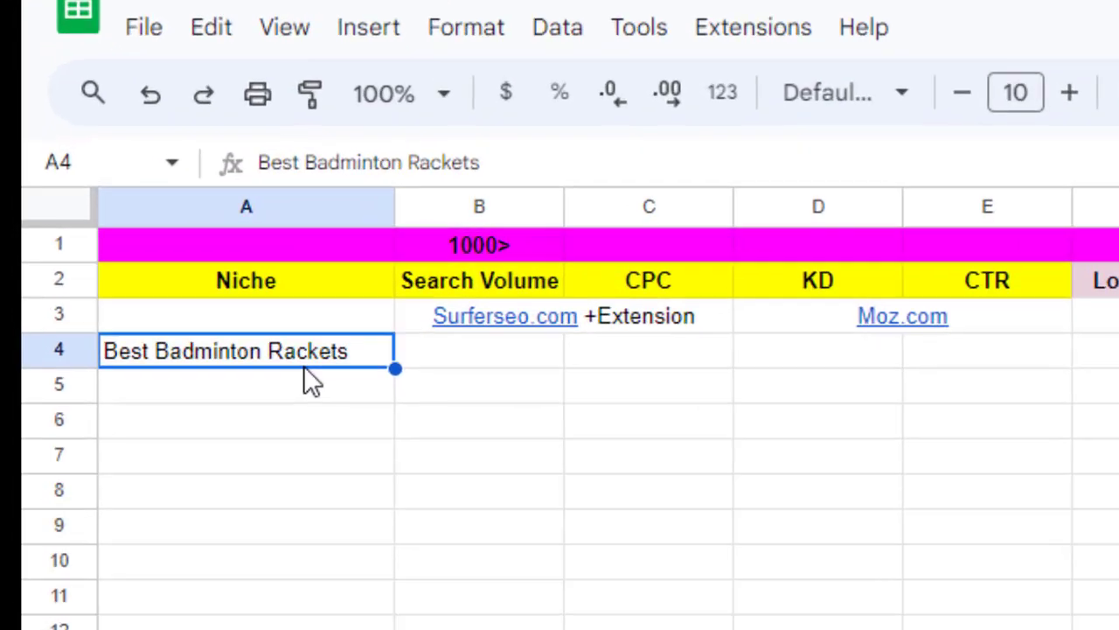
Replace the niche in cell A4 with the copied "best batting gloves", pasting values only
right_click(151, 294)
mouse_move(992, 330)
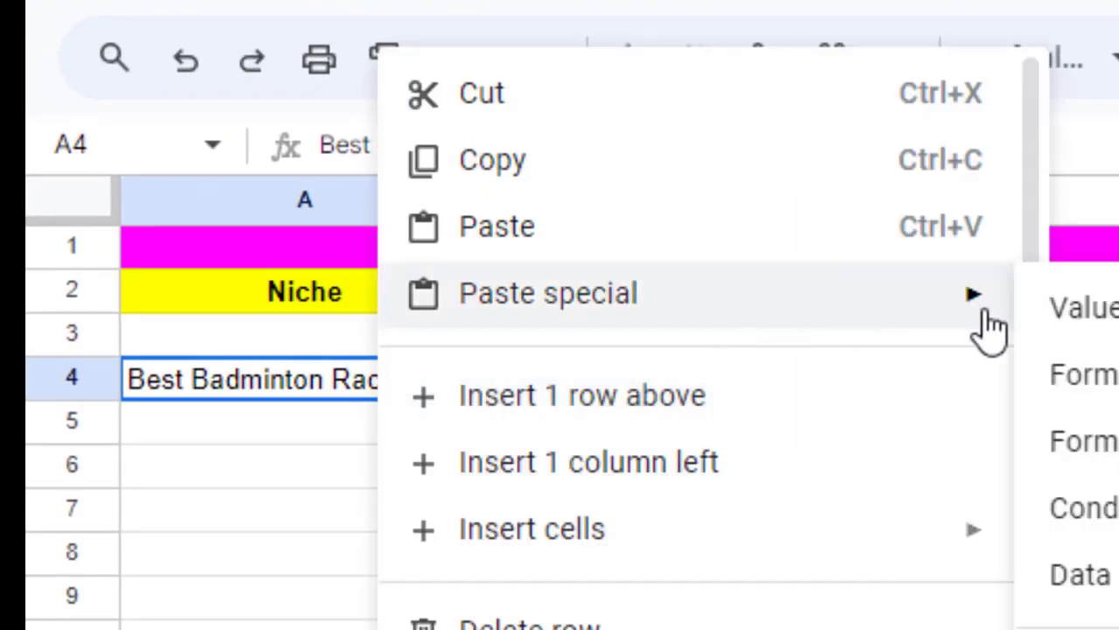
left_click(1090, 306)
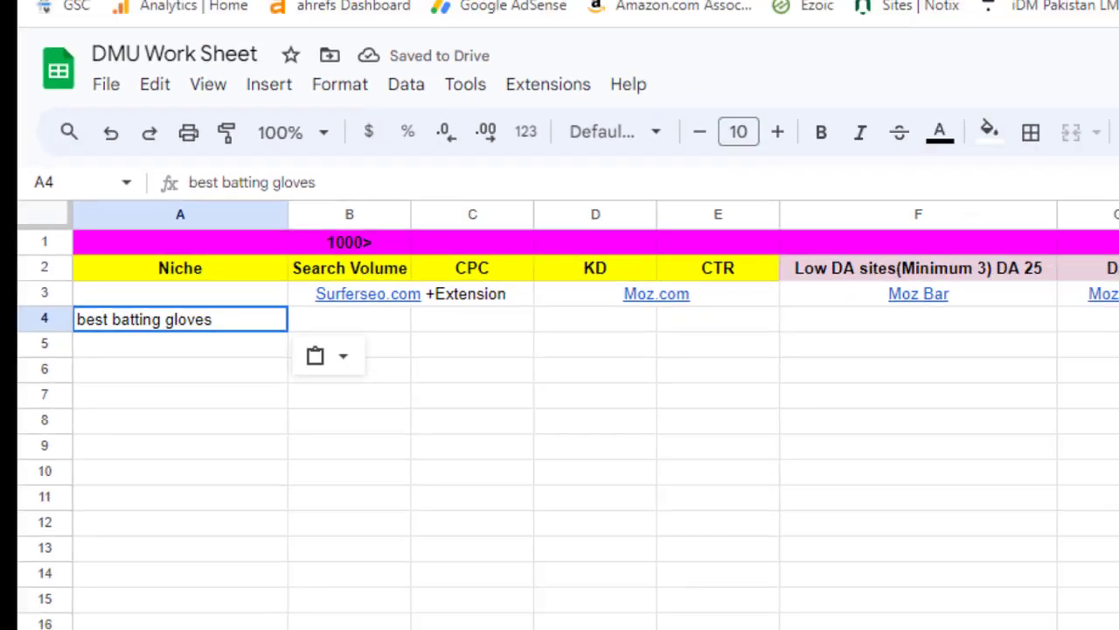
Copy "best batting gloves" from cell A4 of the Competition in SEO sheet and search Google for it in a new tab
left_click(180, 584)
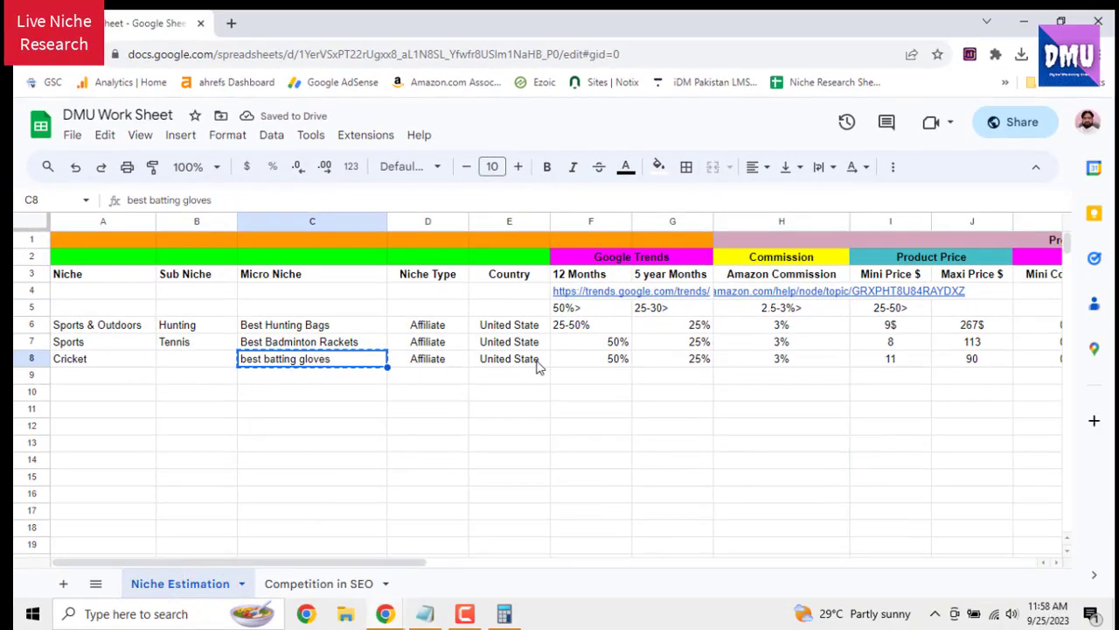
left_click(342, 583)
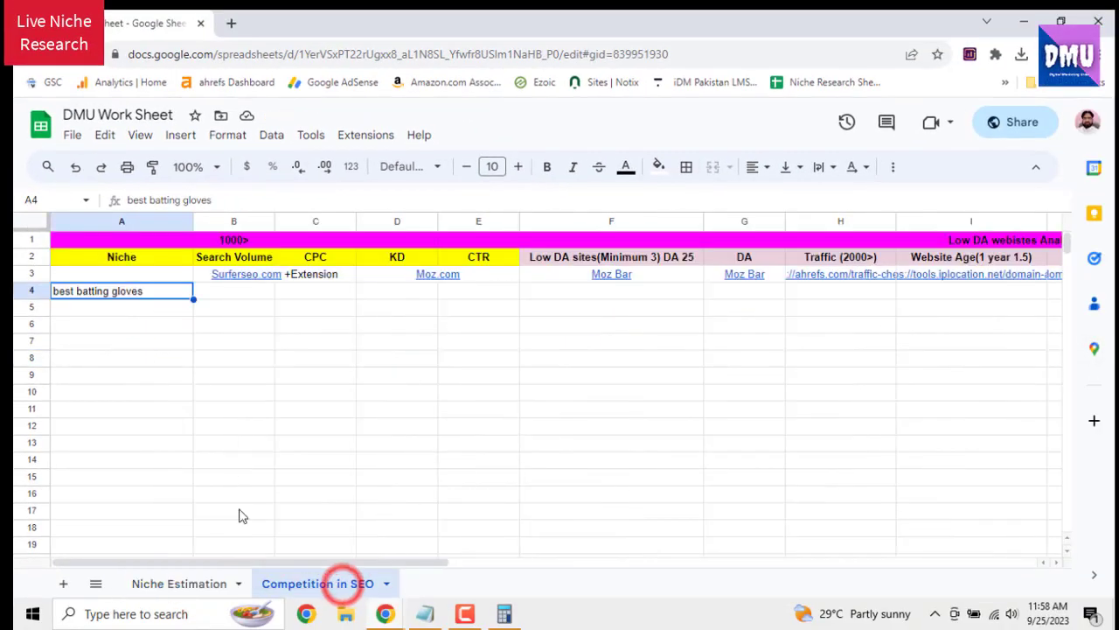
right_click(155, 295)
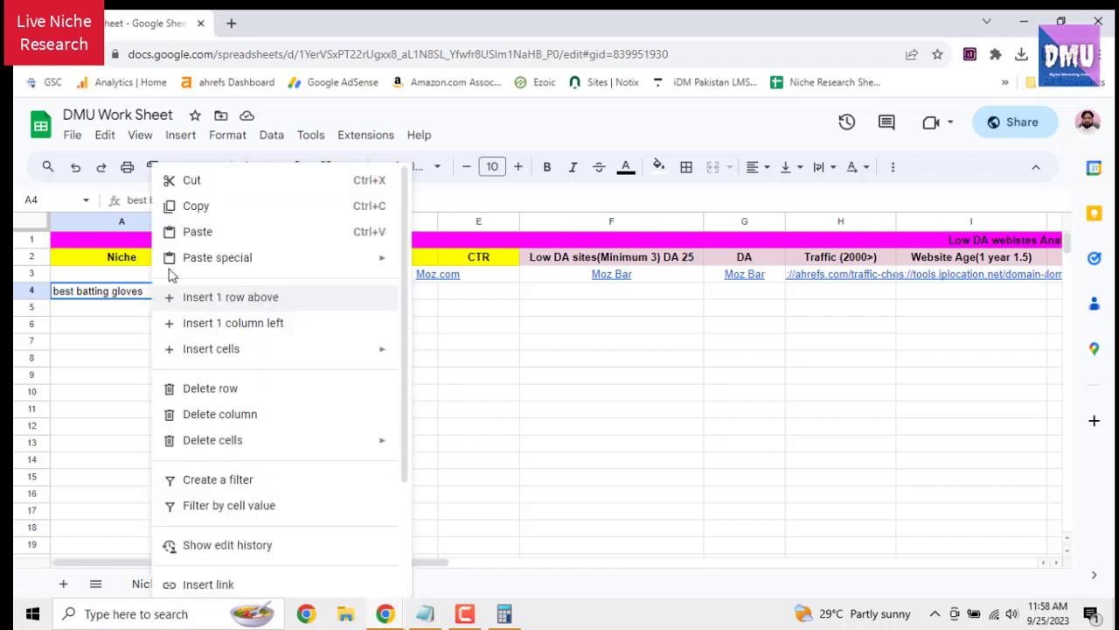
left_click(194, 208)
left_click(231, 25)
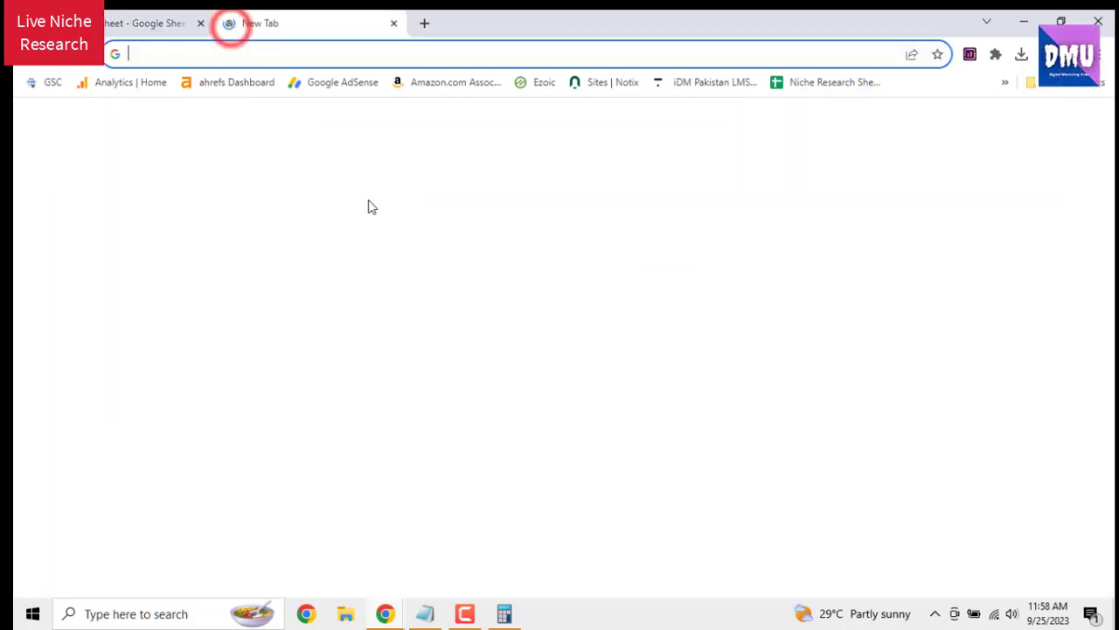
right_click(448, 359)
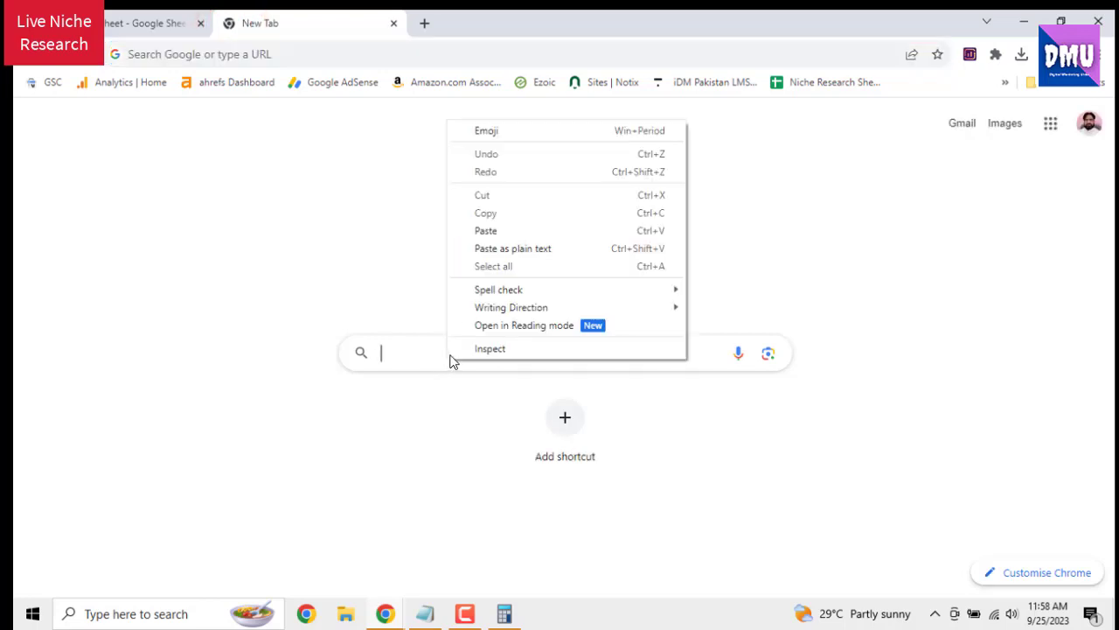
left_click(532, 246)
key("Return")
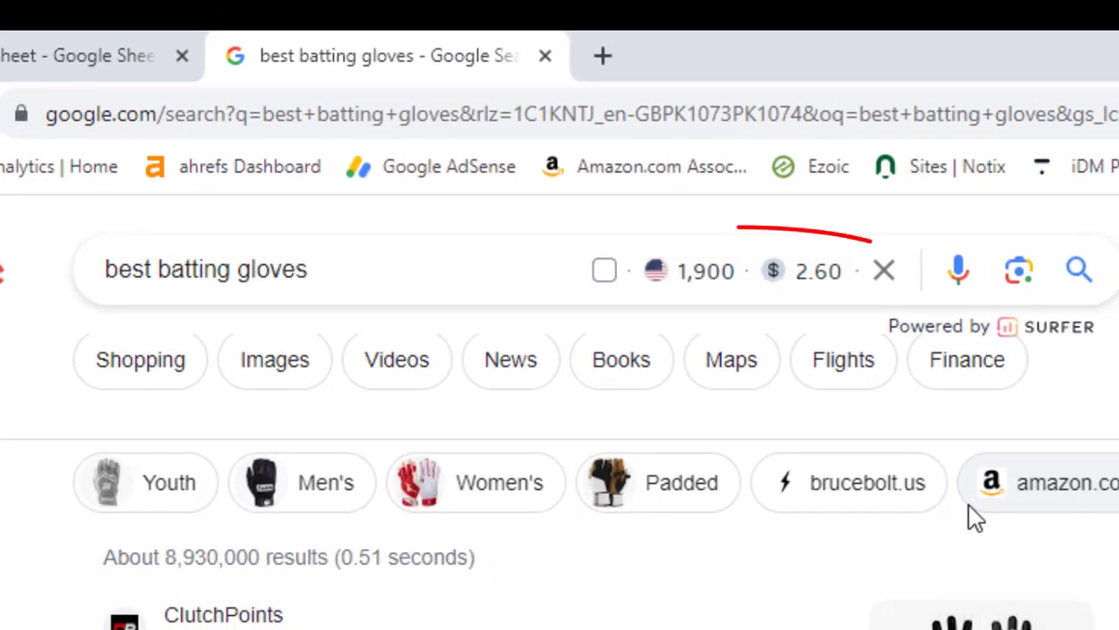
Copy the US search volume 1,900 shown by Keyword Surfer and paste it into cell B4 of the Competition in SEO sheet
mouse_move(681, 284)
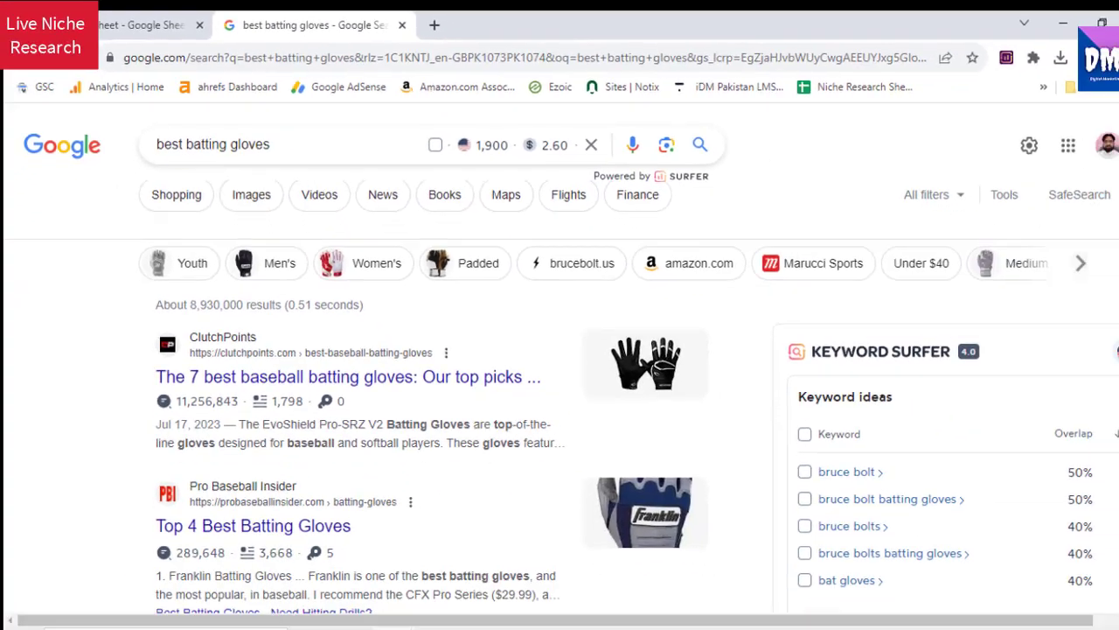
left_click(1118, 351)
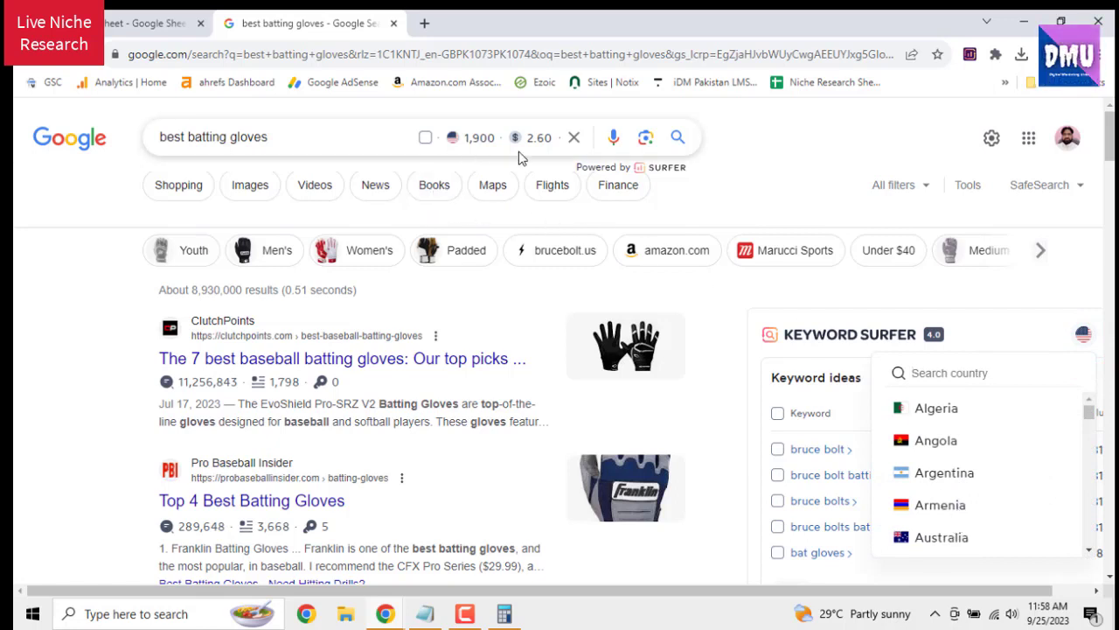
double_click(479, 137)
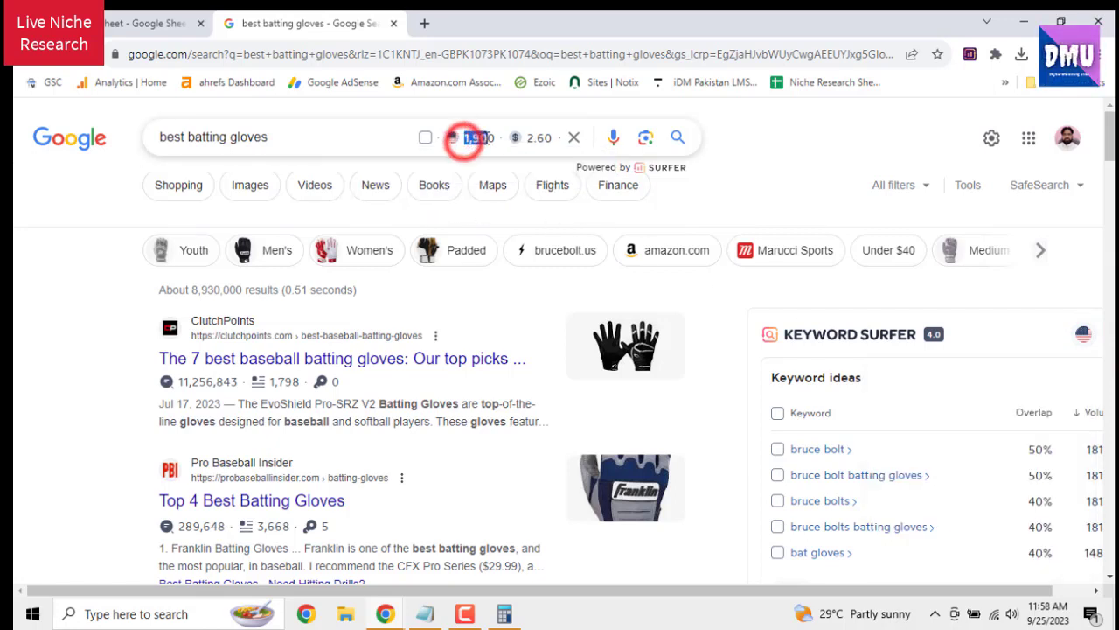
right_click(491, 138)
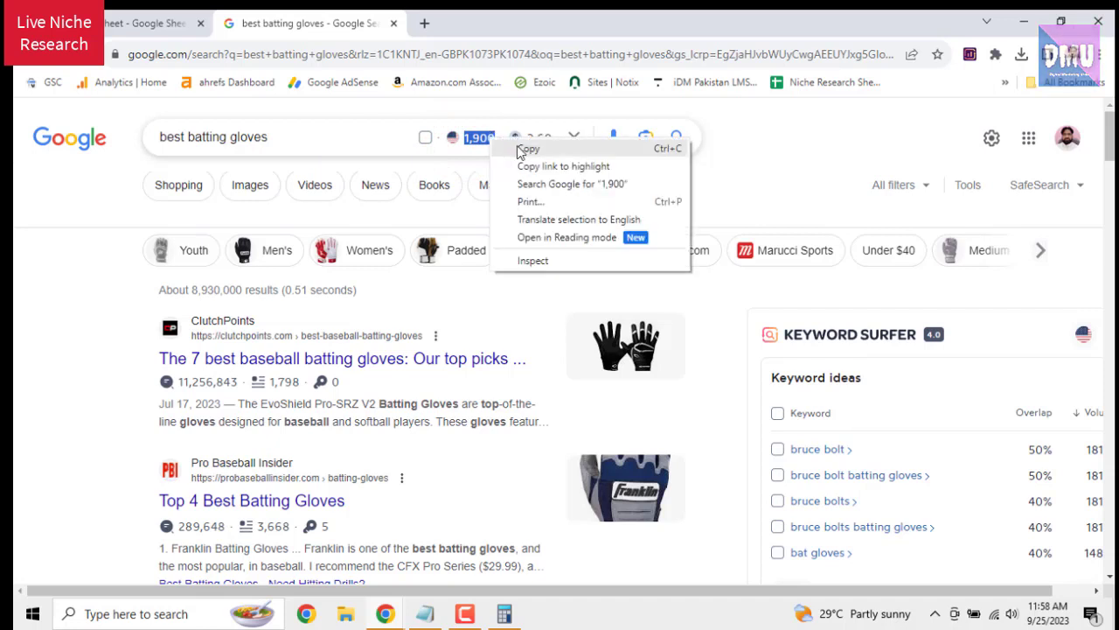
left_click(514, 145)
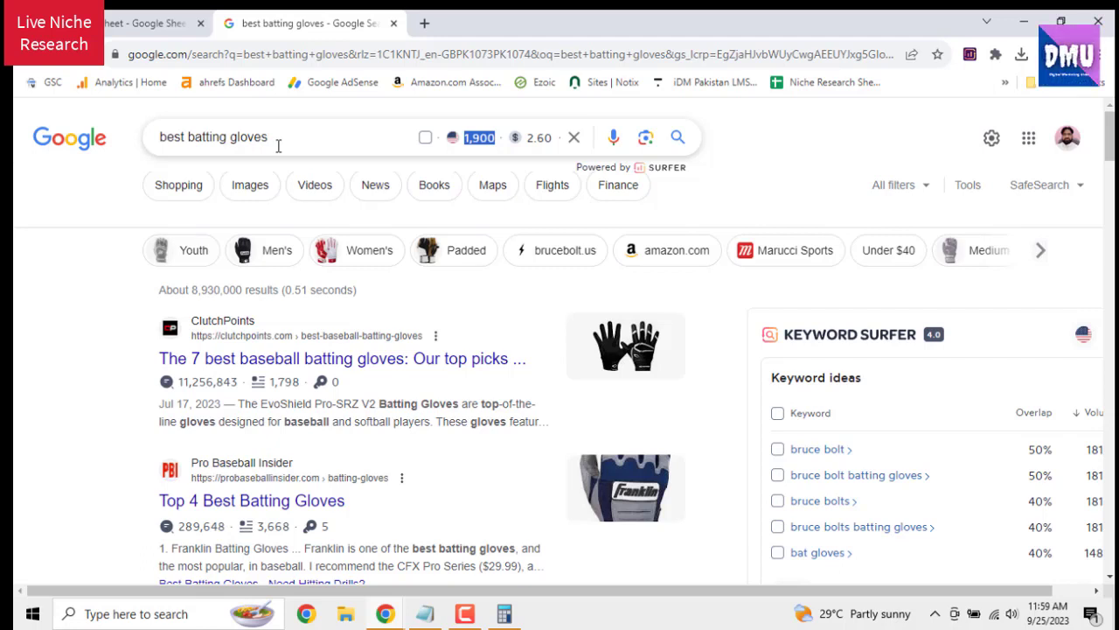
right_click(487, 138)
left_click(511, 145)
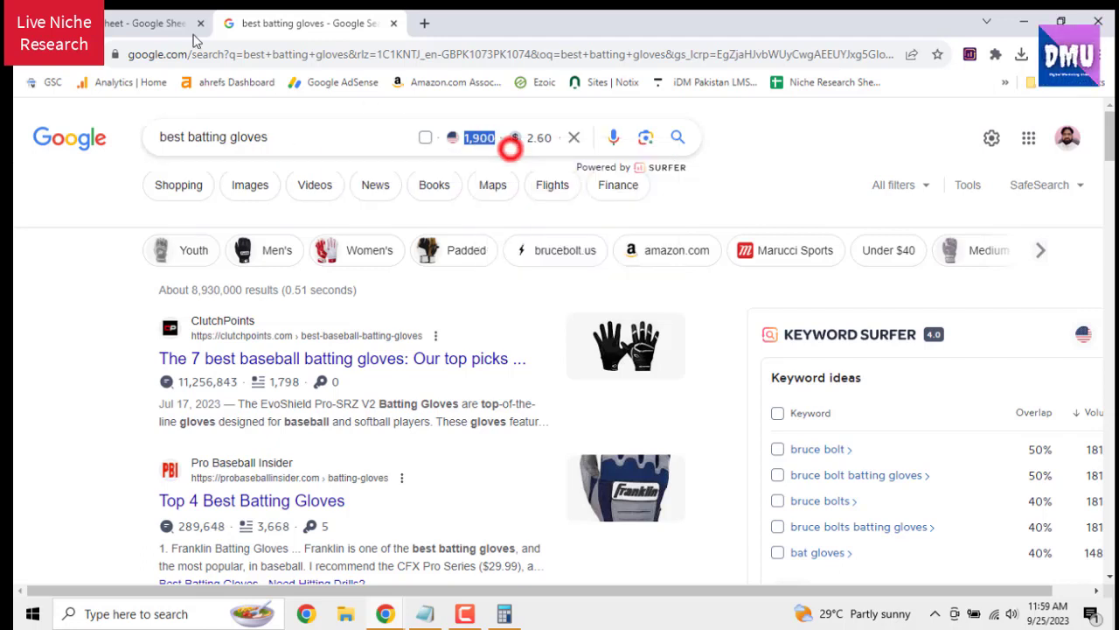
left_click(147, 26)
right_click(255, 292)
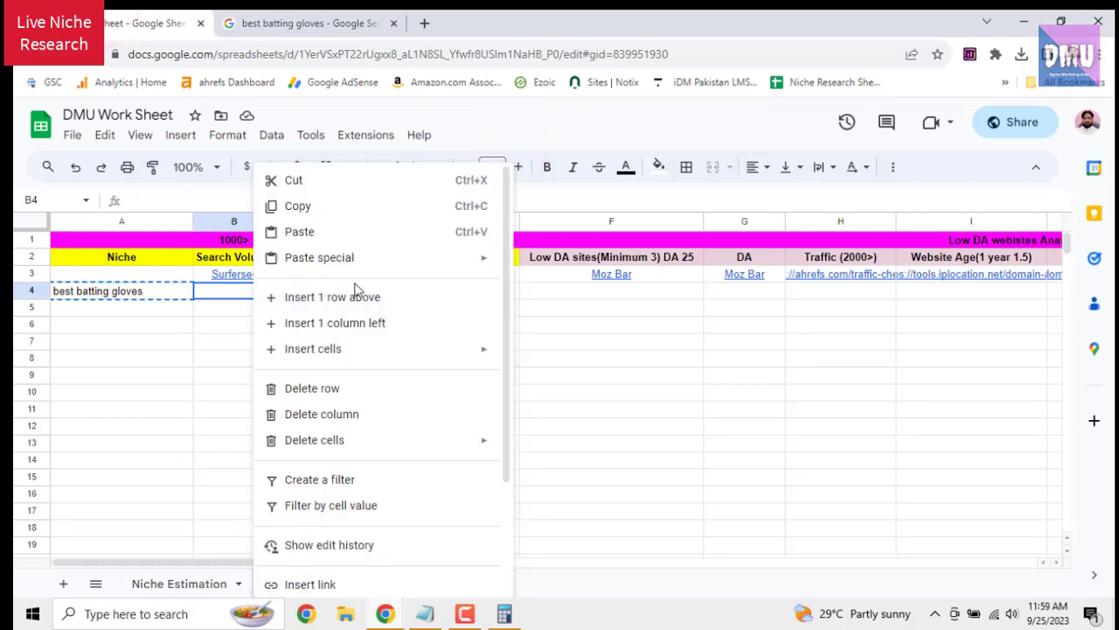
mouse_move(480, 263)
left_click(529, 262)
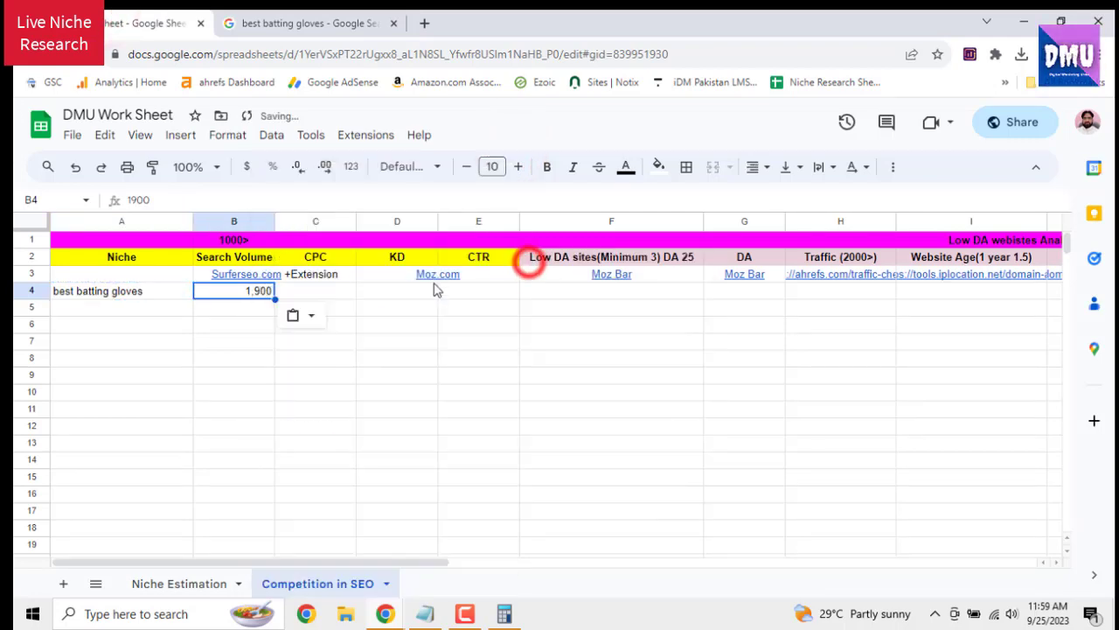
Copy the CPC value 2.60 from Keyword Surfer's Google search figures into cell C4 of the work sheet
left_click(347, 298)
left_click(296, 22)
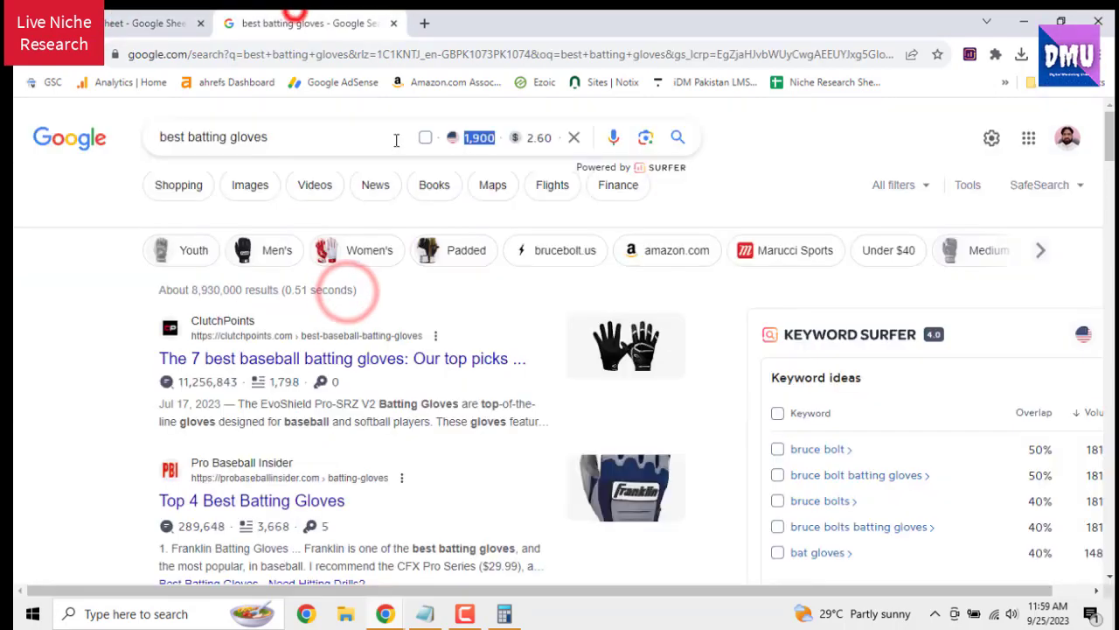
double_click(532, 138)
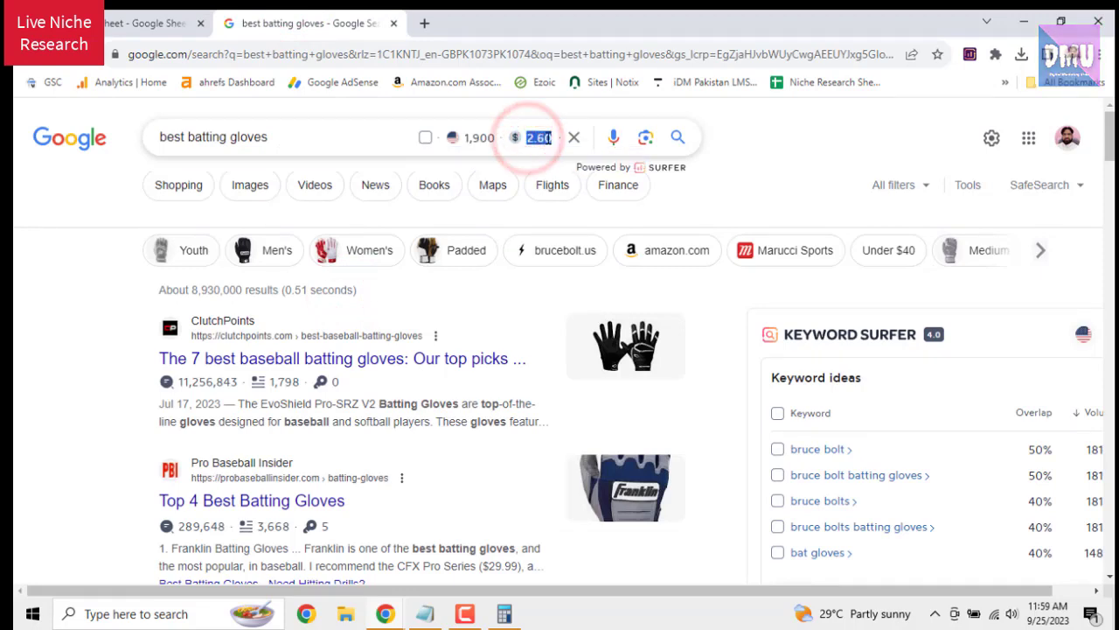
right_click(538, 140)
left_click(572, 147)
left_click(132, 17)
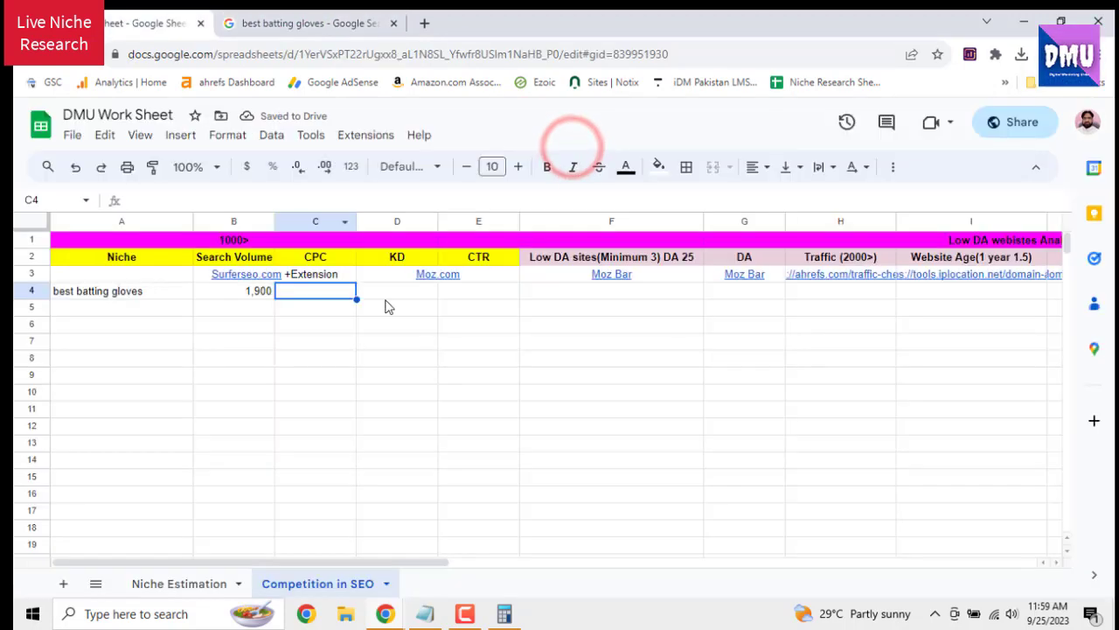
right_click(339, 294)
mouse_move(514, 263)
left_click(605, 265)
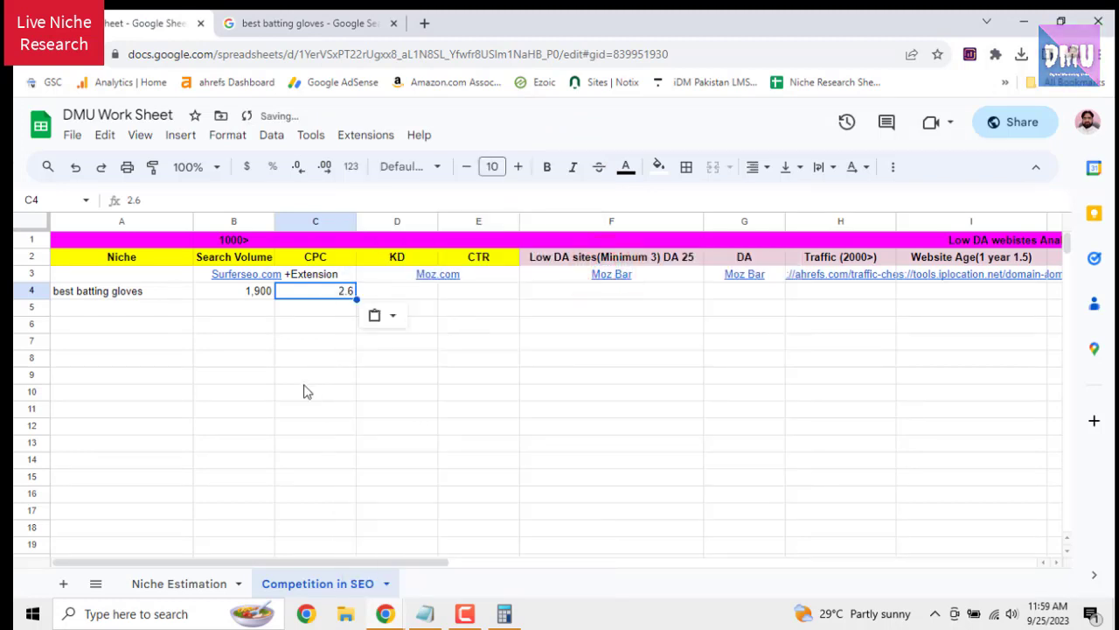
Center the contents of columns B and C, Search Volume and CPC
left_click_drag(229, 222, 341, 222)
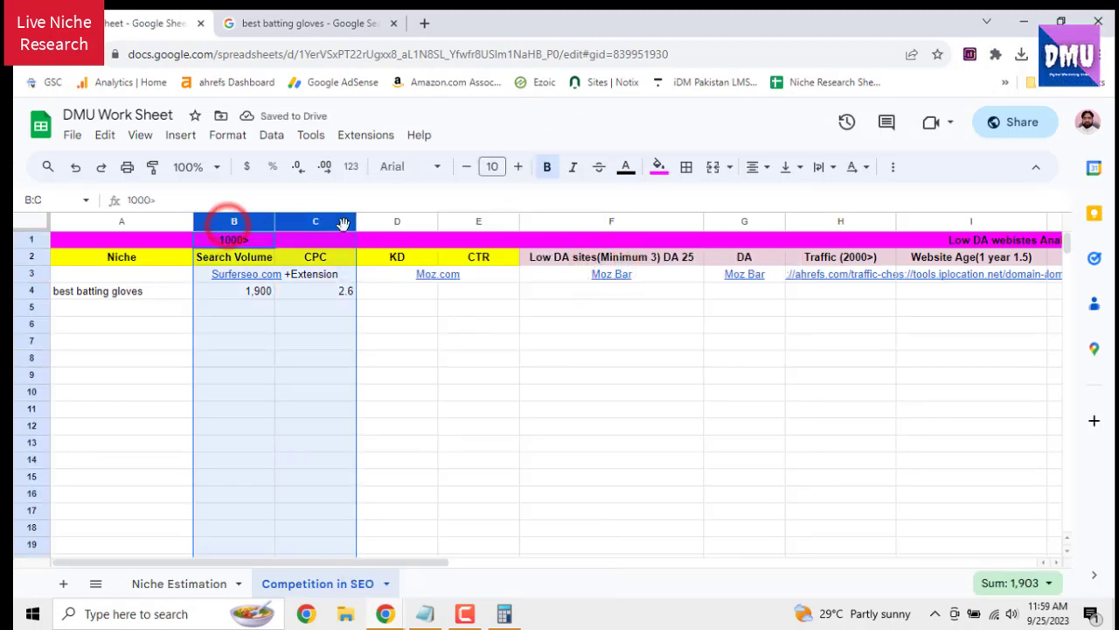
left_click(757, 167)
left_click(783, 192)
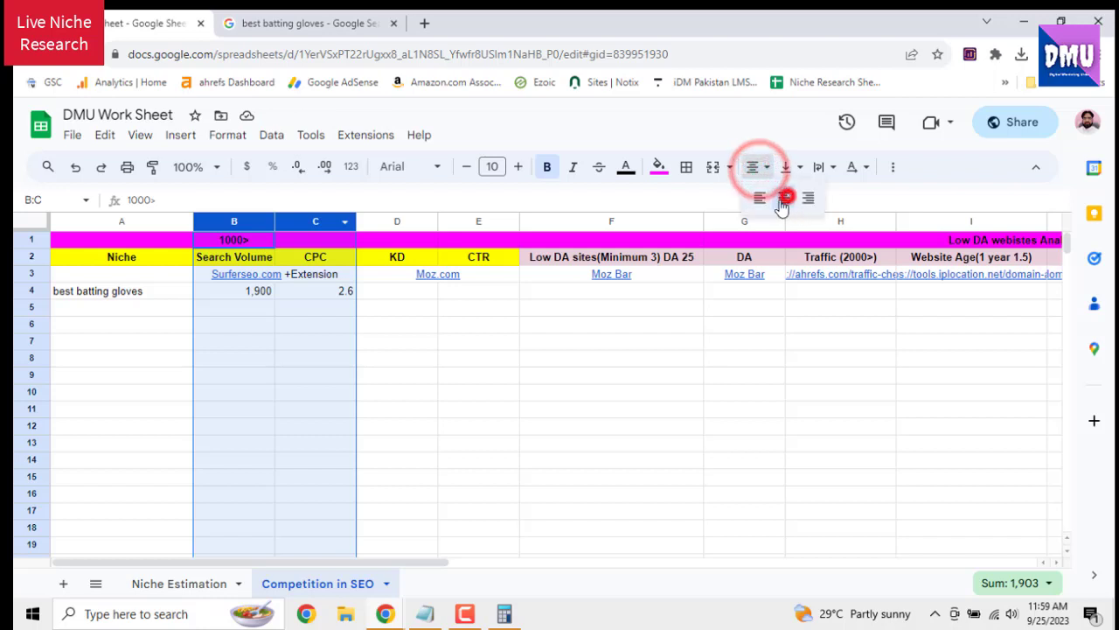
left_click(577, 358)
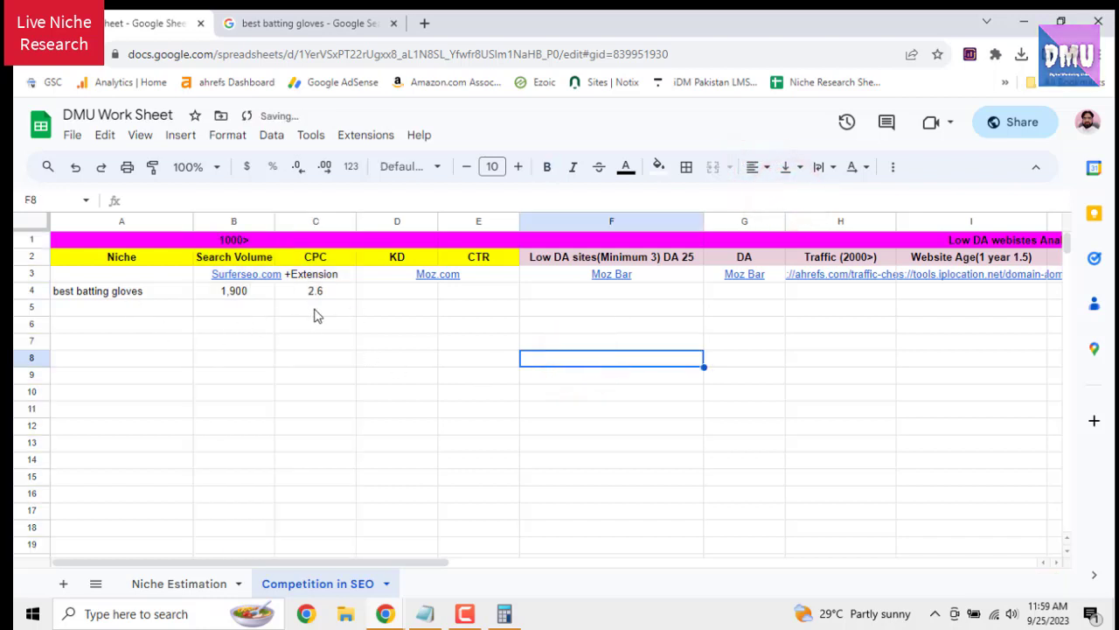
Append "+ Extension" after the Moz.com link in merged cell D3:E3, copying the word Extension from cell B3
left_click(166, 298)
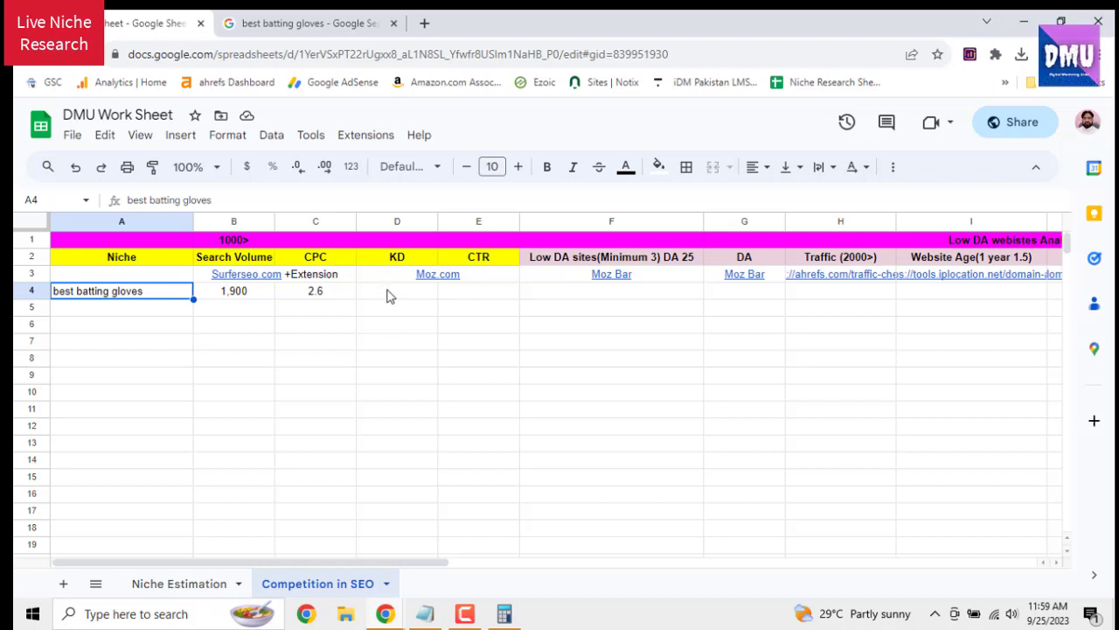
double_click(478, 278)
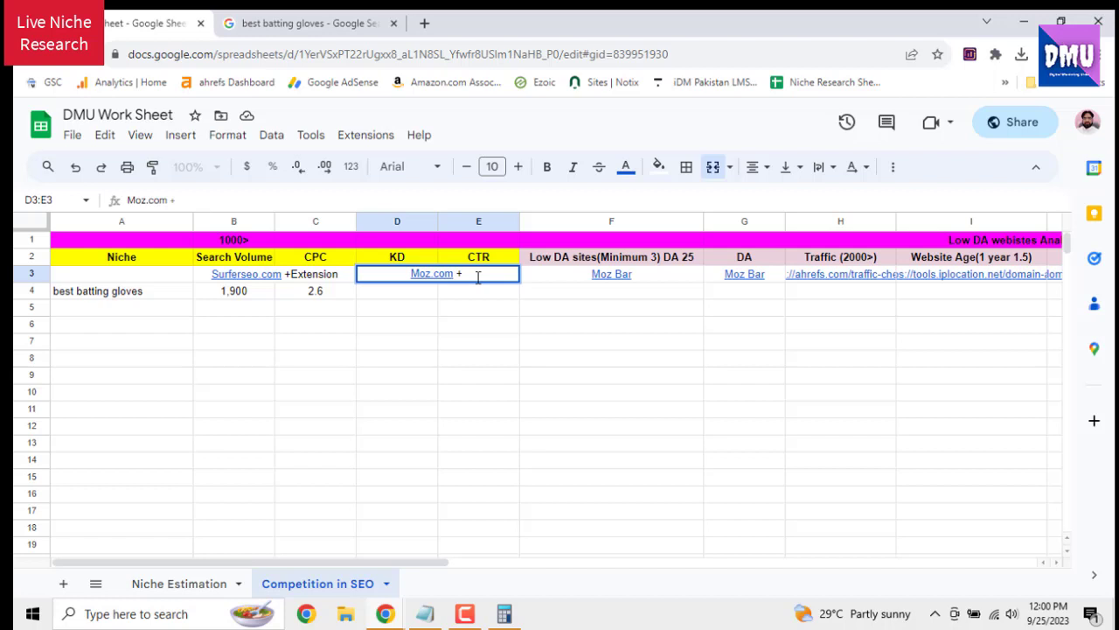
double_click(313, 279)
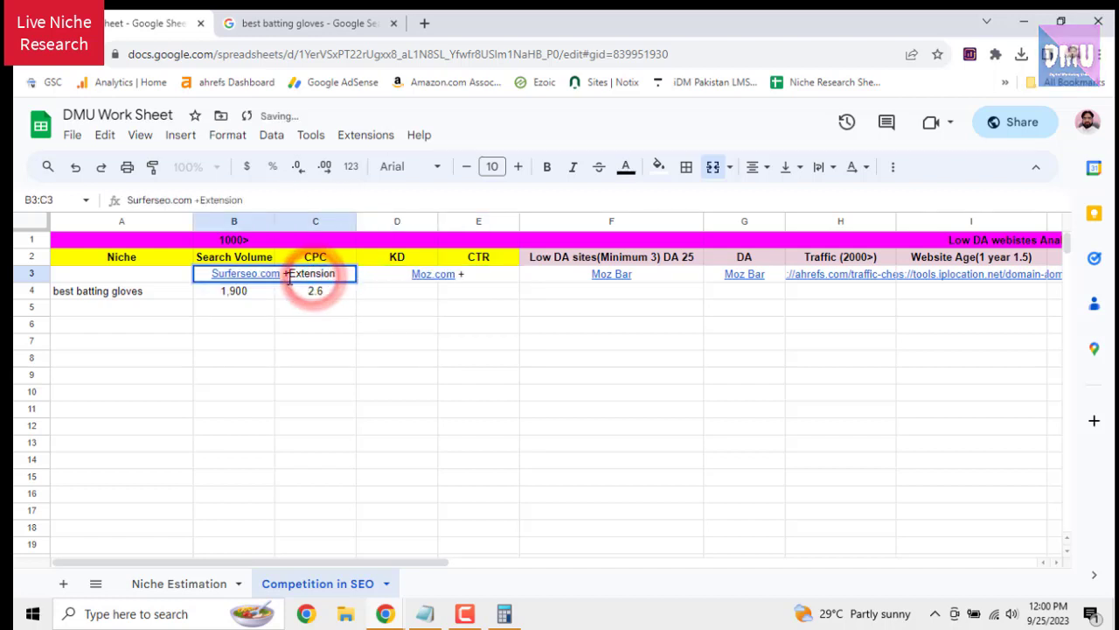
left_click_drag(290, 276, 339, 277)
right_click(340, 277)
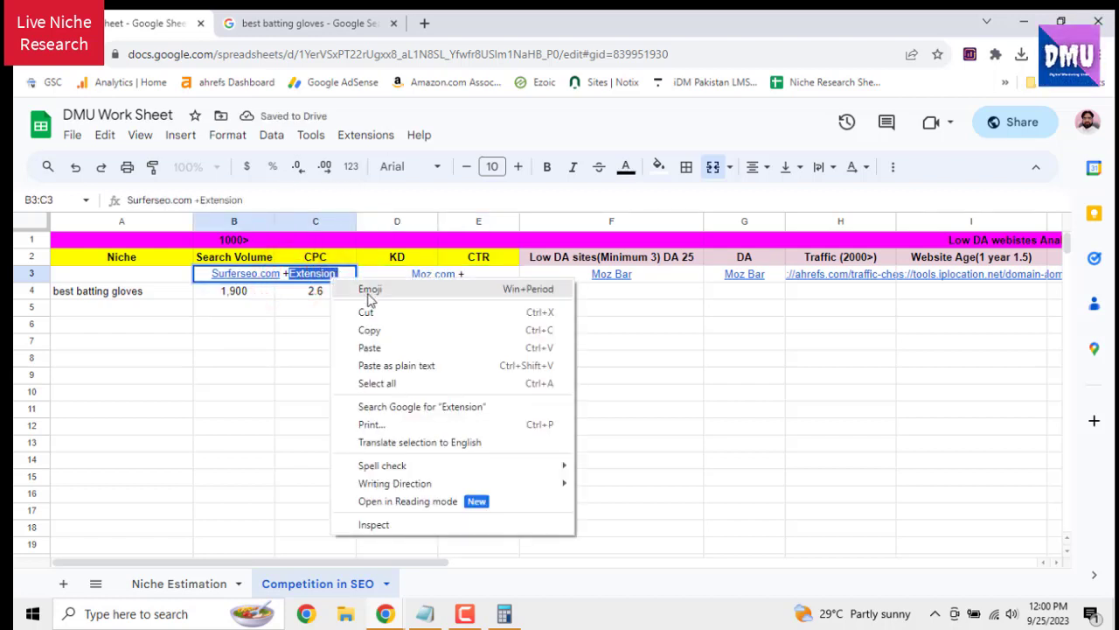
left_click(376, 325)
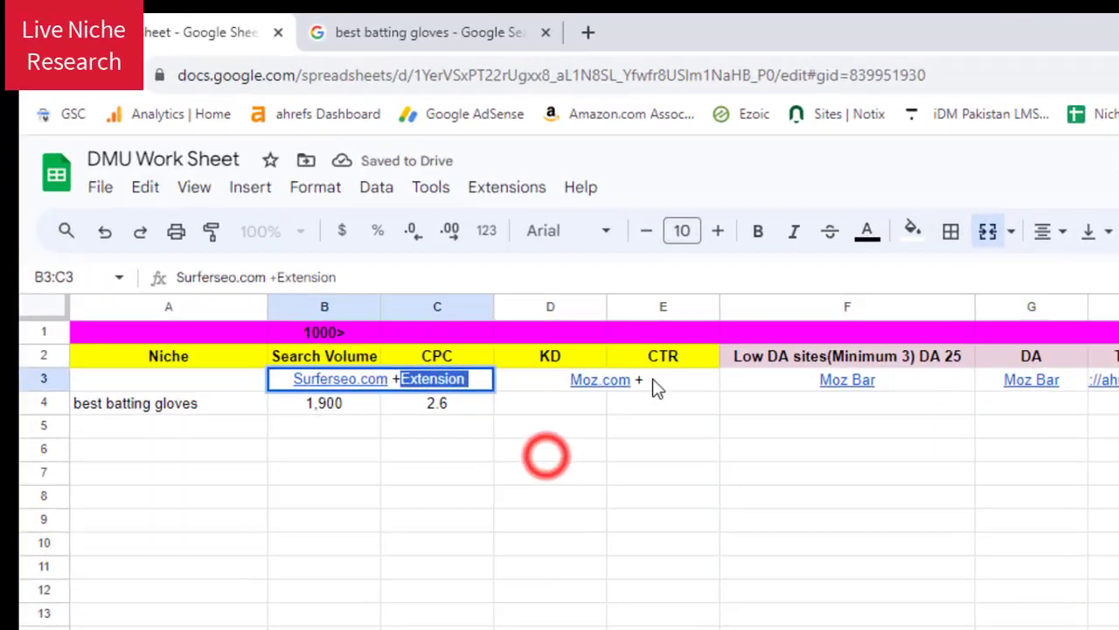
double_click(659, 384)
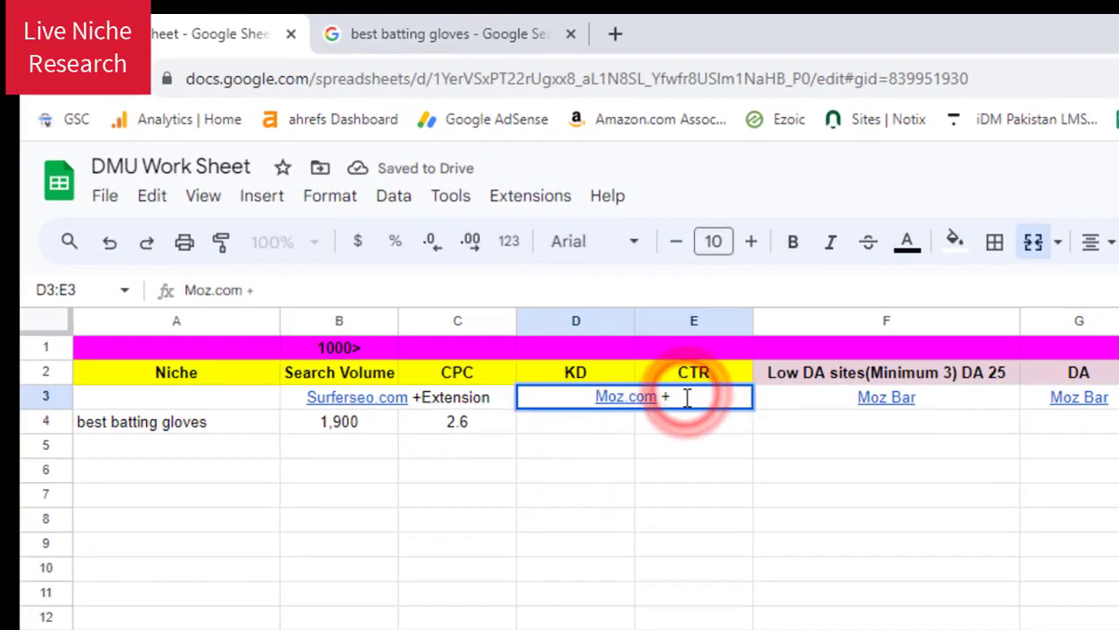
right_click(658, 383)
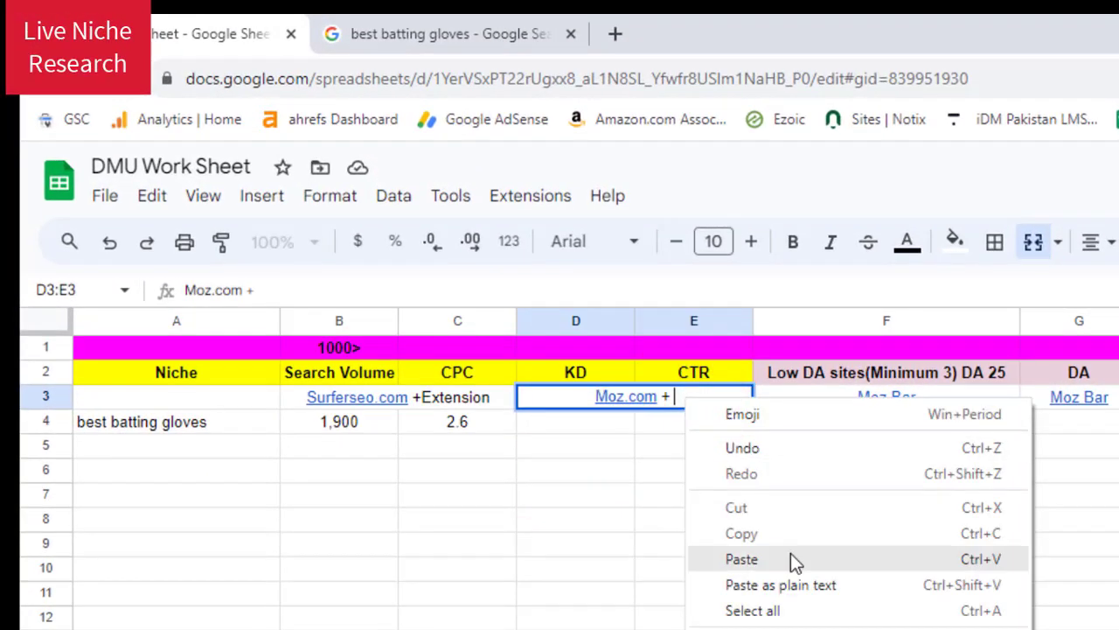
left_click(742, 558)
left_click(714, 518)
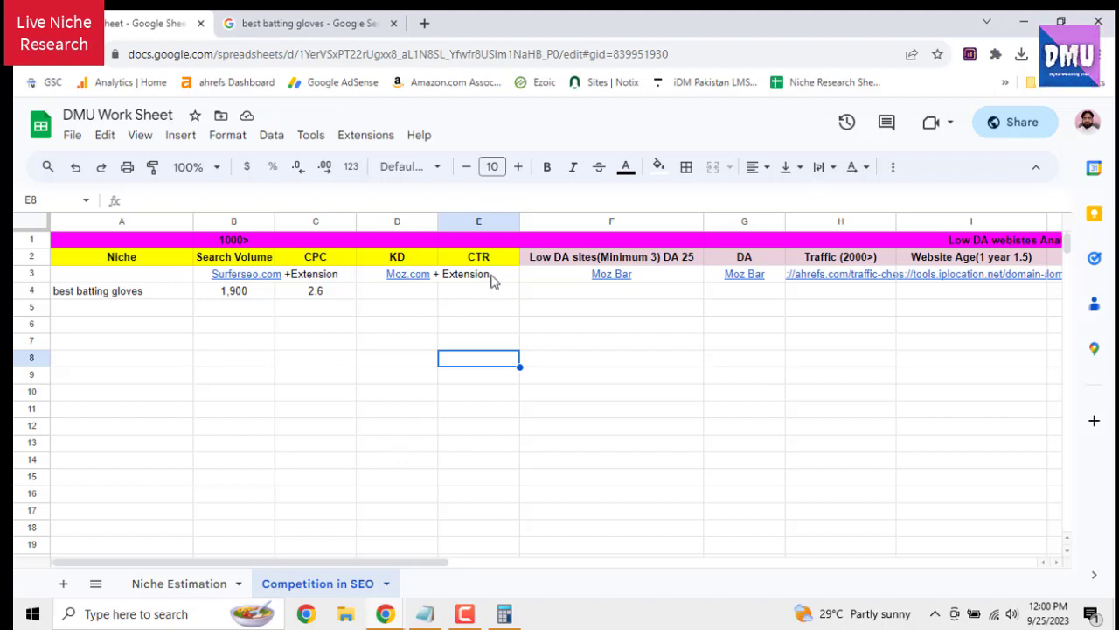
Open the Moz.com link from cell D3, place its tab after the Google search tab, and go to the Moz login page
mouse_move(424, 278)
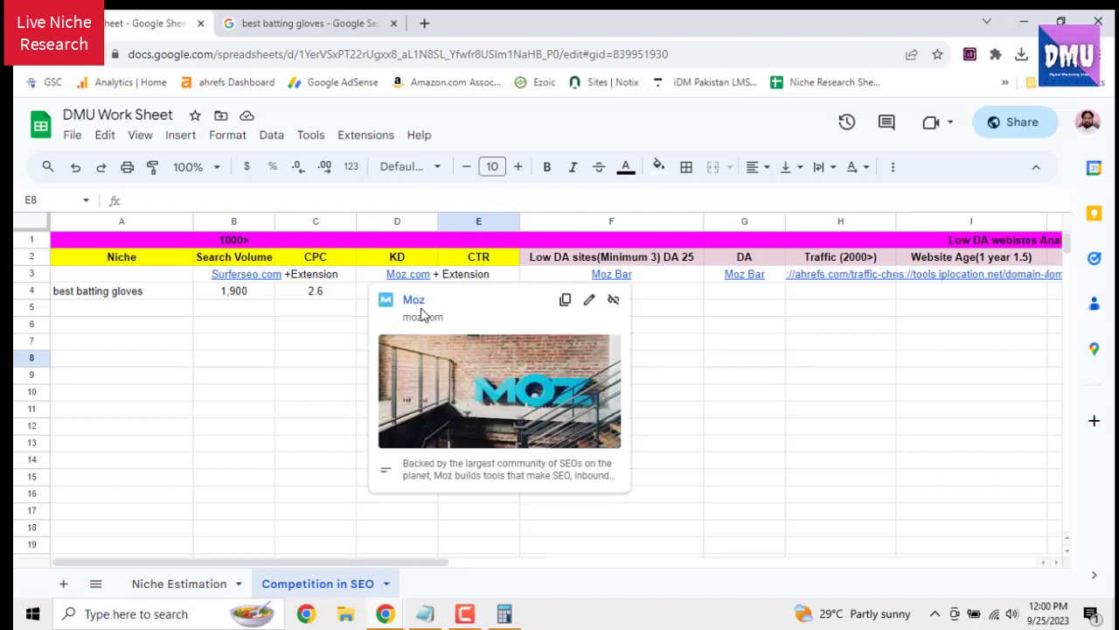
left_click(421, 311)
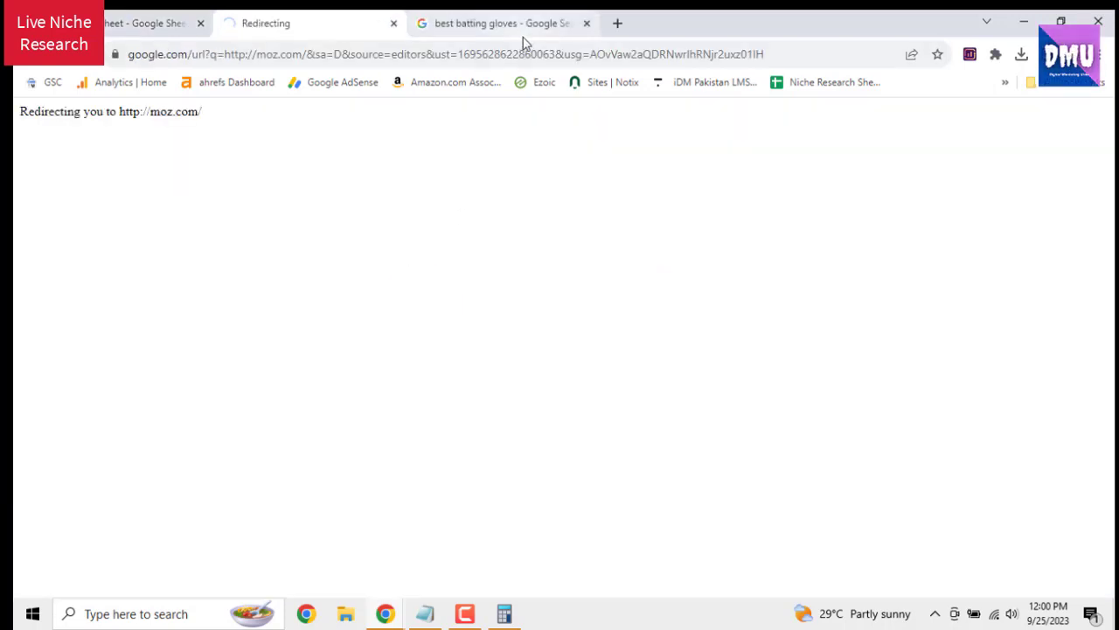
left_click_drag(370, 23, 519, 32)
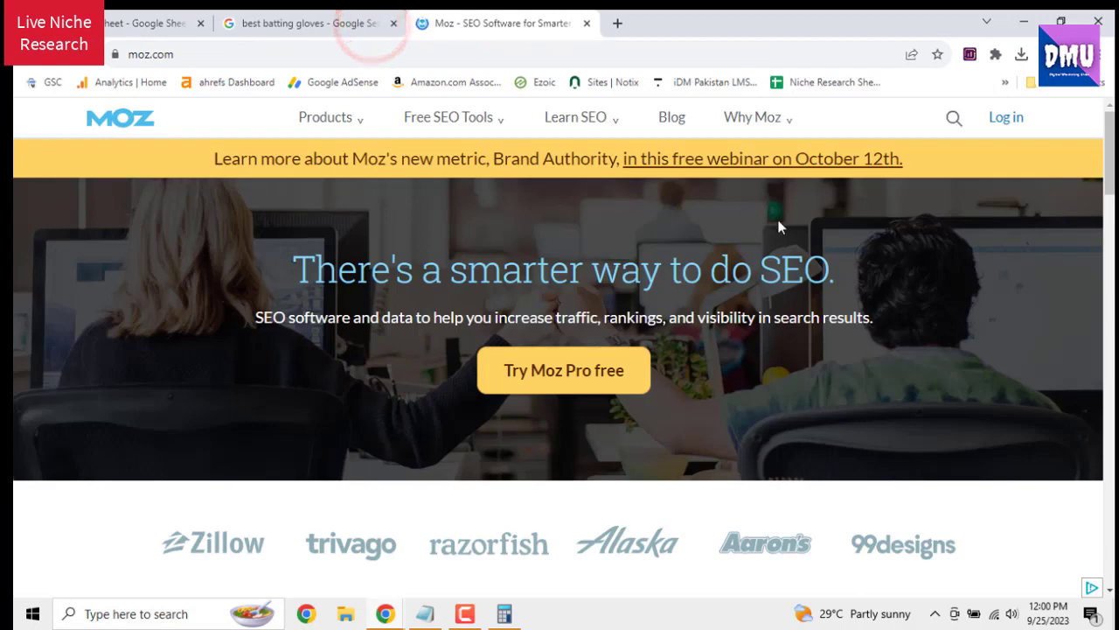
left_click(1006, 119)
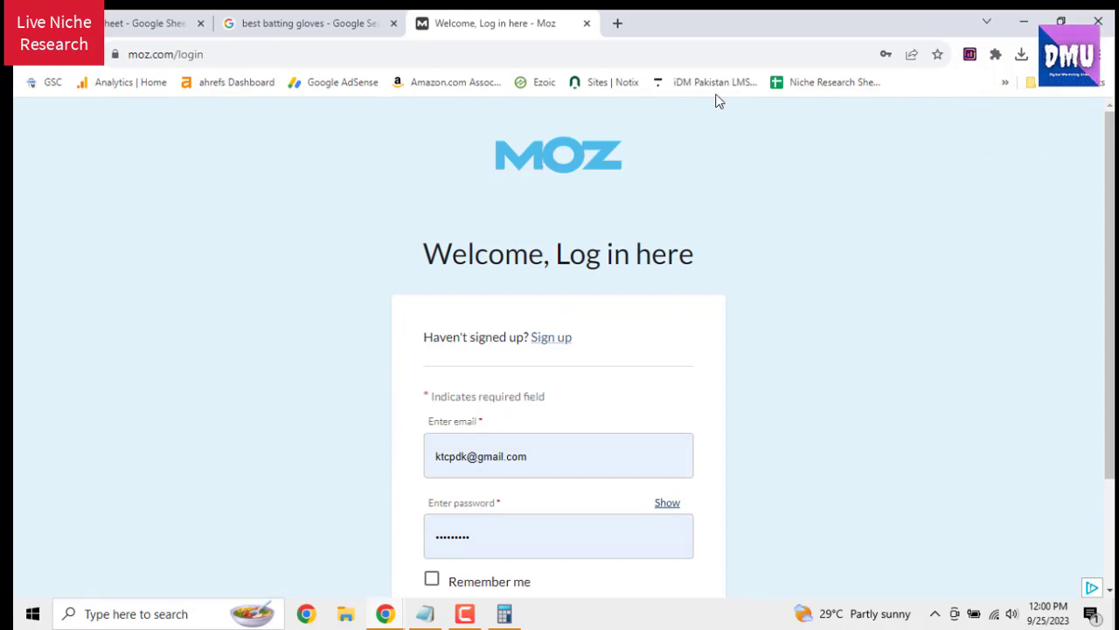
Return to the DMU Work Sheet and select the KD and CTR header cells D2:E2
left_click(164, 30)
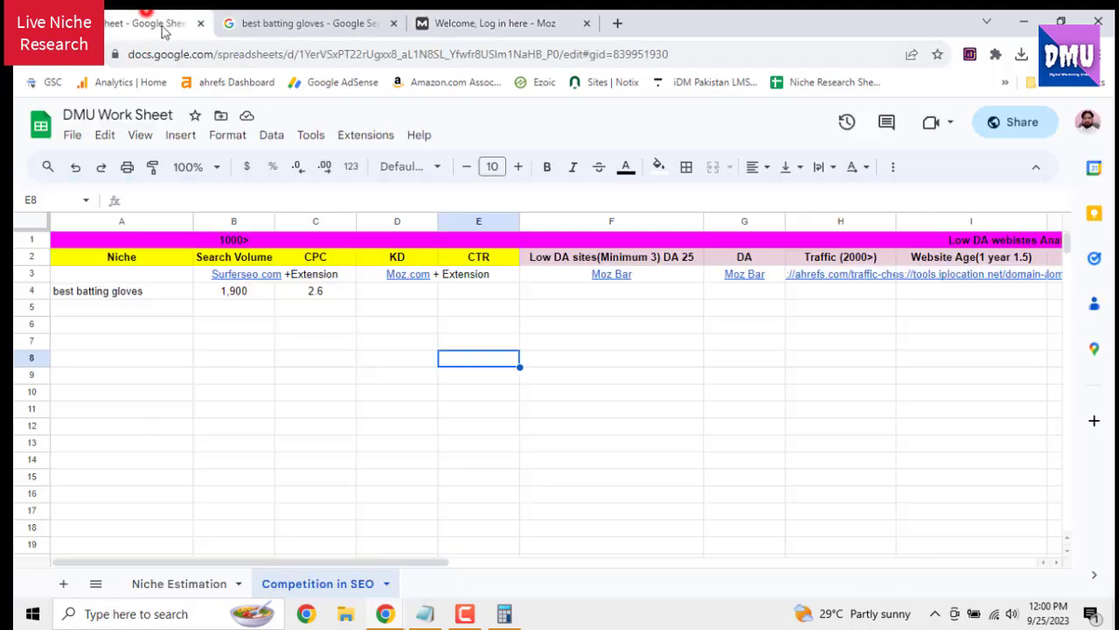
left_click(402, 260)
key("shift+Right")
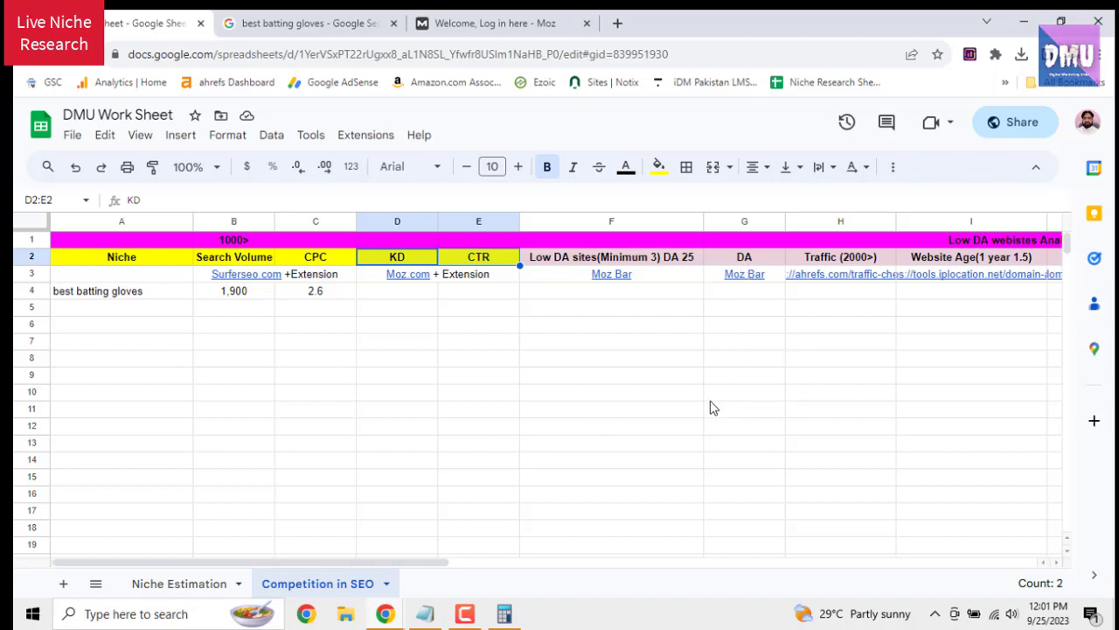
Return to the Moz login page and open the sign-up form for creating a Moz profile
left_click(505, 32)
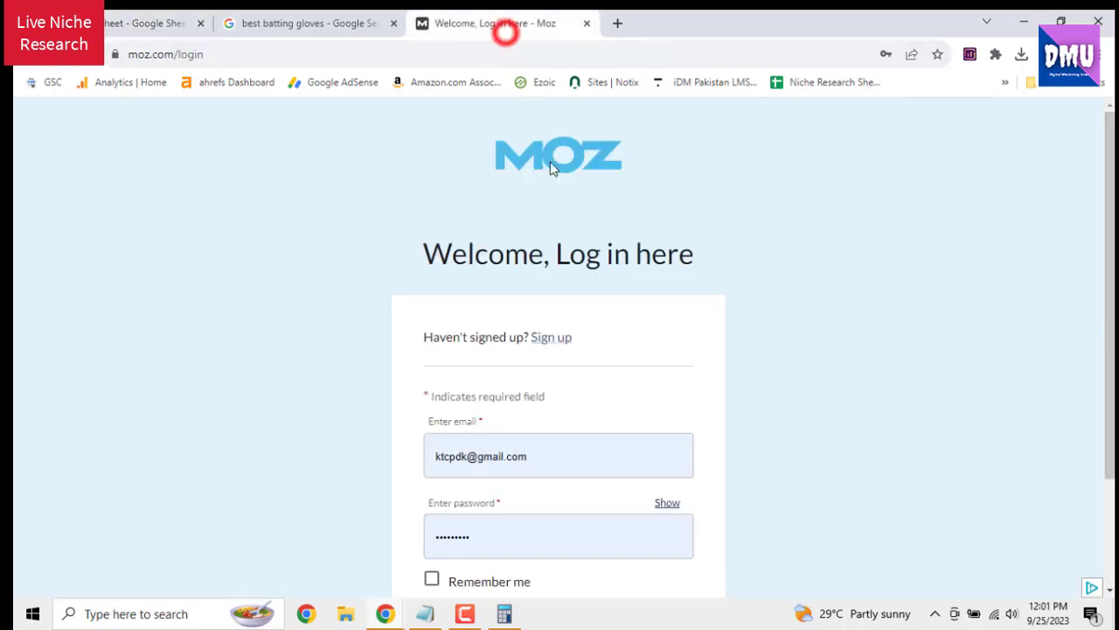
left_click(558, 339)
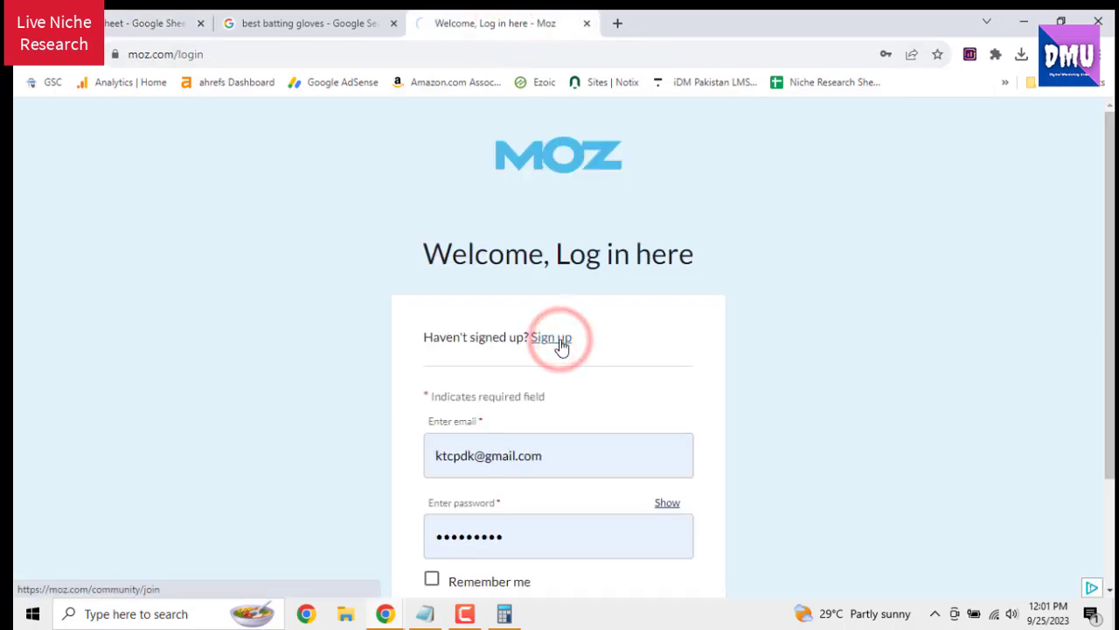
scroll(558, 348, "down", 2)
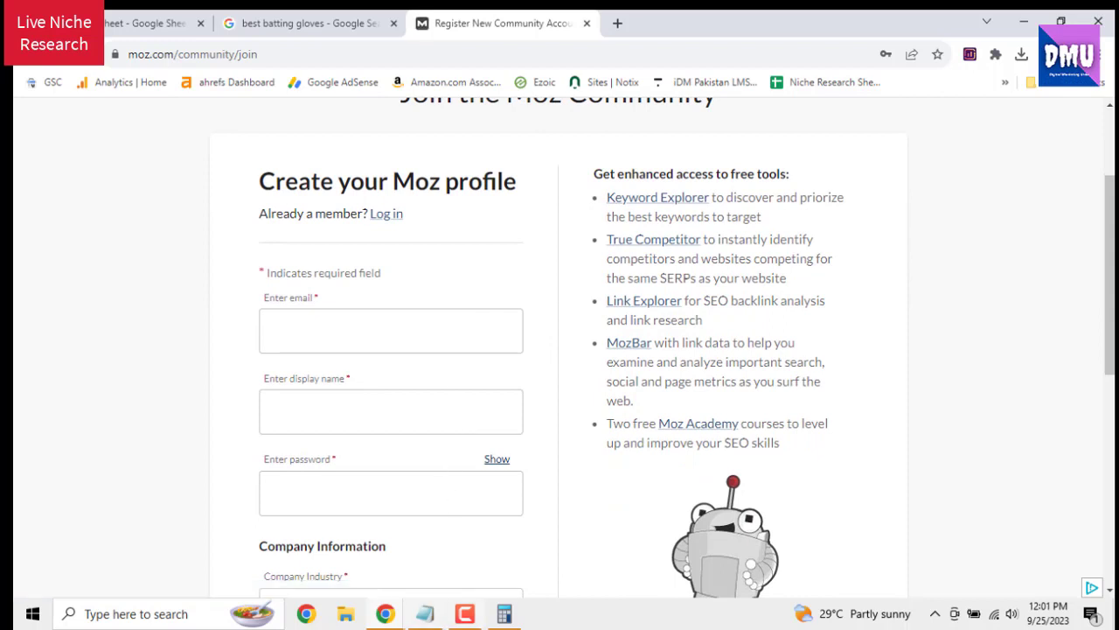
Copy the e-mail address from the Notepad note and paste it into the registration form's e-mail field
left_click(425, 613)
left_click_drag(290, 212, 100, 212)
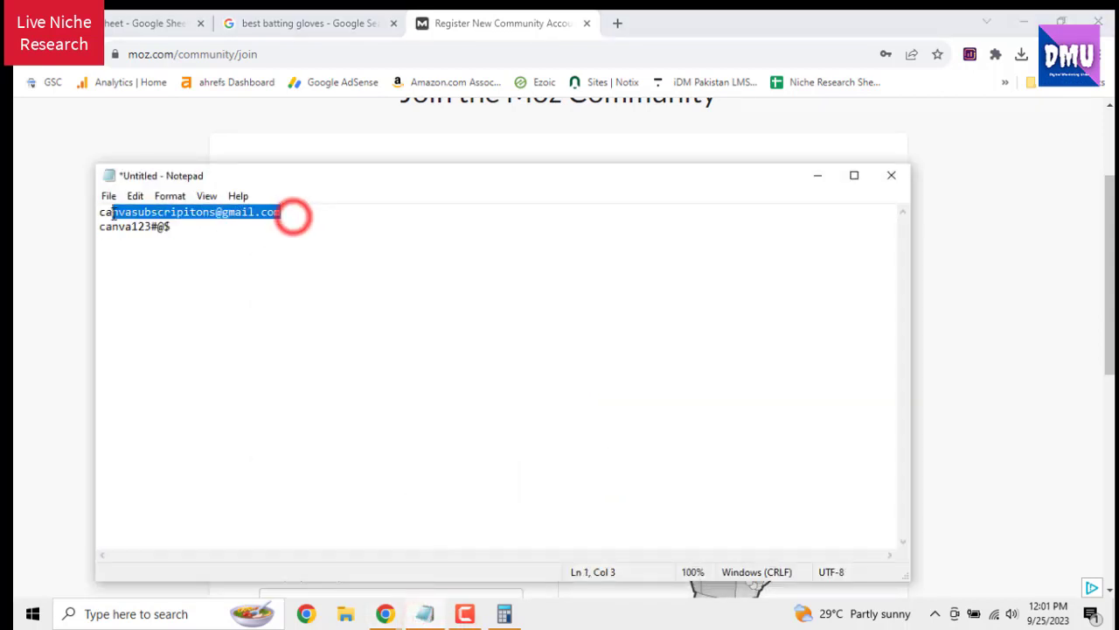
right_click(114, 213)
left_click(151, 262)
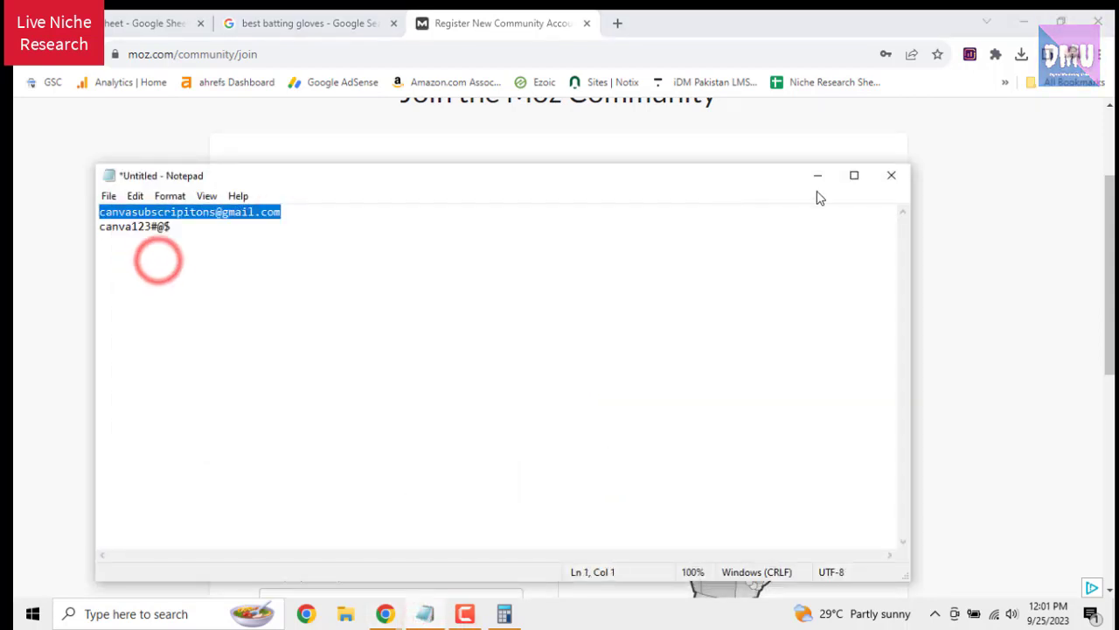
left_click(818, 175)
right_click(430, 320)
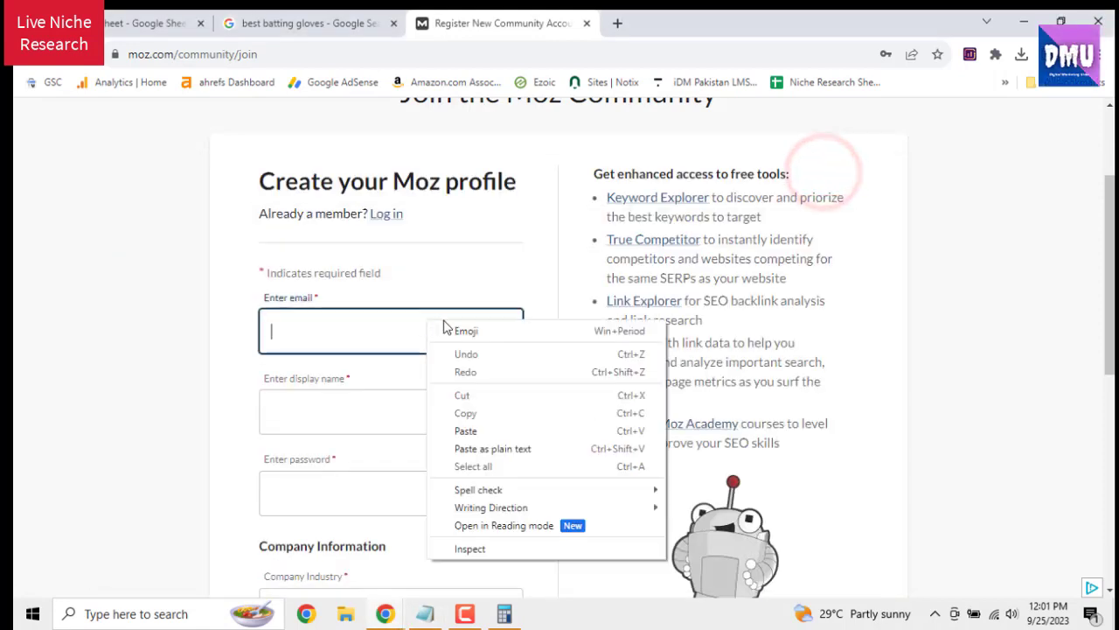
left_click(498, 429)
Fill in the display name by copying the part of the e-mail address before the @ sign
scroll(501, 346, "down", 2)
scroll(463, 323, "up", 2)
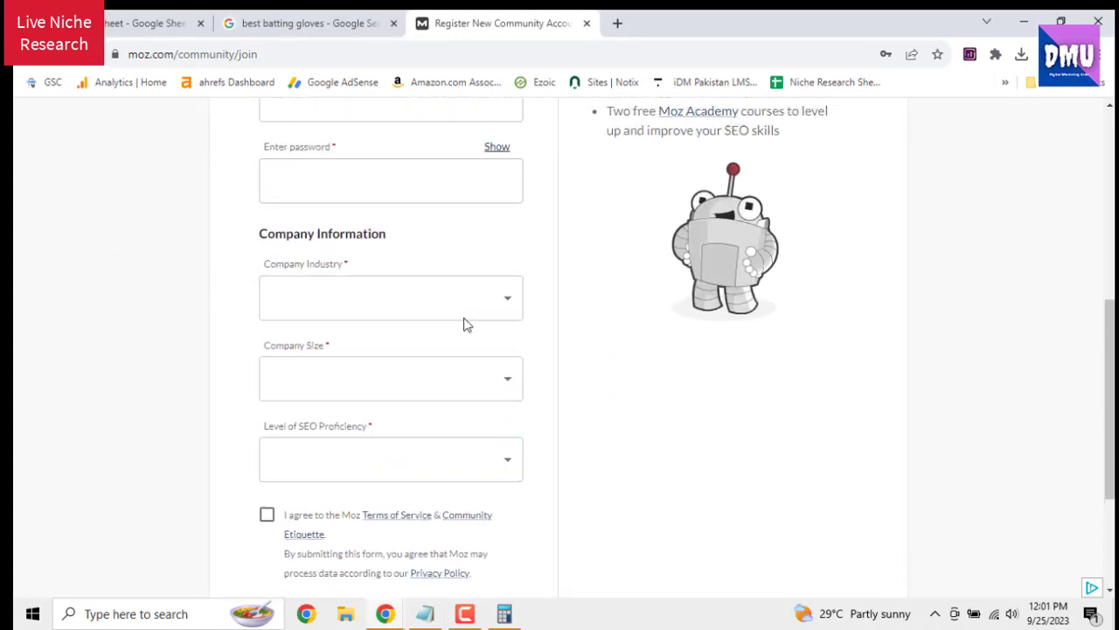
left_click(350, 250)
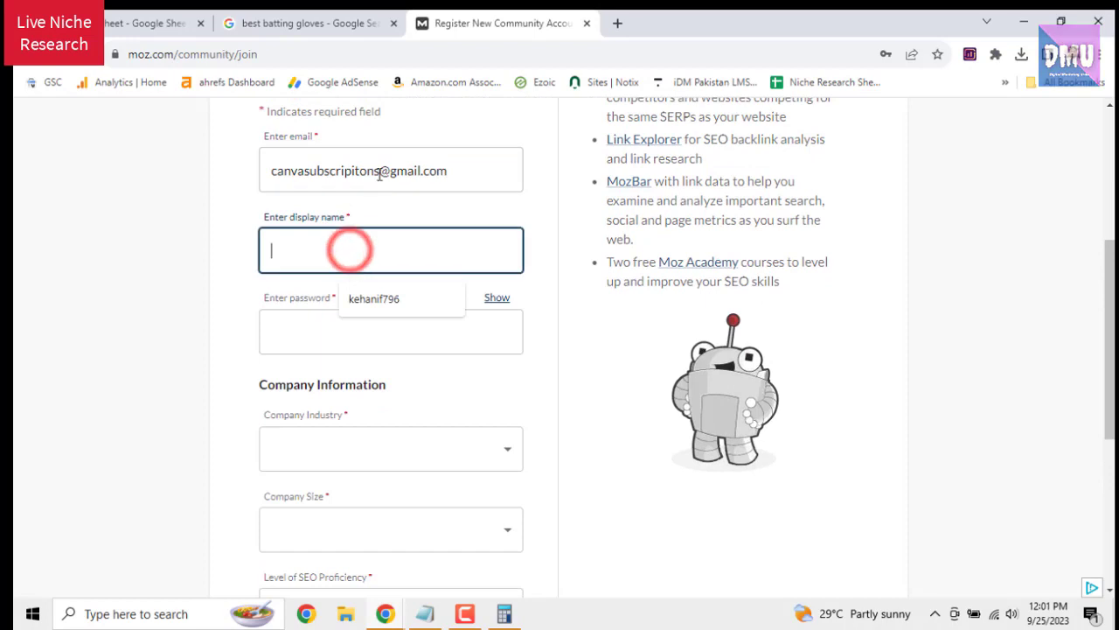
left_click_drag(378, 172, 268, 170)
right_click(287, 171)
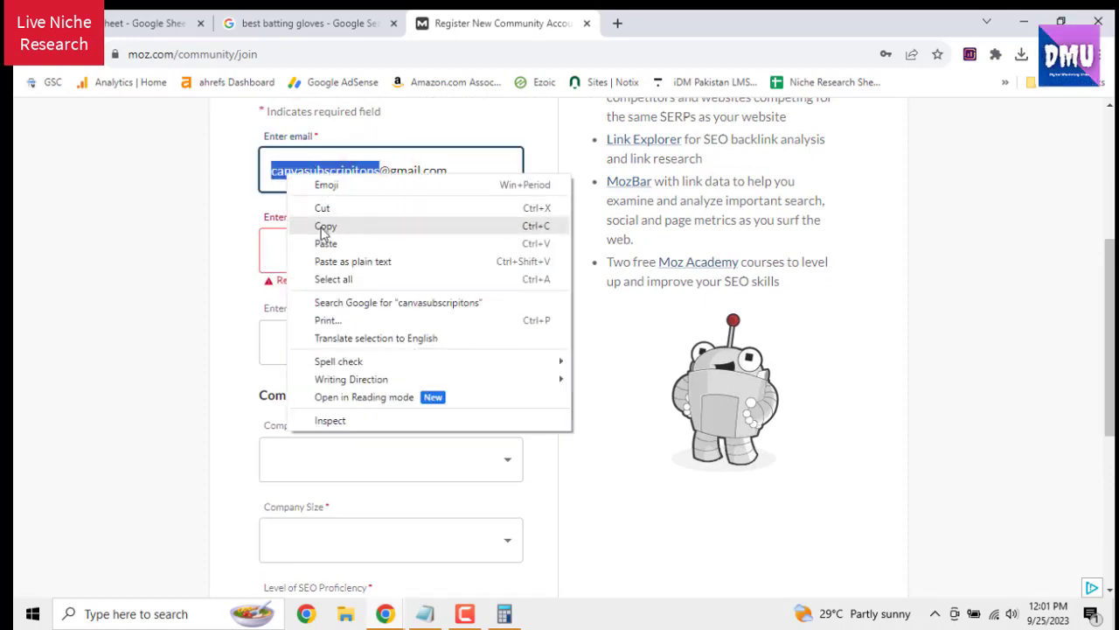
left_click(320, 224)
right_click(330, 258)
left_click(378, 367)
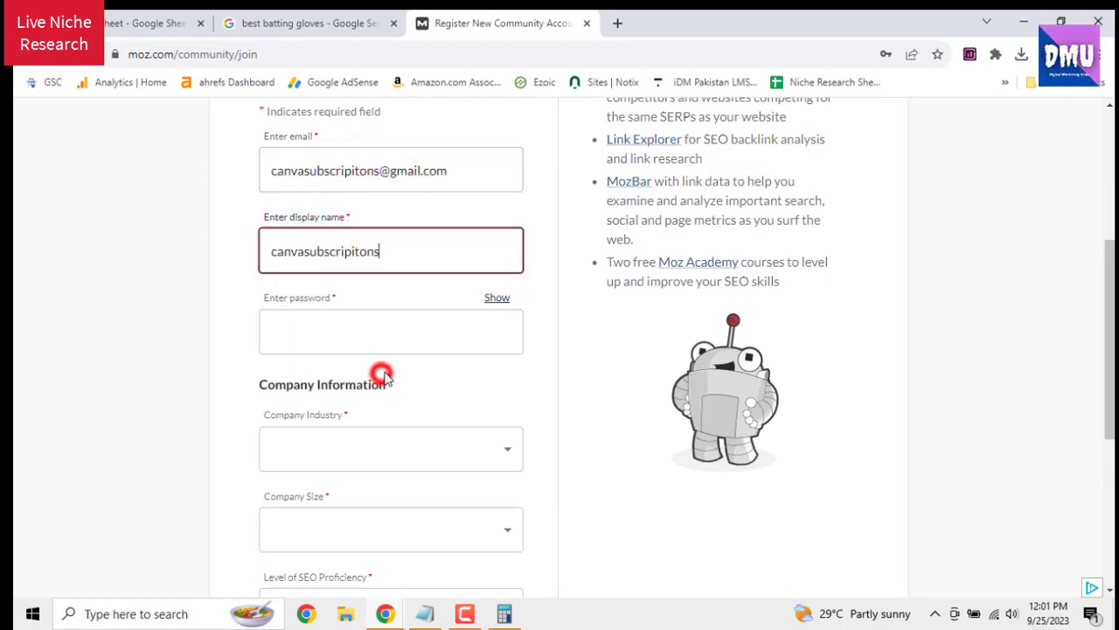
Enter the account password in the registration form instead of accepting the suggested strong password
scroll(711, 368, "up", 4)
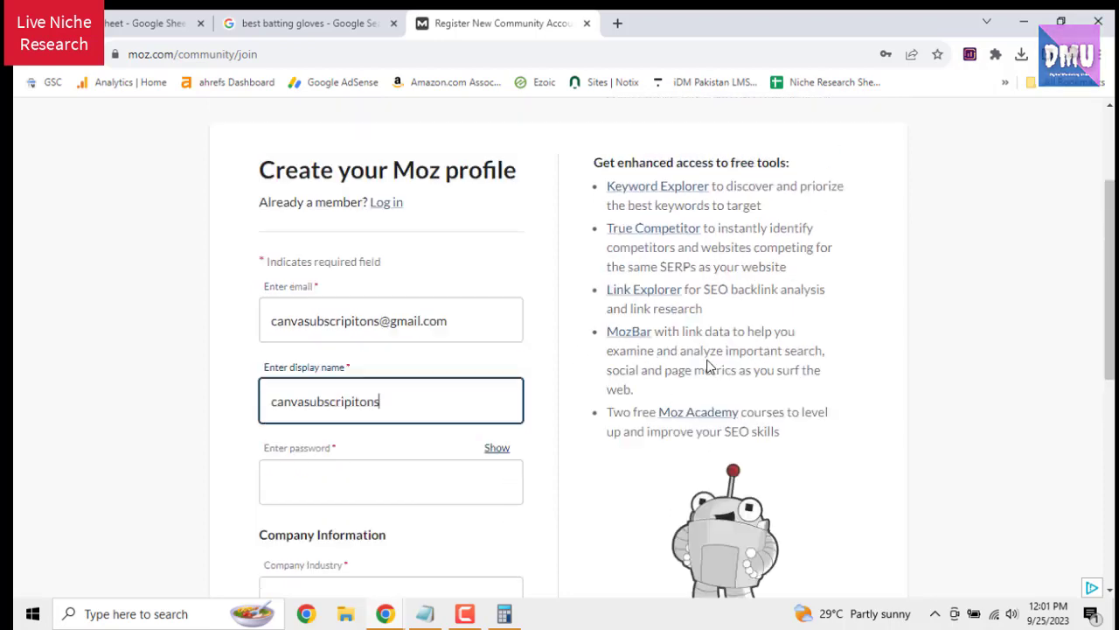
scroll(414, 363, "down", 3)
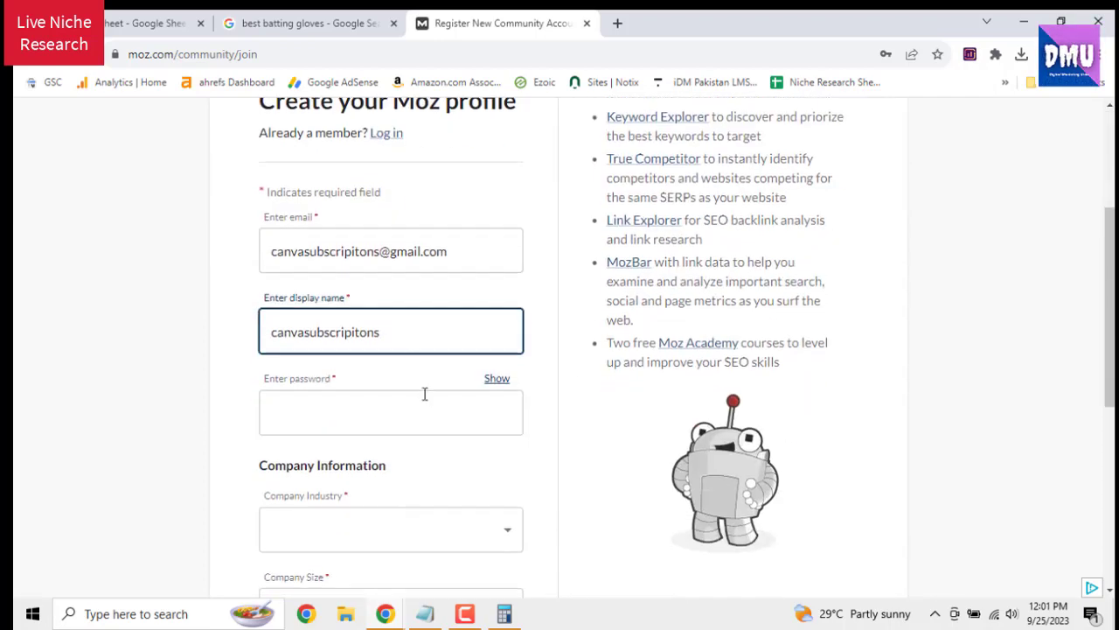
left_click(318, 410)
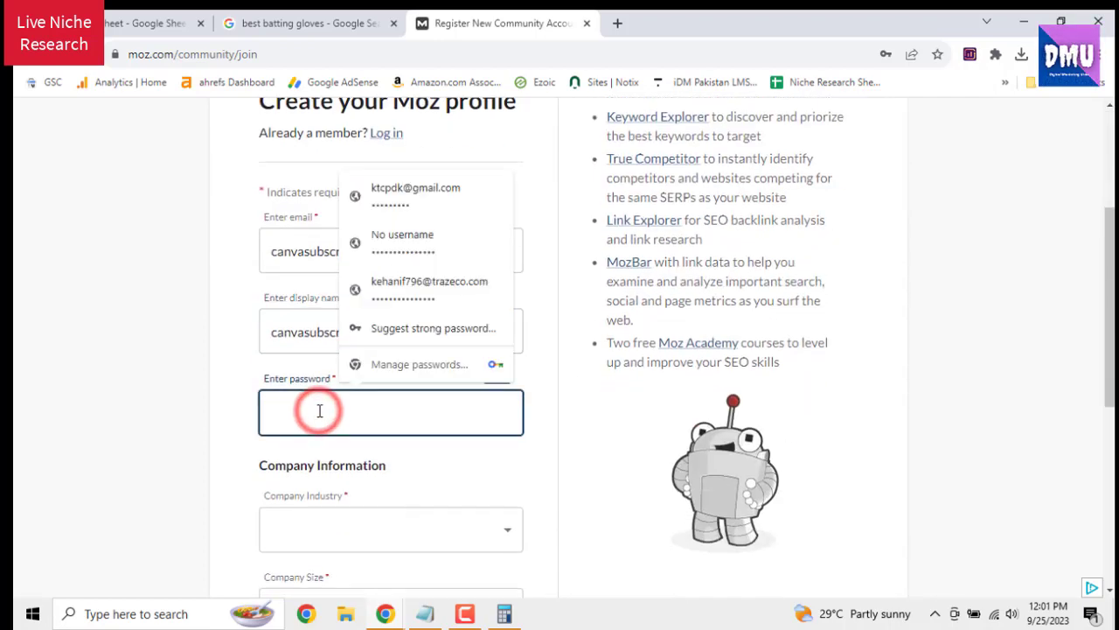
left_click(445, 330)
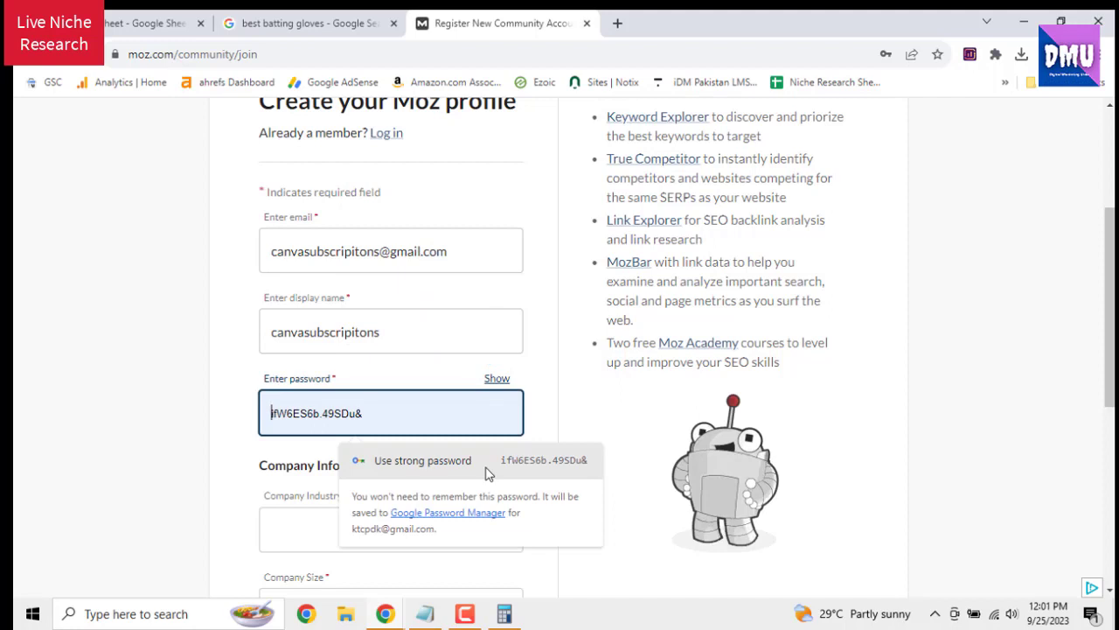
left_click(382, 331)
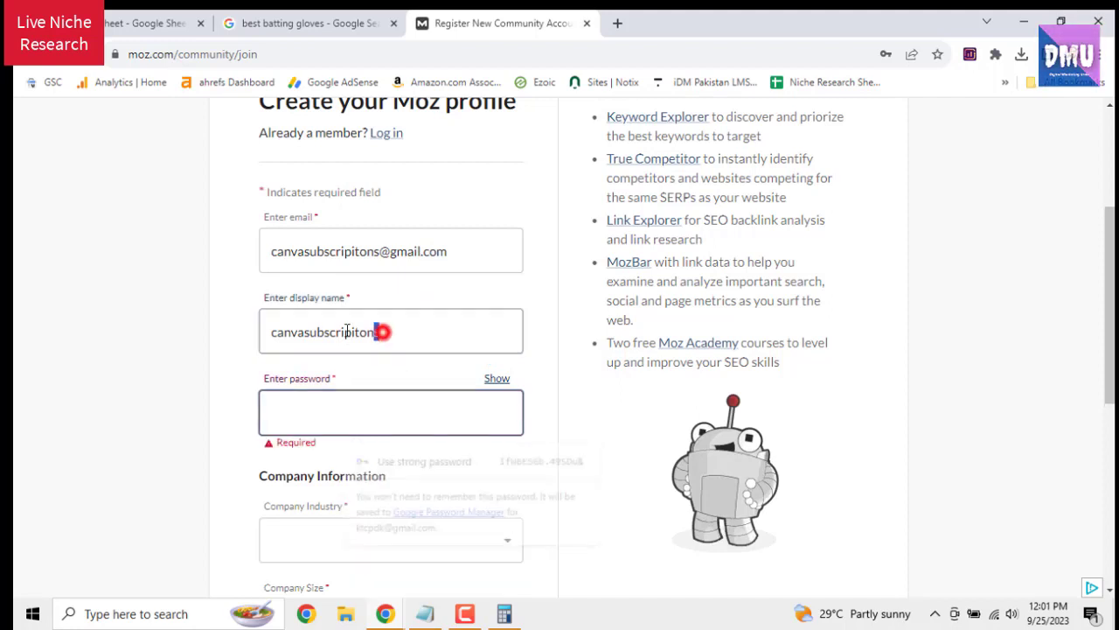
double_click(382, 332)
right_click(287, 335)
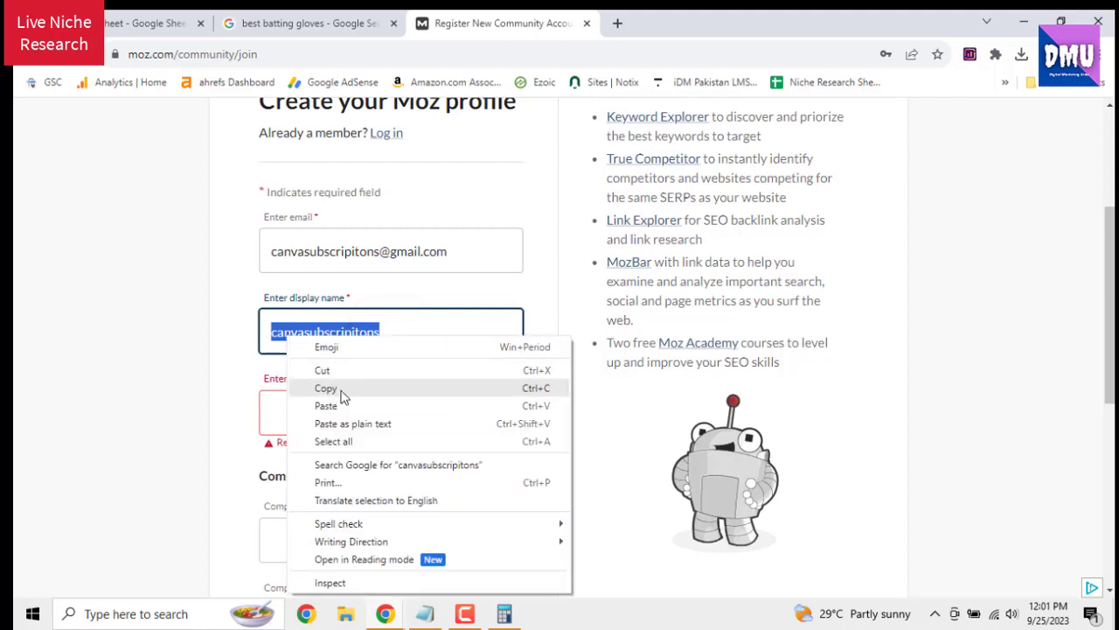
left_click(341, 390)
right_click(360, 411)
left_click(433, 294)
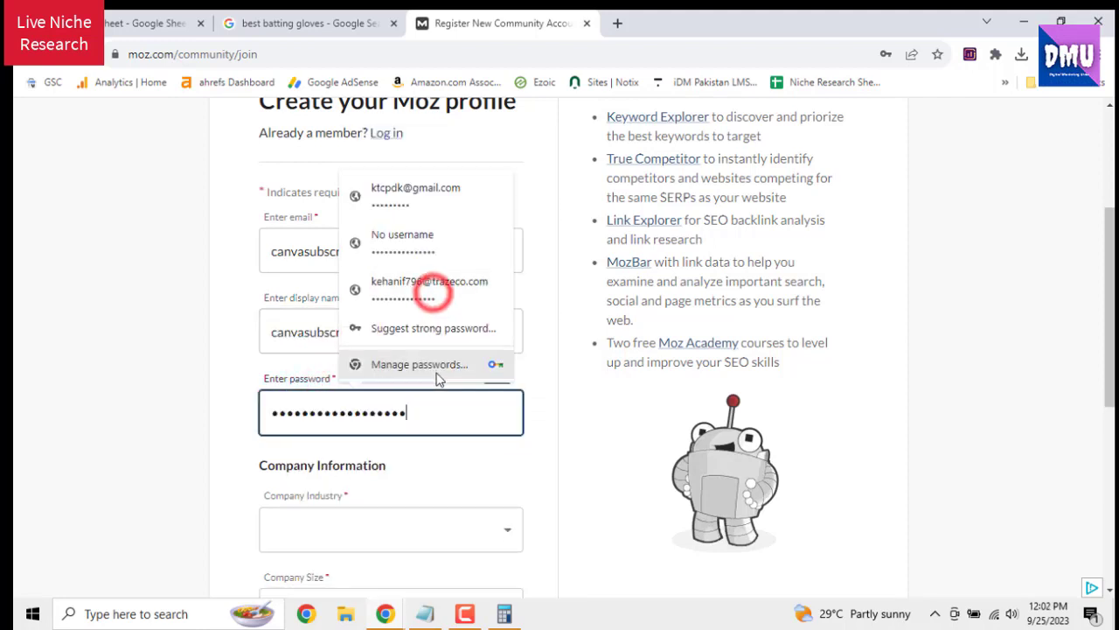
Replace the password field's contents with a fresh paste of the account password, then reveal it for checking and hide it again
left_click(561, 439)
left_click_drag(423, 409, 245, 407)
right_click(294, 414)
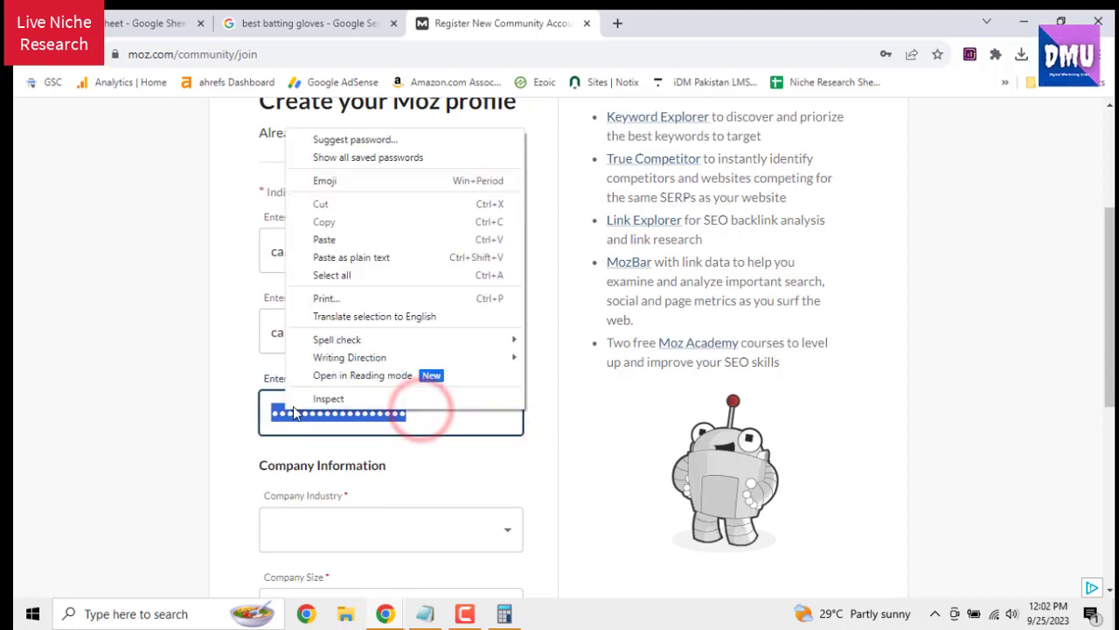
left_click(376, 257)
left_click(497, 379)
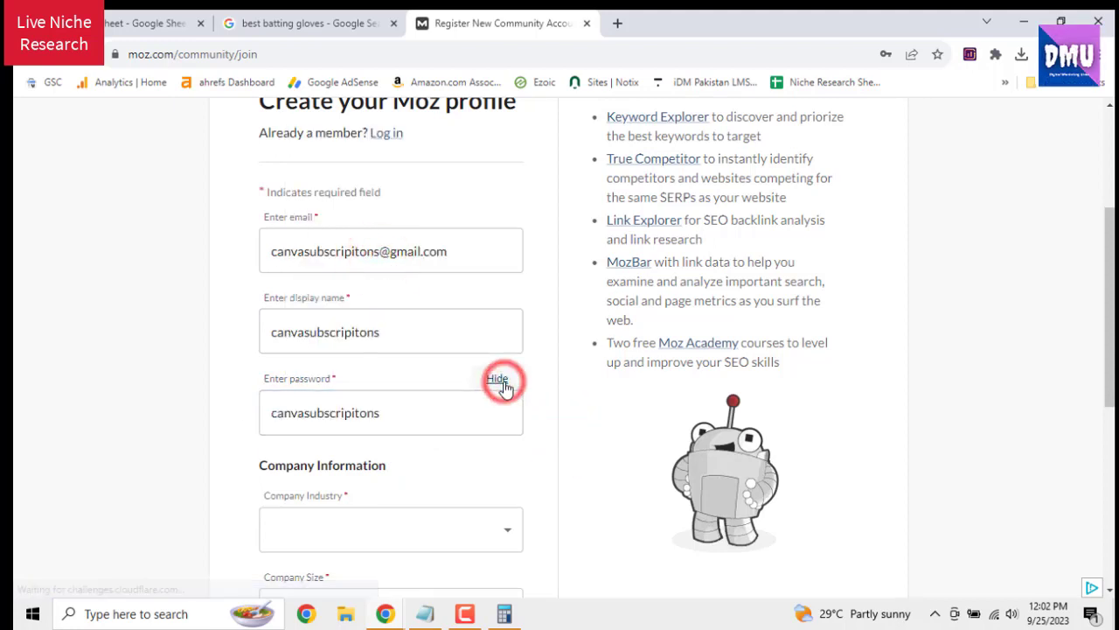
left_click(496, 378)
Set the company industry to Automotive, the company size to 1 and the SEO proficiency to I'm learning SEO
scroll(525, 437, "down", 1)
scroll(350, 391, "down", 1)
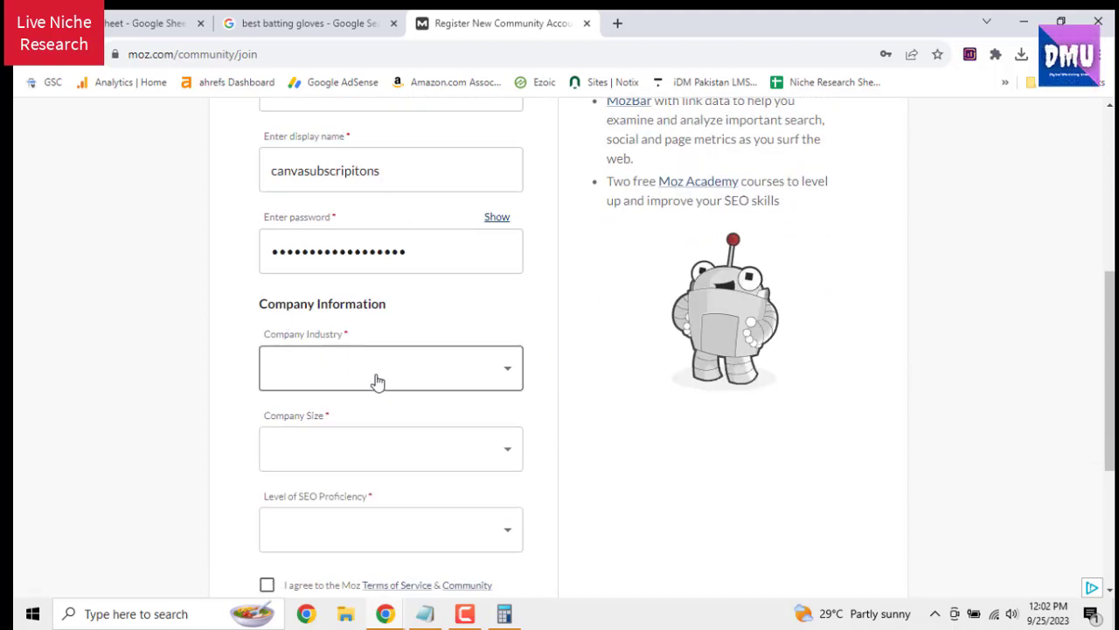
left_click(376, 380)
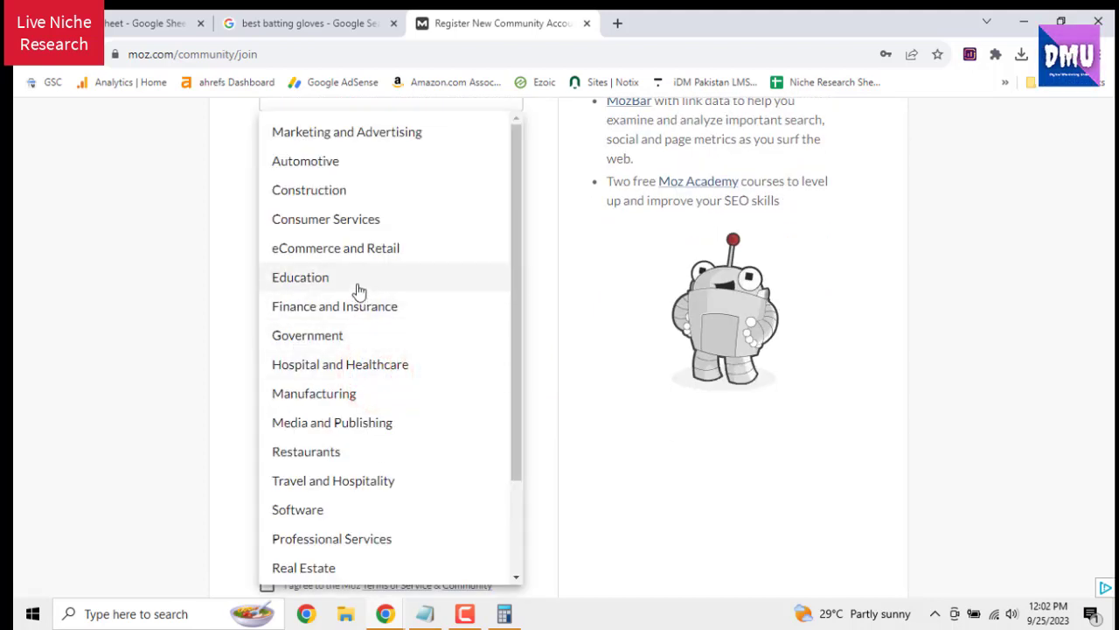
left_click(359, 169)
scroll(446, 398, "down", 2)
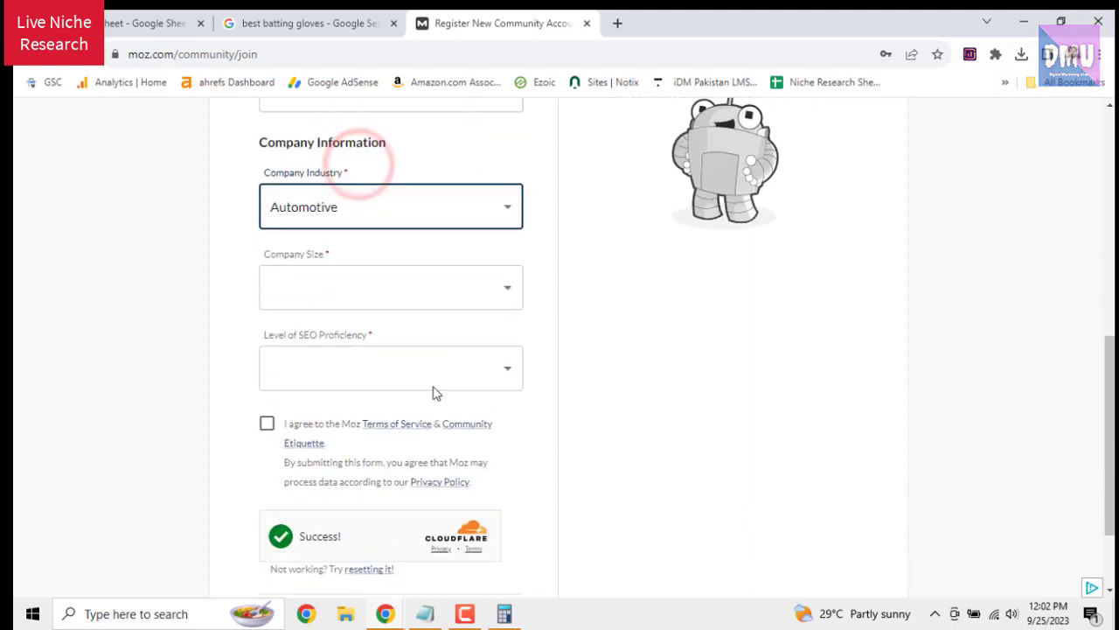
left_click(390, 292)
left_click(385, 333)
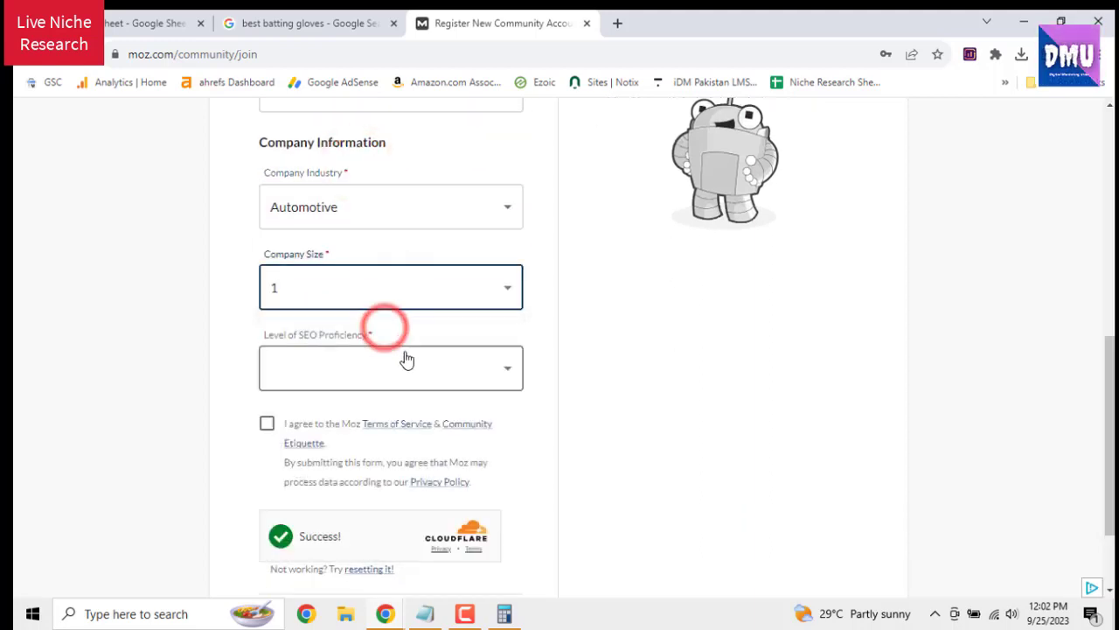
left_click(449, 373)
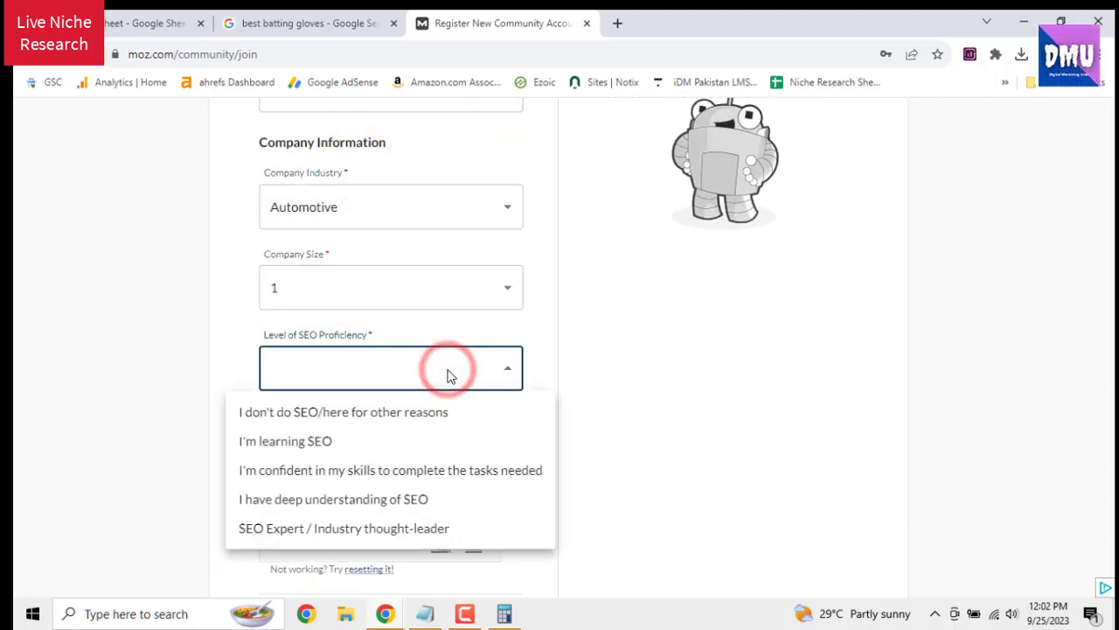
left_click(408, 441)
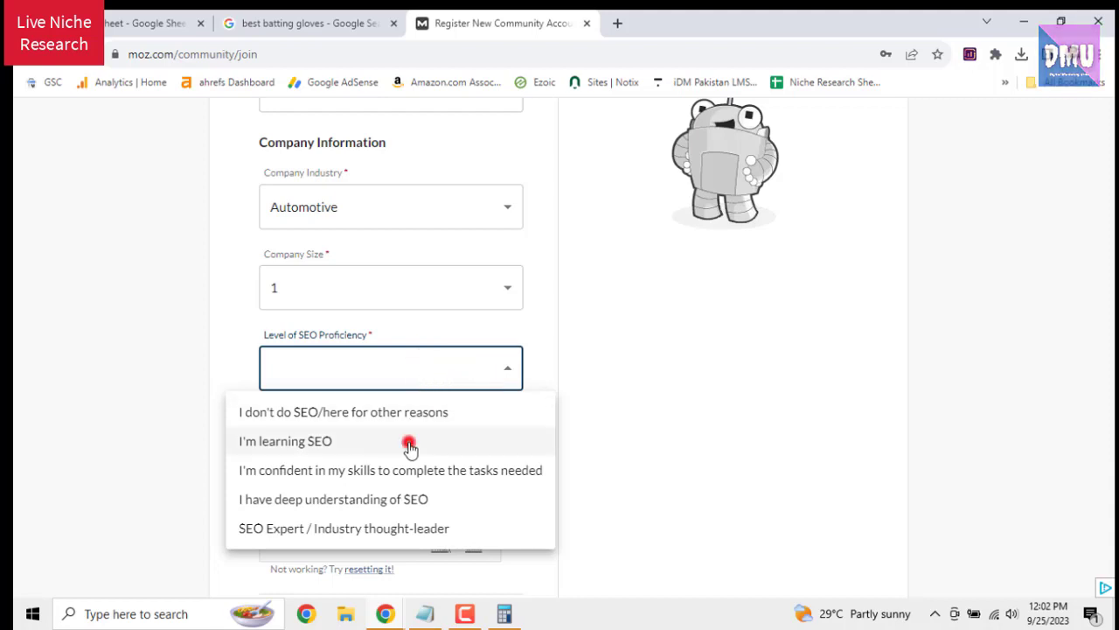
Try to submit the sign-up form after agreeing to the Moz Terms of Service and Community Etiquette
left_click(266, 424)
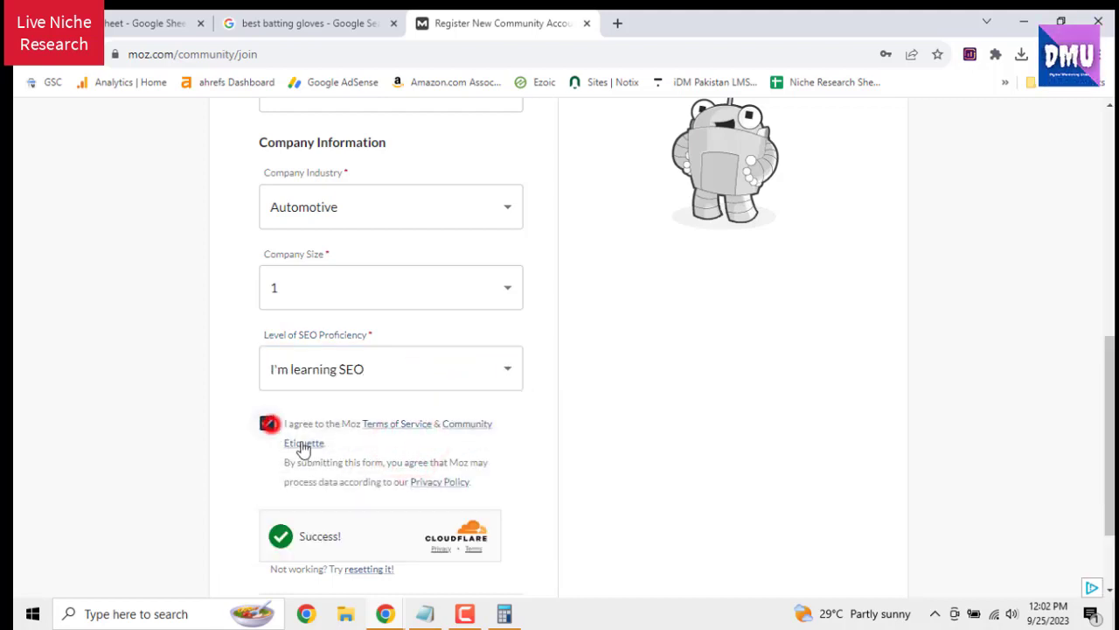
scroll(424, 487, "down", 2)
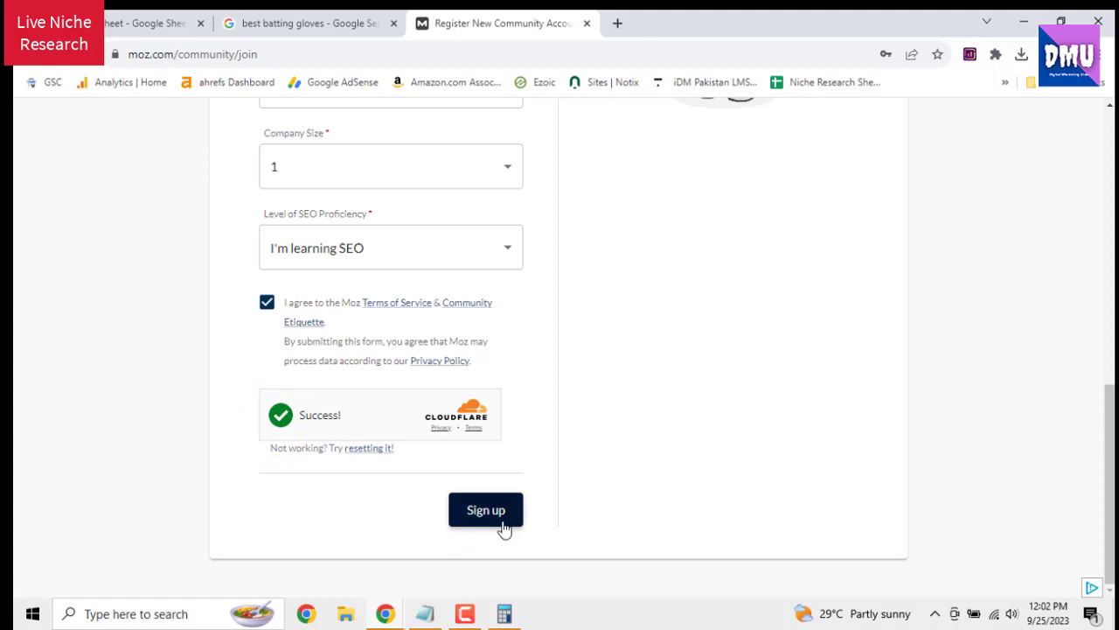
left_click(504, 522)
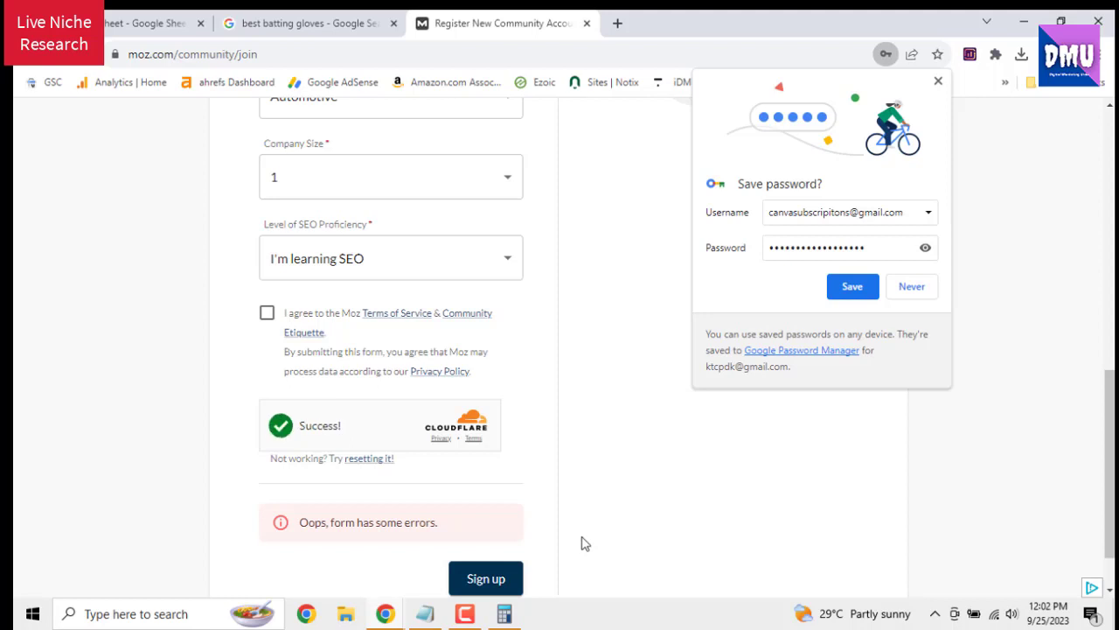
Decline saving the password in the browser and shorten the display name by removing its last two letters
scroll(431, 458, "up", 5)
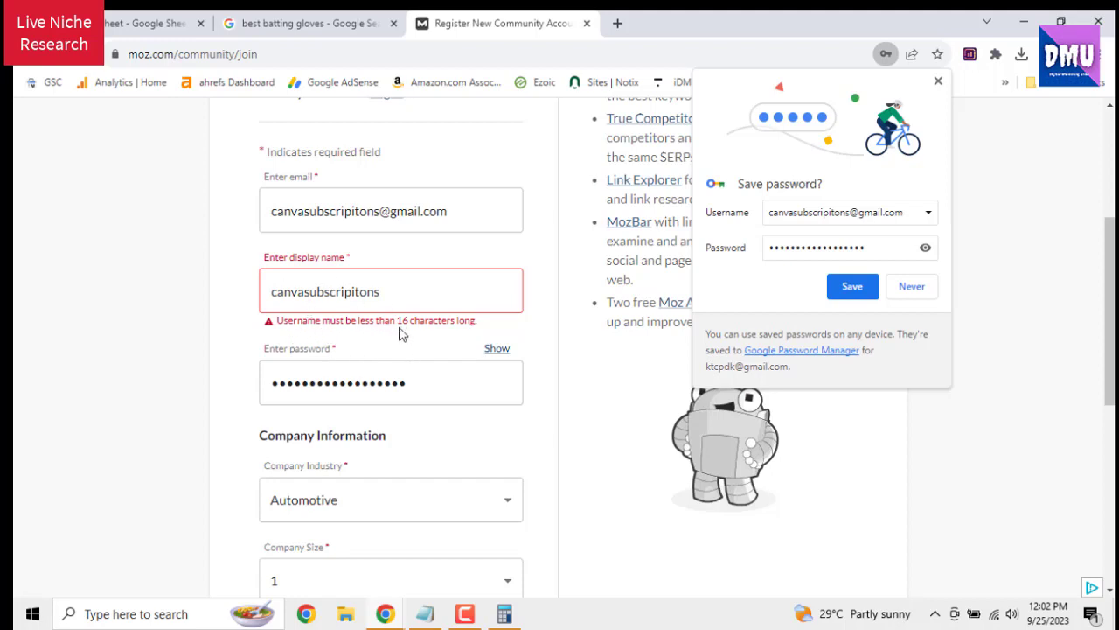
left_click(910, 286)
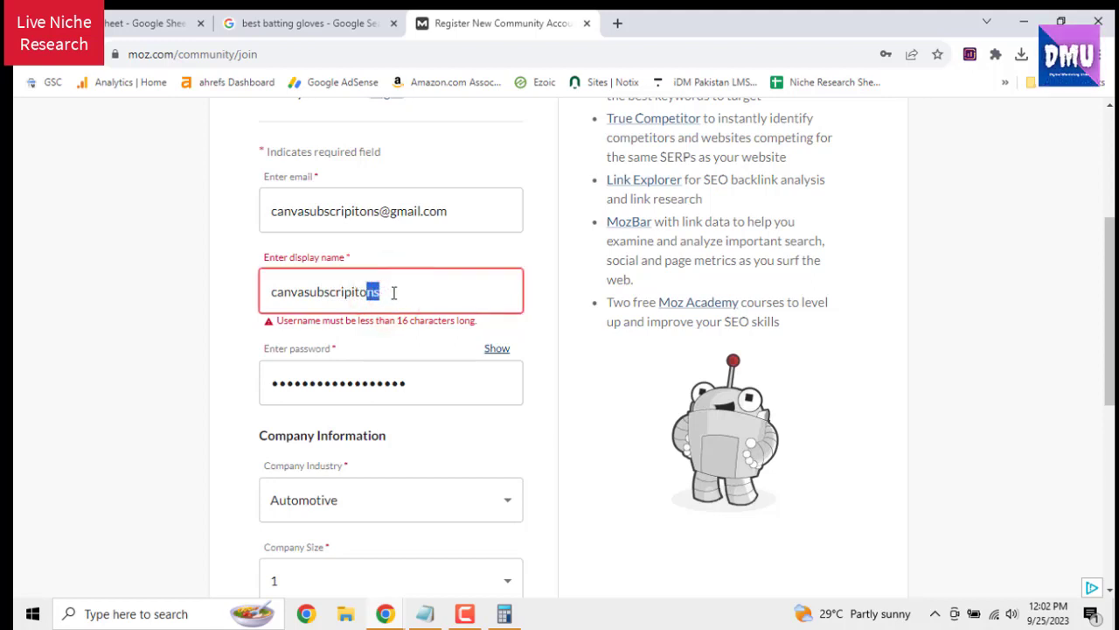
key("BackSpace")
left_click(552, 384)
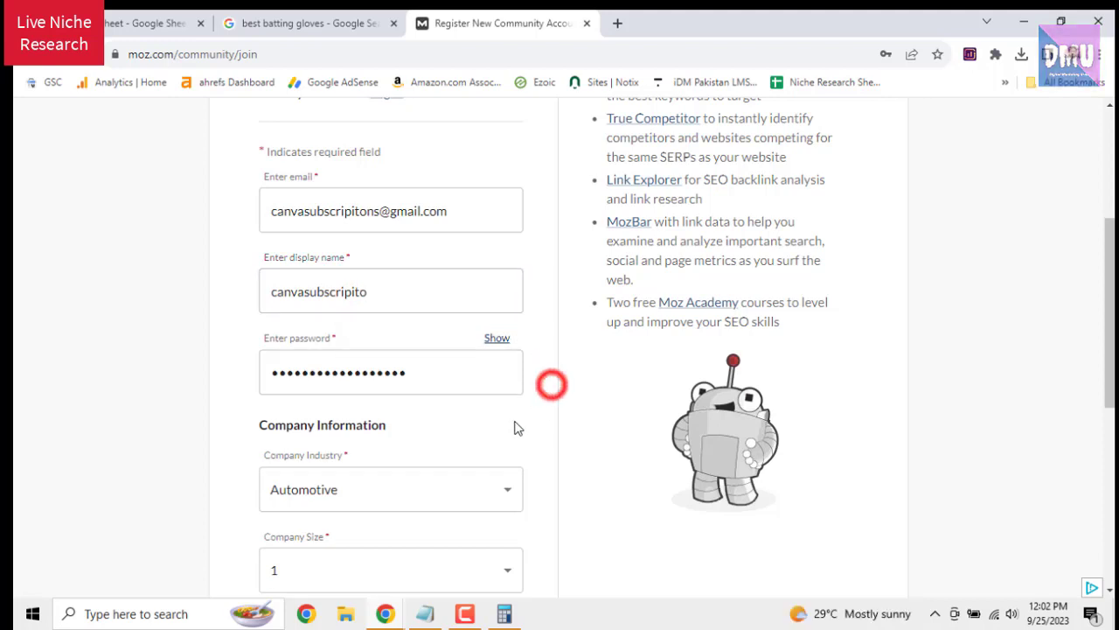
Agree to the Moz terms again, submit the sign-up form and save the login in the browser
scroll(514, 432, "down", 5)
left_click(266, 243)
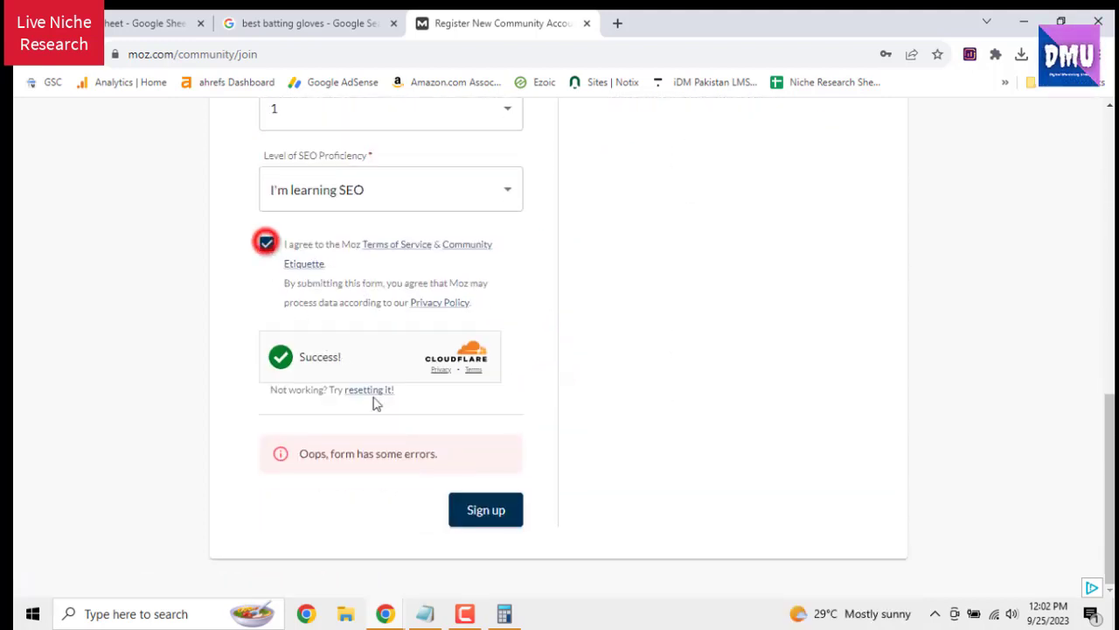
left_click(491, 507)
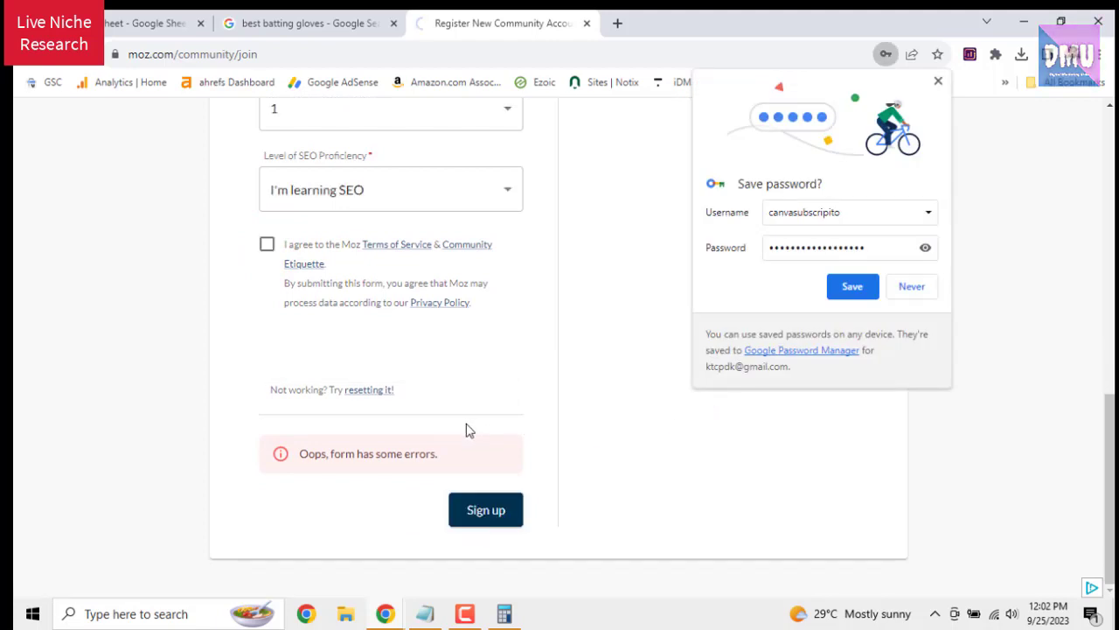
left_click(851, 287)
Highlight the account activation message on the Moz page and open the Gmail inbox in a new browser tab
left_click_drag(81, 249, 600, 252)
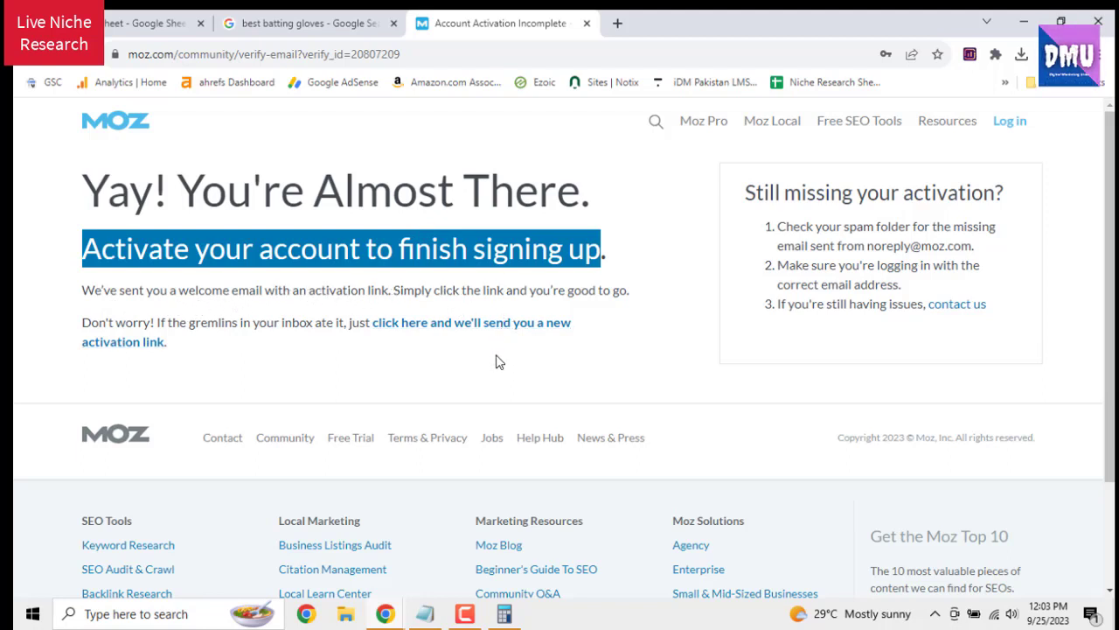
left_click(618, 23)
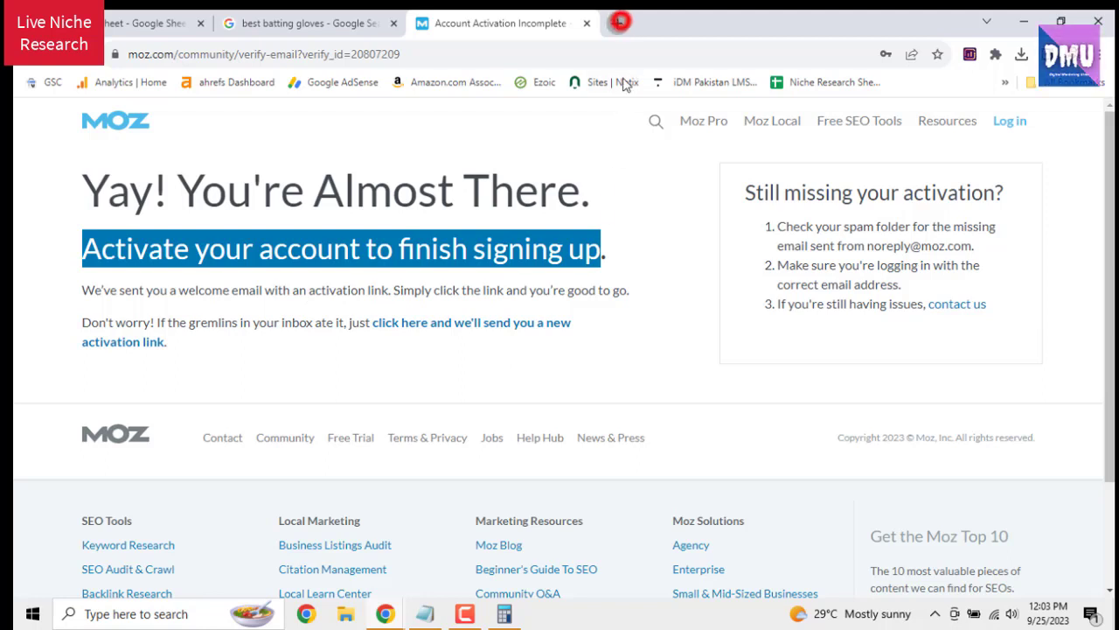
type("gm\\")
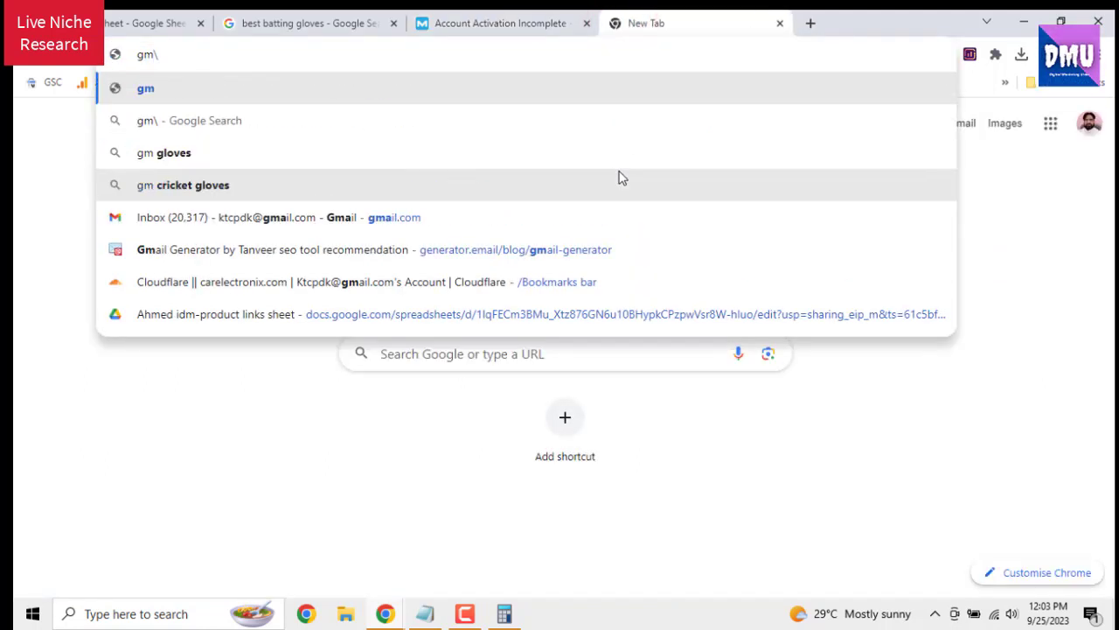
key("BackSpace")
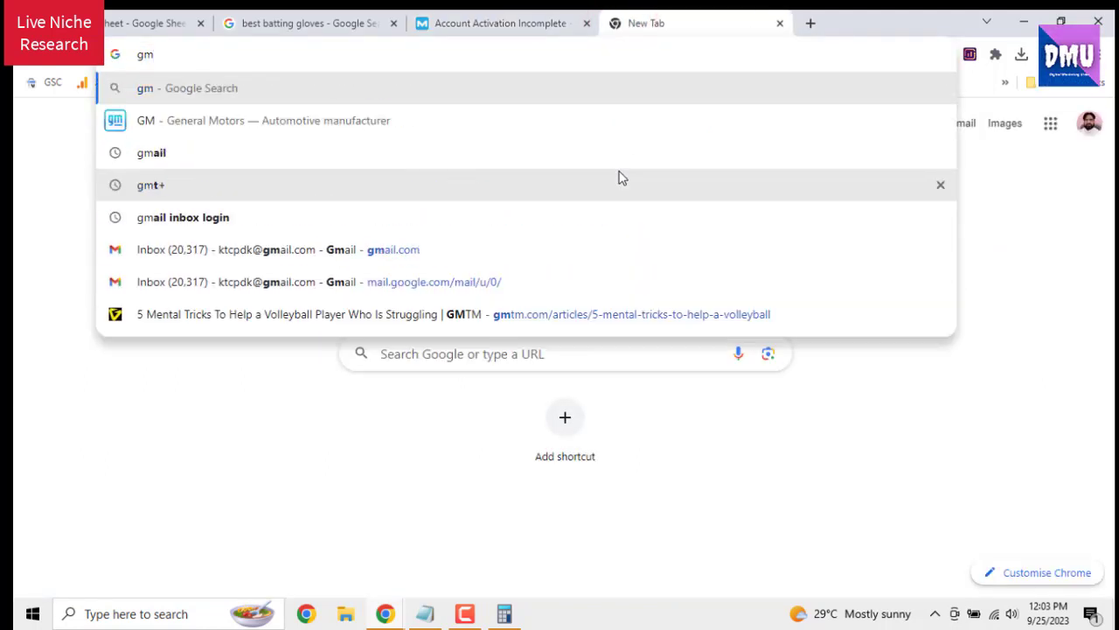
left_click(551, 250)
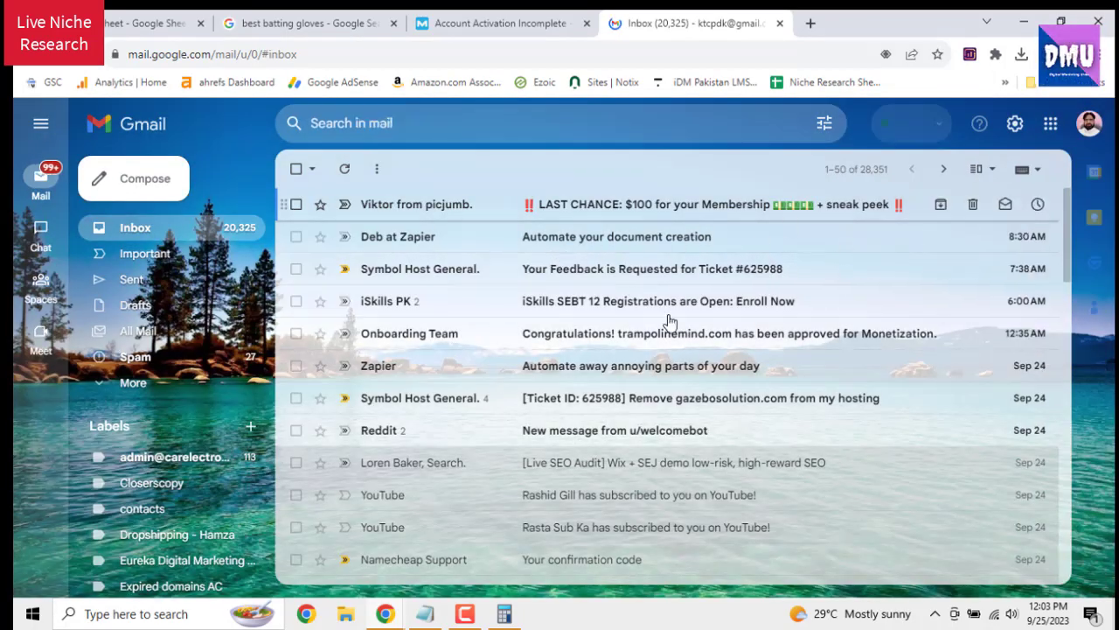
Start adding another Google account from the Gmail account list
left_click(1088, 130)
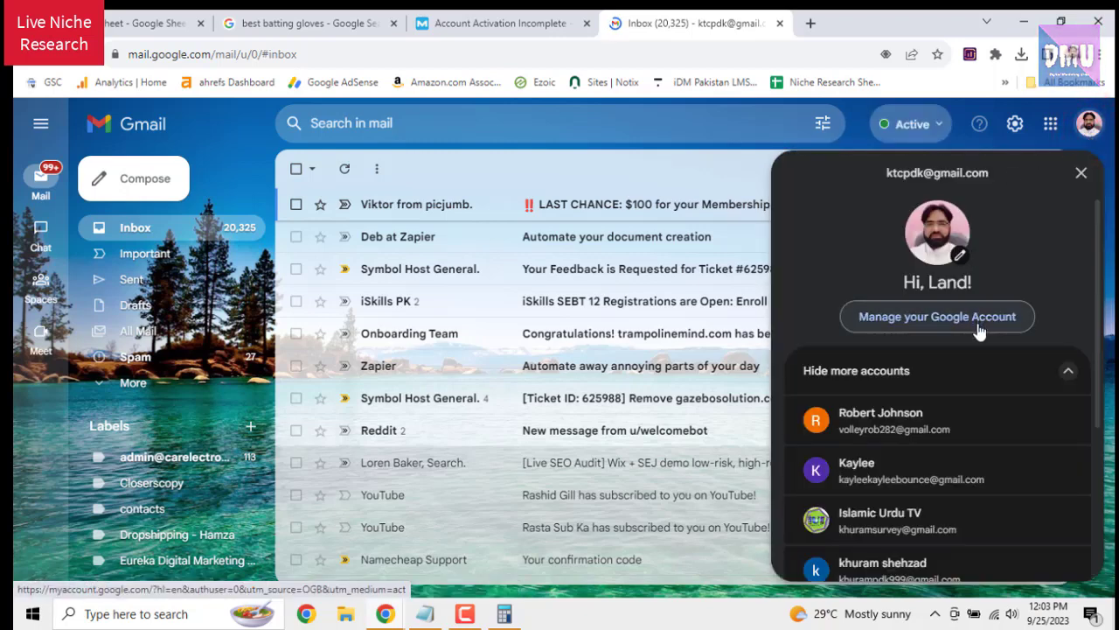
scroll(978, 329, "down", 2)
scroll(978, 329, "down", 1)
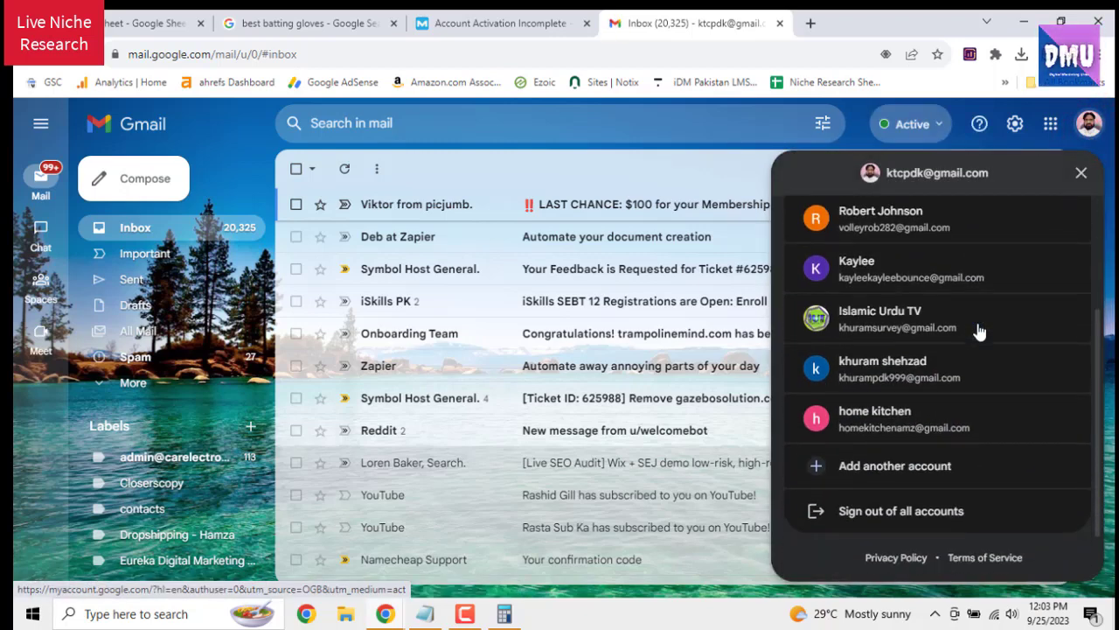
left_click(962, 469)
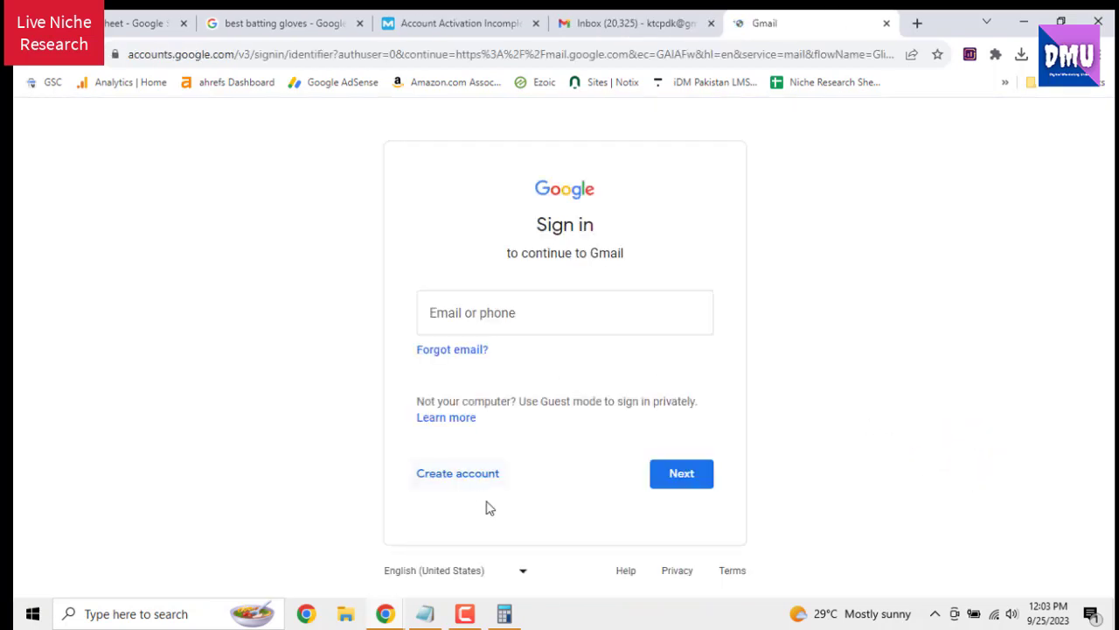
Try to sign in to Gmail with the e-mail address copied from the untitled Notepad note, replacing the autofilled address
left_click(431, 616)
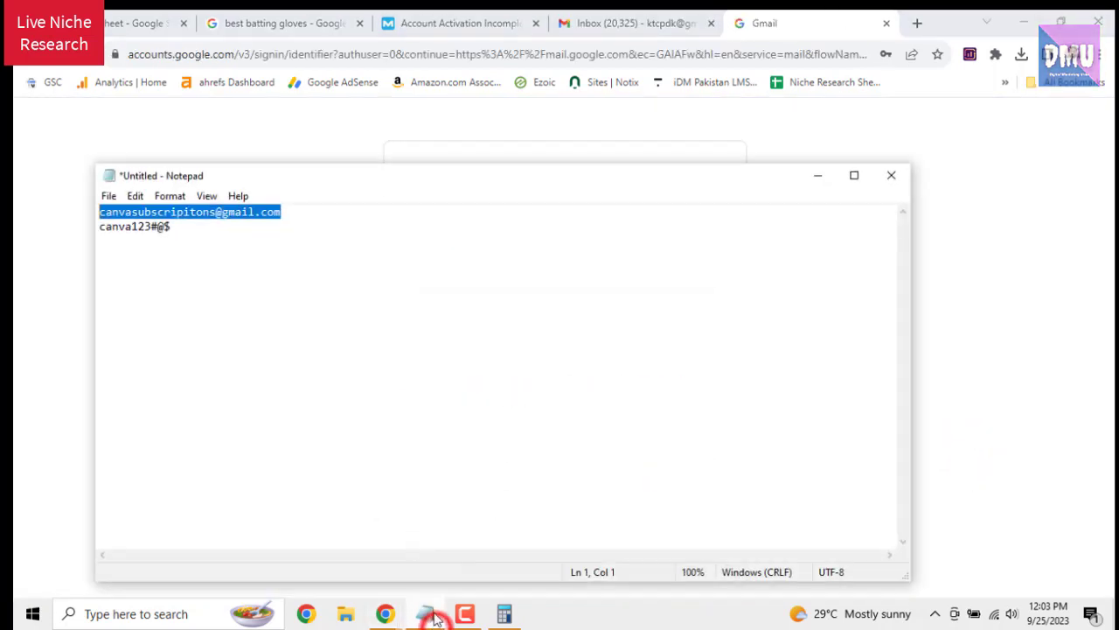
right_click(166, 214)
left_click(207, 267)
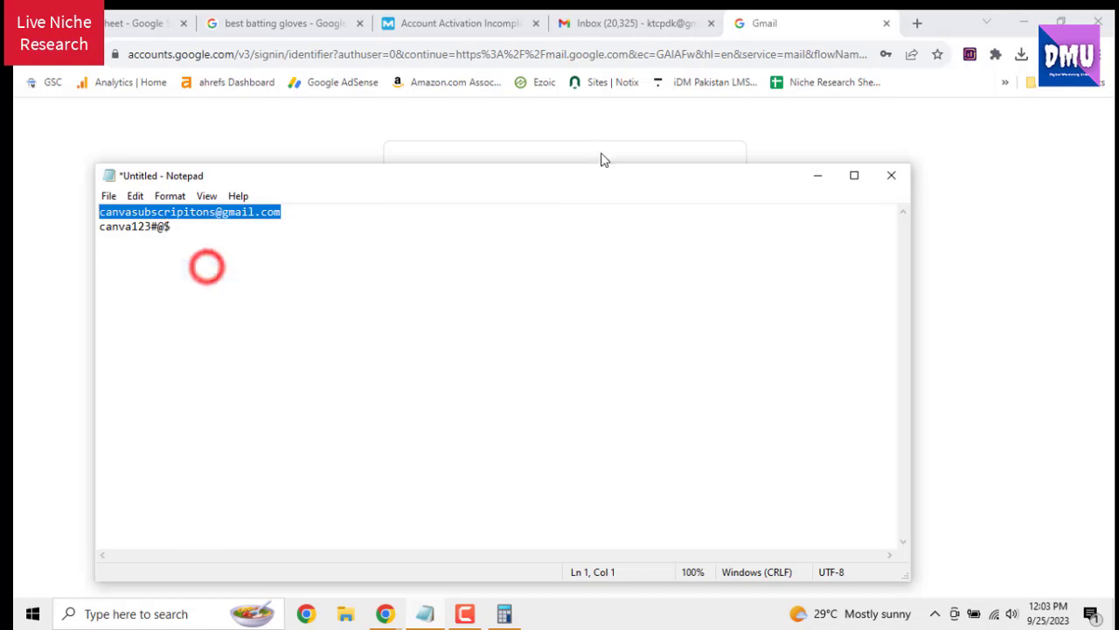
left_click(599, 119)
left_click(554, 307)
triple_click(557, 308)
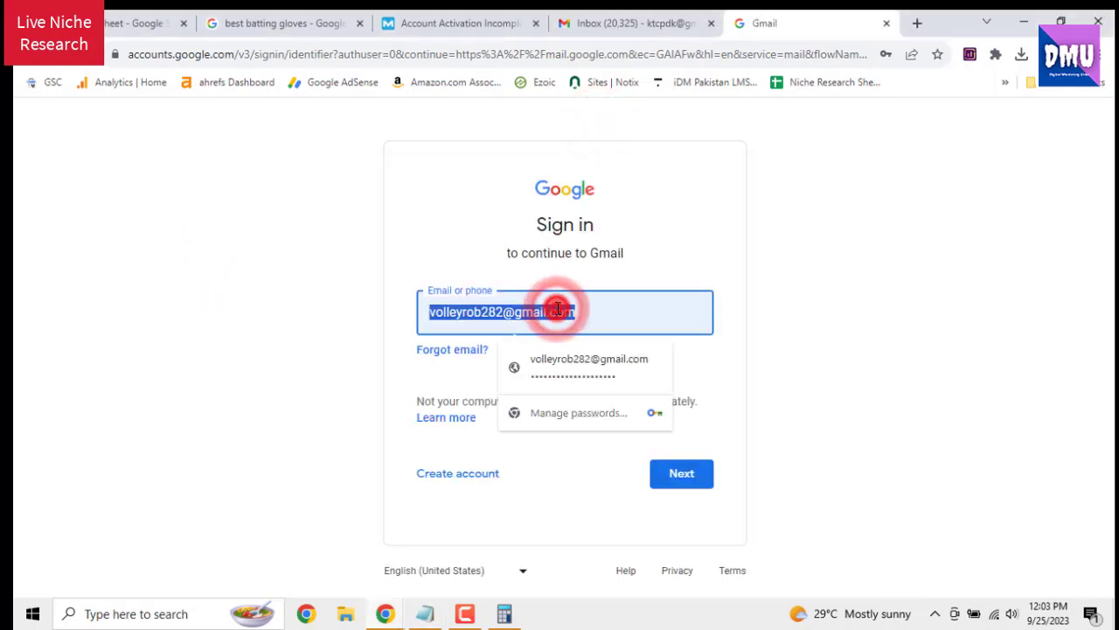
right_click(557, 308)
left_click(607, 379)
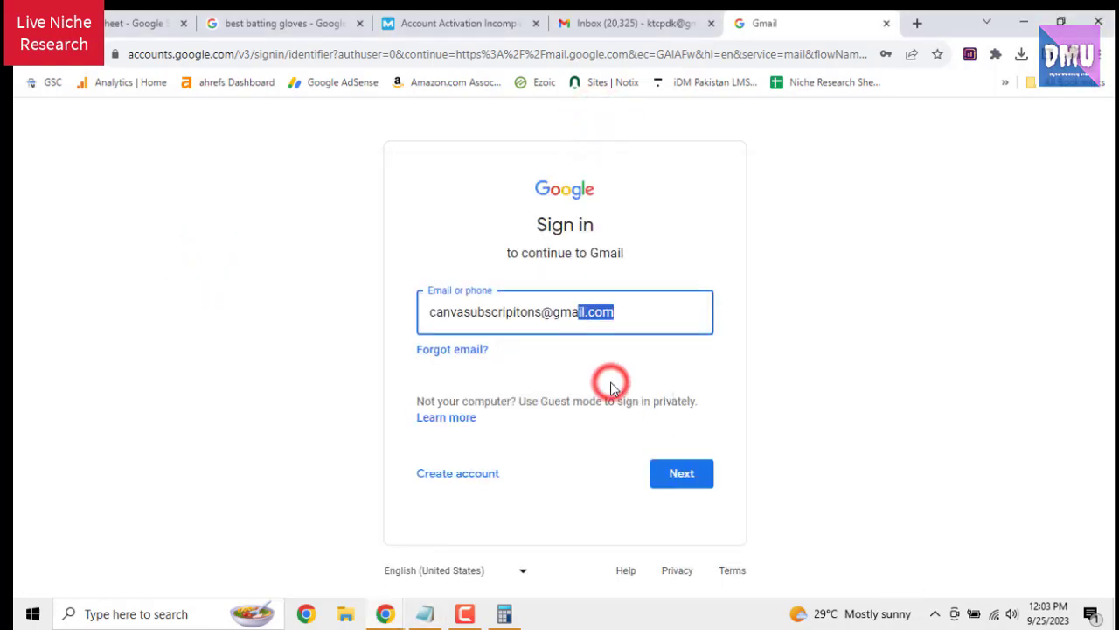
left_click(681, 472)
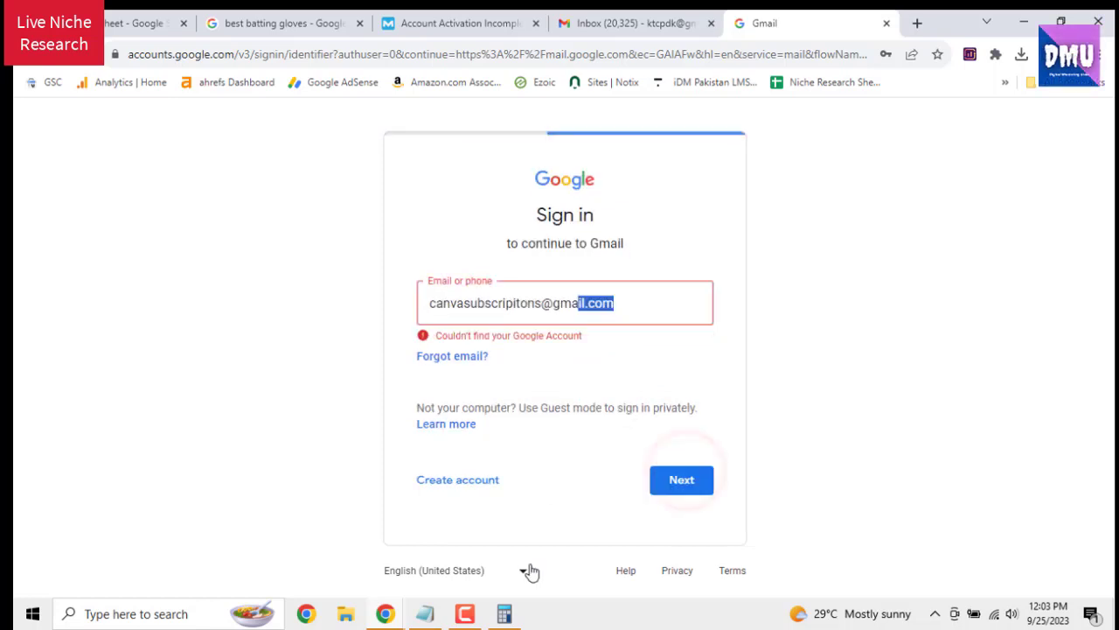
Close the Calculator window and resubmit the e-mail address already entered in the Google sign-in form
left_click(499, 616)
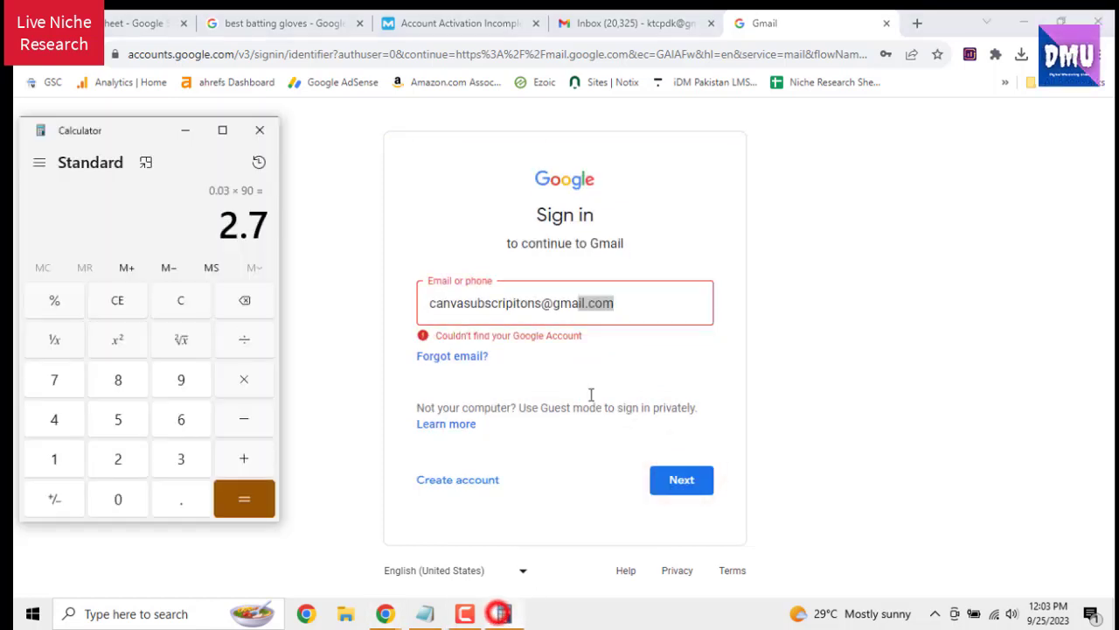
left_click(260, 129)
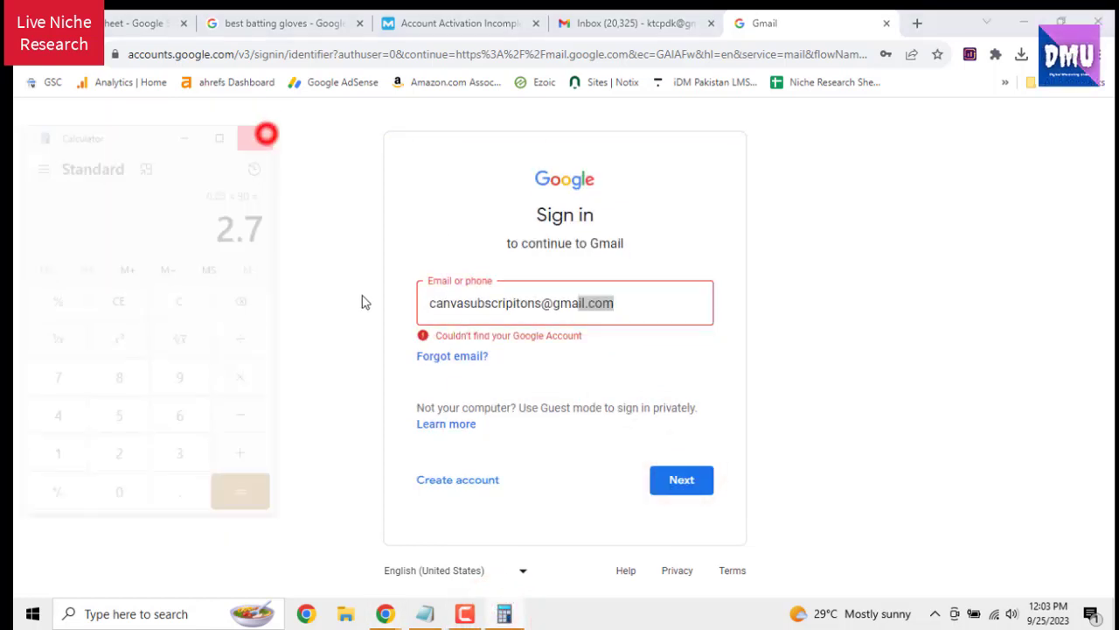
left_click(603, 355)
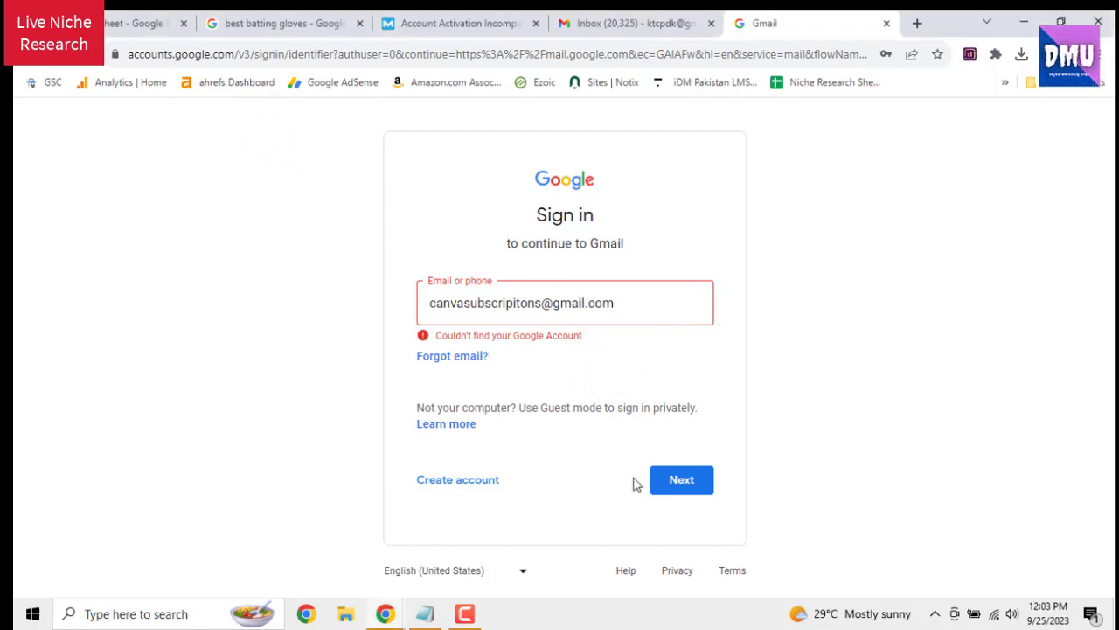
left_click(658, 356)
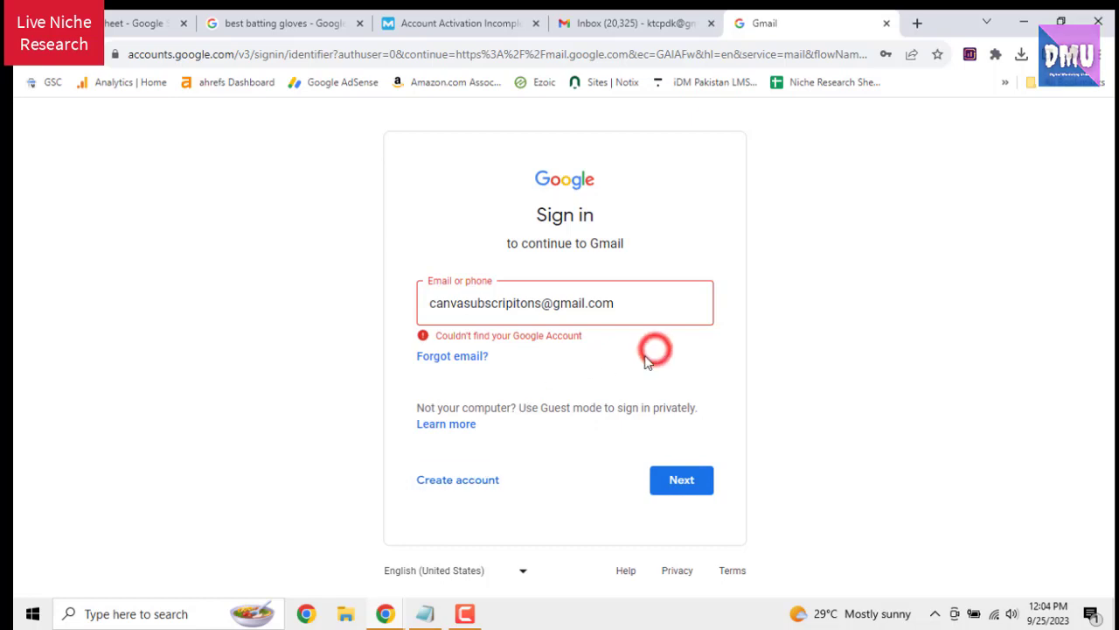
left_click(675, 488)
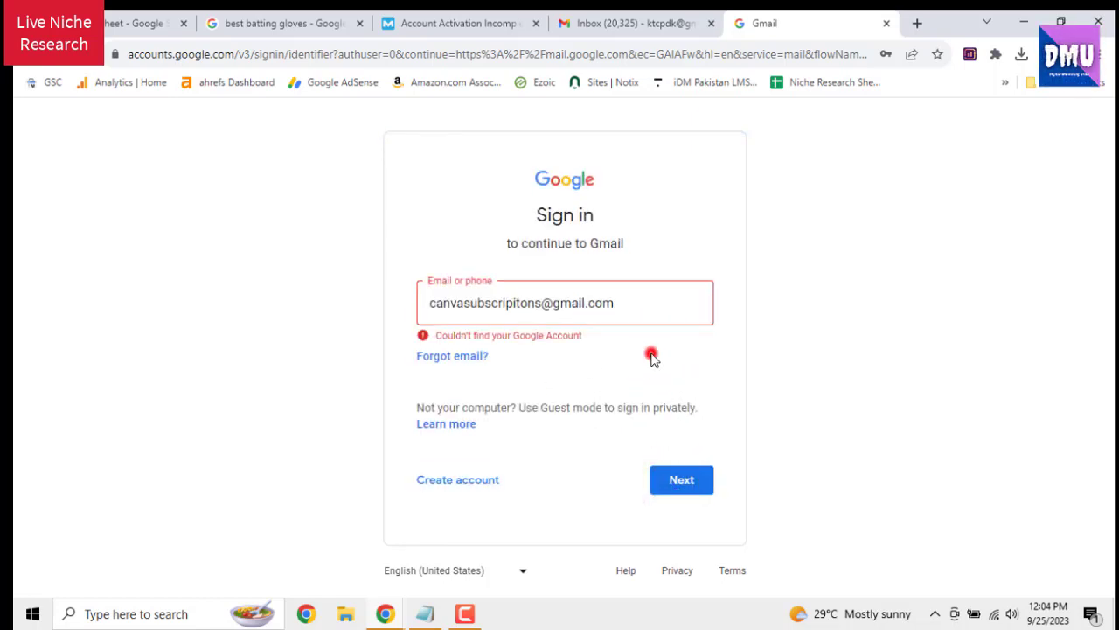
Copy the same e-mail address from Notepad again, paste it as plain text over the entered one and retry the sign-in
left_click(425, 612)
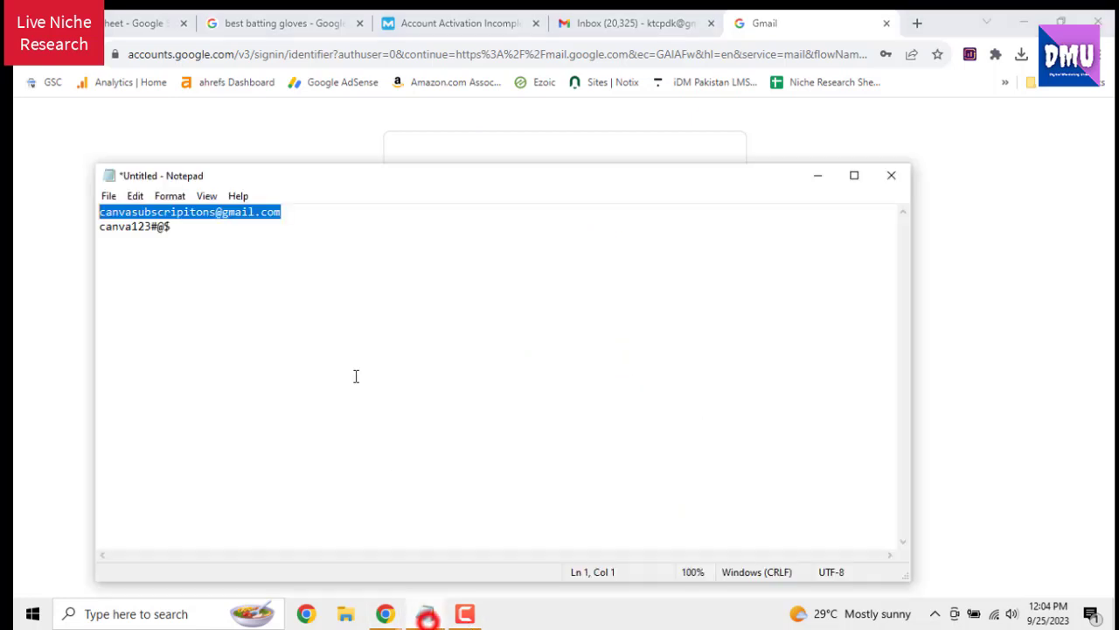
right_click(216, 220)
left_click(252, 262)
left_click(1004, 245)
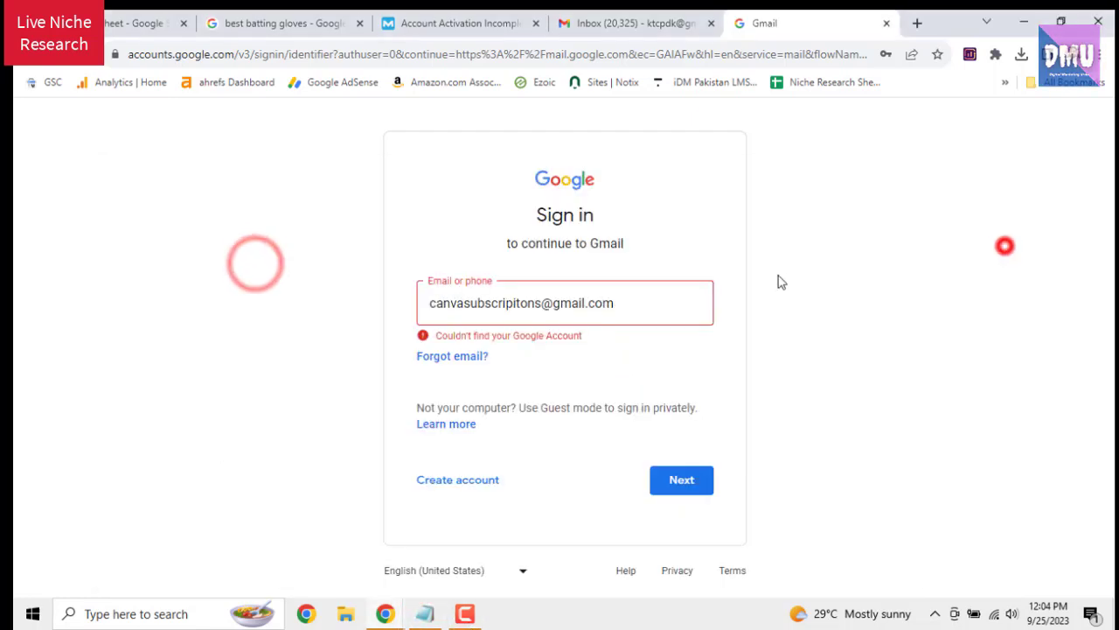
triple_click(577, 303)
right_click(580, 304)
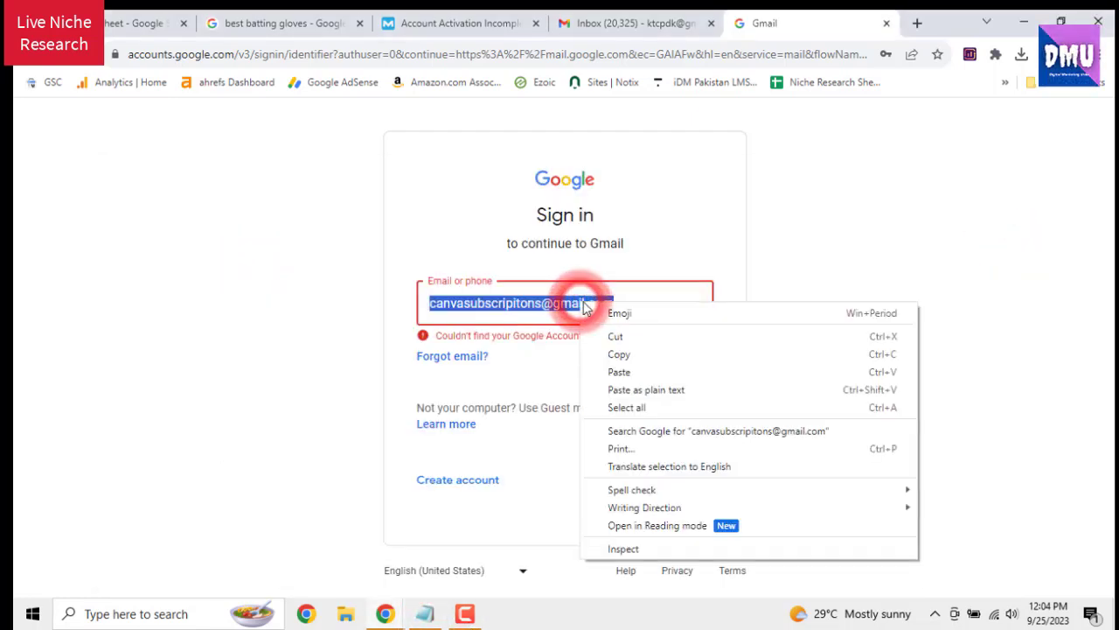
left_click(627, 390)
left_click(681, 480)
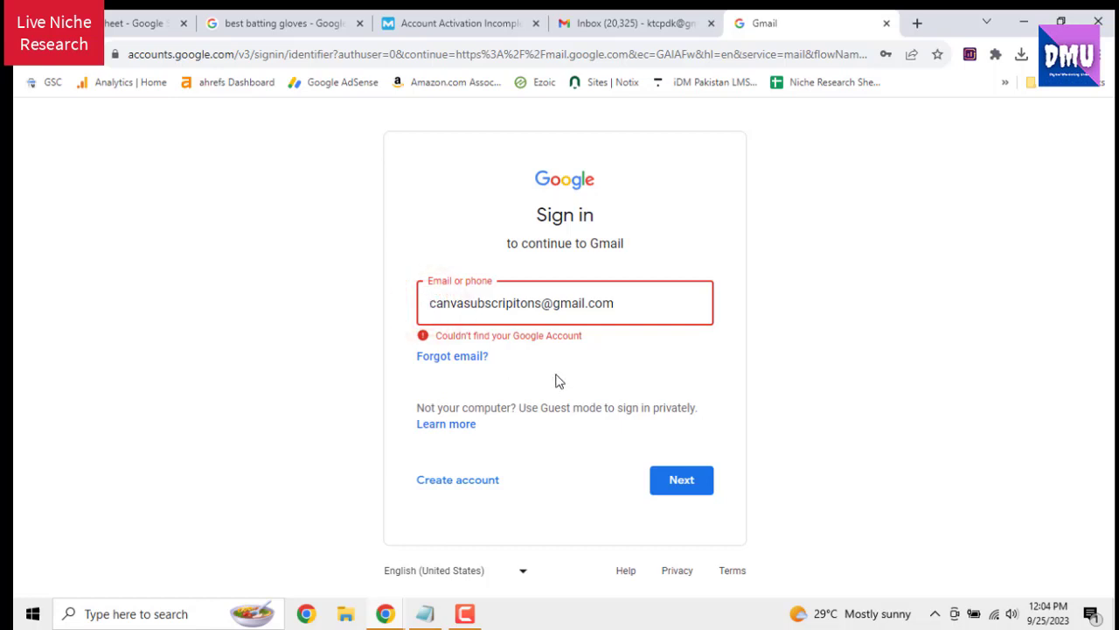
Copy a different e-mail address from the extra email id note in Notepad and submit it in the Google sign-in form
key("alt+Tab")
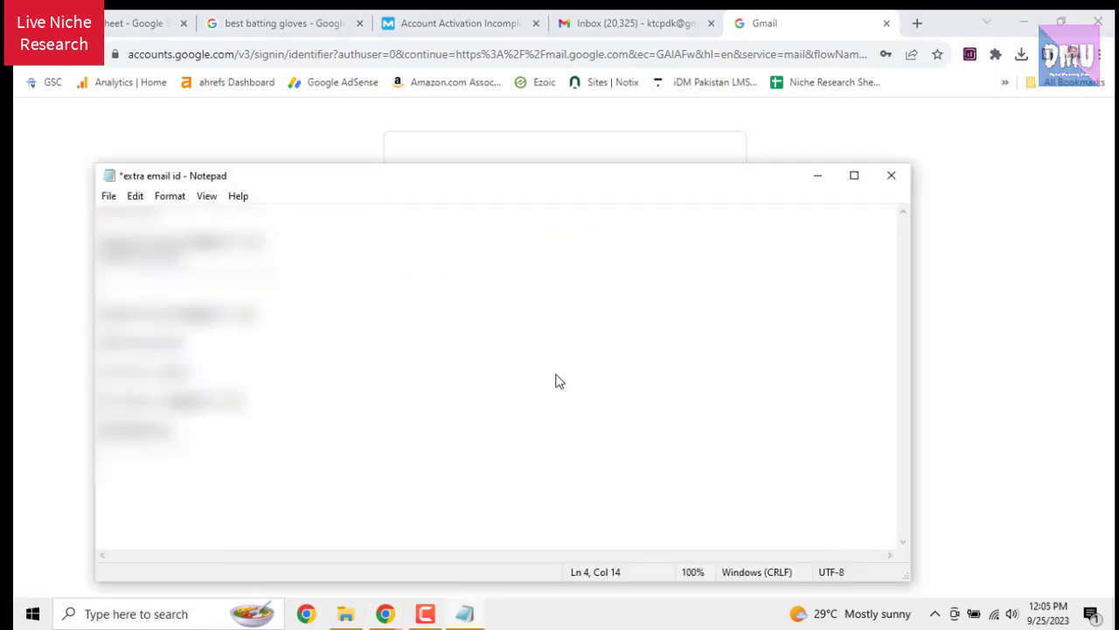
left_click_drag(270, 239, 99, 240)
right_click(111, 244)
left_click(153, 293)
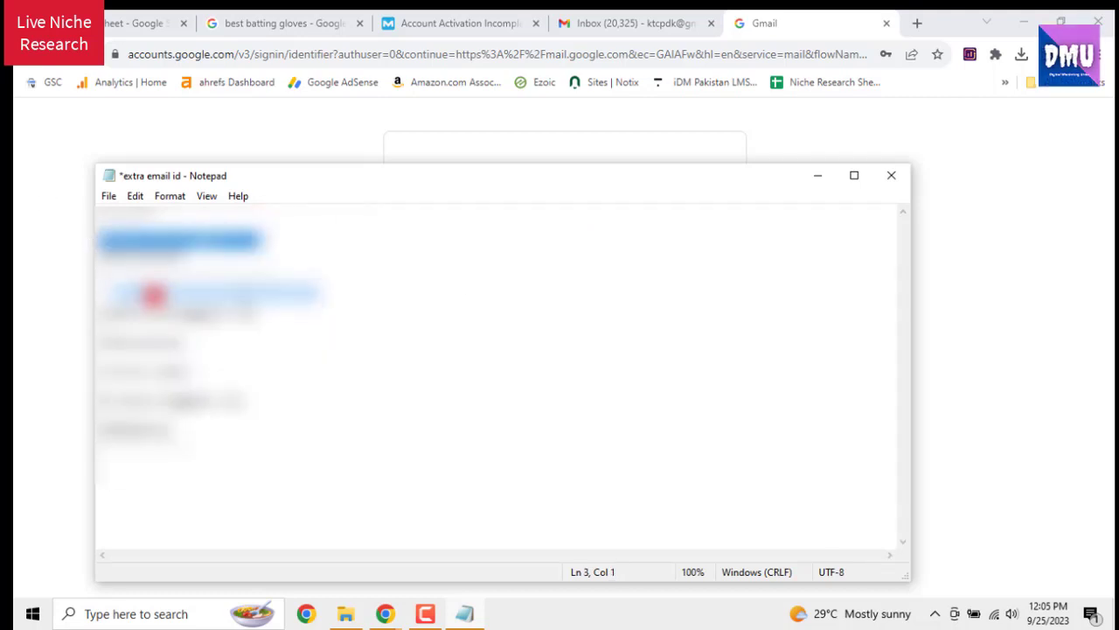
left_click(872, 109)
triple_click(636, 299)
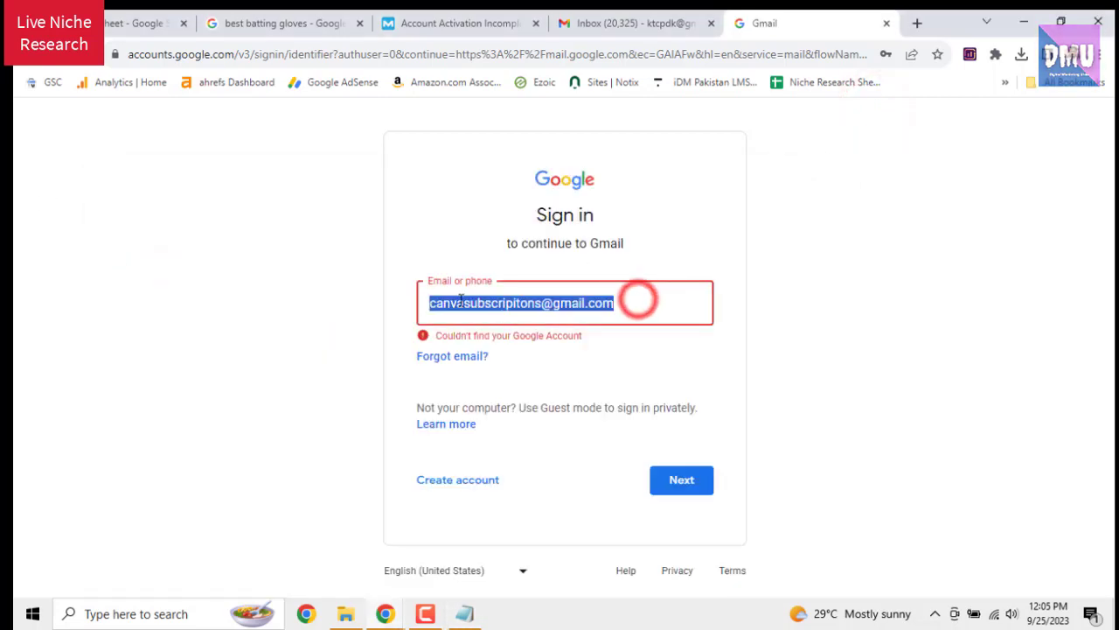
right_click(638, 295)
left_click(528, 371)
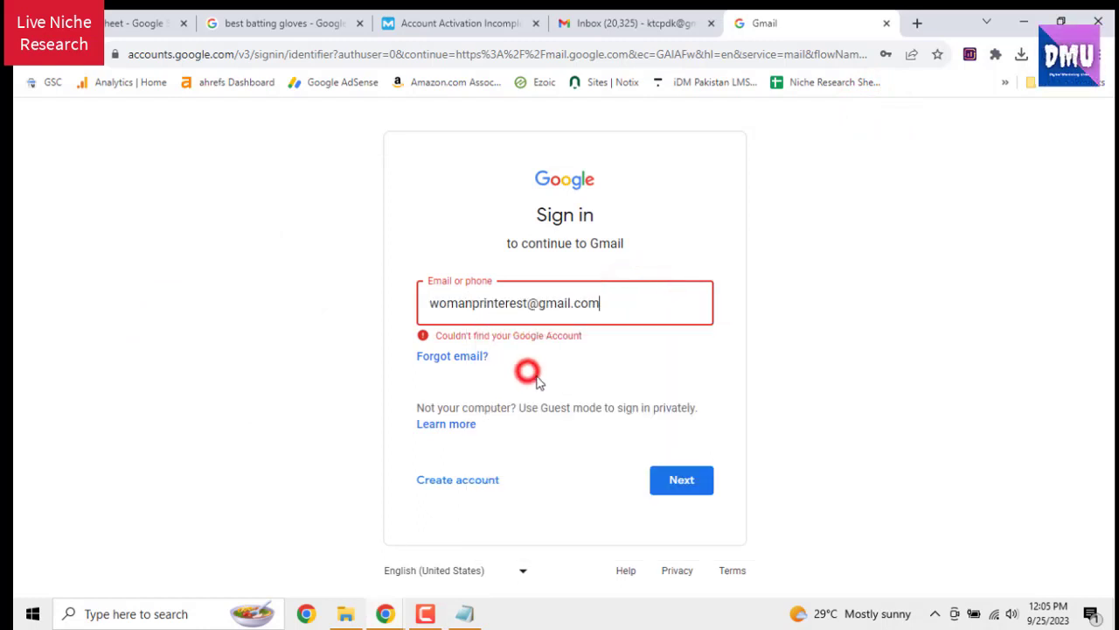
left_click(689, 473)
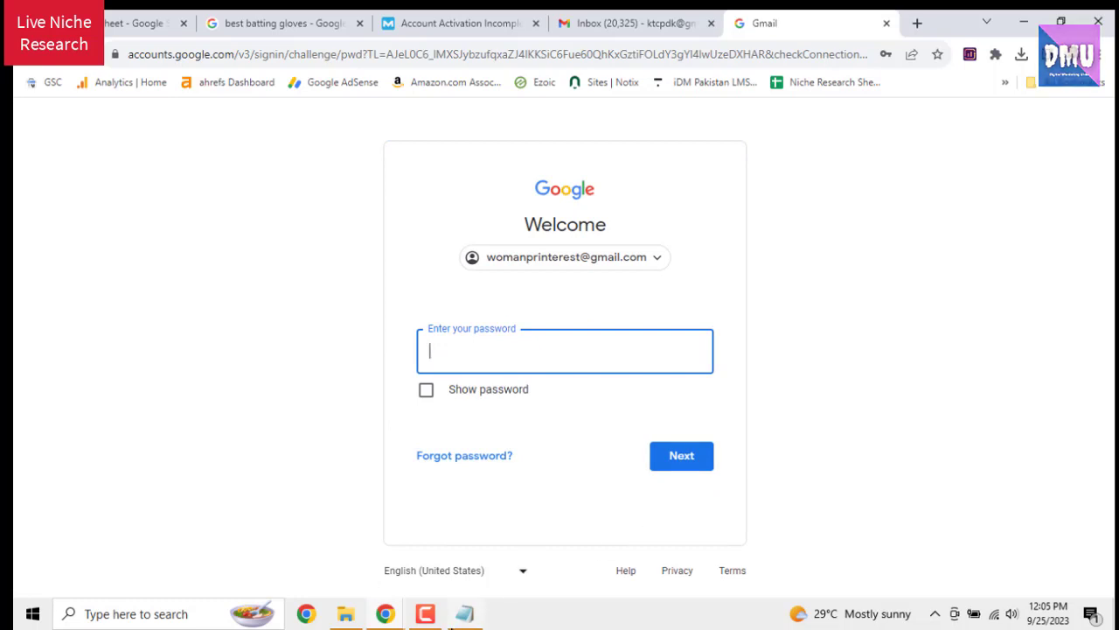
Copy the account password from the extra email id note, paste it into the Google password field, reveal it and submit it
left_click(466, 620)
left_click_drag(190, 259, 102, 257)
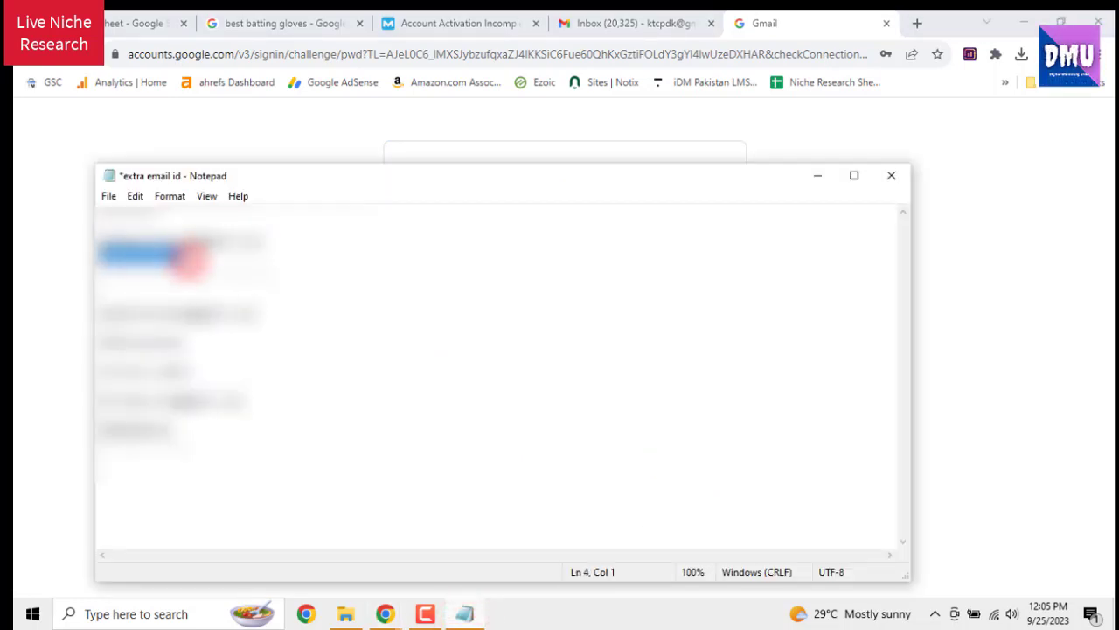
right_click(113, 259)
left_click(160, 306)
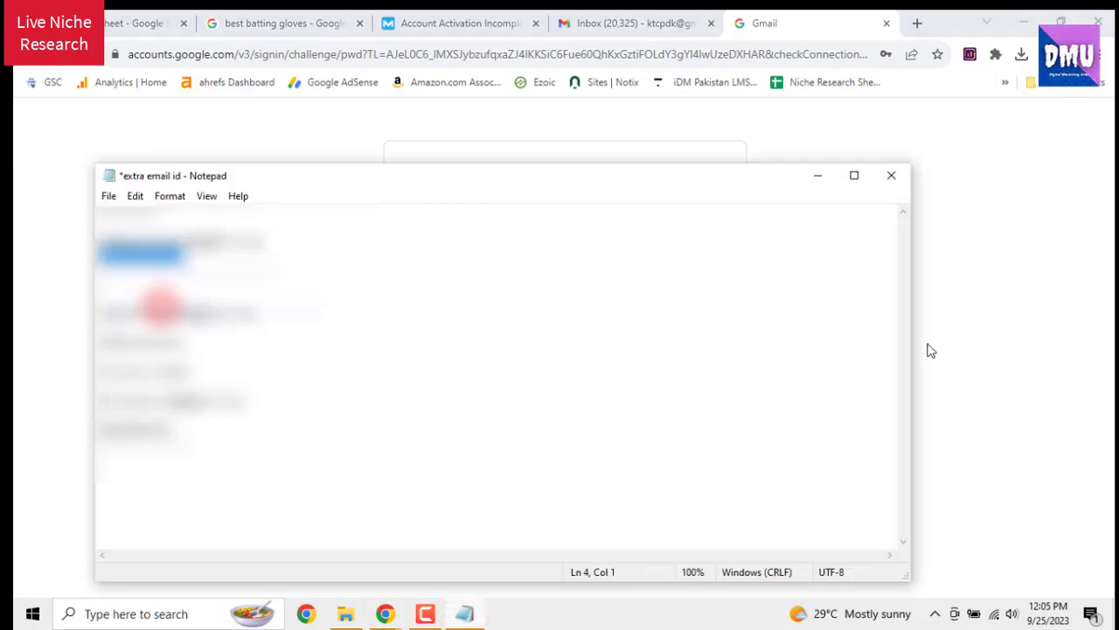
left_click(818, 180)
right_click(648, 351)
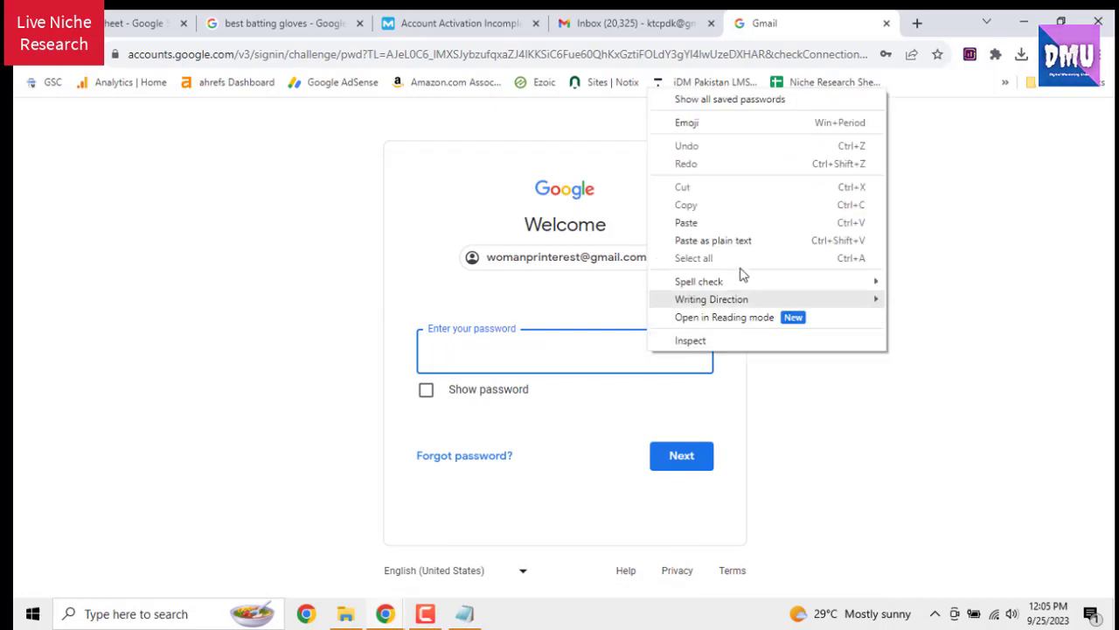
left_click(743, 237)
left_click(520, 388)
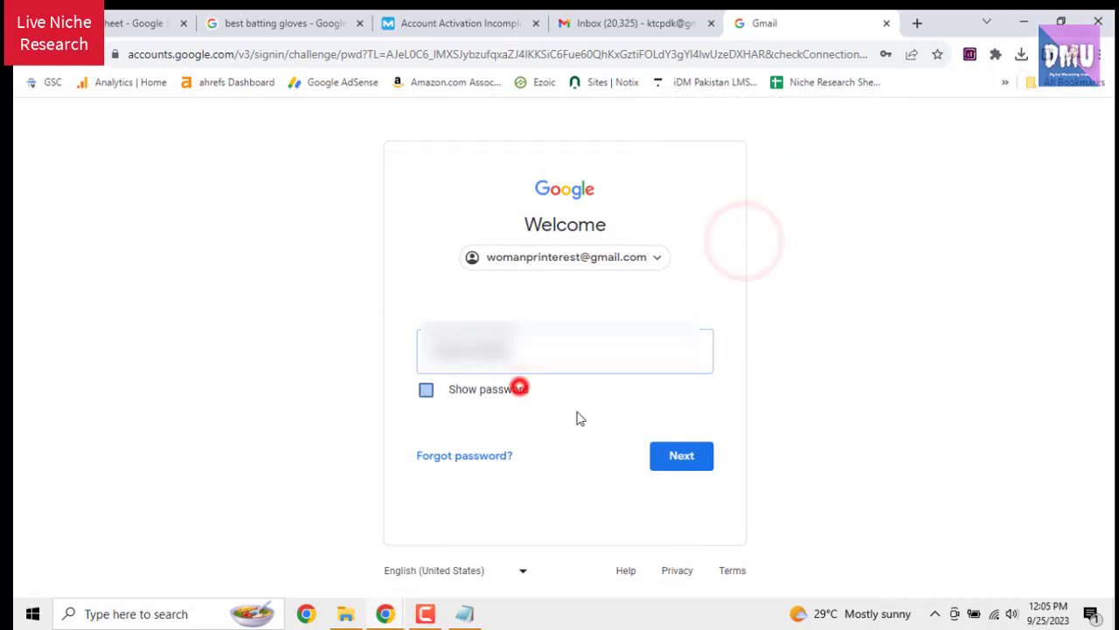
left_click(681, 456)
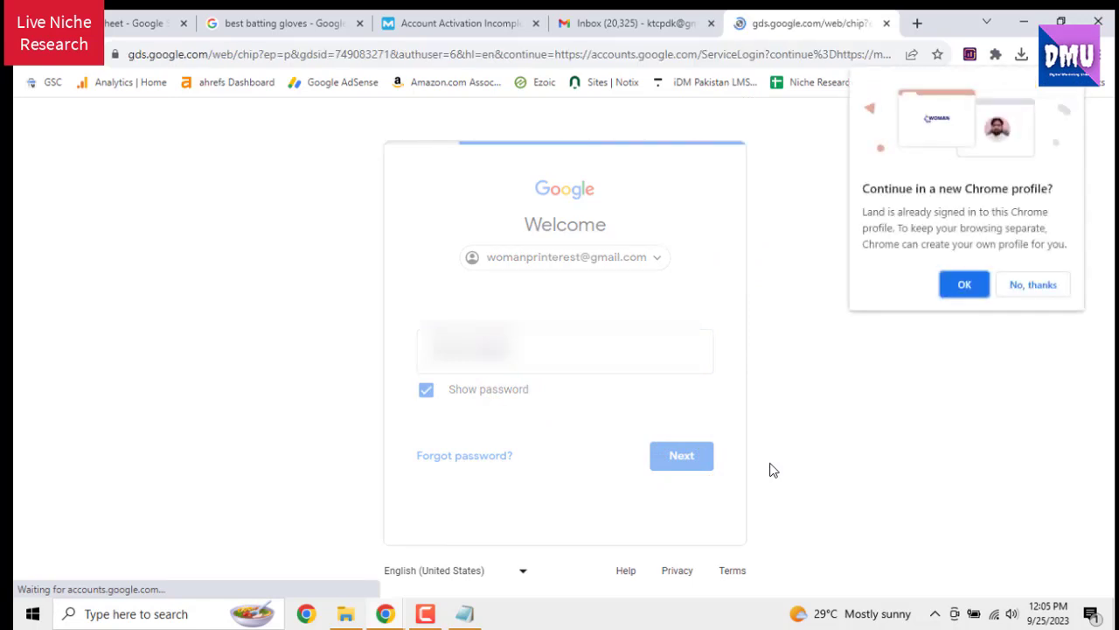
Decline continuing in a new Chrome profile and continue to the newly added account's Gmail inbox
left_click(1032, 284)
scroll(548, 526, "down", 1)
scroll(548, 526, "down", 1)
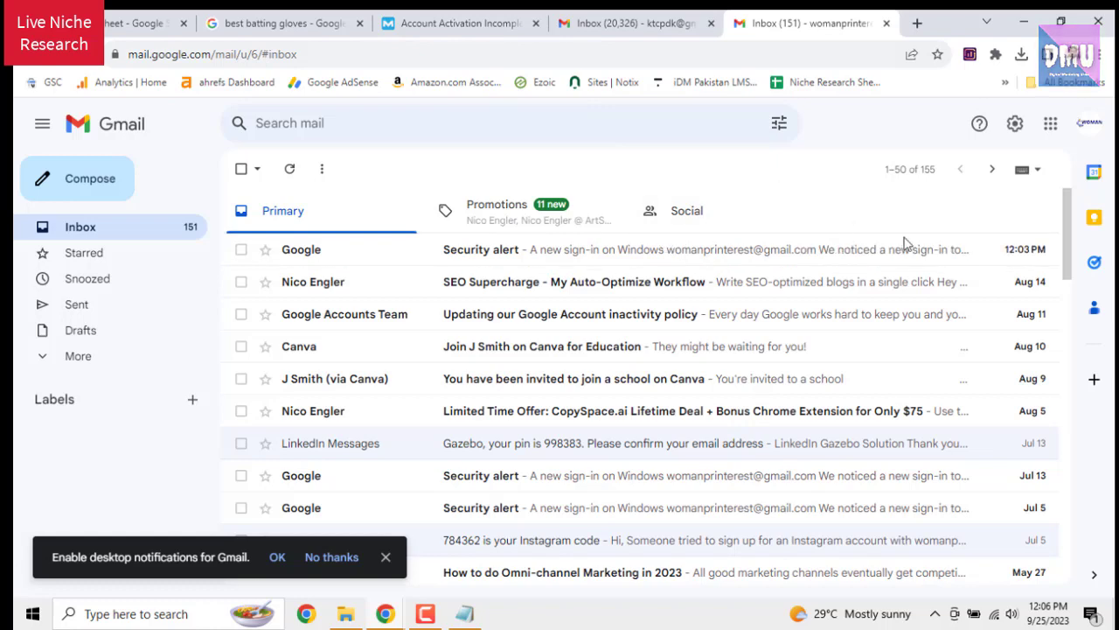
Return to the Moz account activation page and go back to the Join the Moz Community registration form
left_click(463, 24)
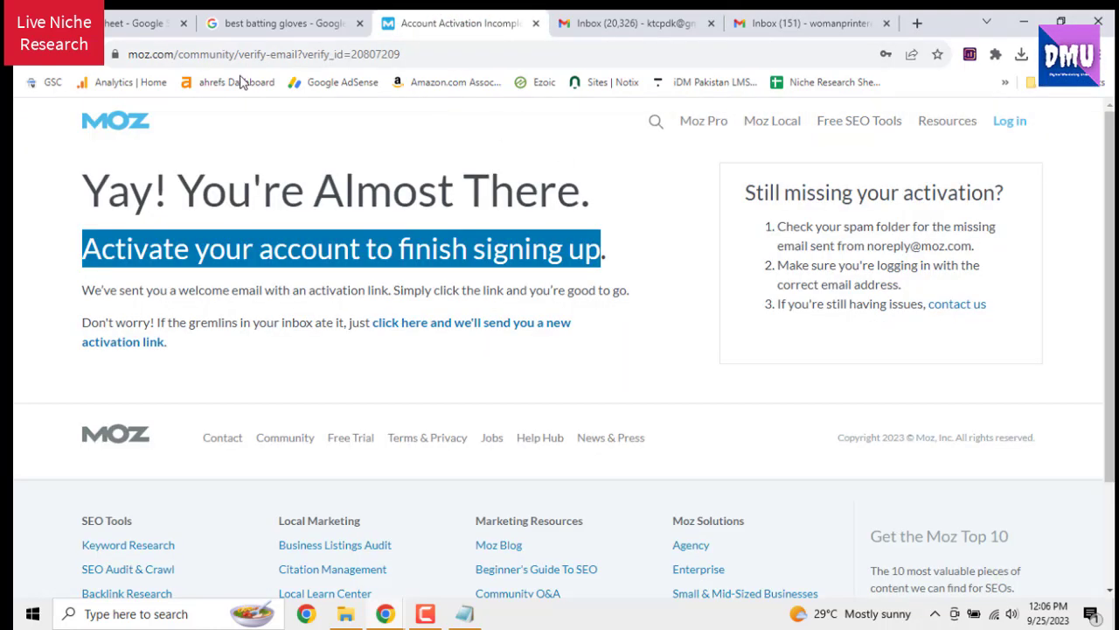
left_click(33, 54)
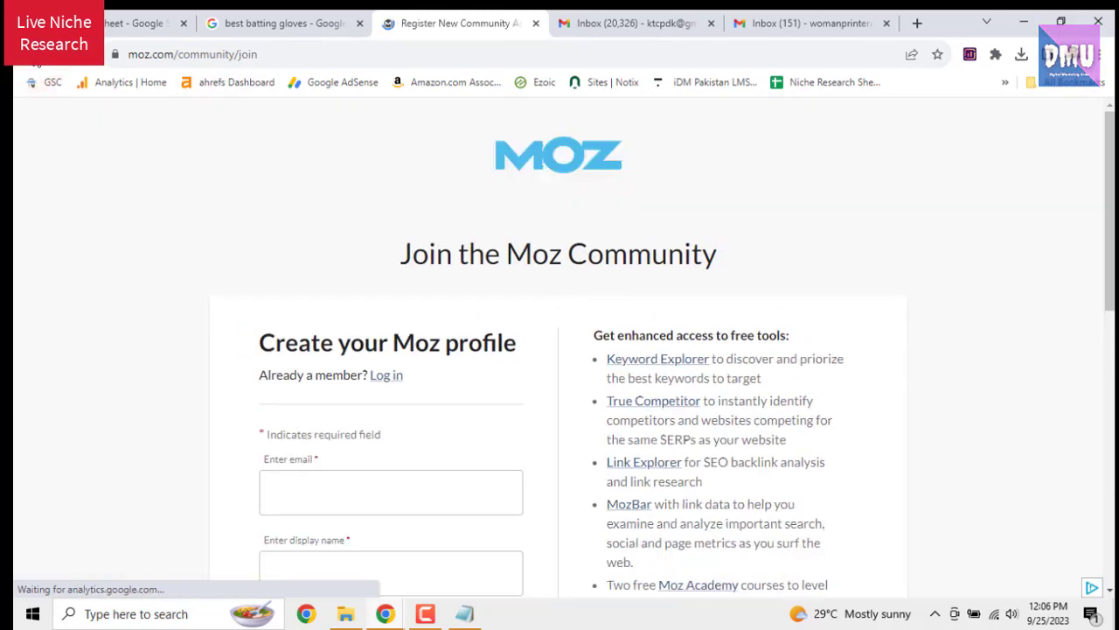
scroll(367, 294, "down", 2)
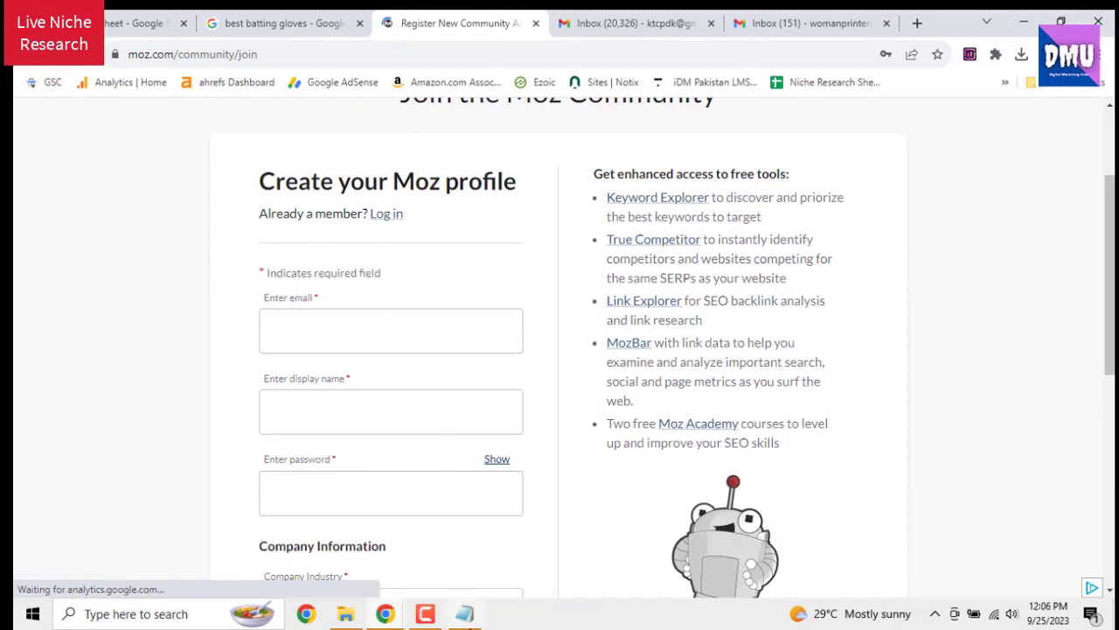
Copy the newly added account's e-mail address from the extra email id note in Notepad and paste it into the Moz form's email field
left_click(464, 613)
left_click_drag(104, 239, 271, 239)
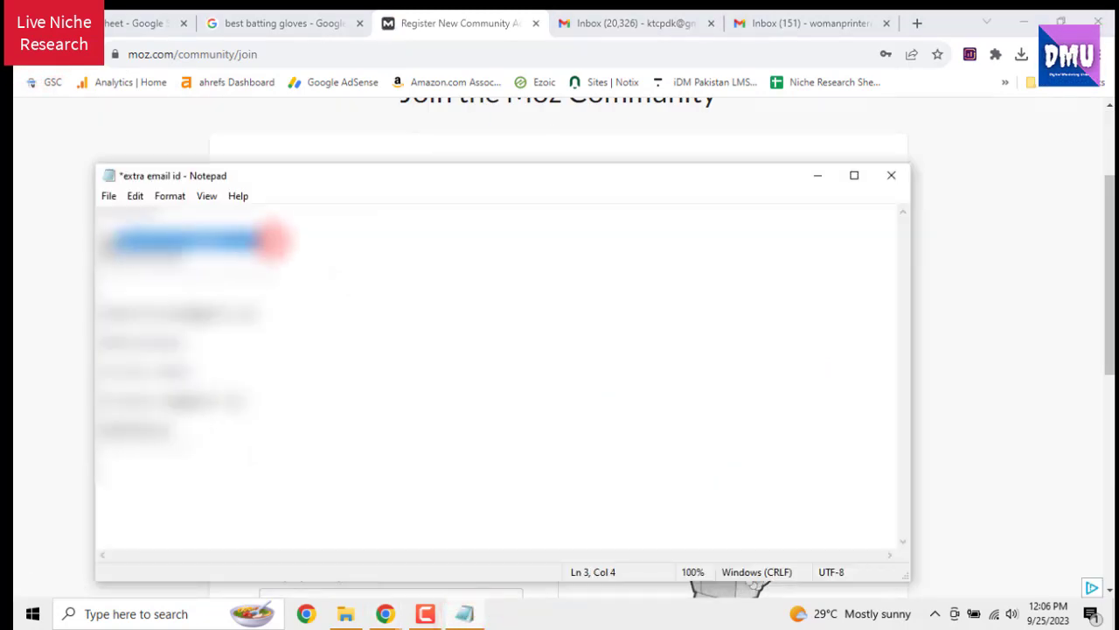
right_click(124, 238)
left_click(161, 286)
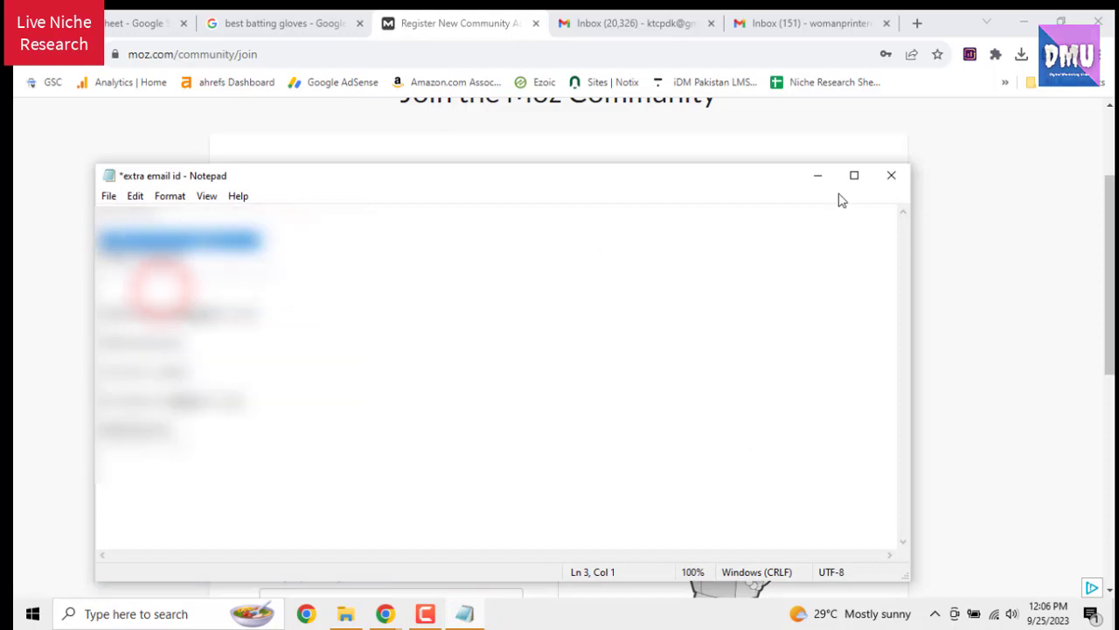
left_click(818, 175)
right_click(425, 326)
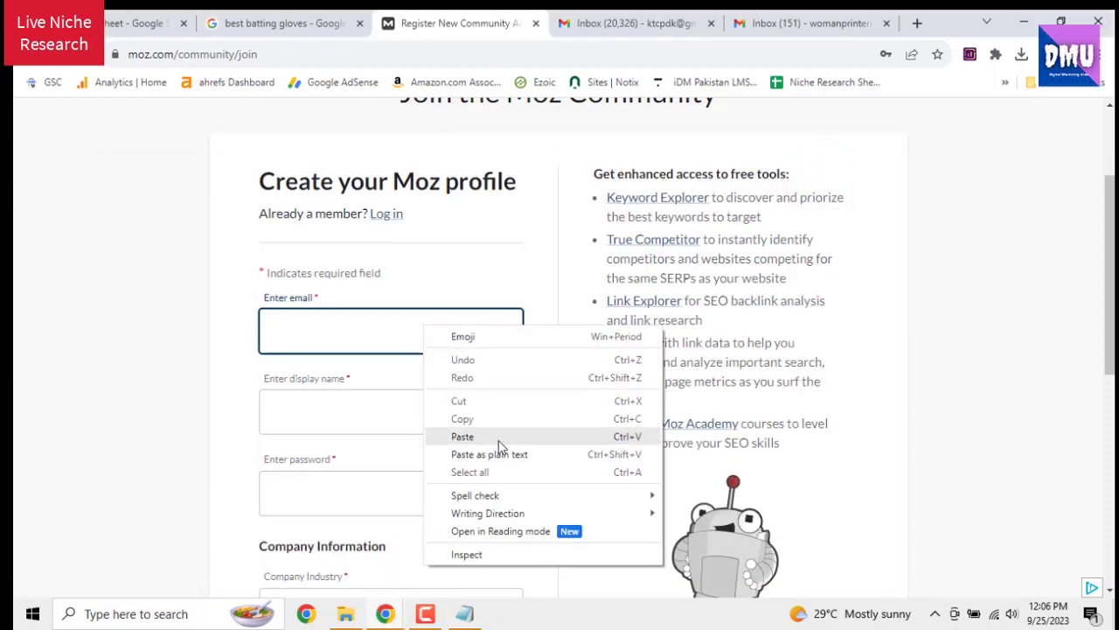
left_click(498, 437)
Copy the account password from the extra email id note in Notepad and return to the Moz form
left_click(466, 614)
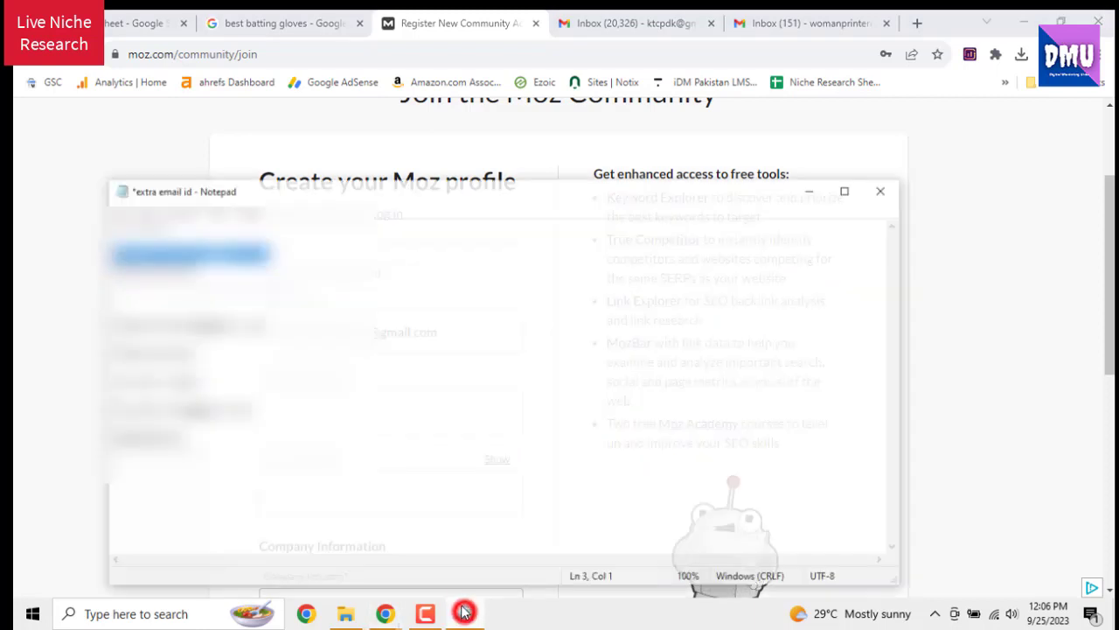
double_click(194, 256)
right_click(111, 251)
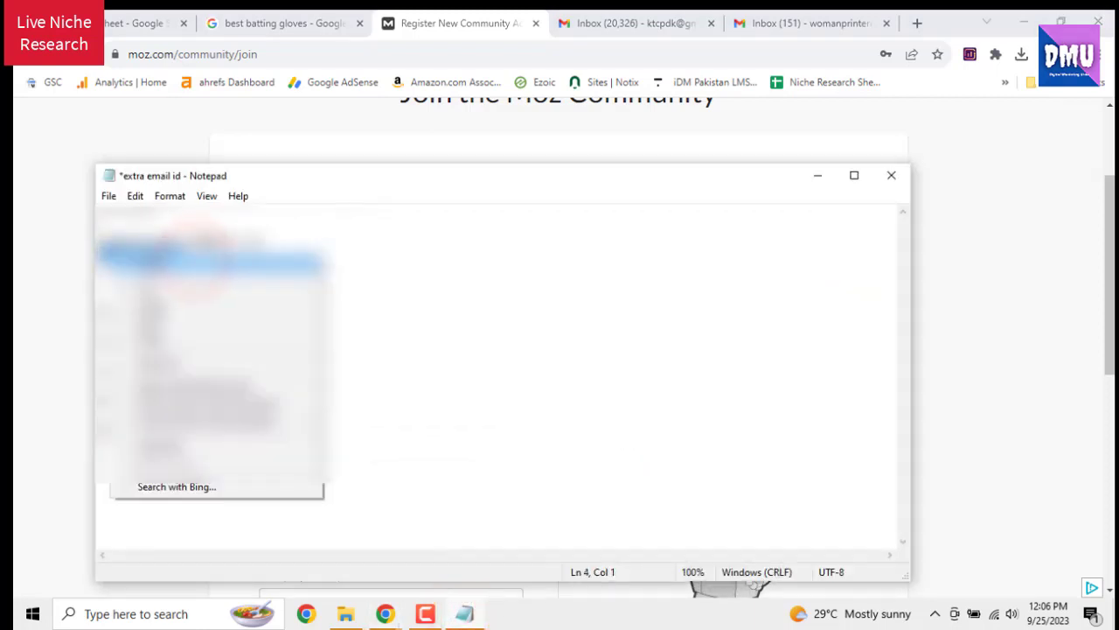
left_click(150, 304)
left_click(813, 177)
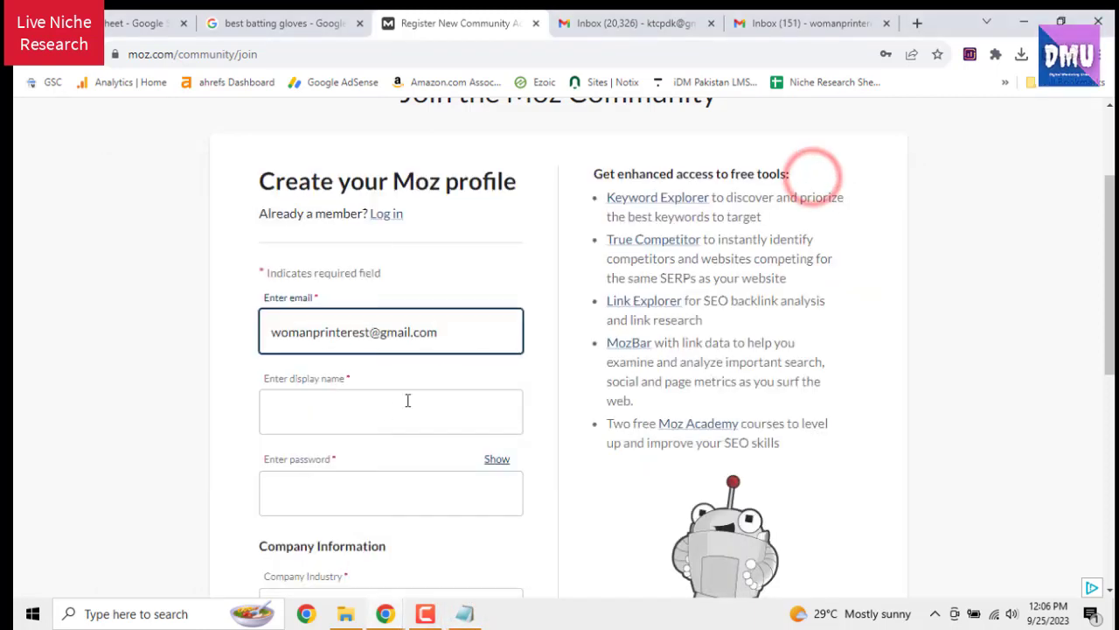
Fill in the display name from the e-mail address's username and paste the account password into the password field
right_click(282, 329)
left_click(325, 384)
left_click(325, 404)
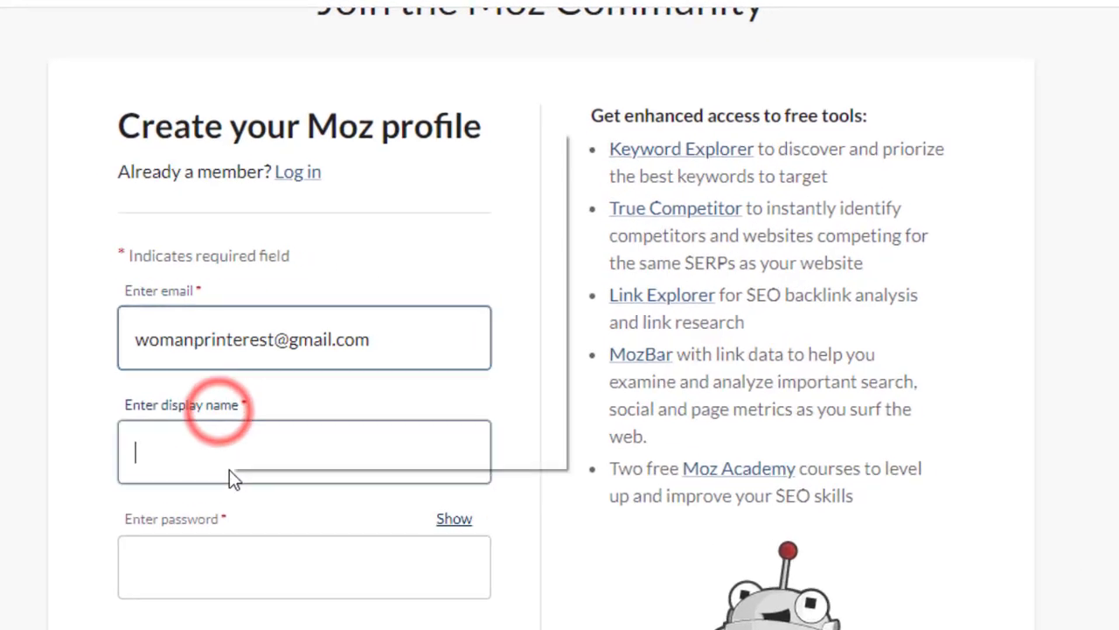
right_click(339, 424)
left_click(320, 312)
scroll(342, 429, "down", 1)
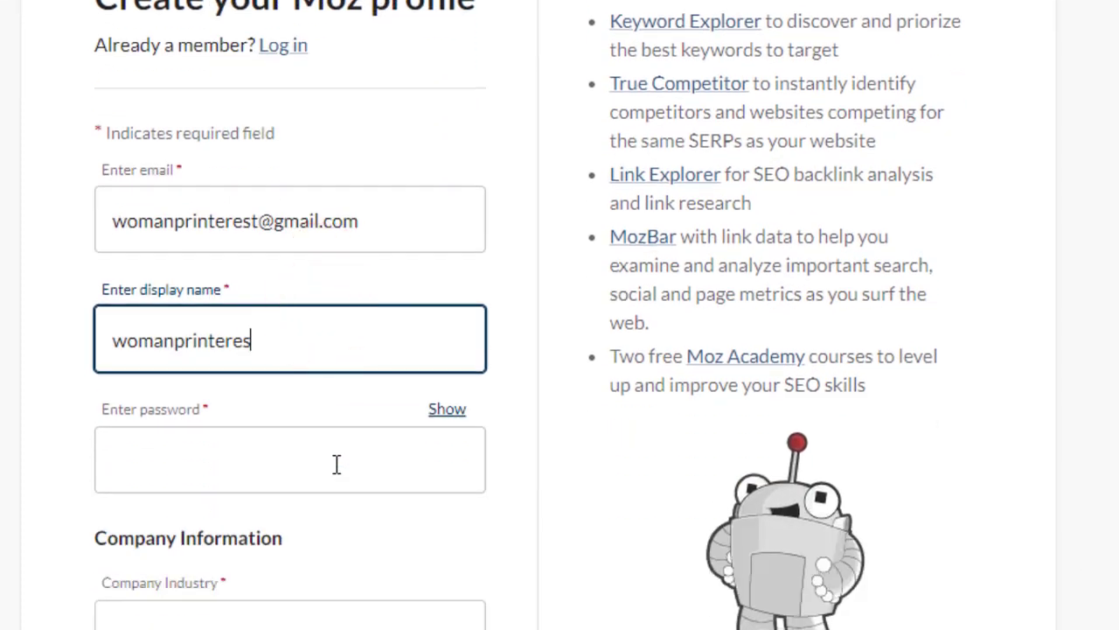
right_click(333, 456)
left_click(417, 289)
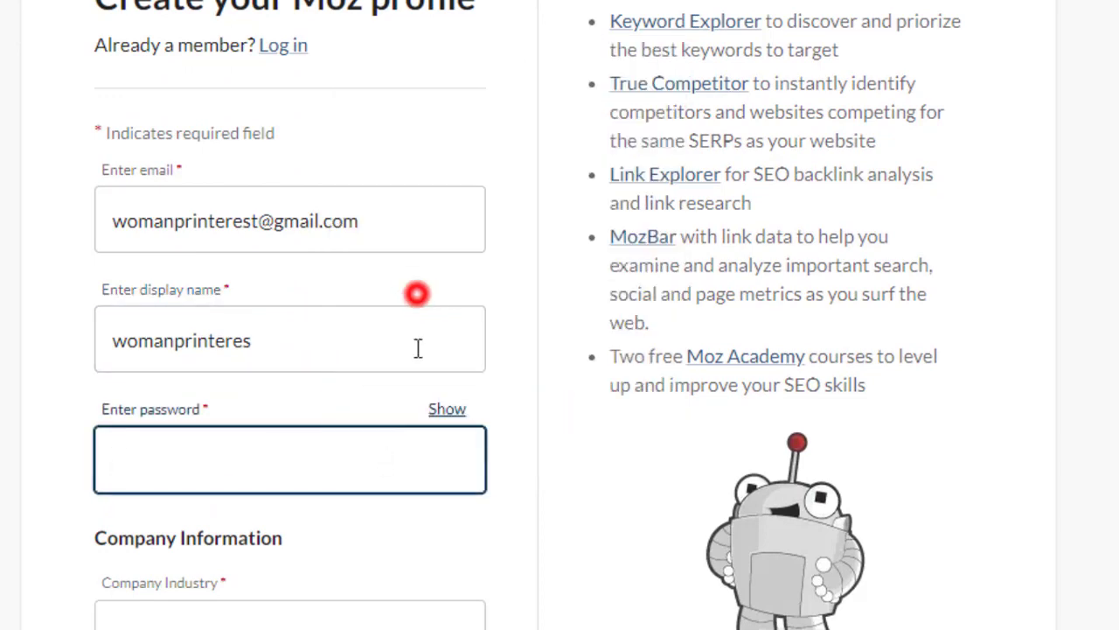
Set the company industry to Construction, the company size to 1 and the SEO proficiency level to I'm learning SEO
left_click(324, 623)
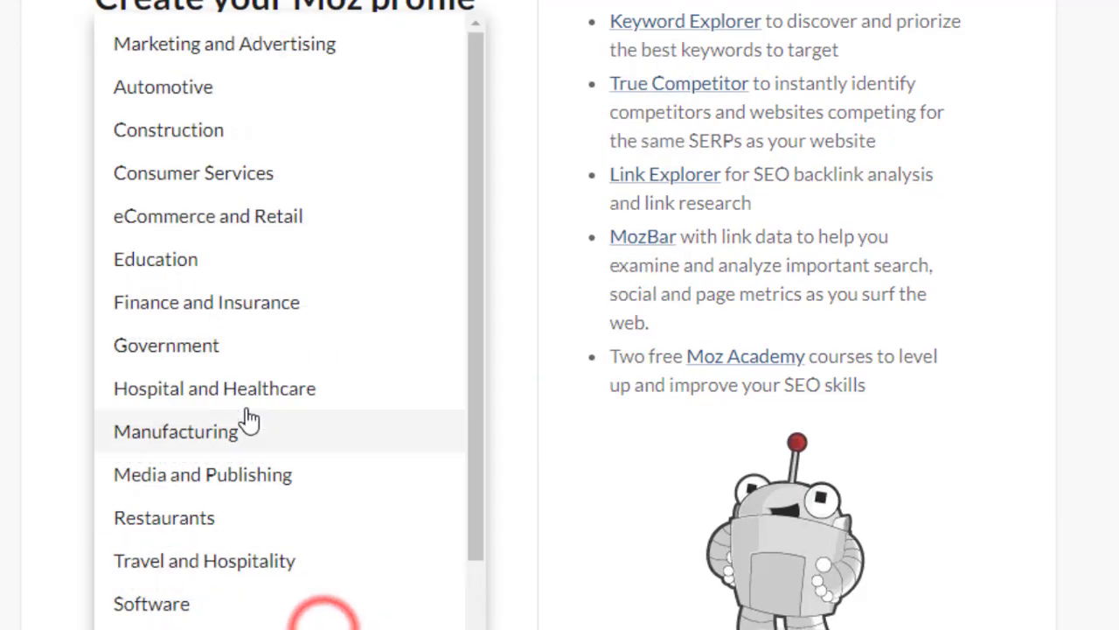
left_click(242, 144)
scroll(369, 517, "down", 4)
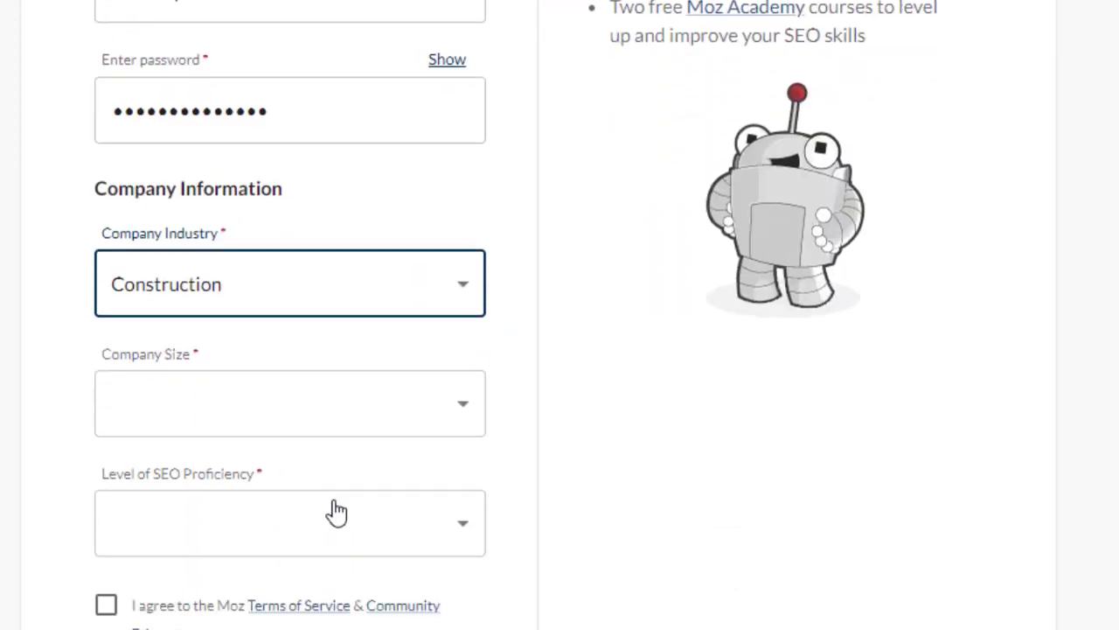
left_click(322, 400)
left_click(216, 397)
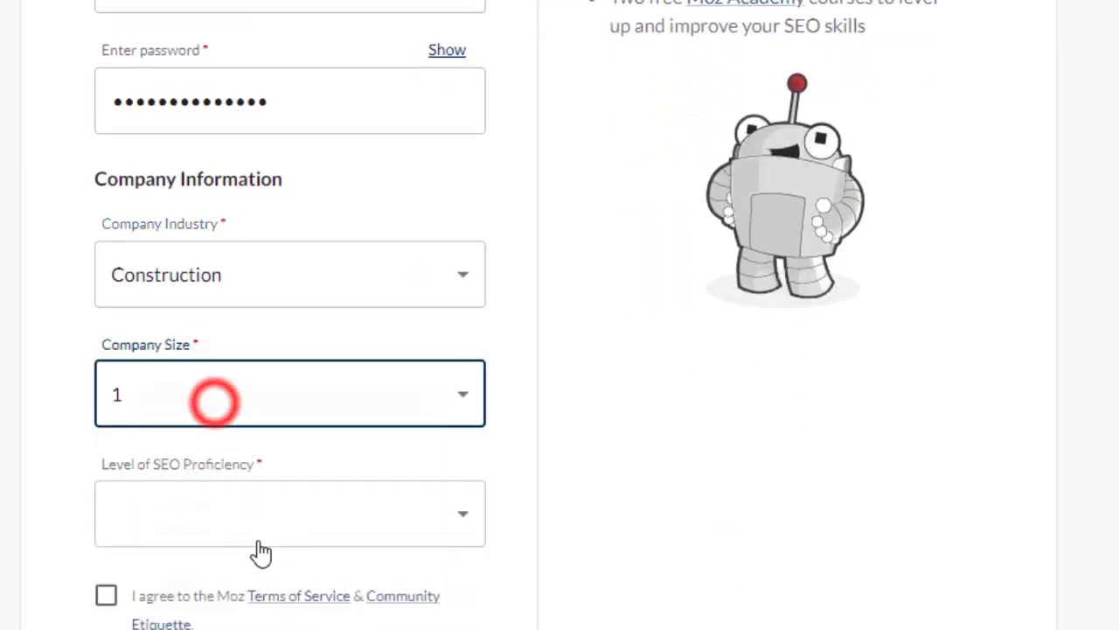
left_click(278, 525)
left_click(281, 567)
scroll(362, 572, "down", 2)
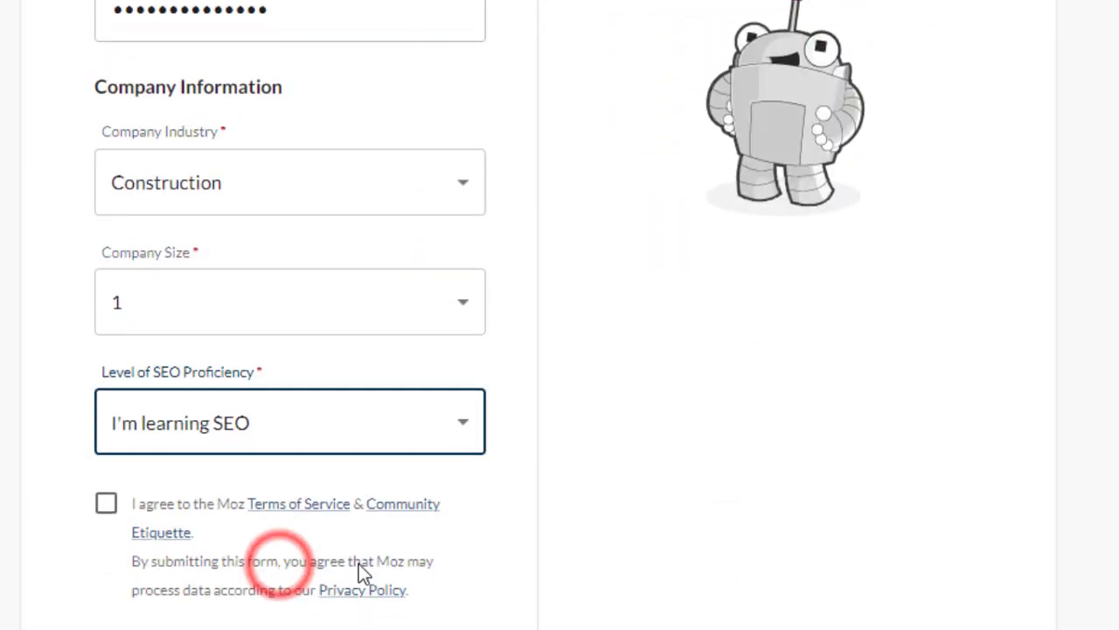
Agree to the Moz Terms of Service and Community Etiquette and submit the sign-up form
left_click(282, 477)
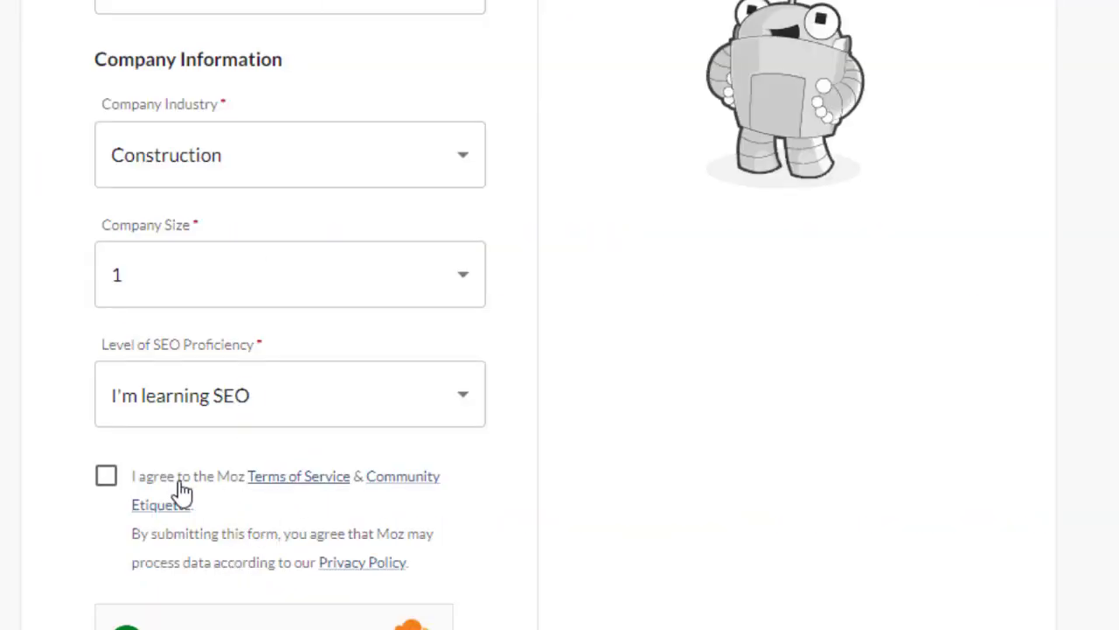
left_click(108, 478)
scroll(367, 525, "down", 2)
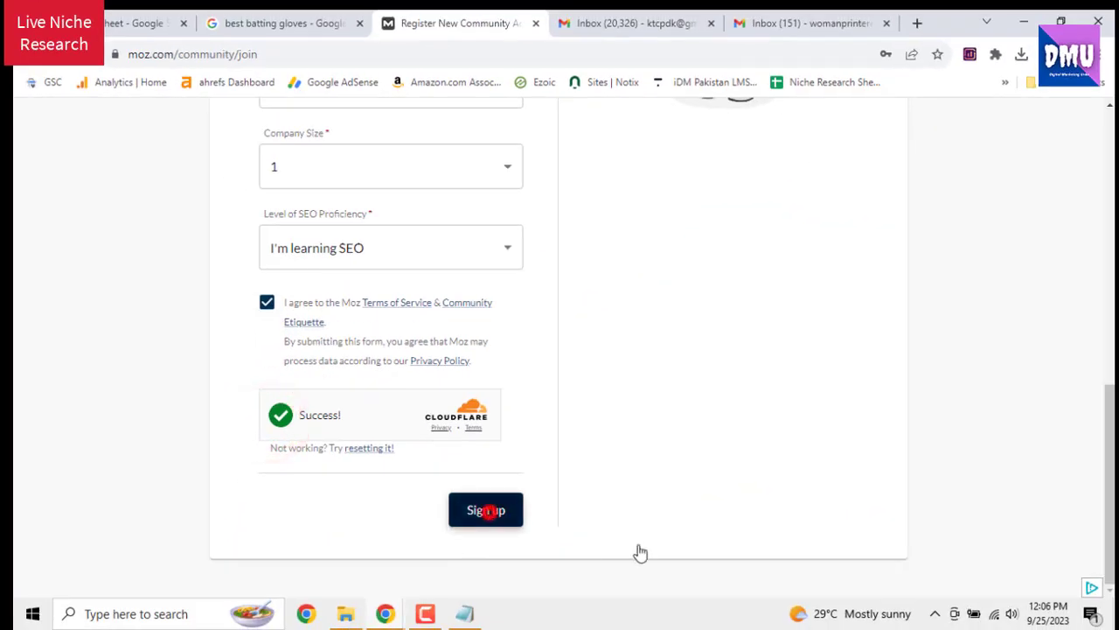
left_click(486, 510)
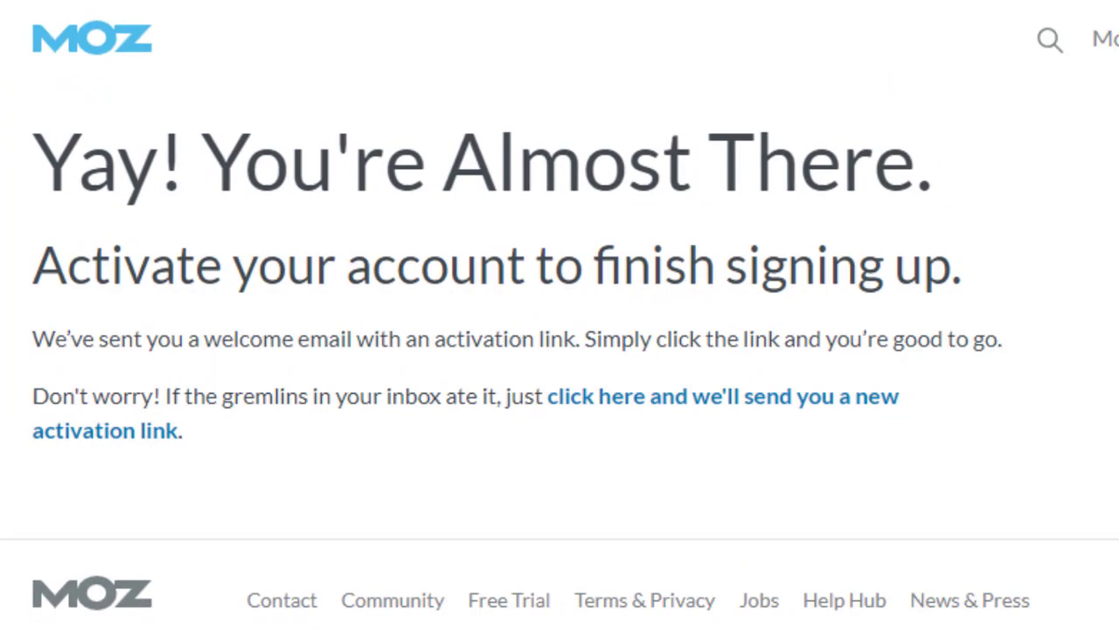
Refresh the newly added account's Gmail inbox and activate the Moz account through the link in Moz's activation e-mail
left_click(780, 25)
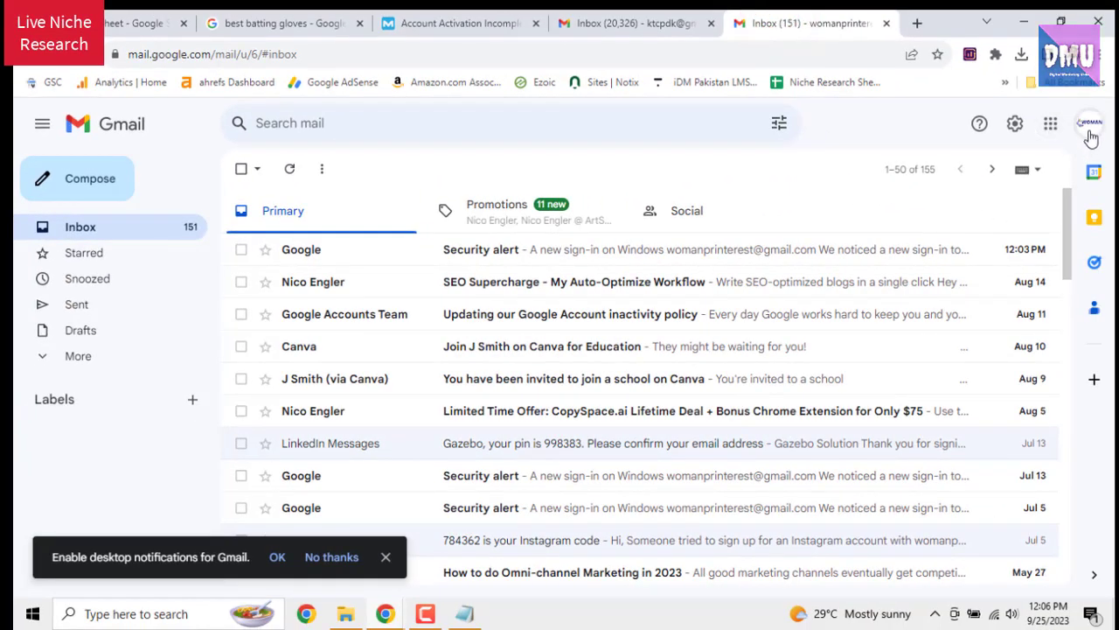
left_click(294, 178)
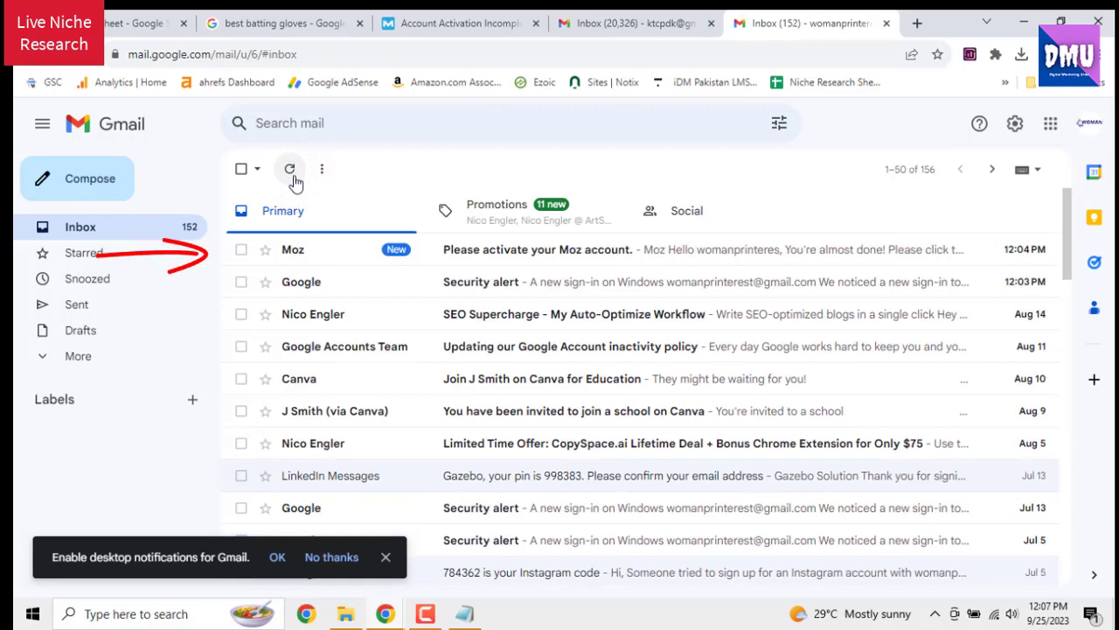
left_click(465, 252)
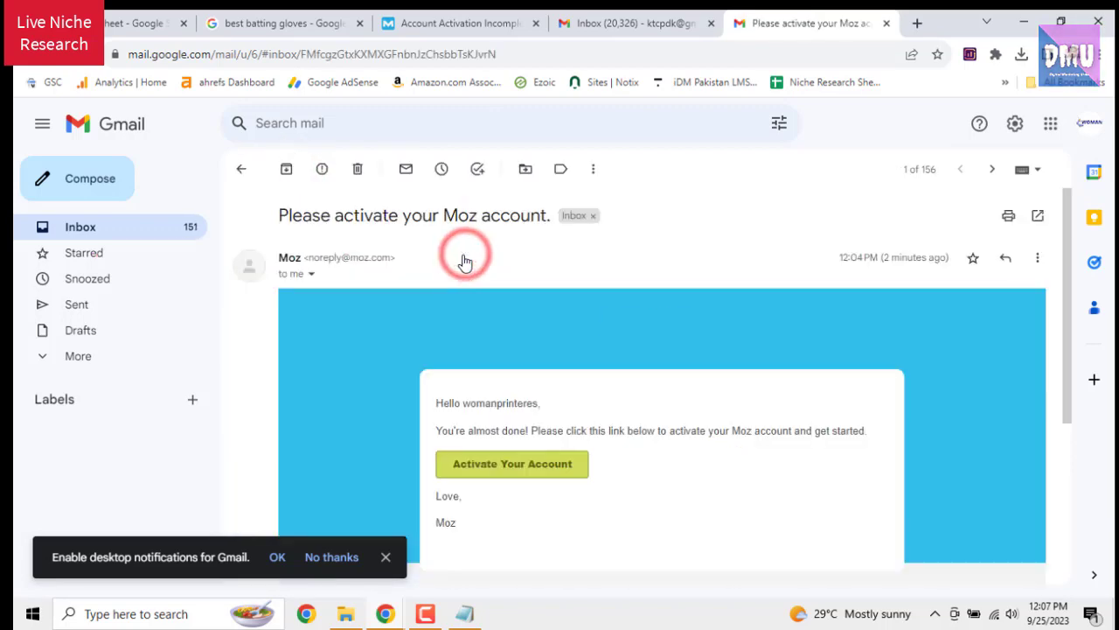
left_click(531, 468)
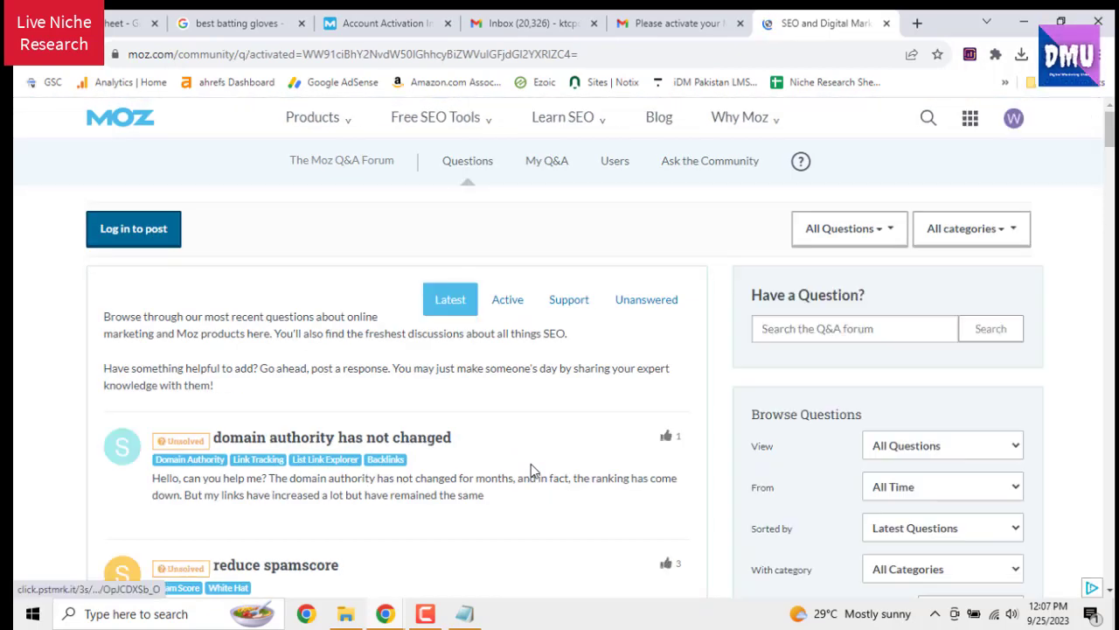
Close both Gmail tabs and the leftover Moz account activation tab
left_click(740, 23)
left_click(593, 24)
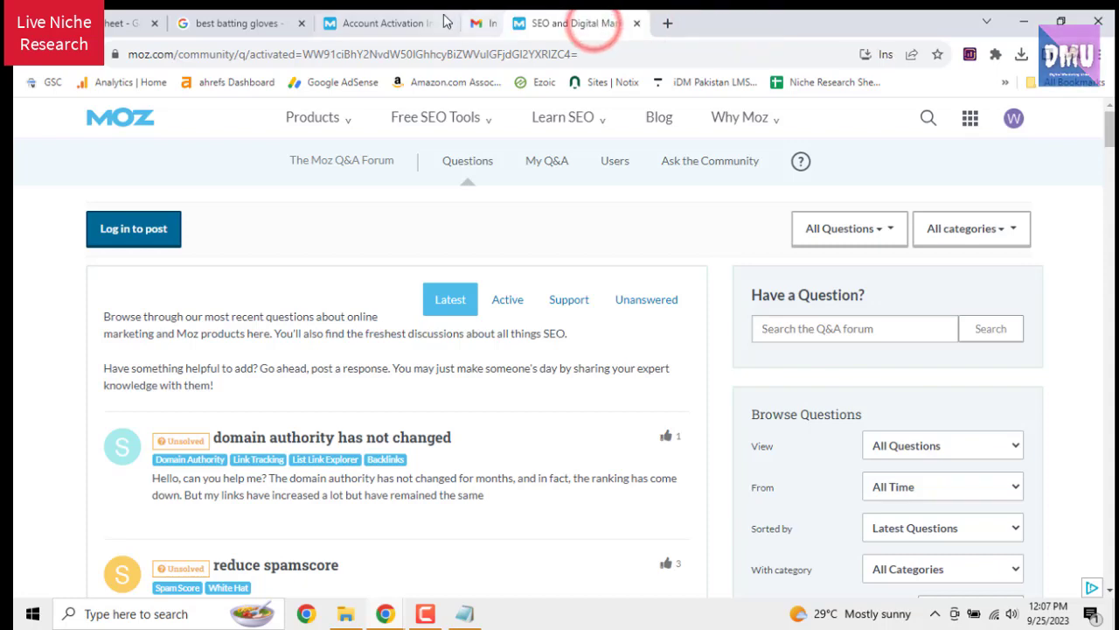
left_click(419, 19)
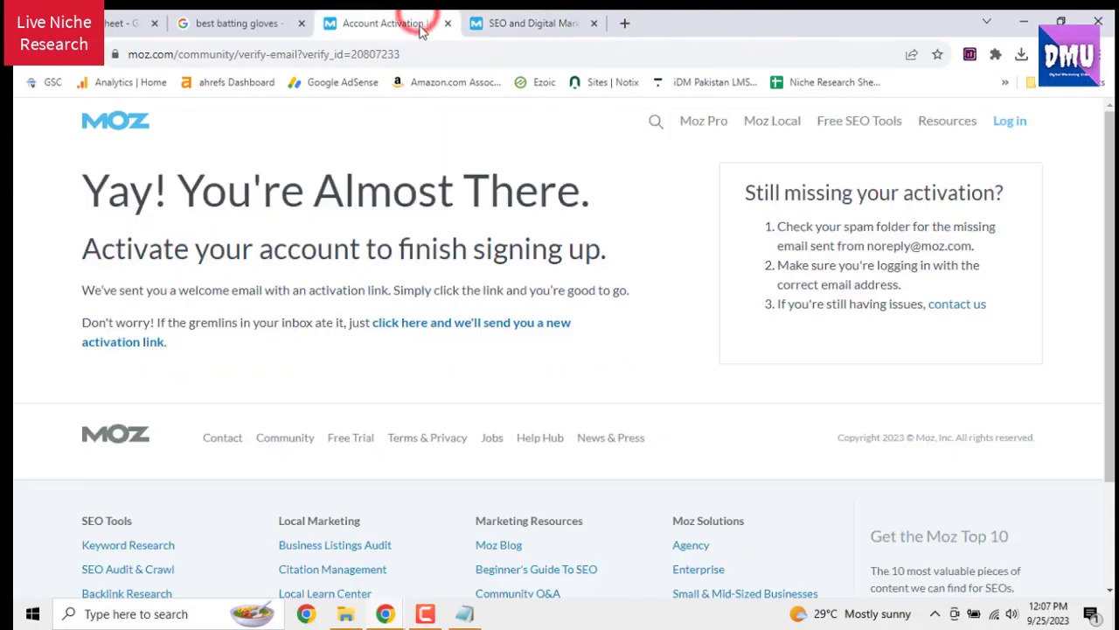
left_click(445, 24)
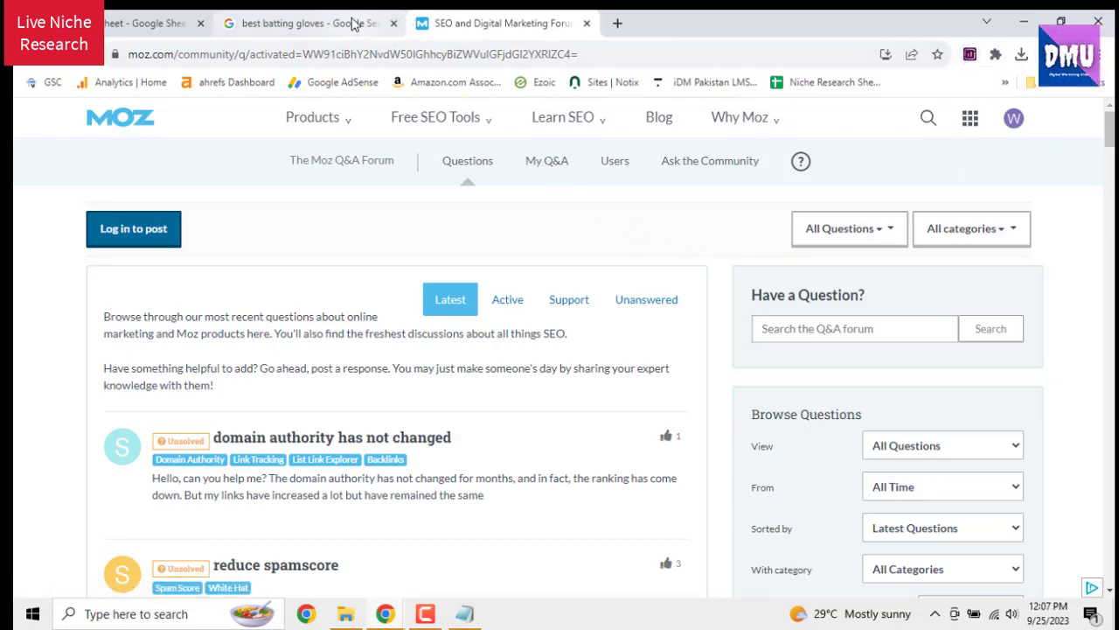
Search Google for moz chrome extension in a new tab and open MozBar's Chrome Web Store page
left_click(617, 24)
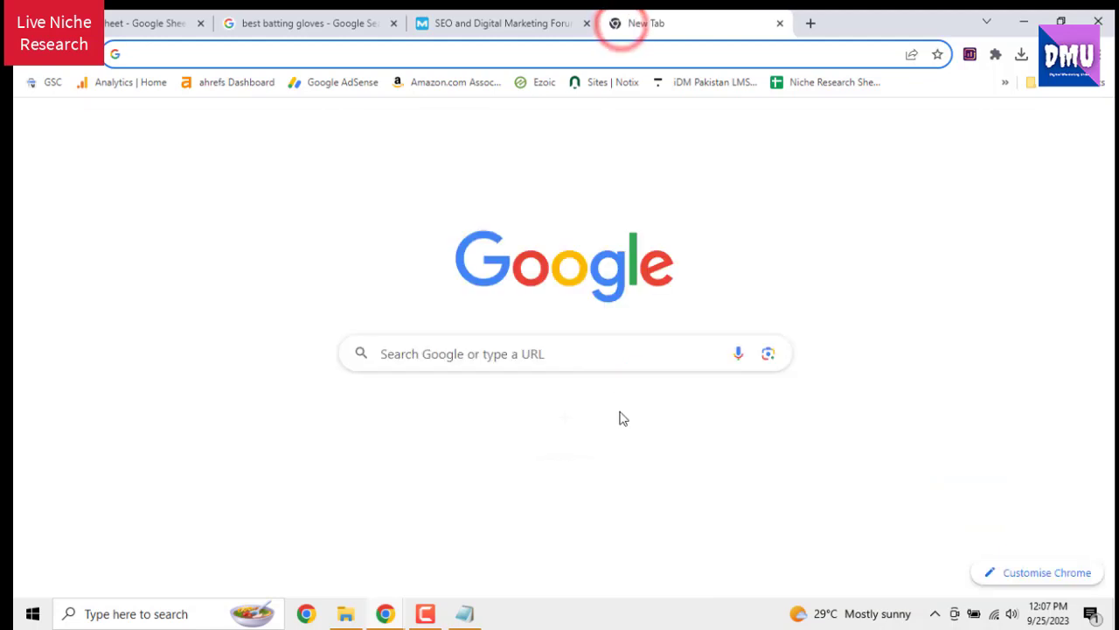
left_click(618, 357)
type("moz")
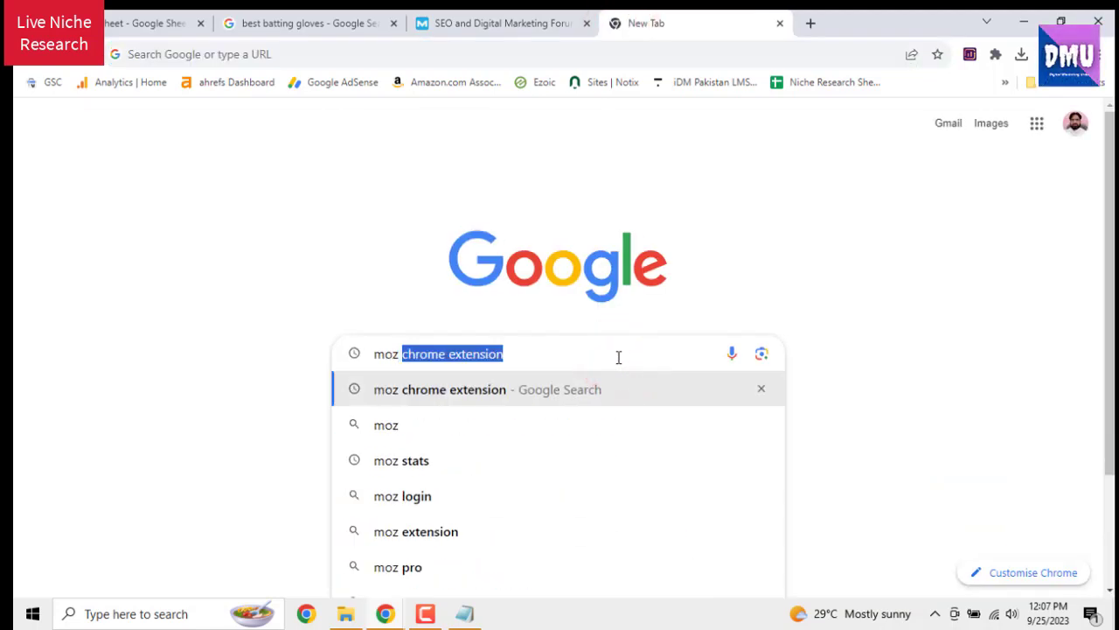
key("Return")
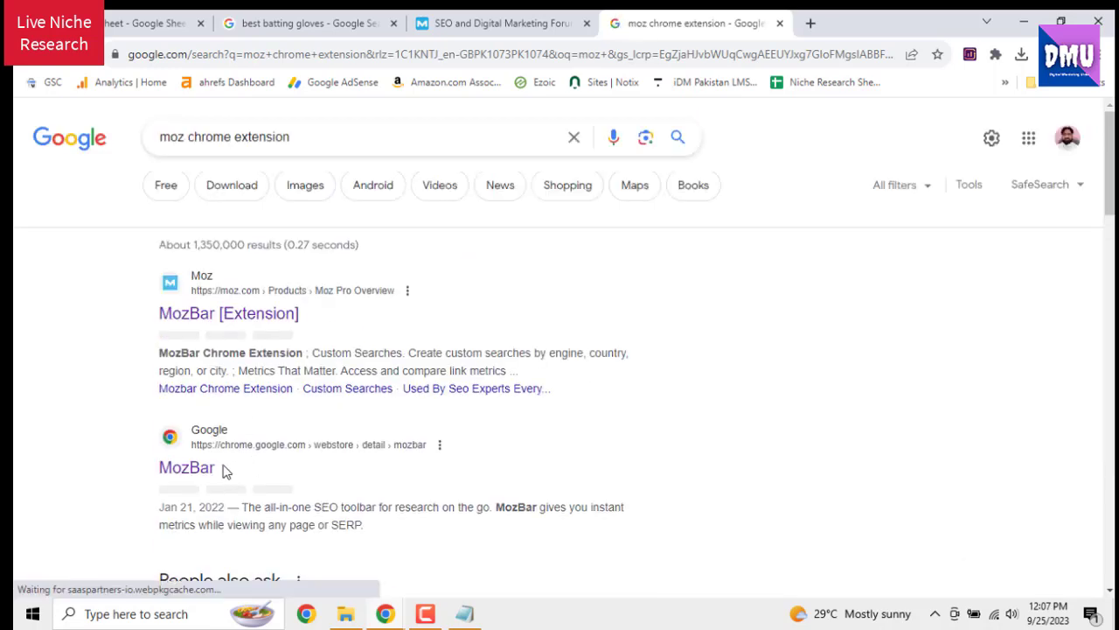
left_click(210, 471)
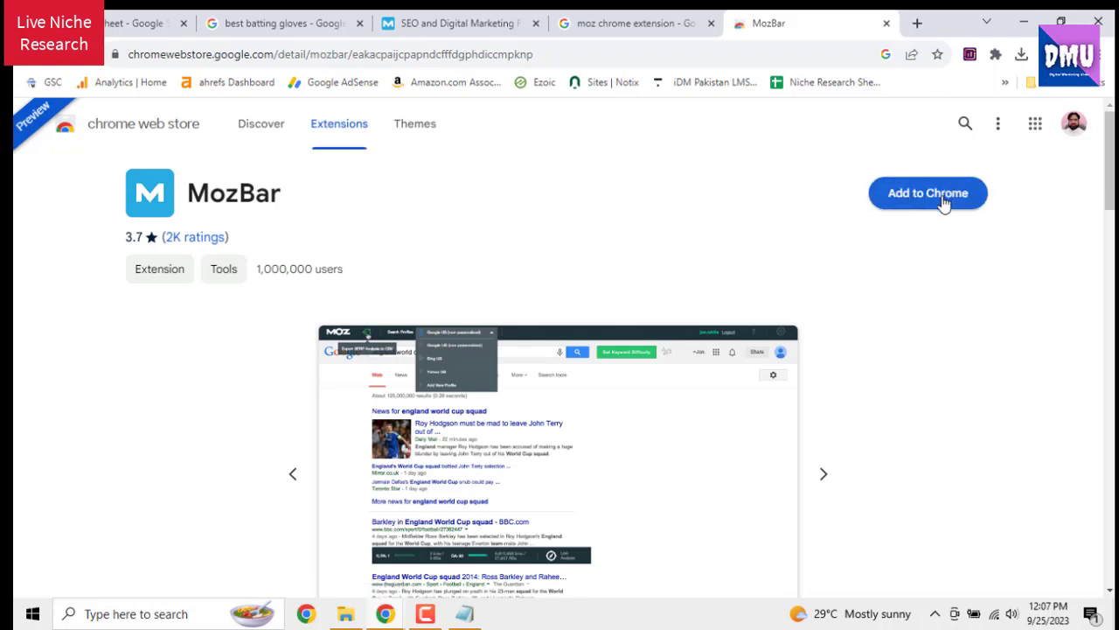
Add the MozBar extension to Chrome and pin it, closing its store page and the search results tab
left_click(945, 198)
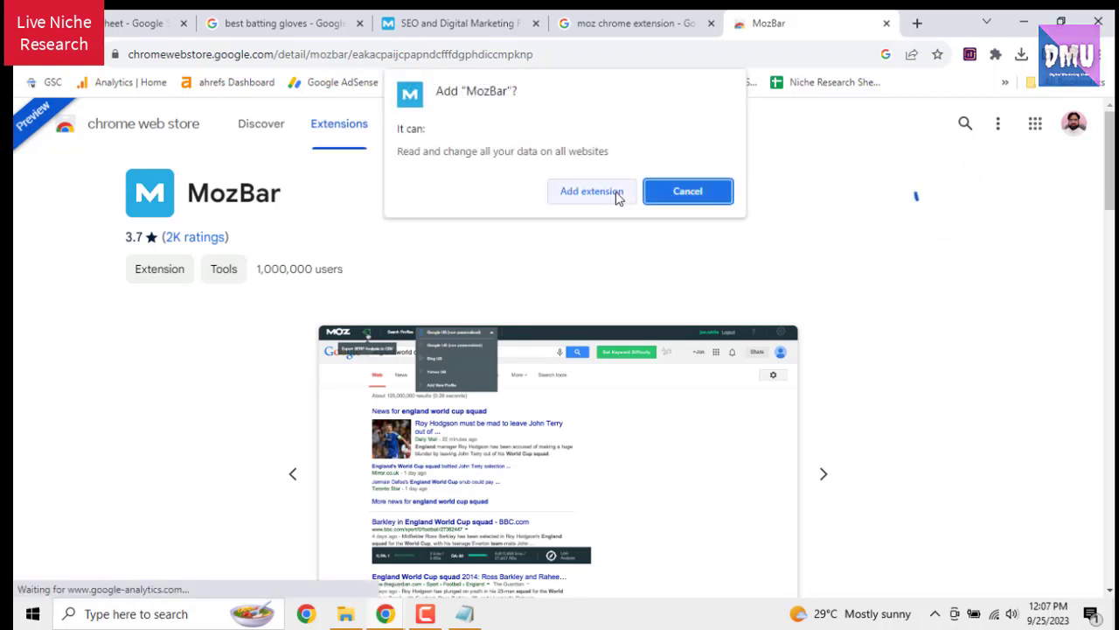
left_click(616, 190)
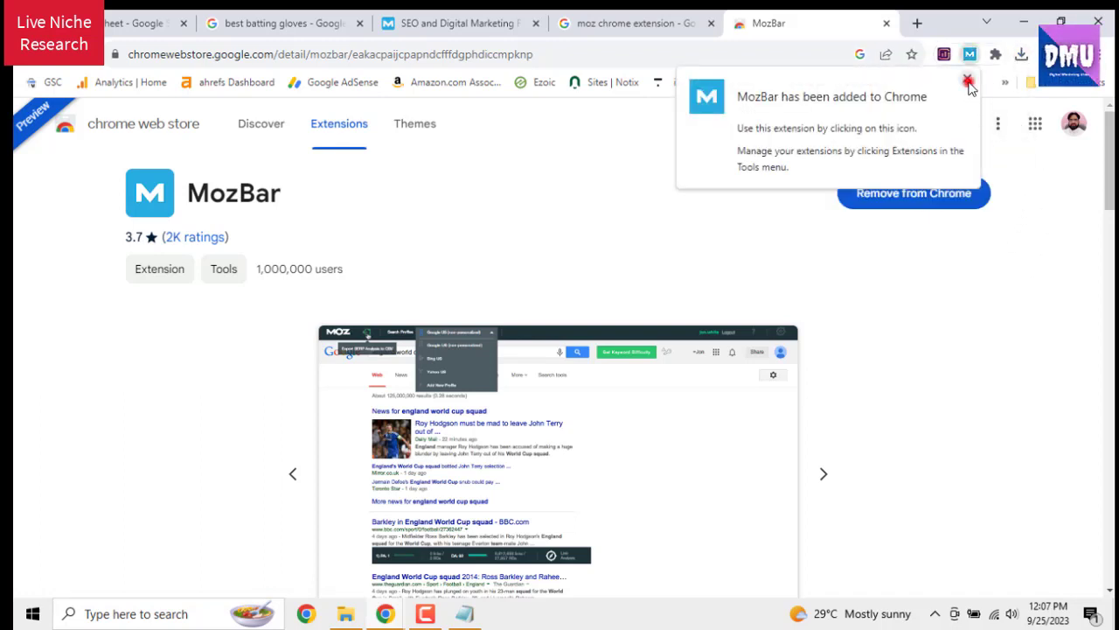
left_click(968, 83)
left_click(995, 54)
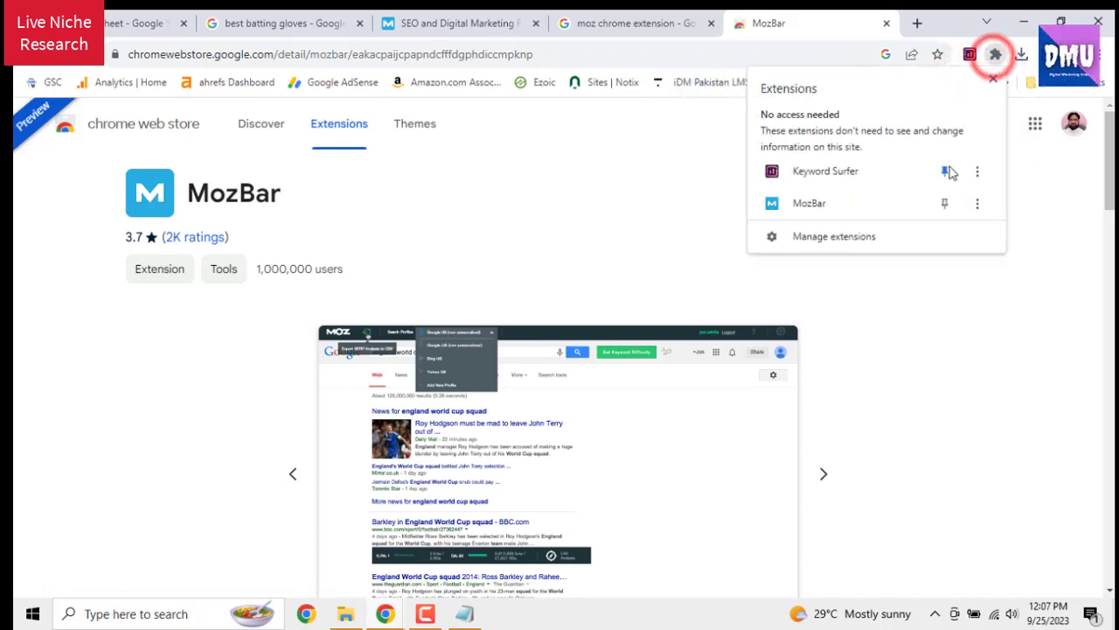
left_click(944, 204)
left_click(887, 26)
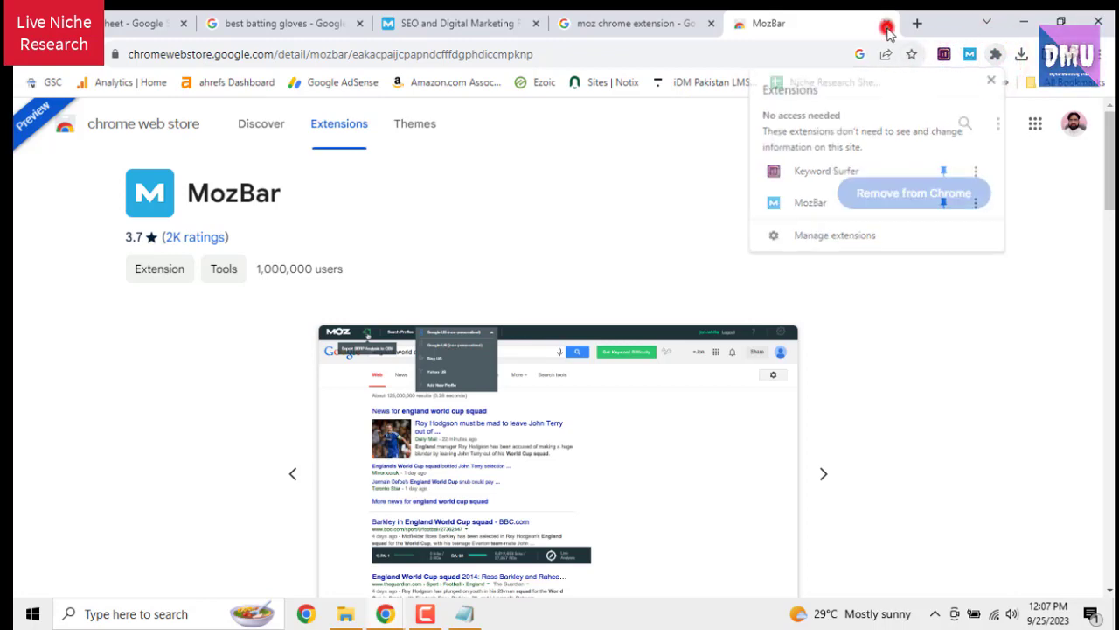
left_click(777, 24)
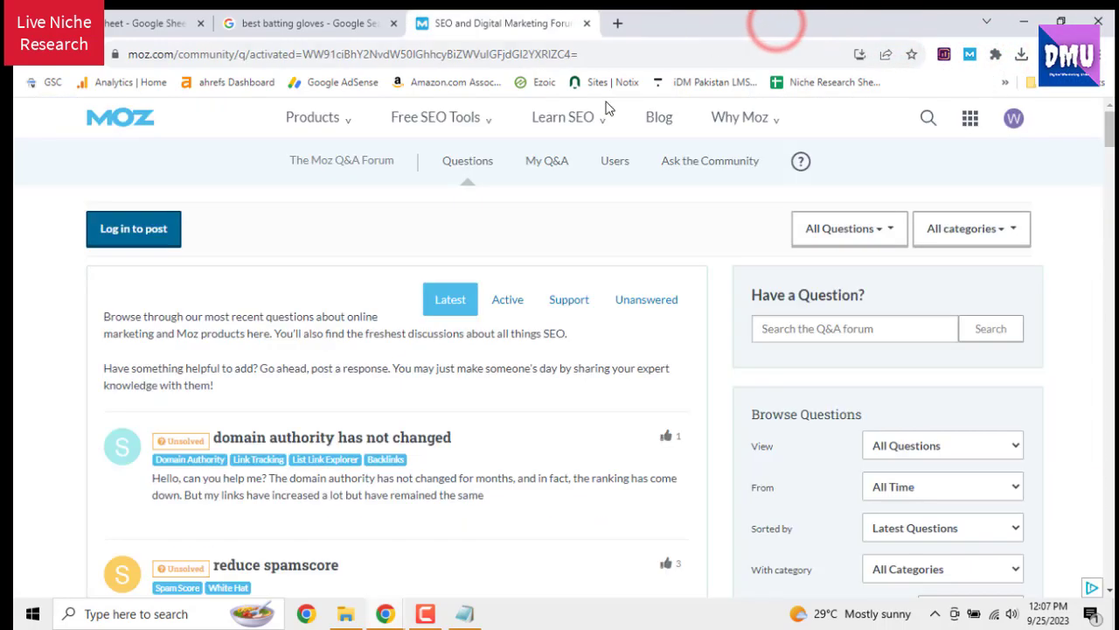
Check the MozBar sign-in status on the best batting gloves Google results and the account options on the Moz site
left_click(275, 21)
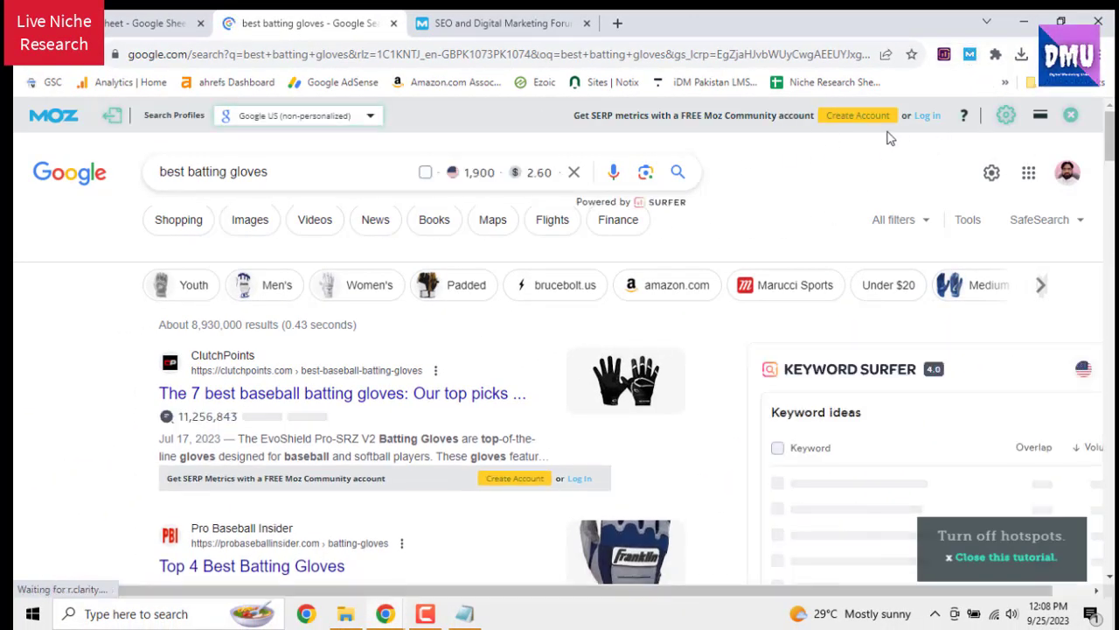
left_click(529, 27)
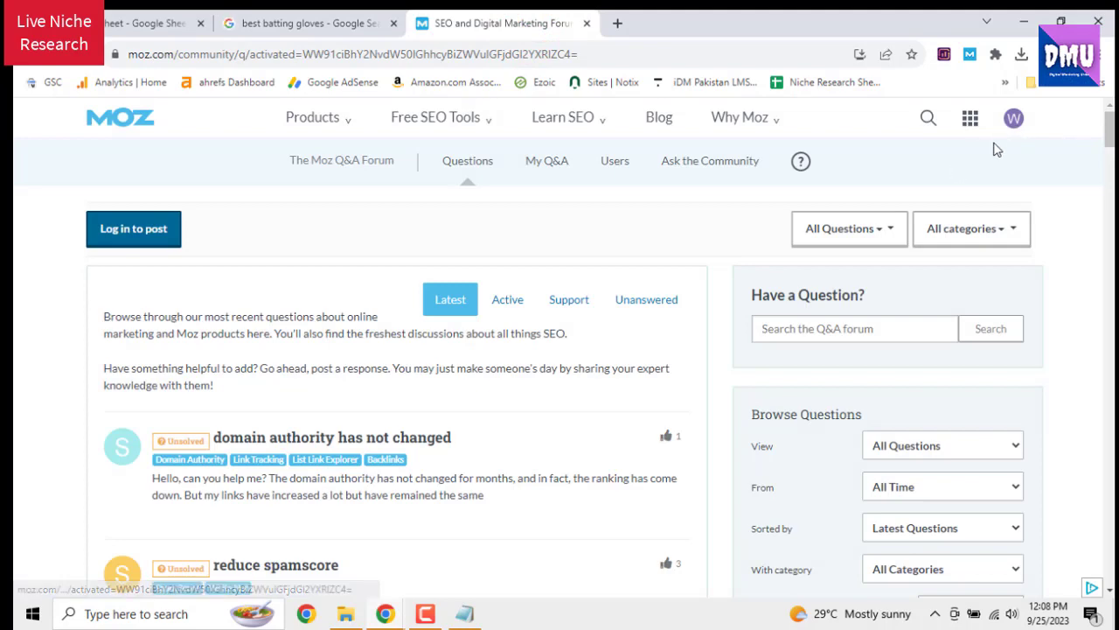
left_click(1013, 122)
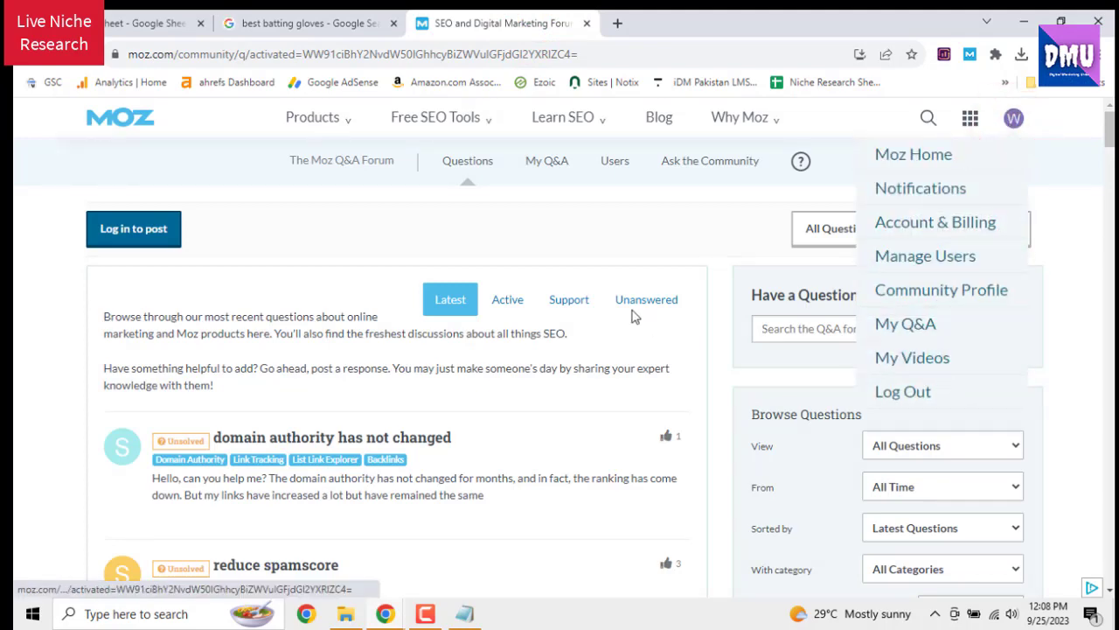
left_click(332, 23)
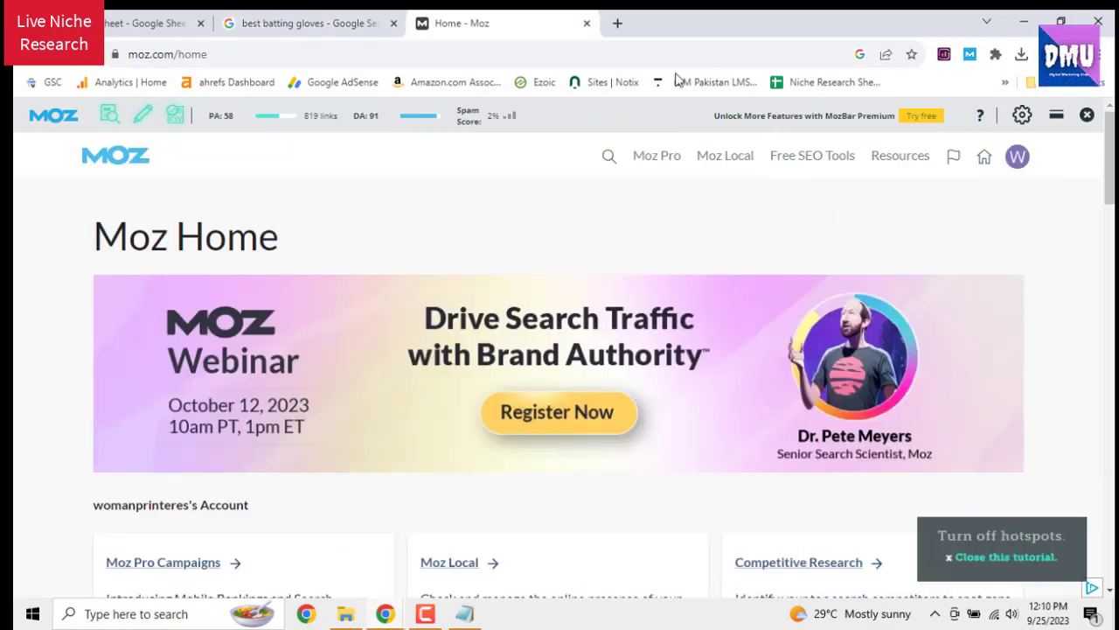
left_click(339, 24)
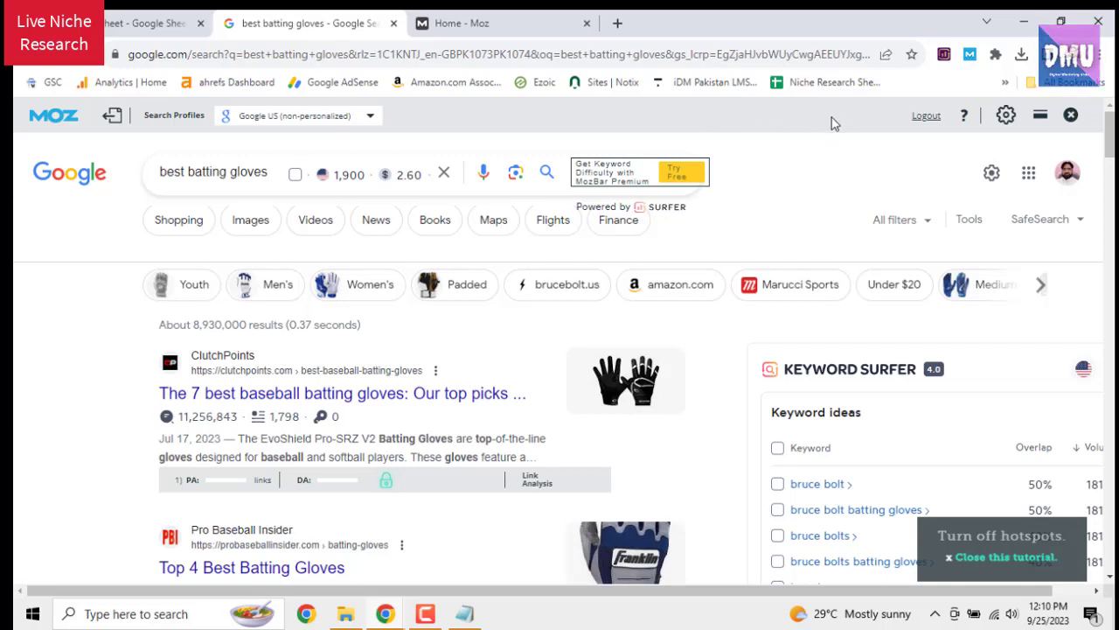
left_click(508, 30)
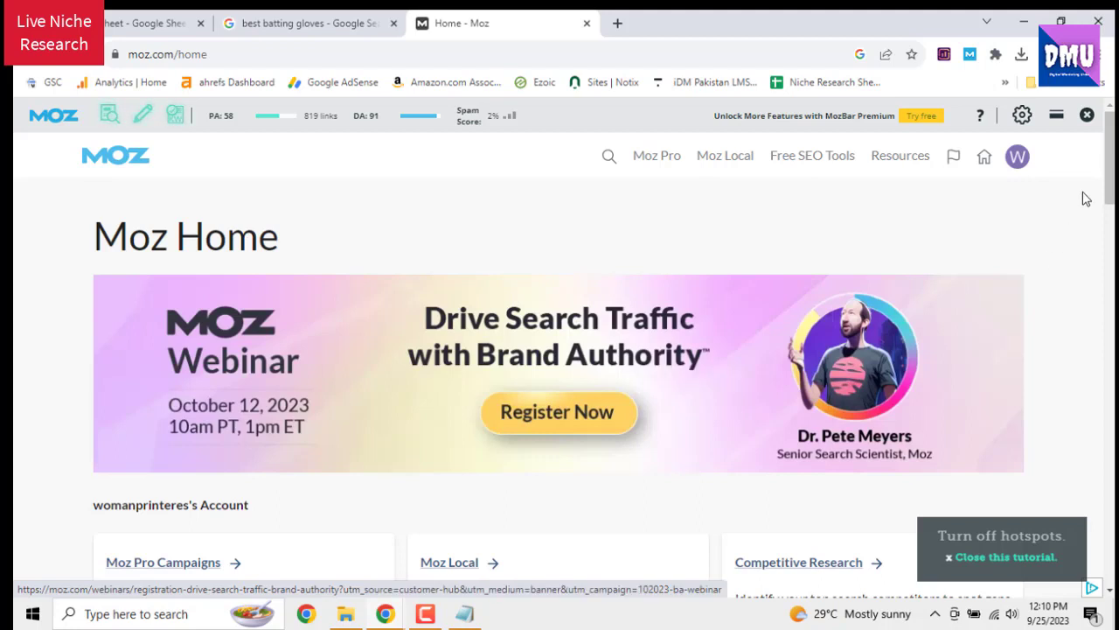
left_click(1016, 157)
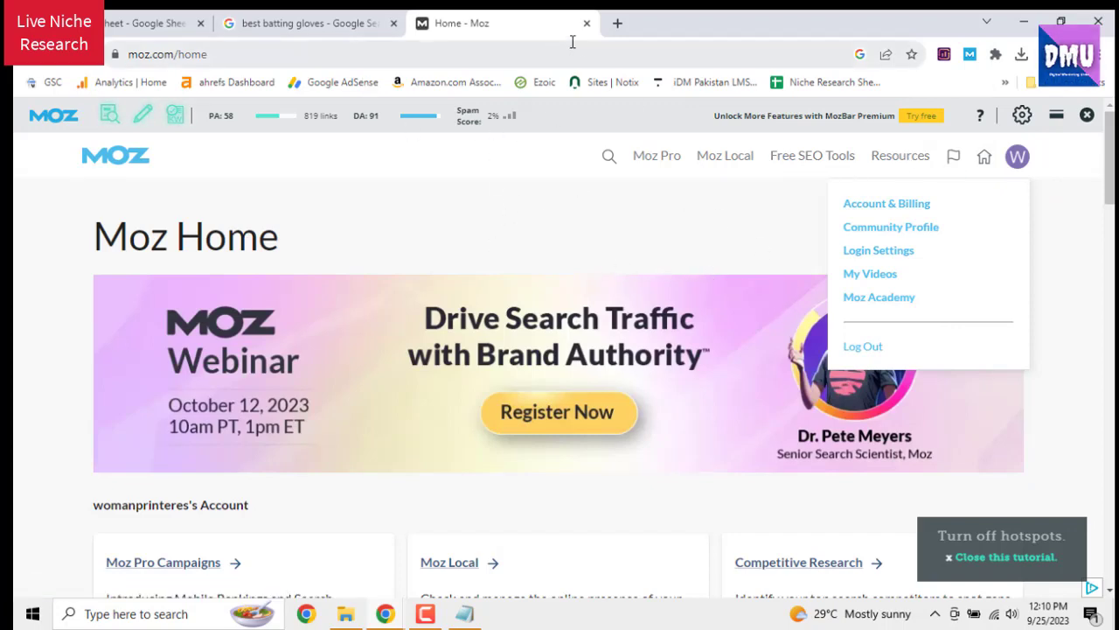
left_click(383, 21)
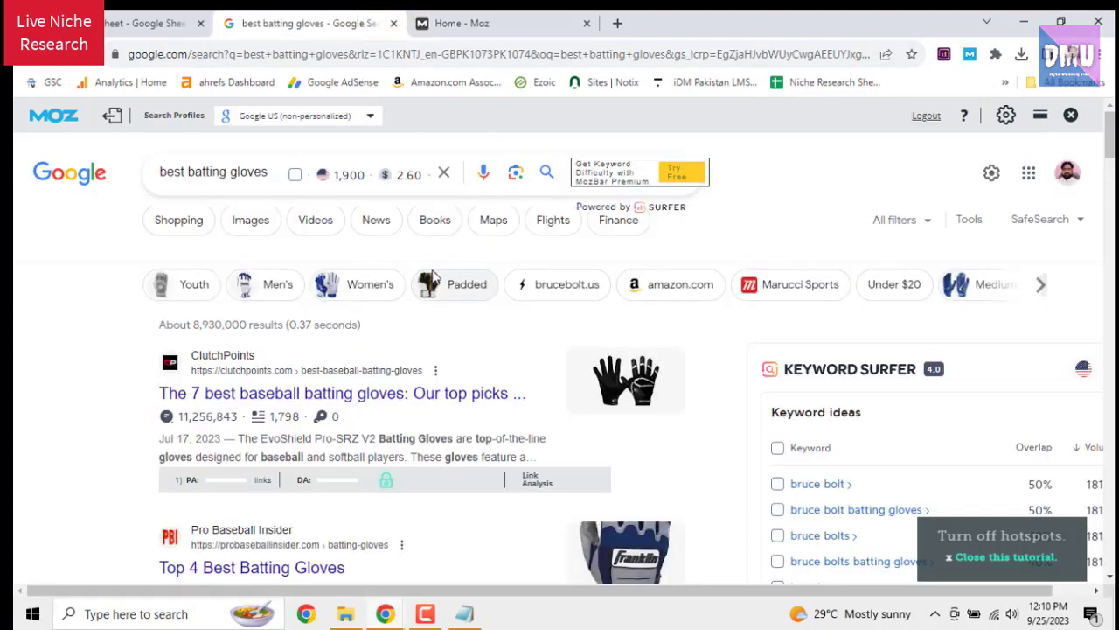
Review the KD and CTR columns in the DMU Work Sheet and open Moz Pro's Keyword Explorer
left_click(140, 24)
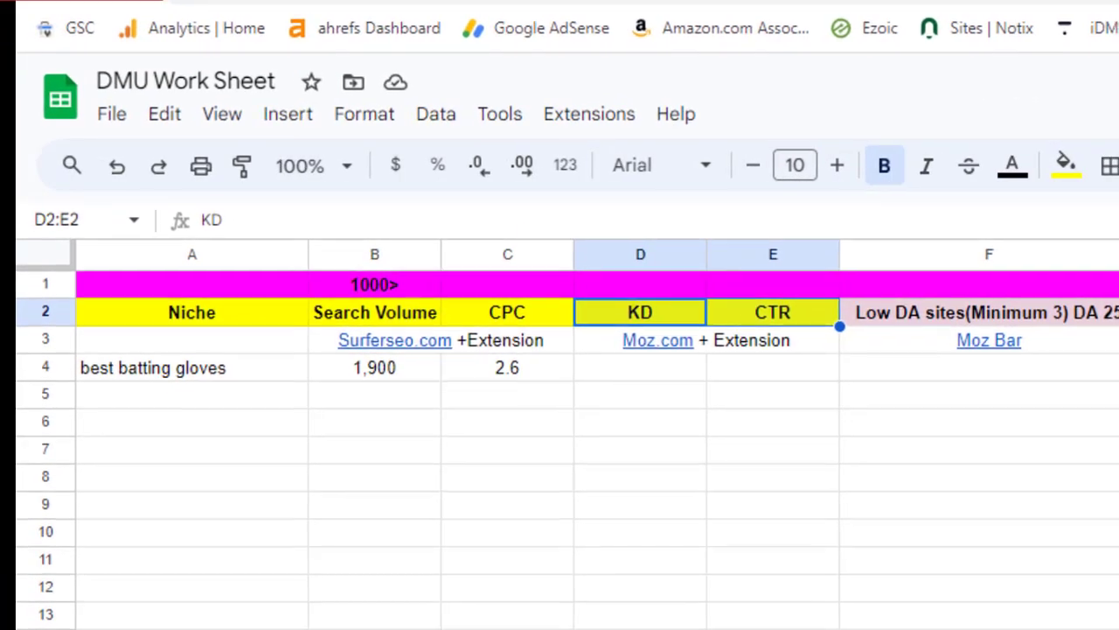
left_click(464, 25)
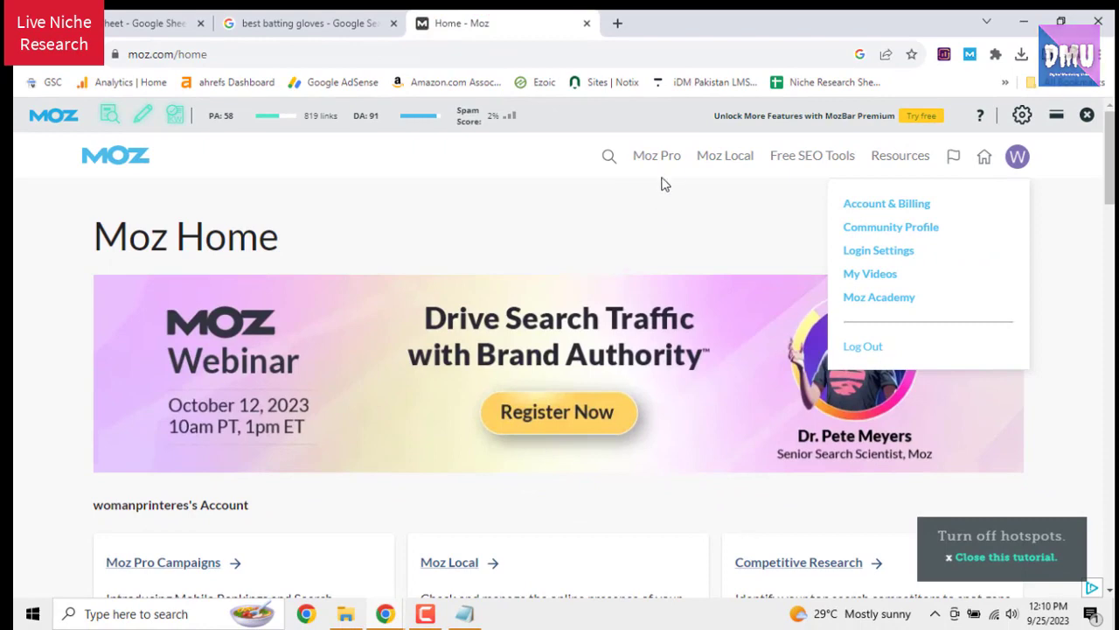
left_click(665, 164)
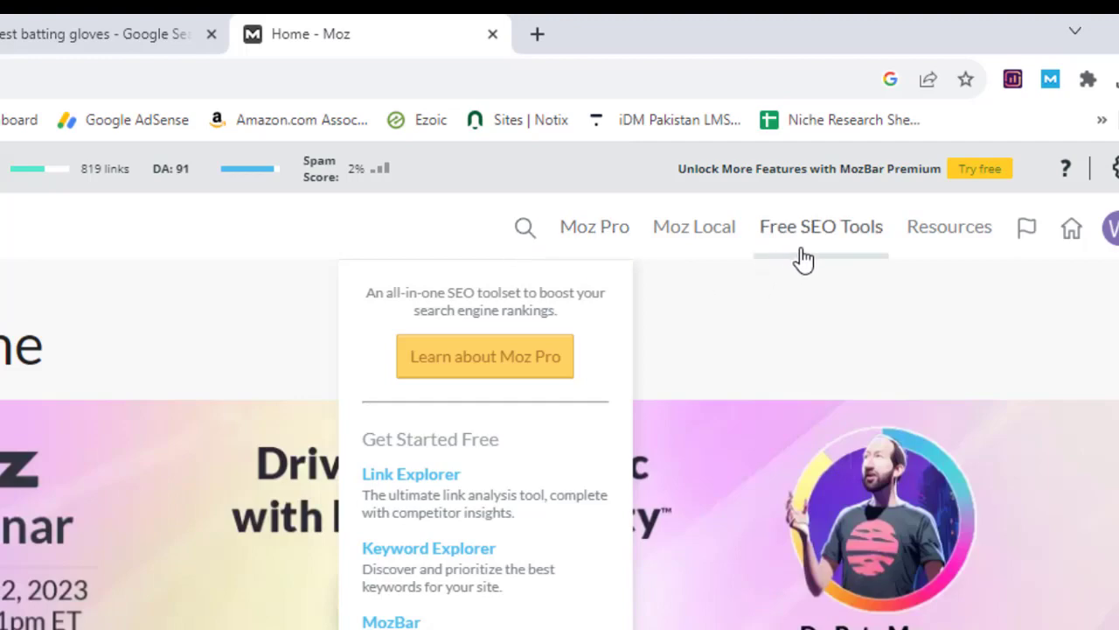
left_click(490, 556)
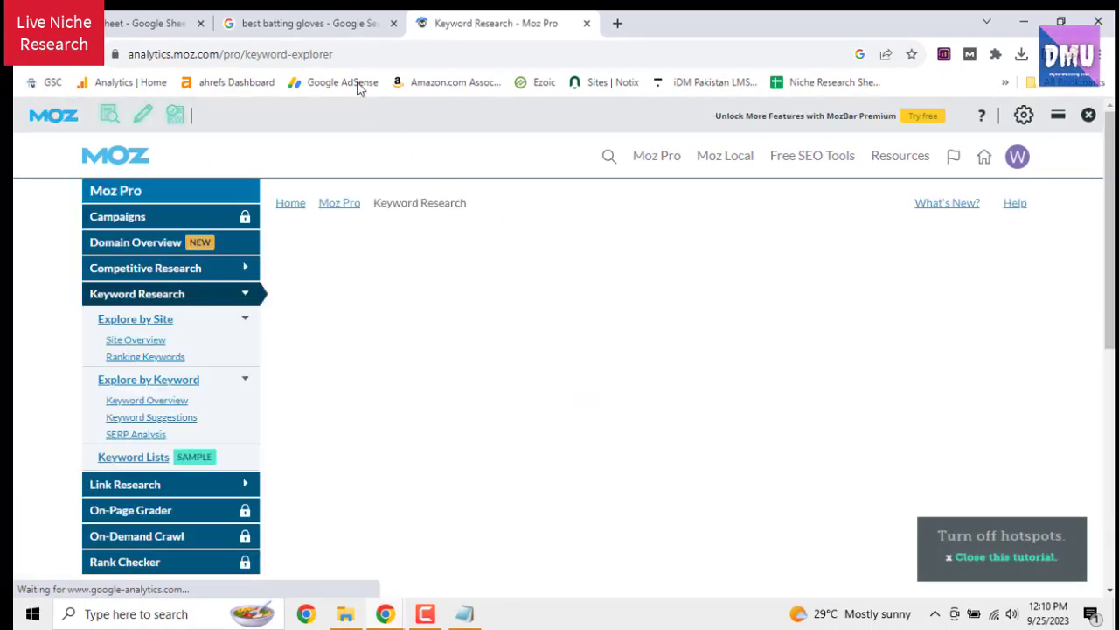
Copy the search term best batting gloves from Google and try to paste it into the Keyword Explorer keyword field
left_click(313, 23)
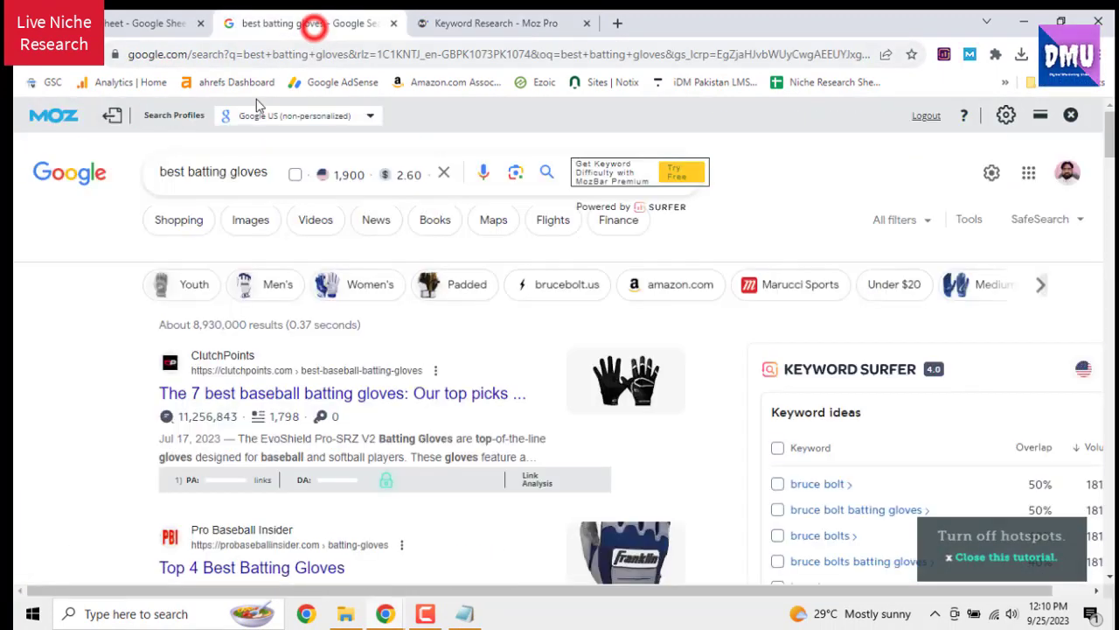
right_click(194, 171)
left_click(208, 222)
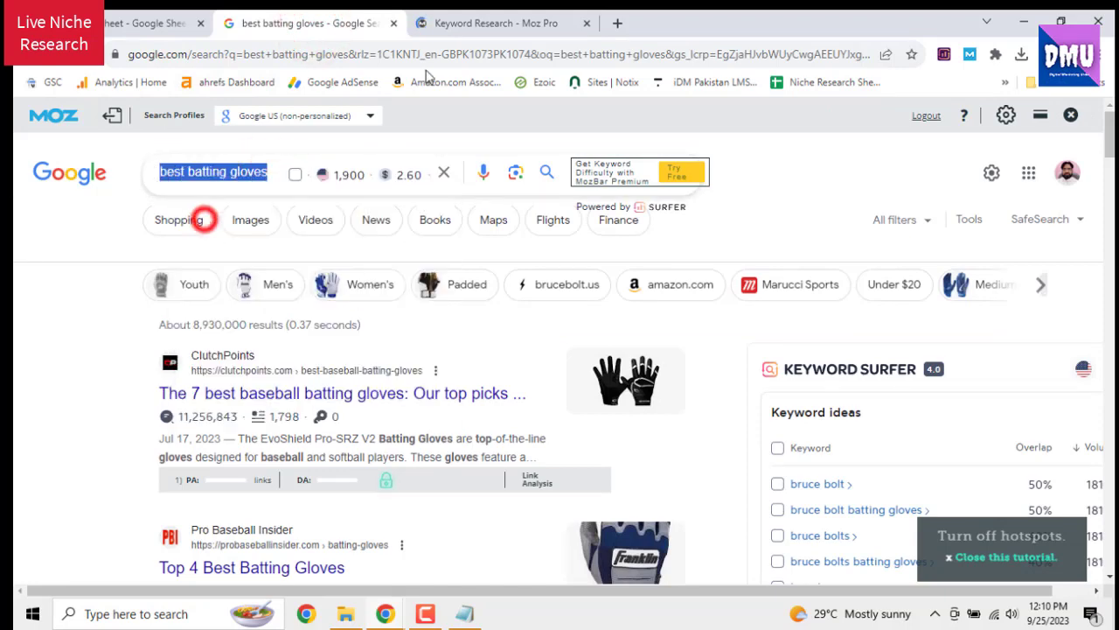
left_click(452, 24)
right_click(505, 334)
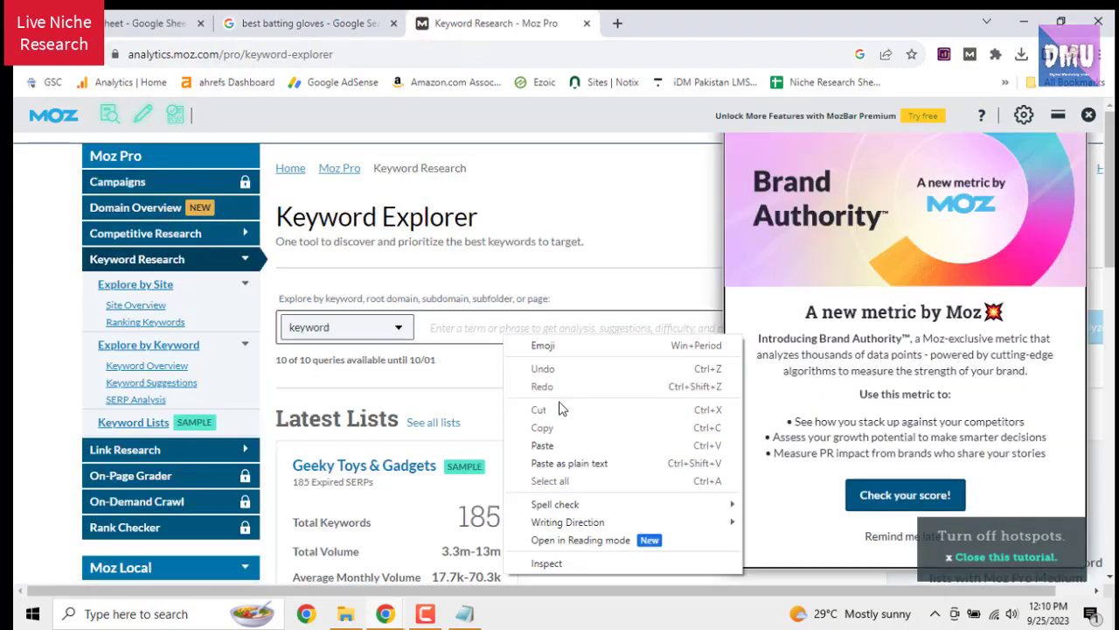
left_click(569, 445)
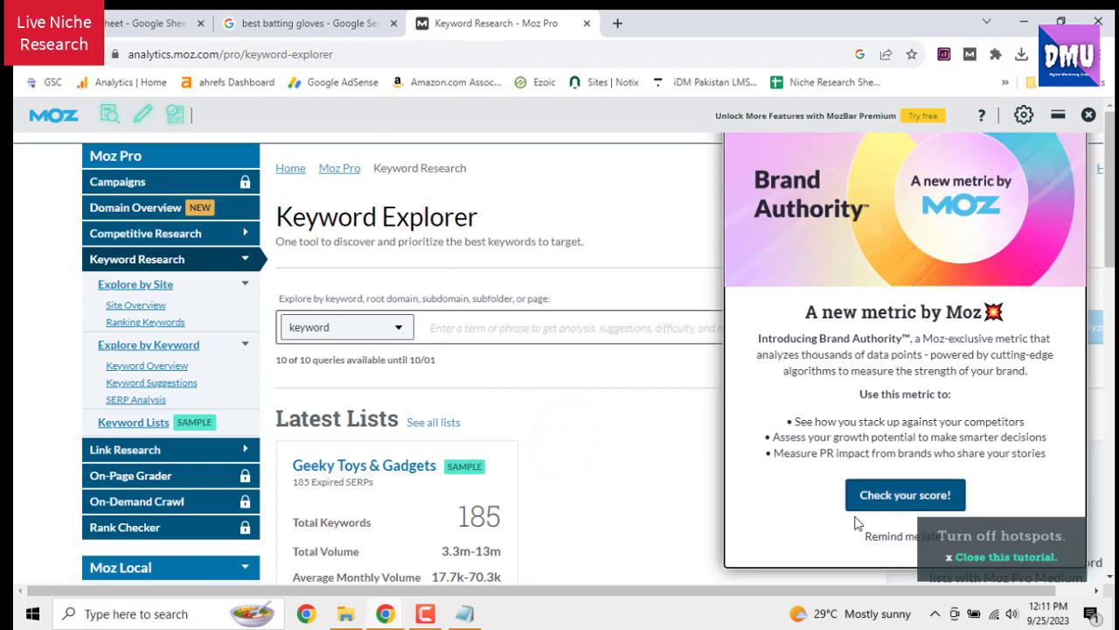
Dismiss the MozBar tutorial and postpone the Brand Authority announcement covering Keyword Explorer
left_click(877, 540)
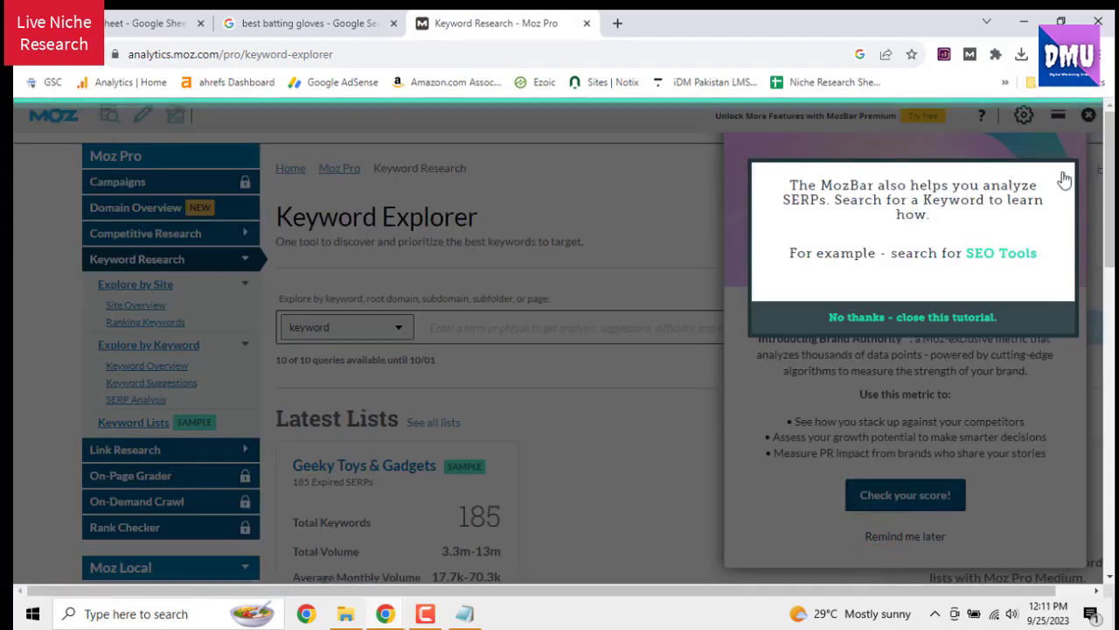
left_click(1065, 172)
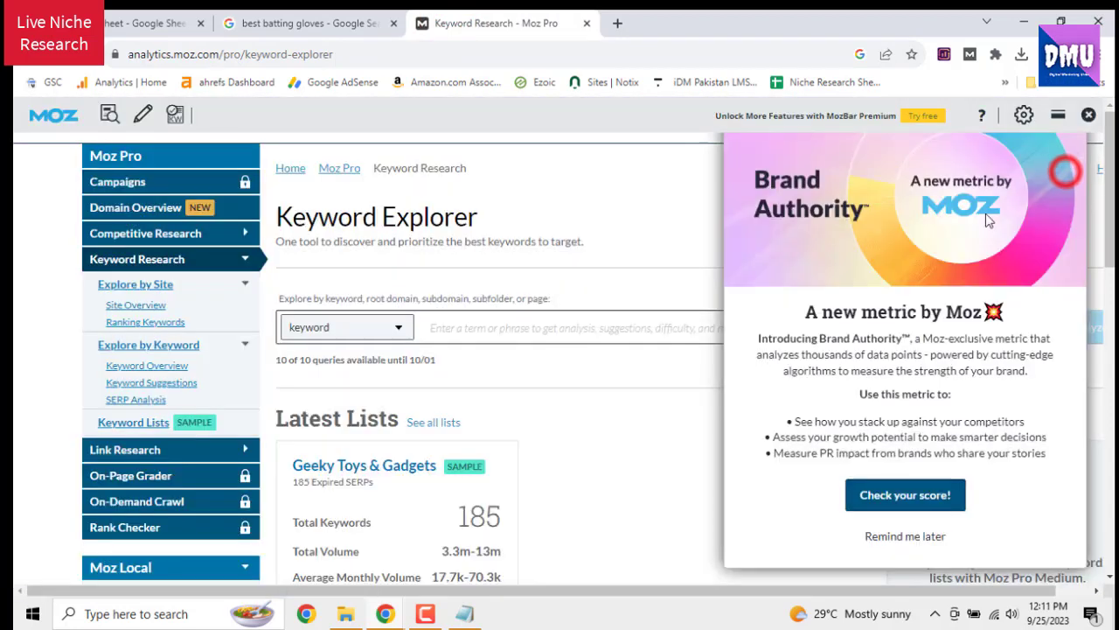
left_click(914, 536)
Analyze the copied keyword best batting gloves in Keyword Explorer for United States - en-US
right_click(650, 328)
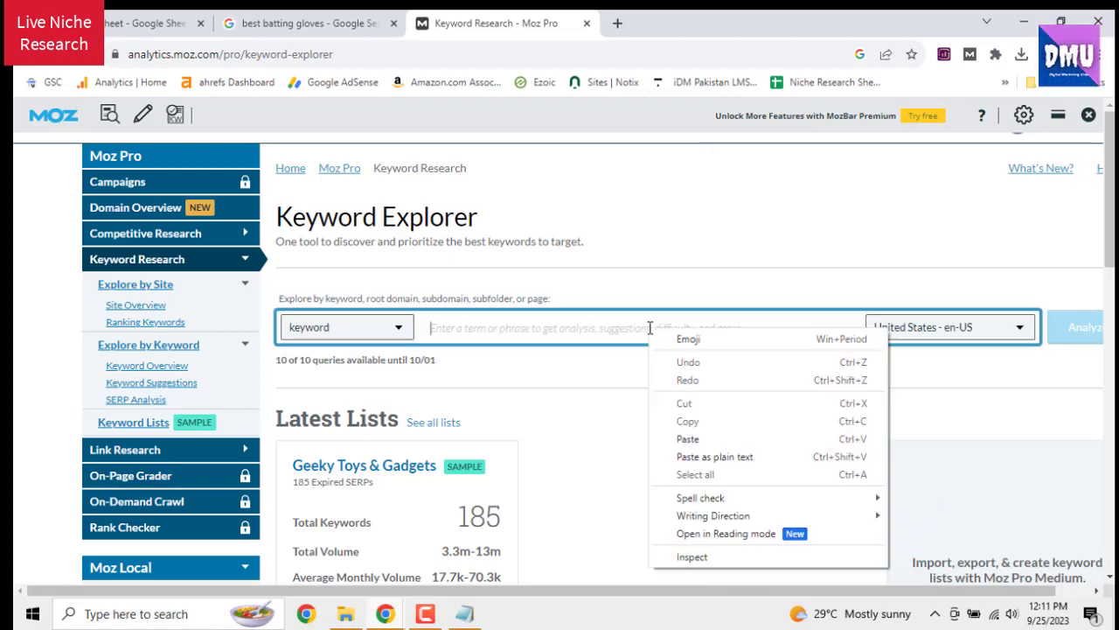
left_click(688, 439)
left_click(1064, 328)
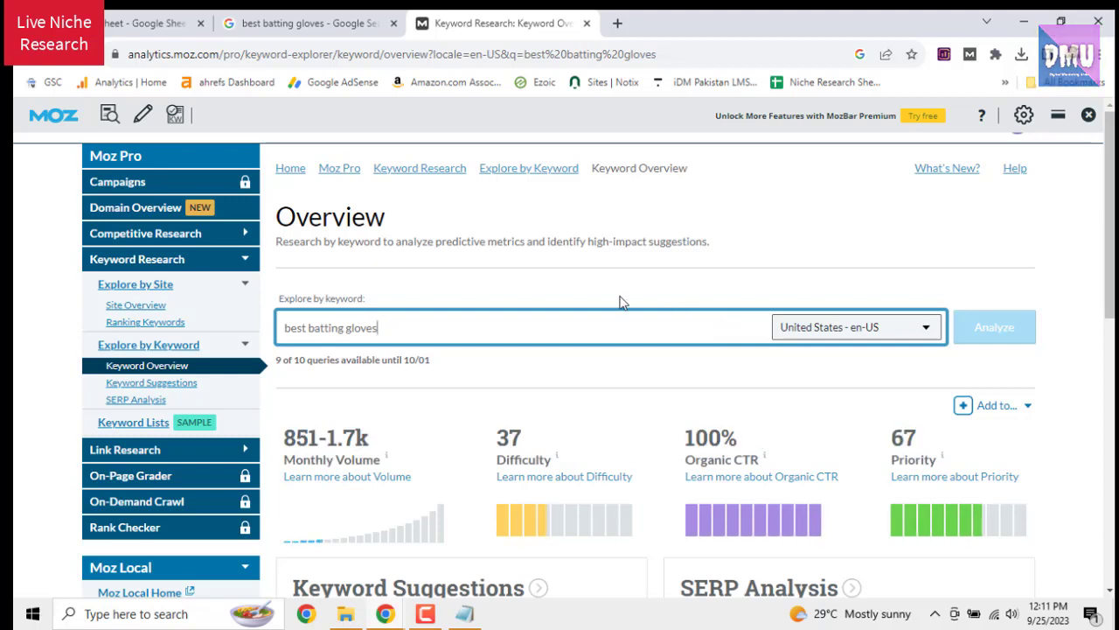
Copy the 100% Organic CTR from the Moz keyword overview and paste it with Paste special into cell E4 of the work sheet
double_click(507, 432)
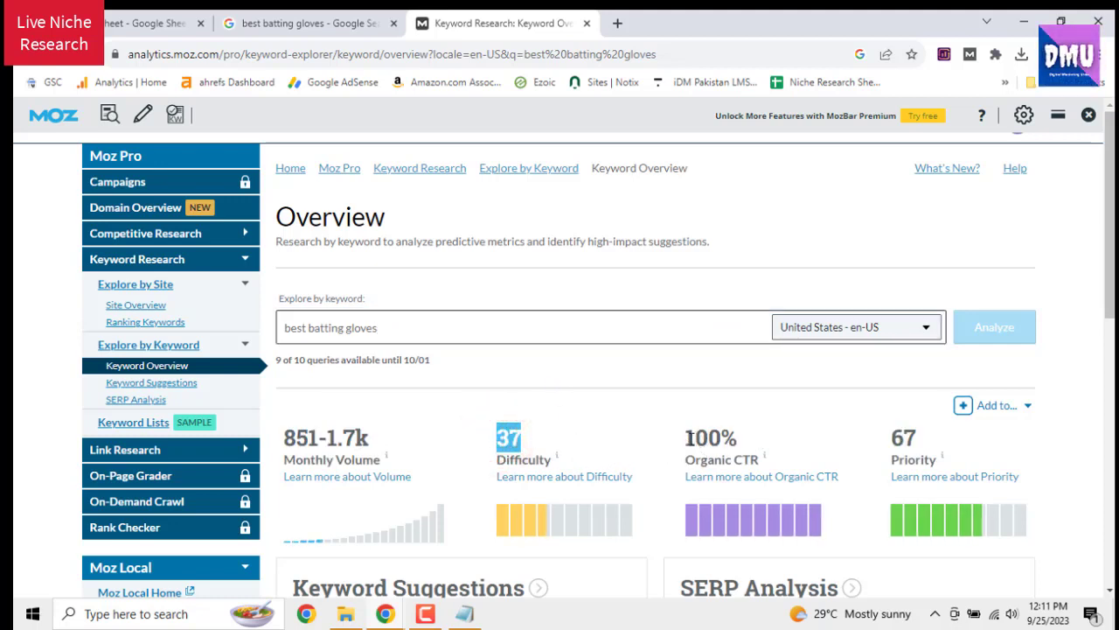
left_click_drag(686, 439, 733, 440)
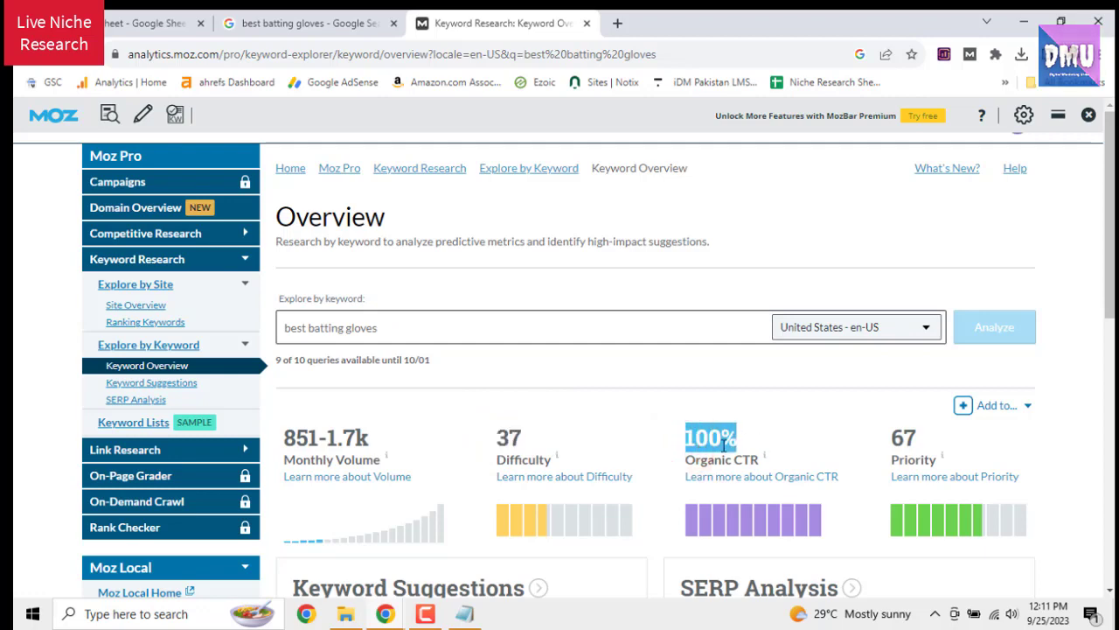
right_click(751, 443)
left_click(757, 452)
left_click(267, 22)
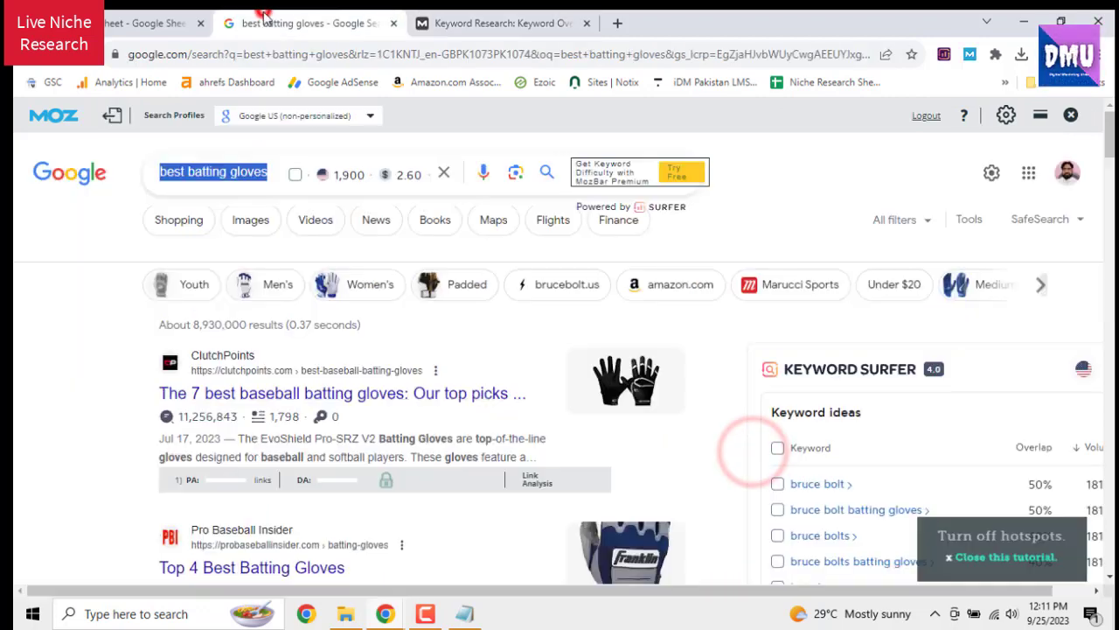
left_click(140, 23)
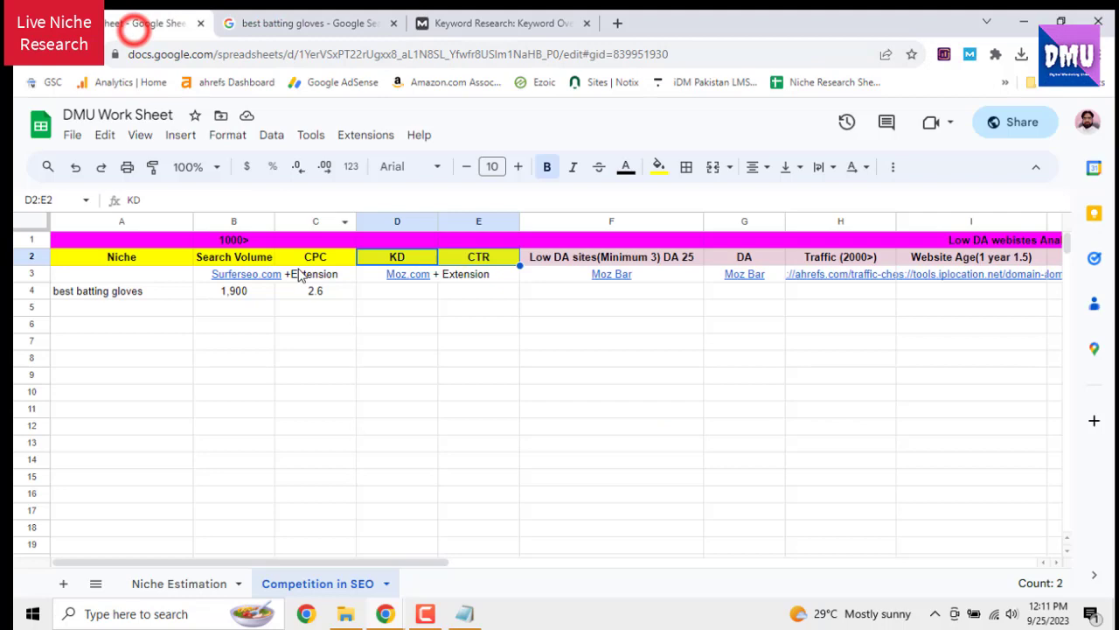
left_click(402, 299)
right_click(462, 297)
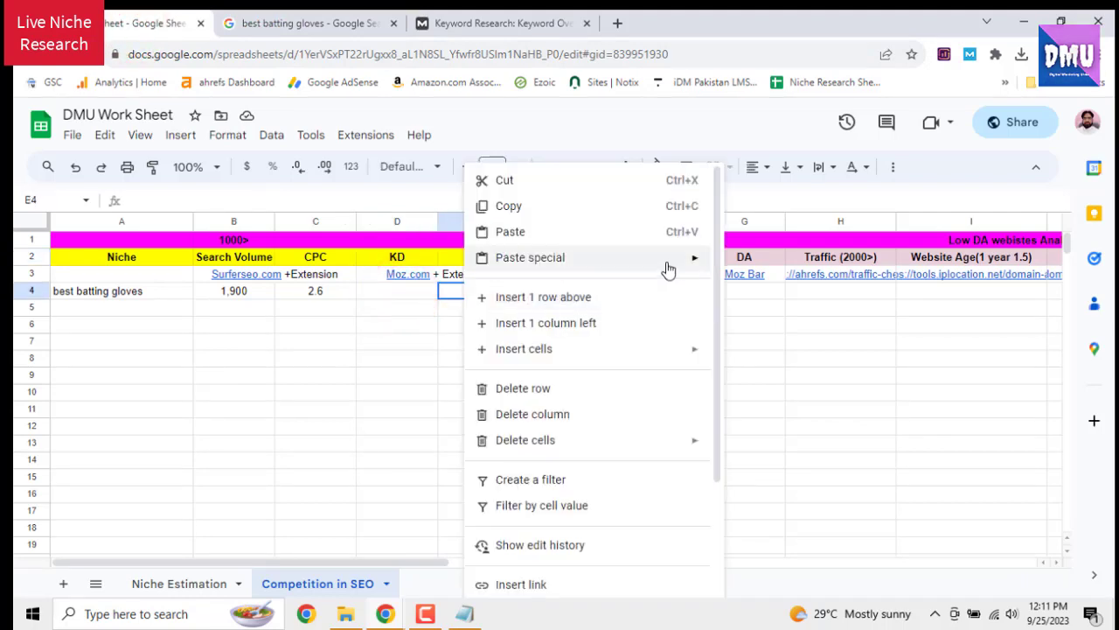
mouse_move(670, 258)
left_click(746, 265)
Look up the keyword's Difficulty in the Moz overview and enter 37 in KD cell D4 of the work sheet
left_click(392, 292)
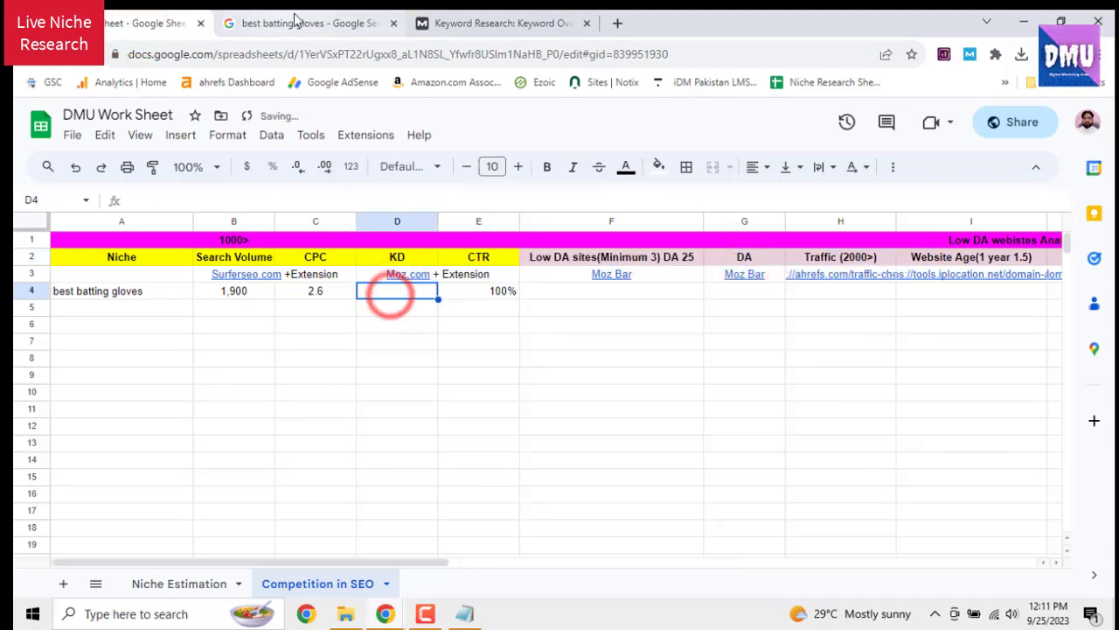
left_click(481, 21)
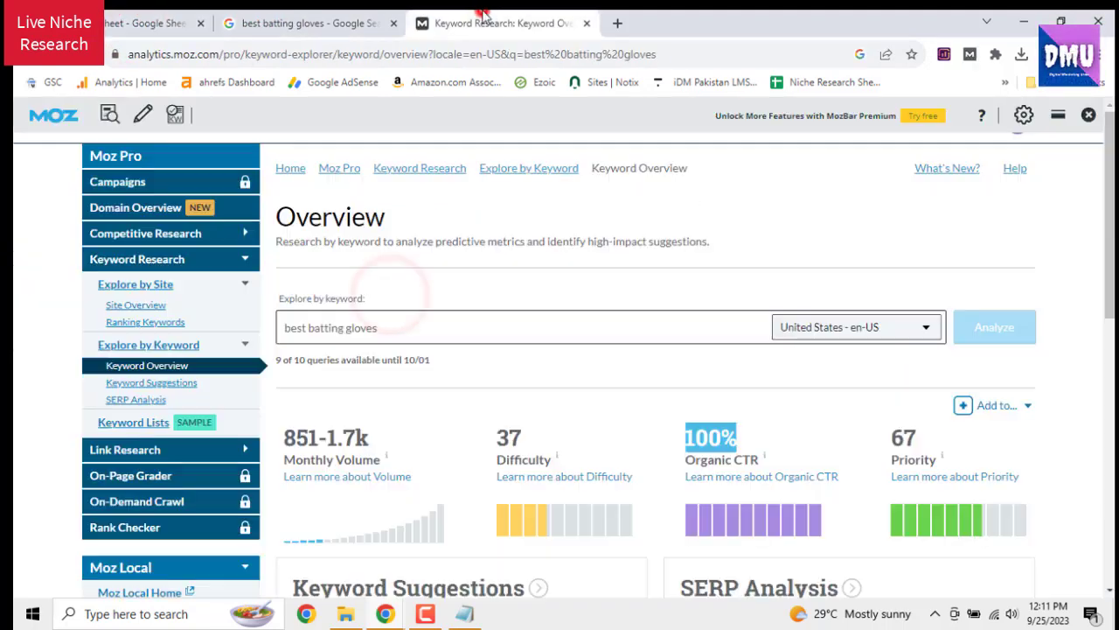
left_click(280, 27)
left_click(144, 23)
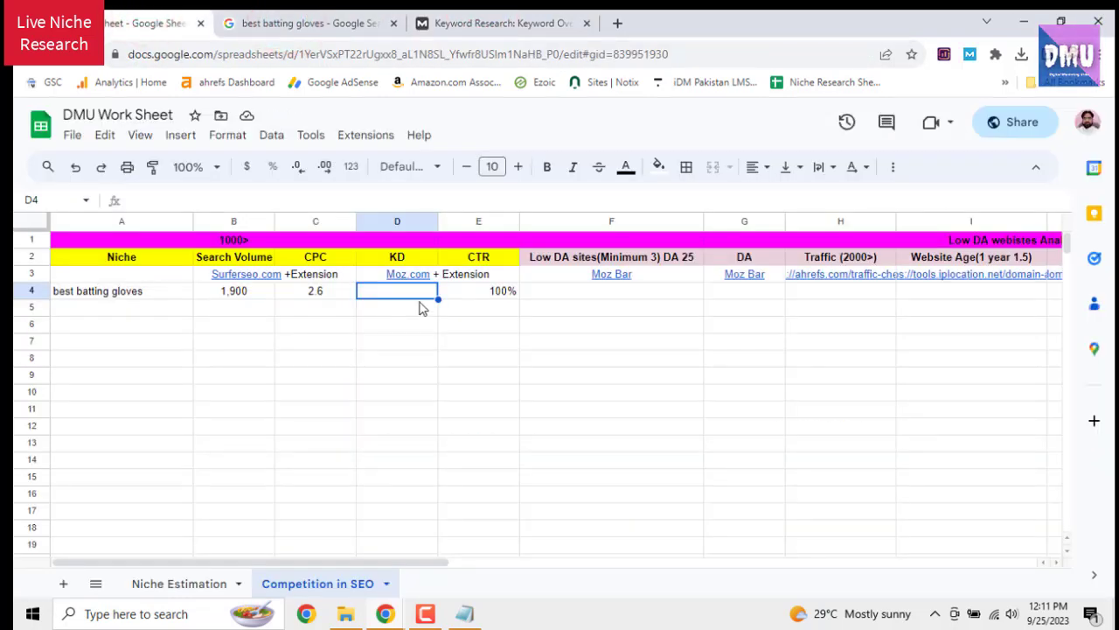
type("3")
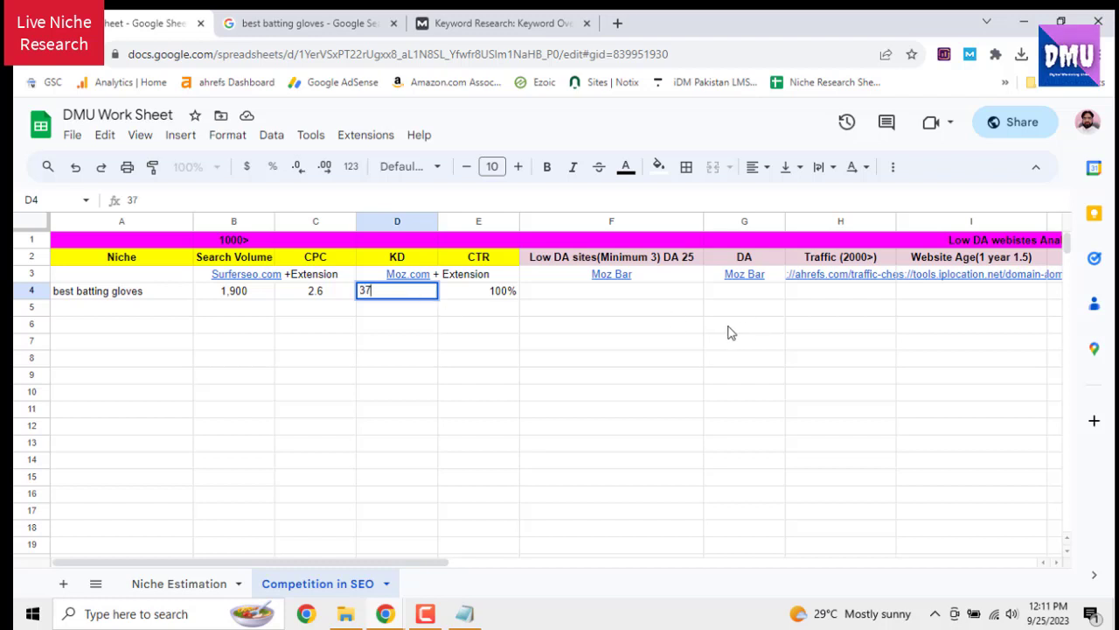
type("7")
left_click(731, 327)
Enter the thresholds 20-25> above the KD header in D1 and 60%> above the CTR header in E1
left_click(404, 239)
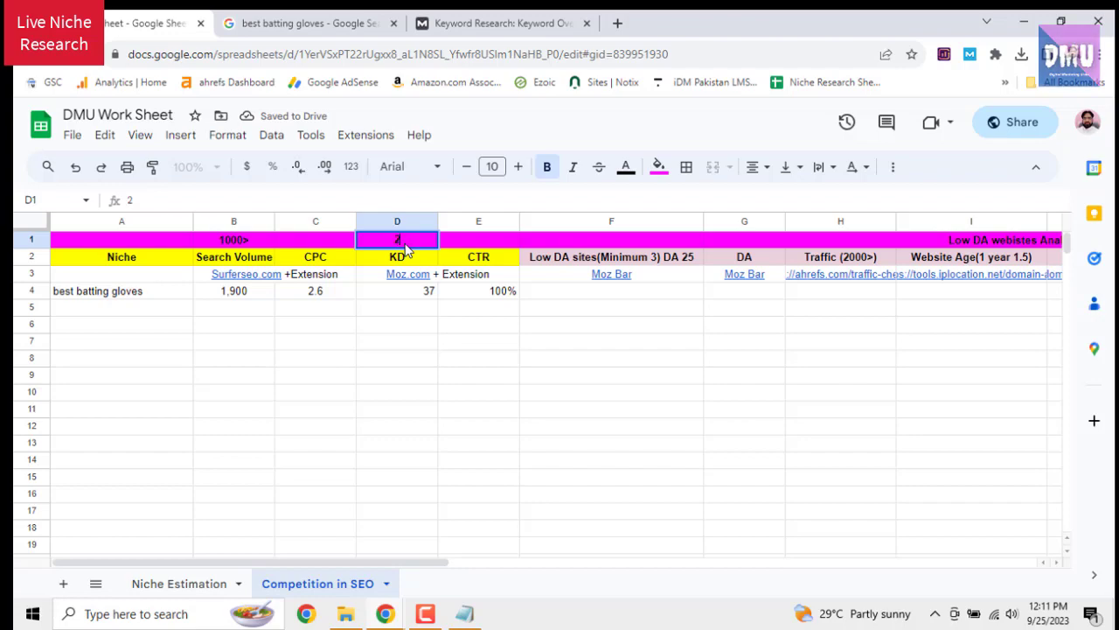
type("0-25>")
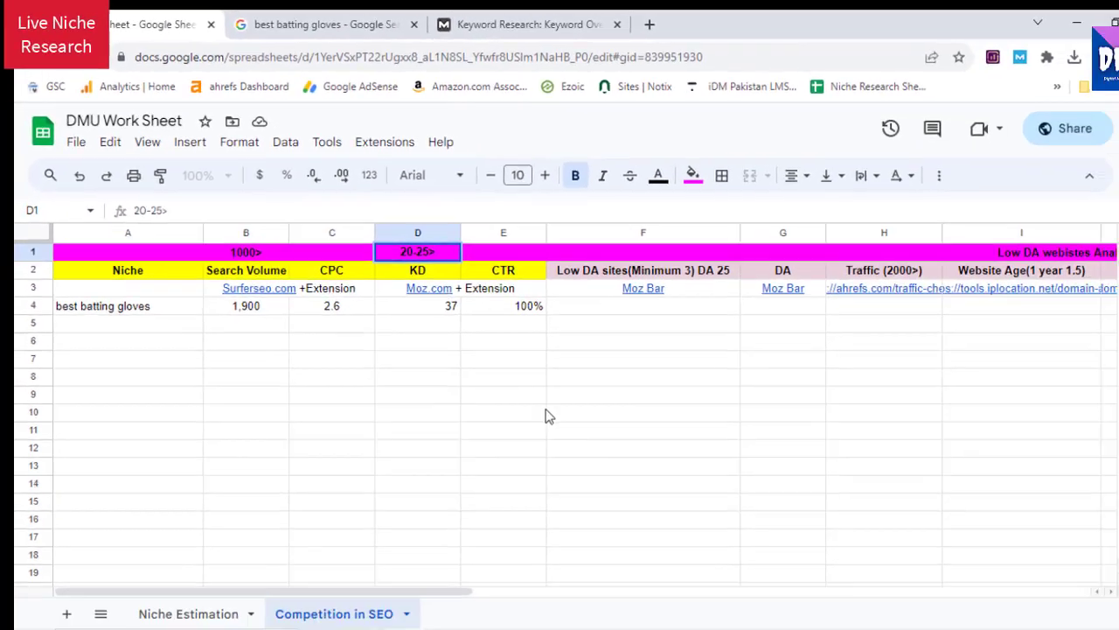
left_click(859, 625)
left_click(532, 259)
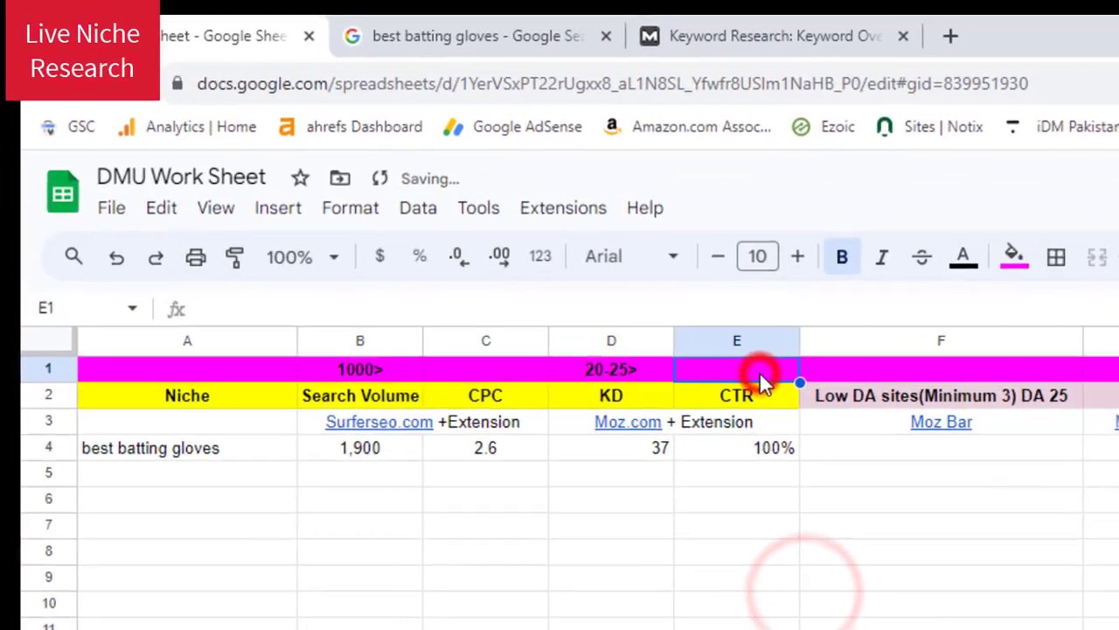
type("60")
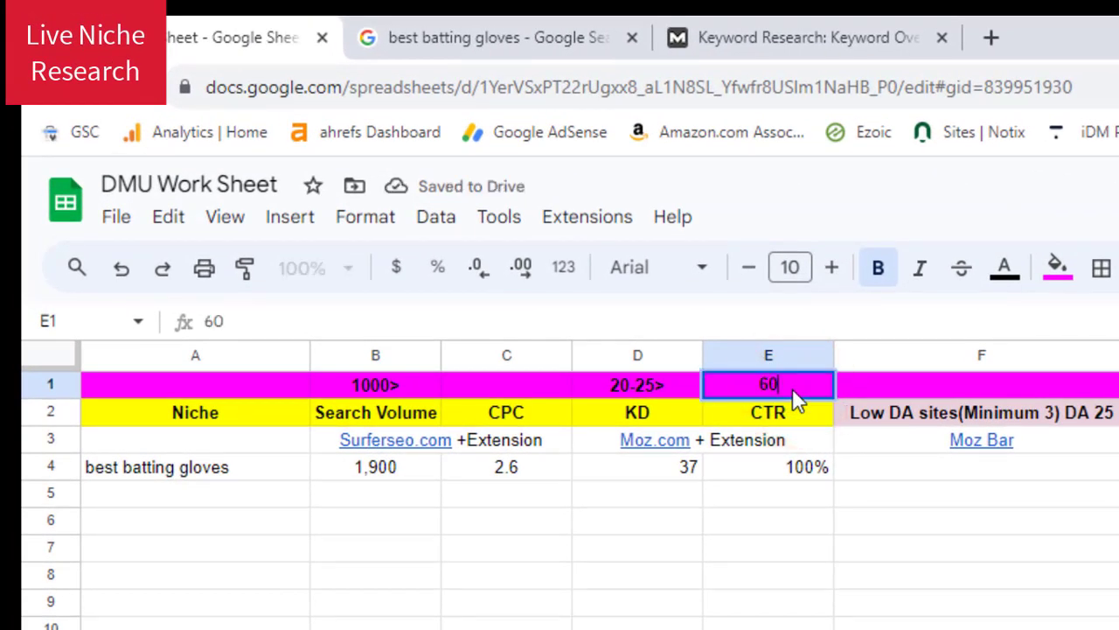
type("%>")
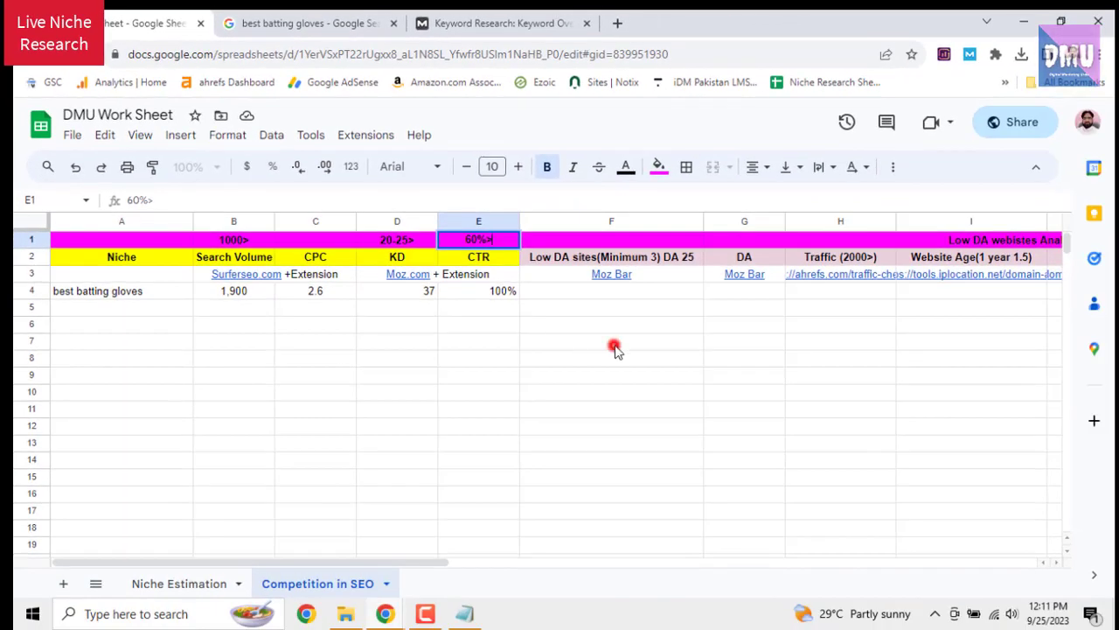
left_click(614, 349)
left_click(630, 239)
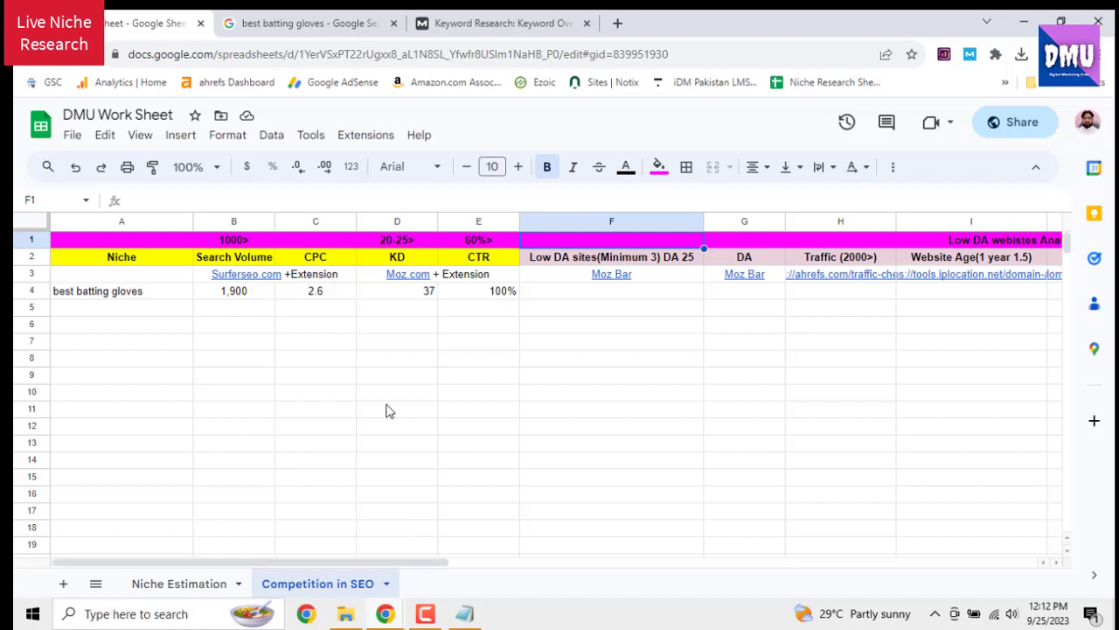
Fill the best batting gloves KD cell D4 with red
left_click(423, 300)
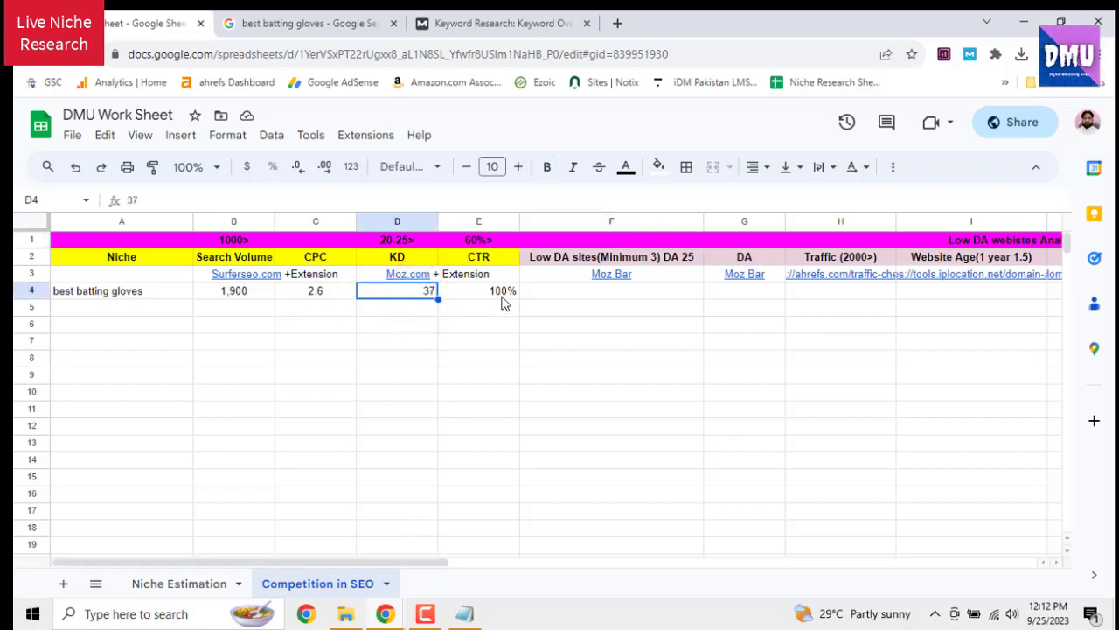
left_click(659, 166)
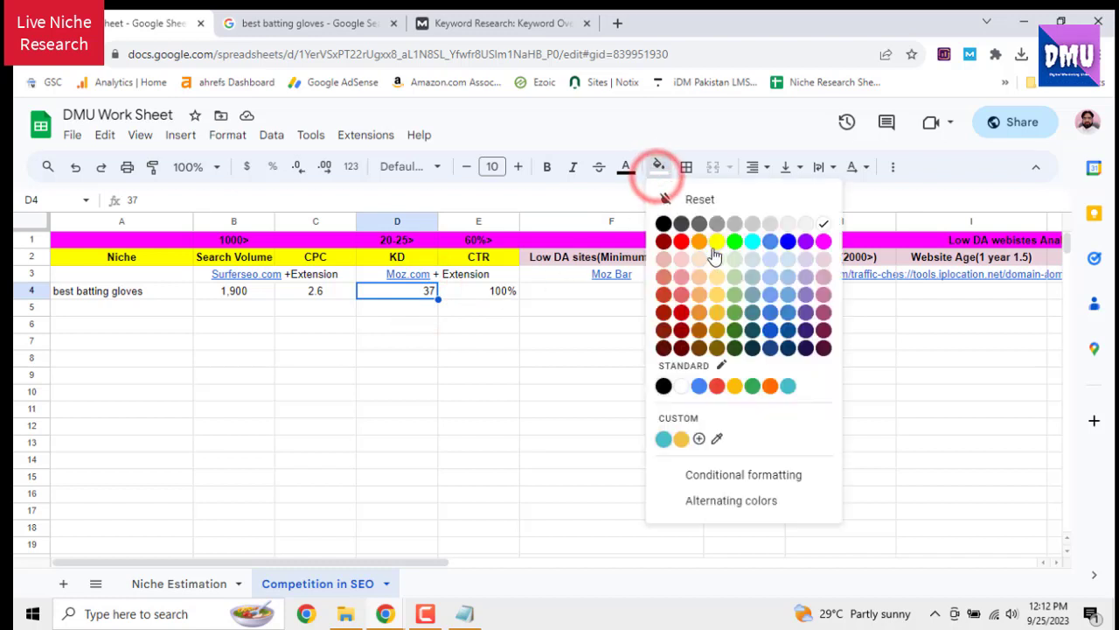
left_click(683, 239)
Center-align the whole CTR column E of the work sheet
left_click_drag(444, 562, 488, 557)
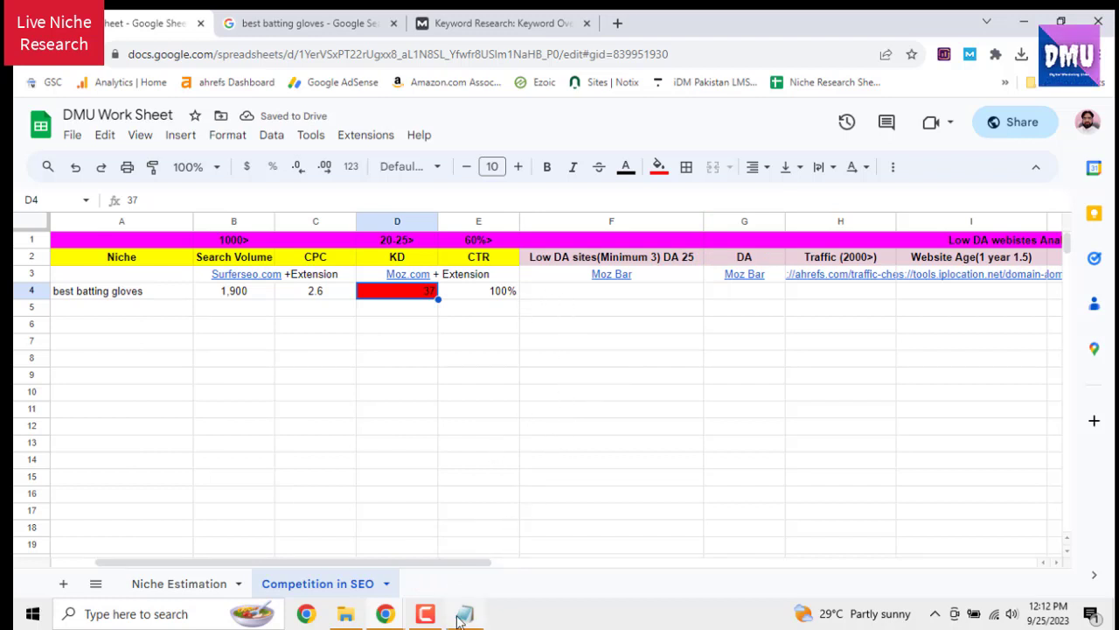
left_click_drag(474, 566, 554, 567)
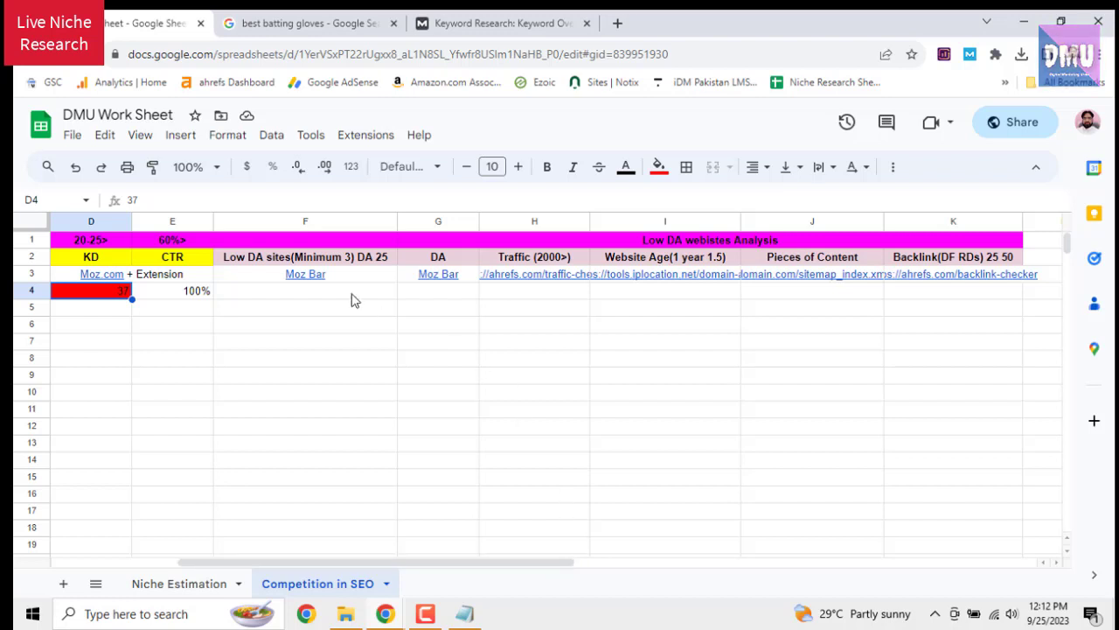
left_click(189, 222)
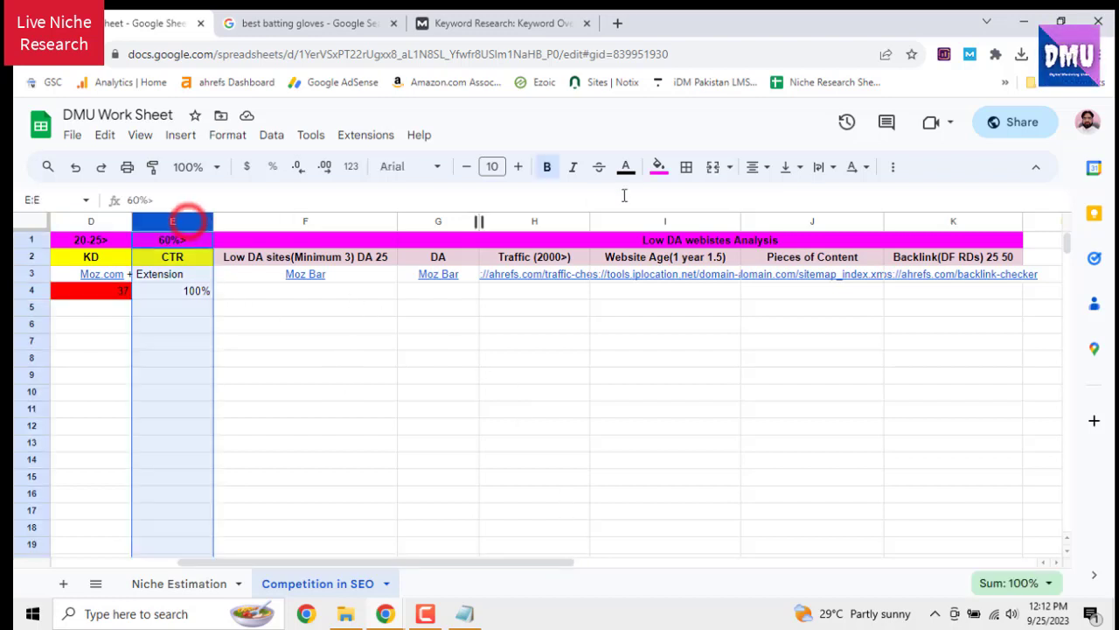
left_click(752, 167)
left_click(783, 197)
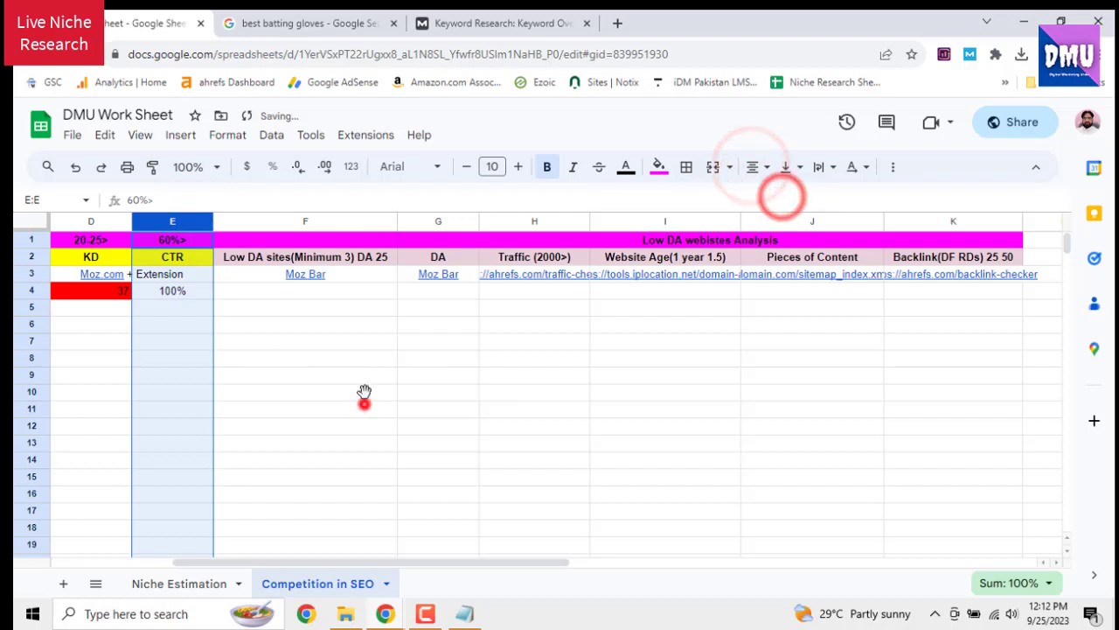
left_click(364, 405)
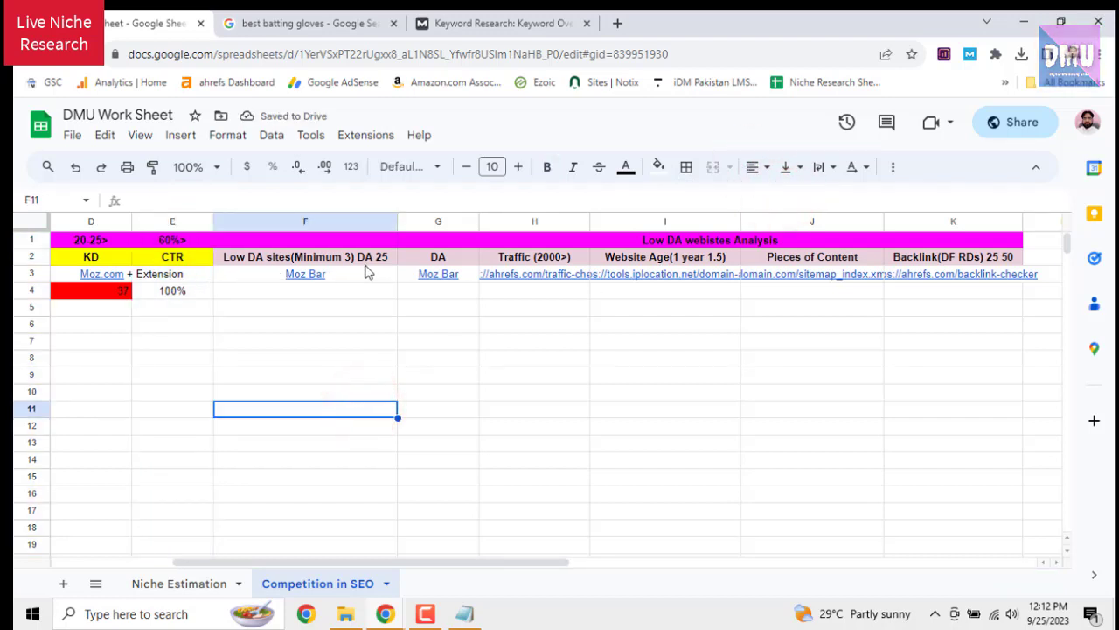
Look through the Google results for best batting gloves to examine the ranking sites and their MozBar rows
left_click(337, 23)
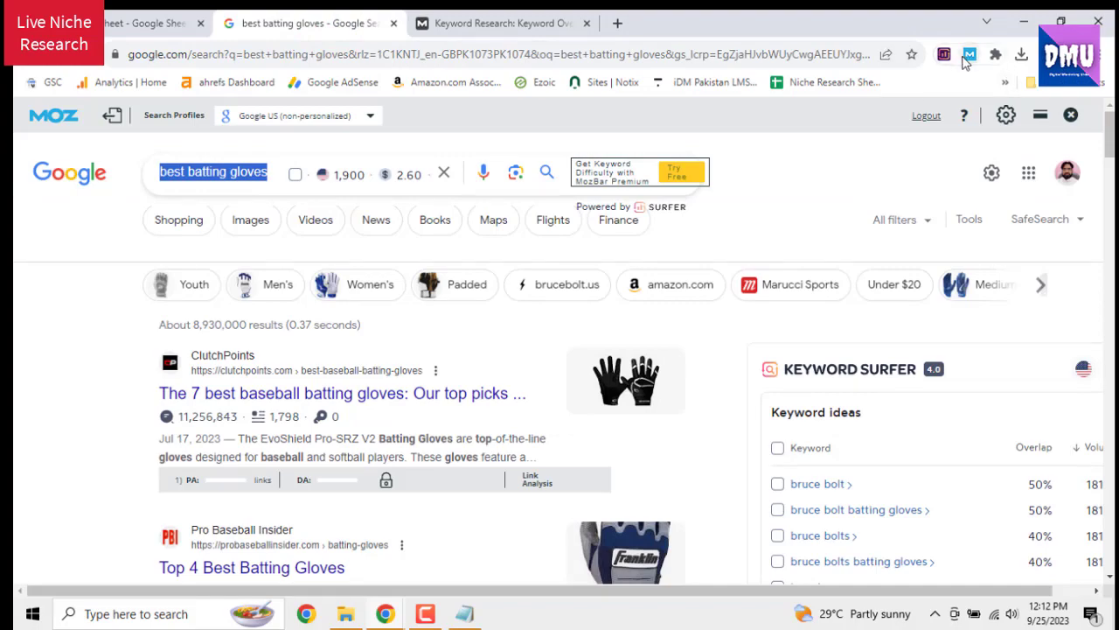
scroll(564, 426, "down", 7)
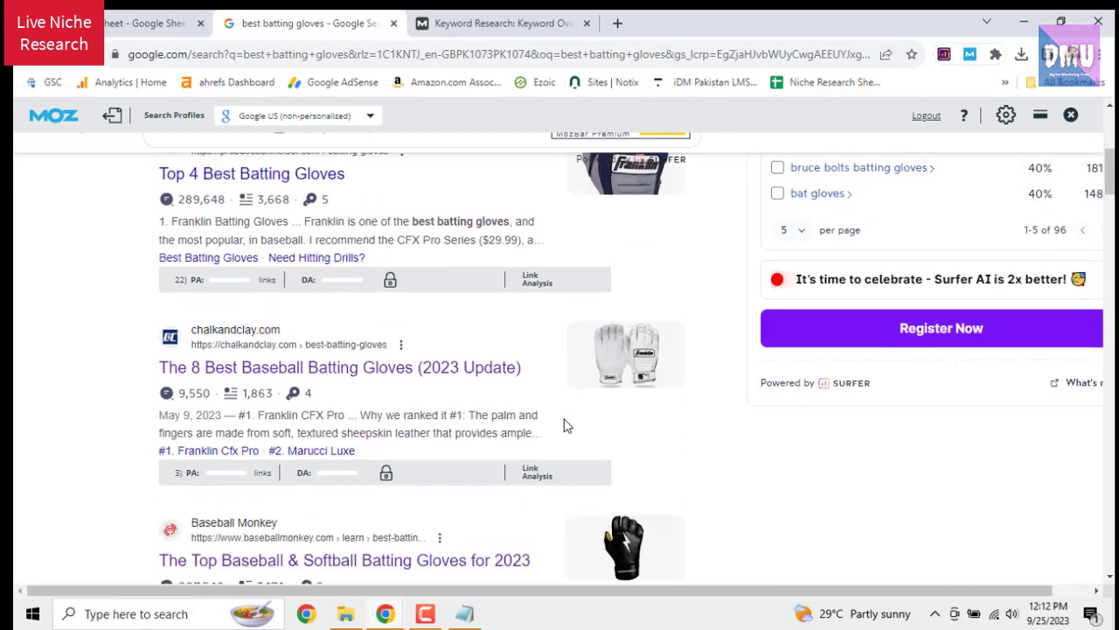
scroll(563, 426, "down", 10)
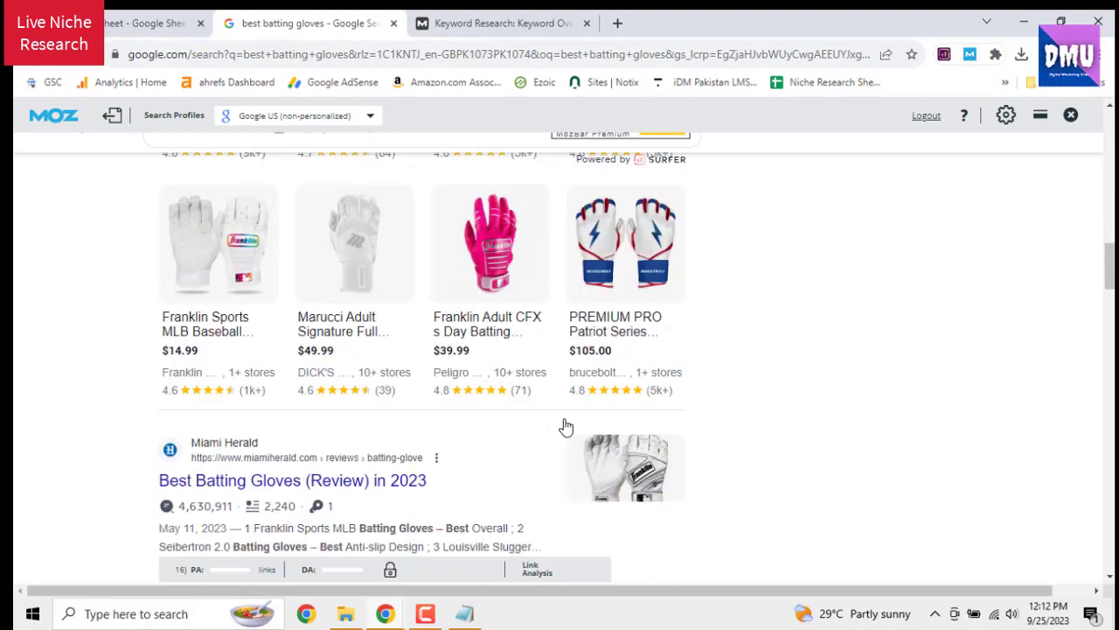
scroll(564, 426, "down", 1)
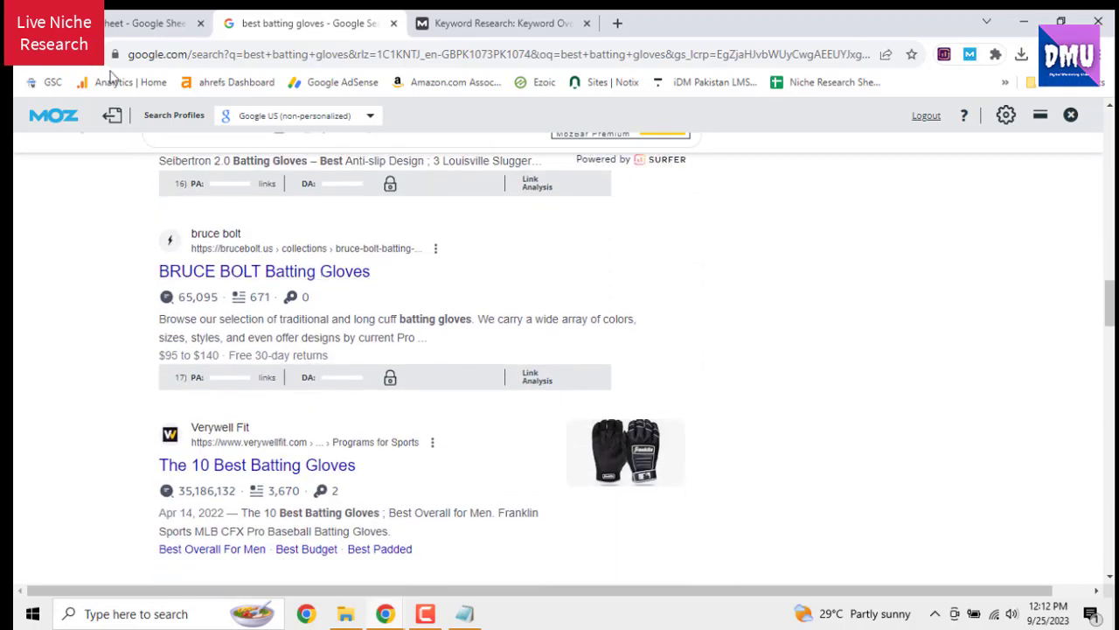
scroll(520, 467, "down", 6)
scroll(534, 471, "up", 3)
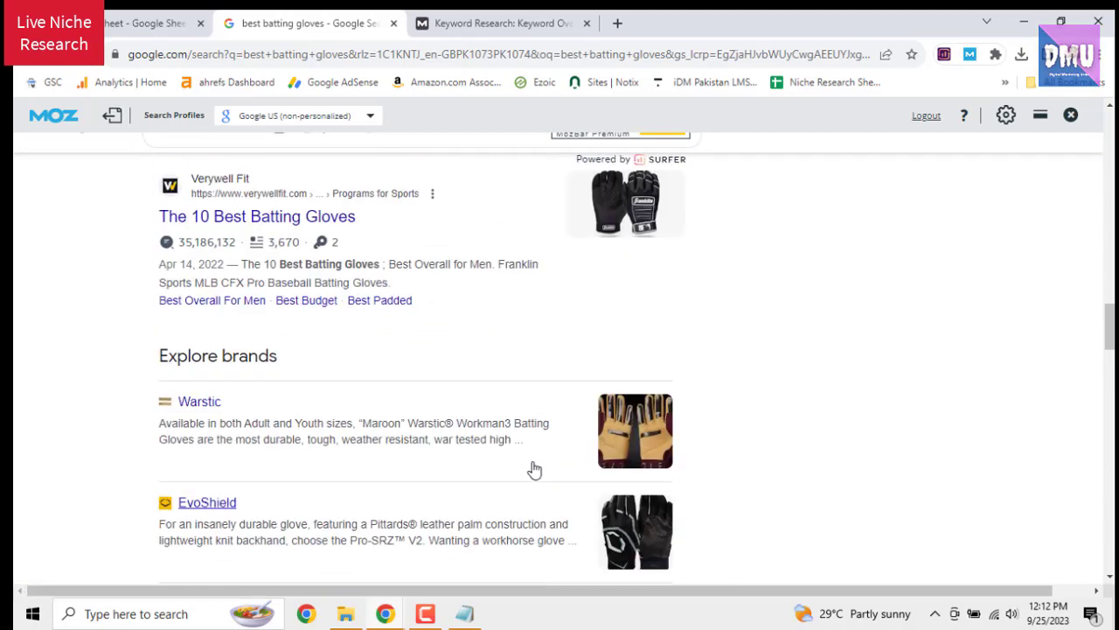
scroll(535, 470, "up", 5)
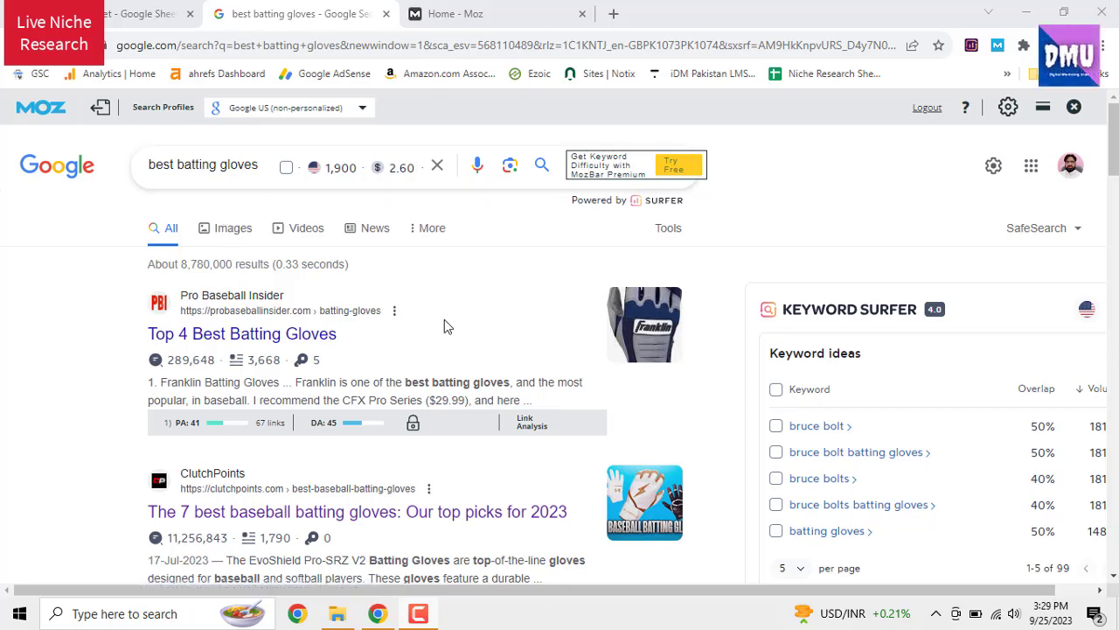
Review the niche, search volume, CPC, KD and CTR entries for best batting gloves in row 4 of the work sheet
left_click(148, 13)
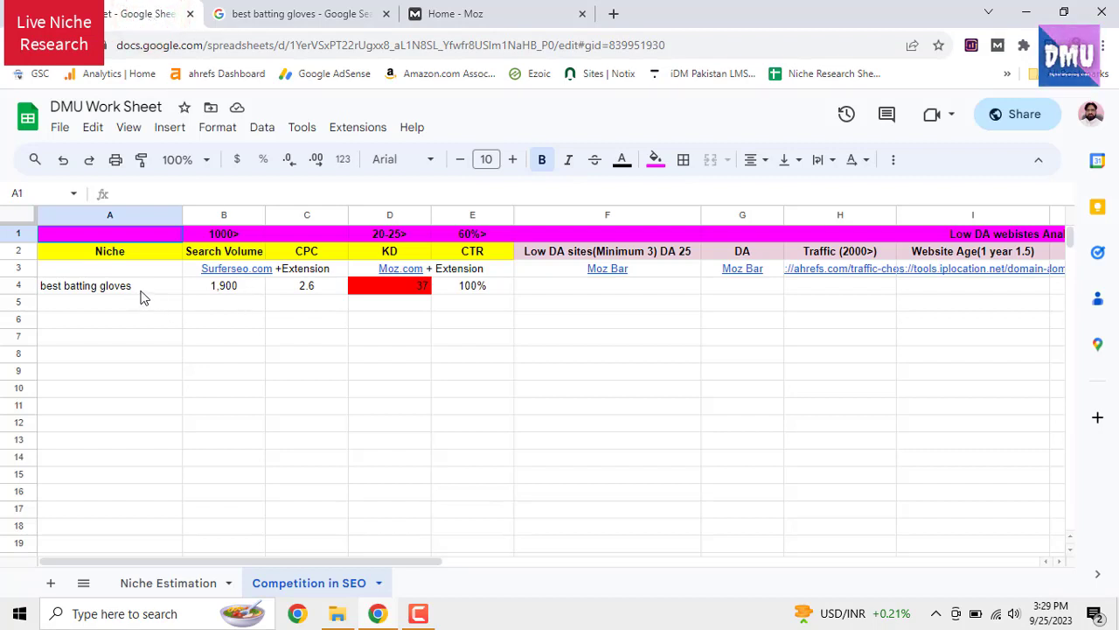
left_click(142, 290)
left_click(233, 289)
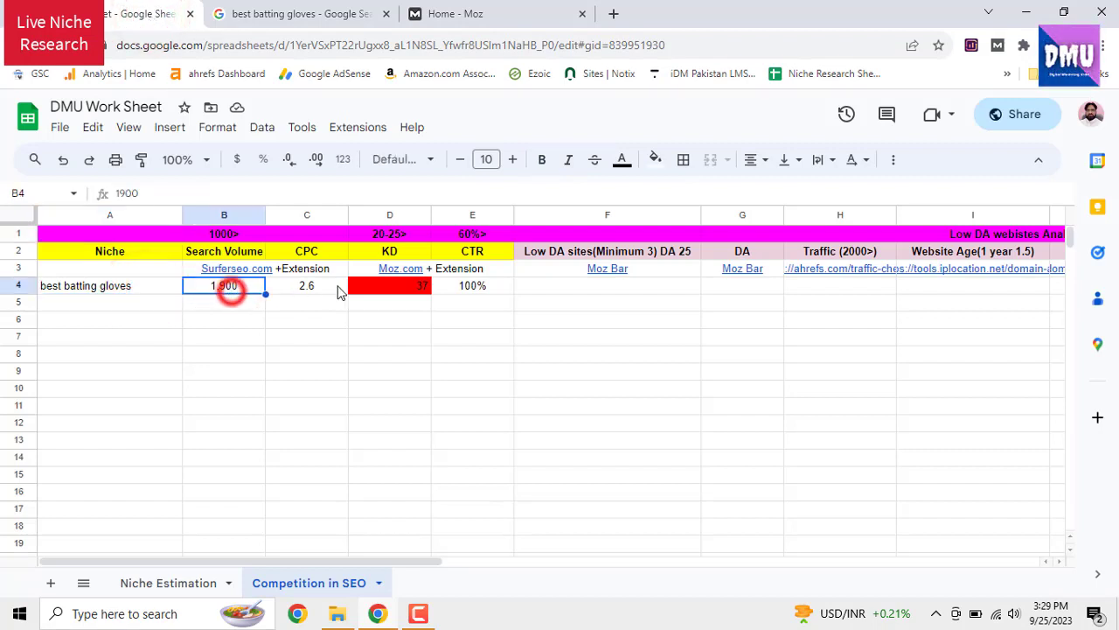
left_click(342, 288)
left_click(441, 286)
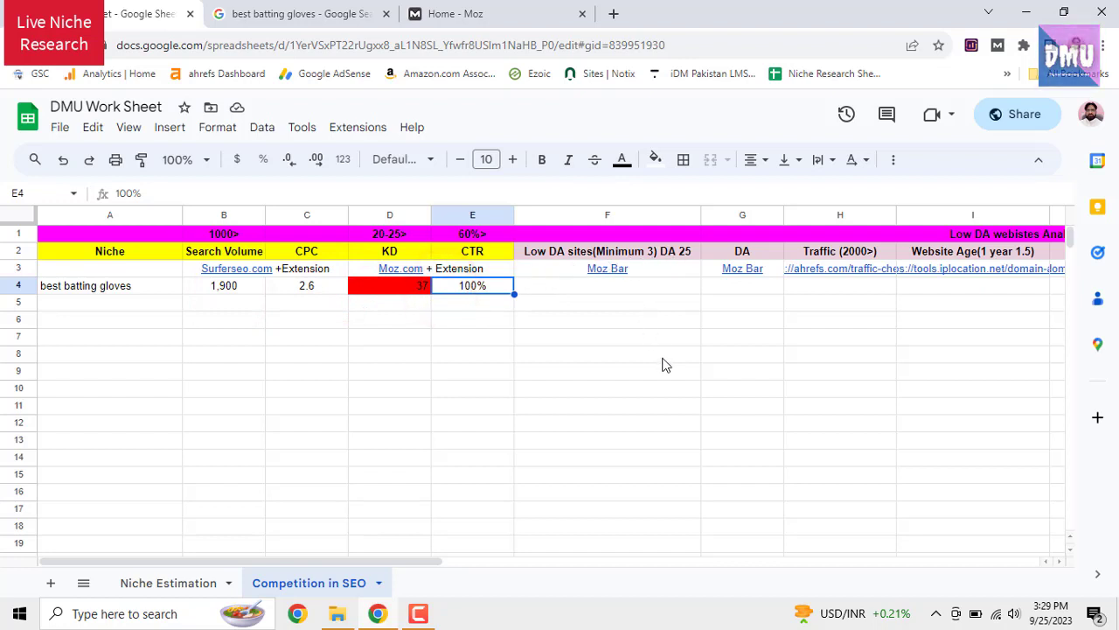
left_click(171, 295)
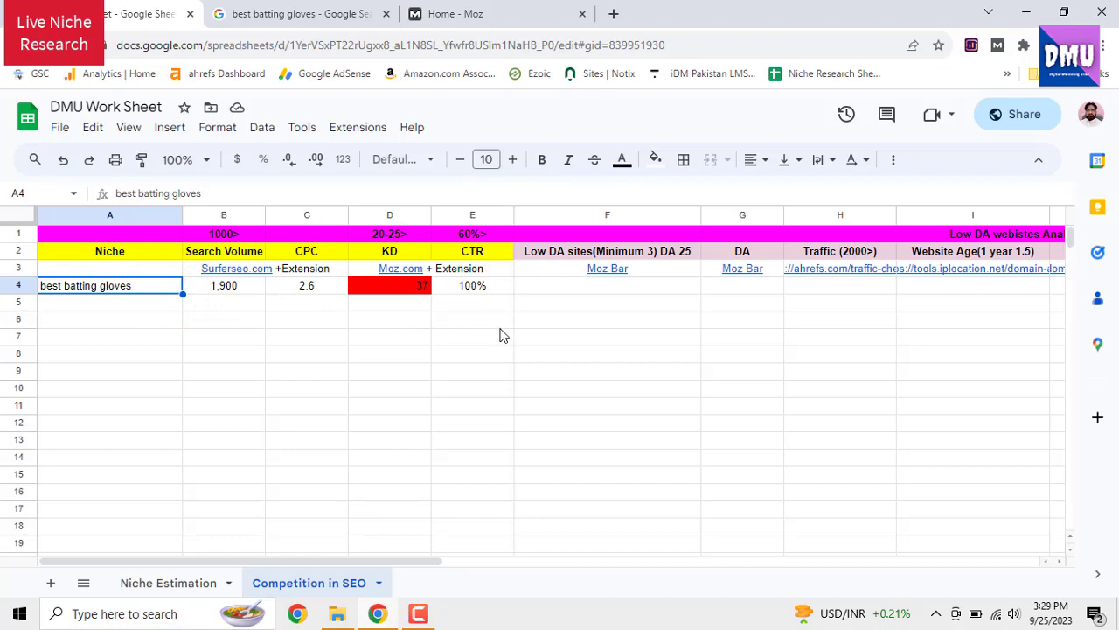
Examine the MozBar PA and DA of the Google results, then check the low-DA sites requirement in header F2 of the work sheet
left_click(319, 10)
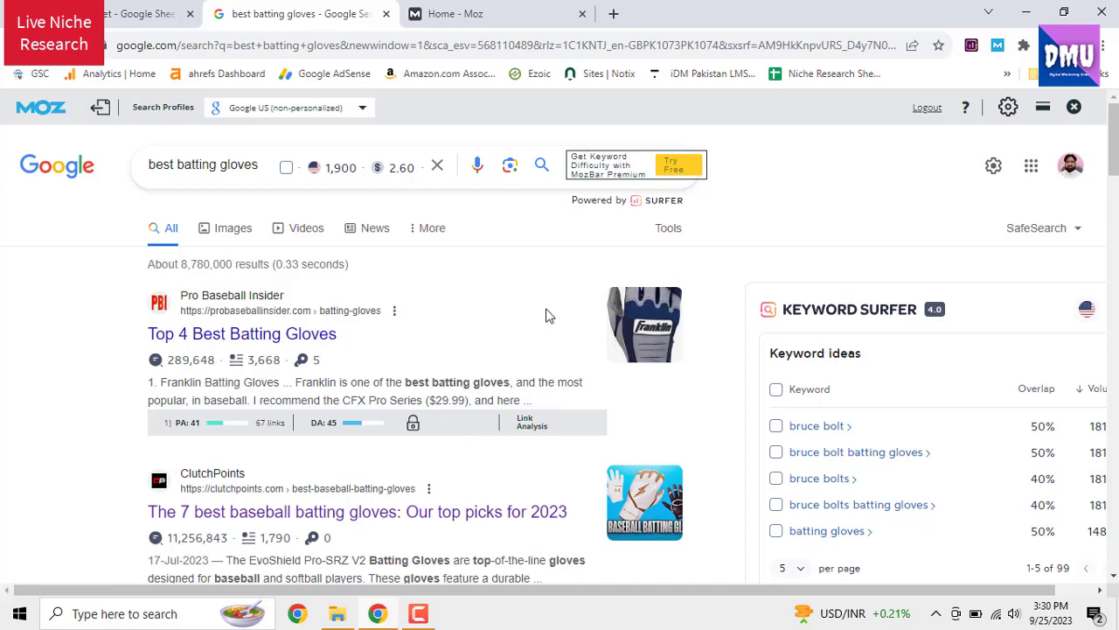
scroll(546, 316, "down", 5)
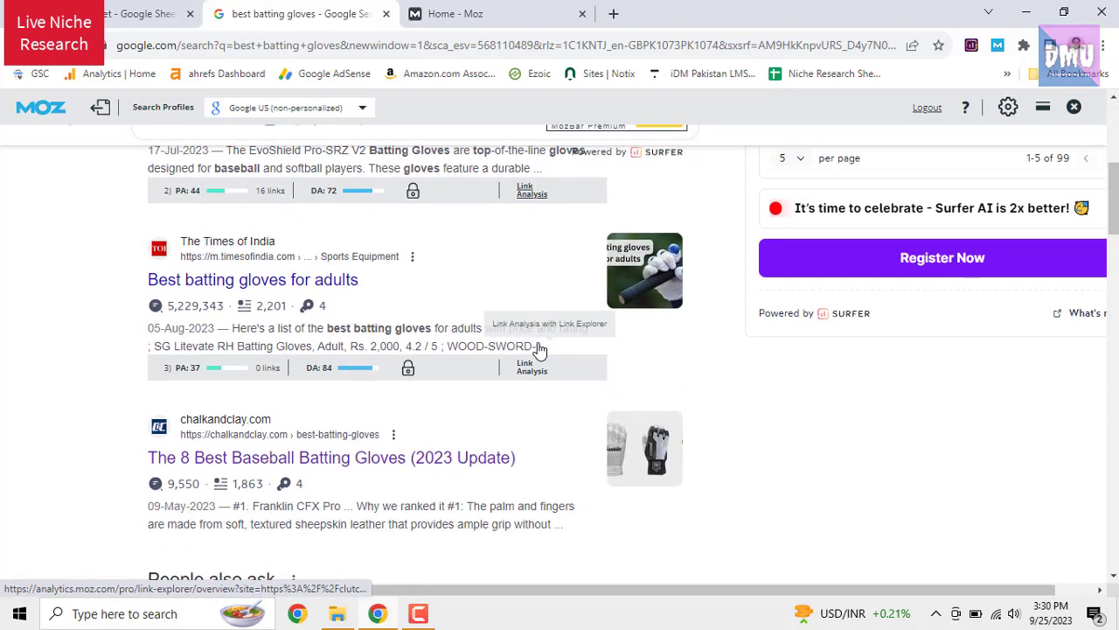
scroll(538, 348, "down", 1)
left_click(150, 11)
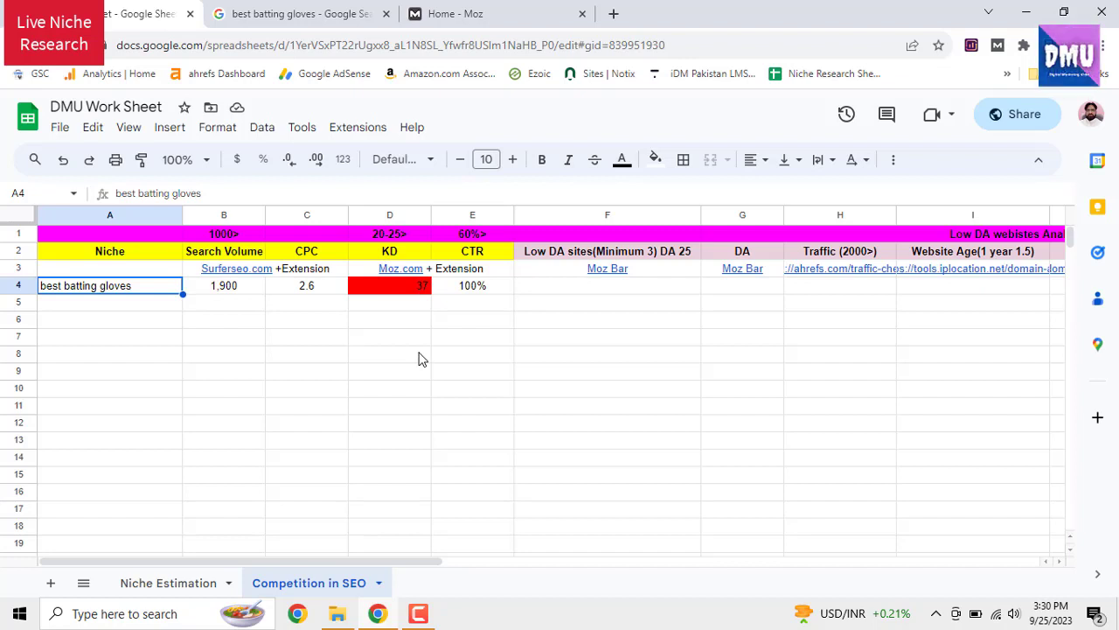
left_click(554, 254)
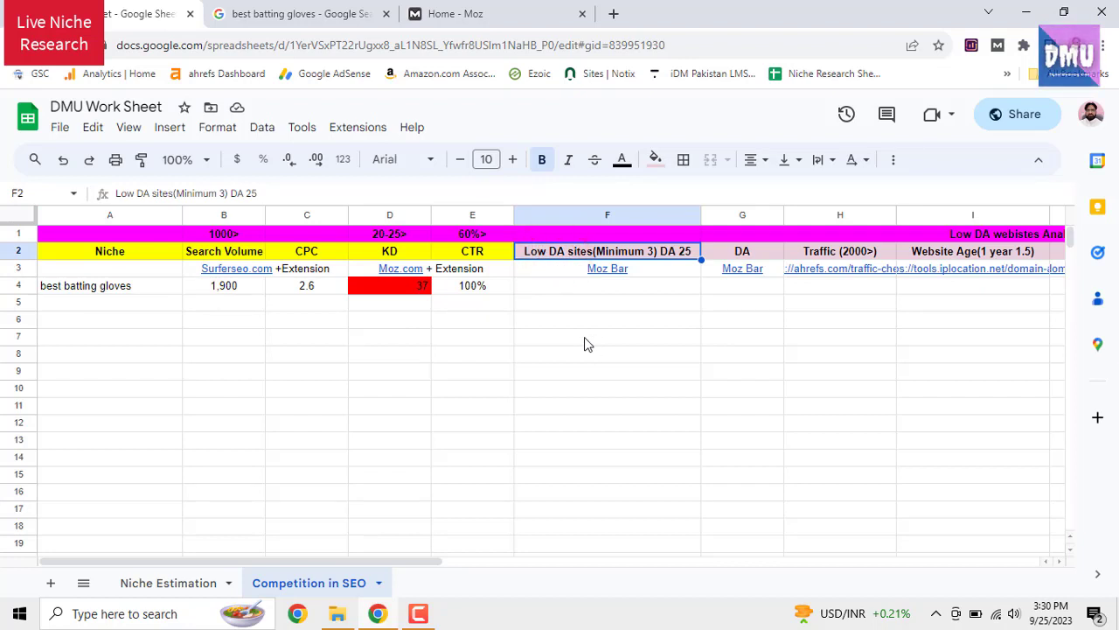
Switch to the "best batting gloves" search results and examine the domain authority of the top-ranking sites
left_click(585, 291)
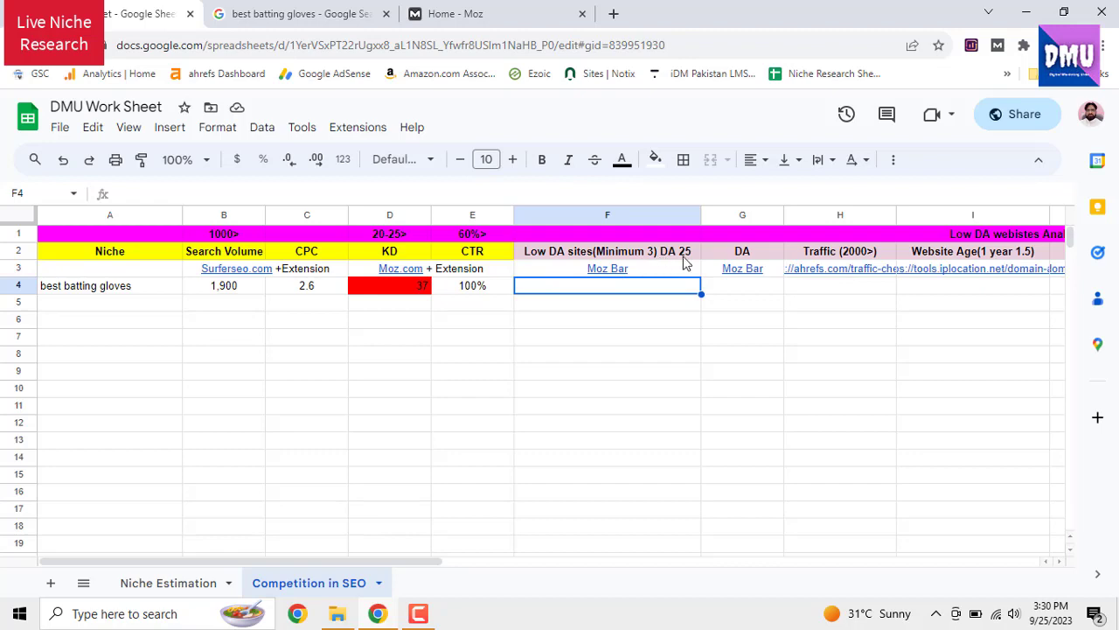
left_click(297, 13)
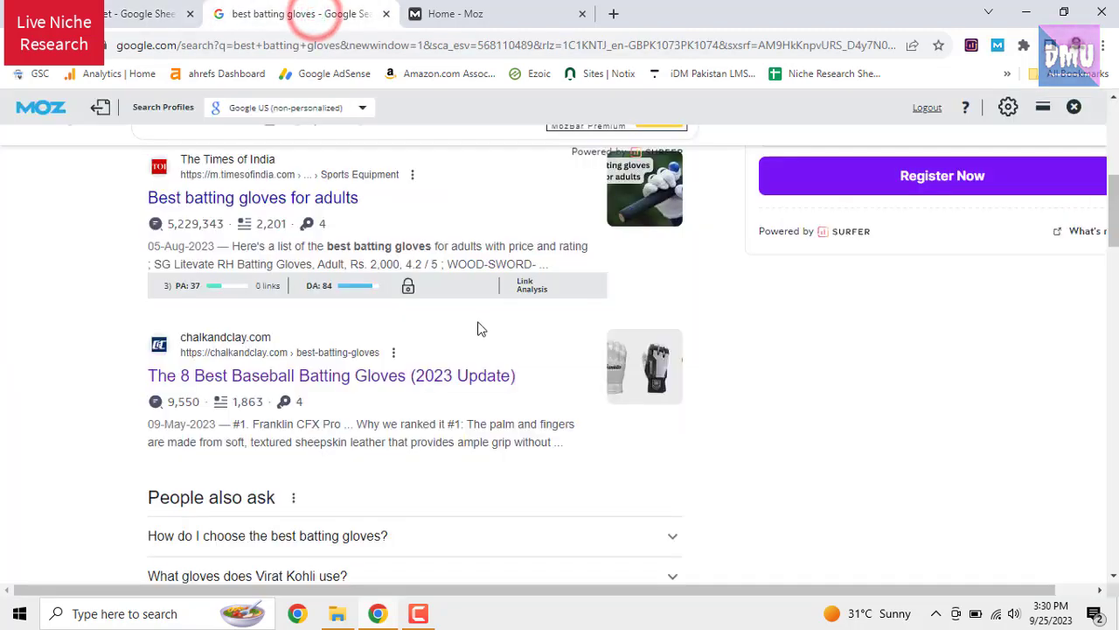
scroll(480, 340, "up", 3)
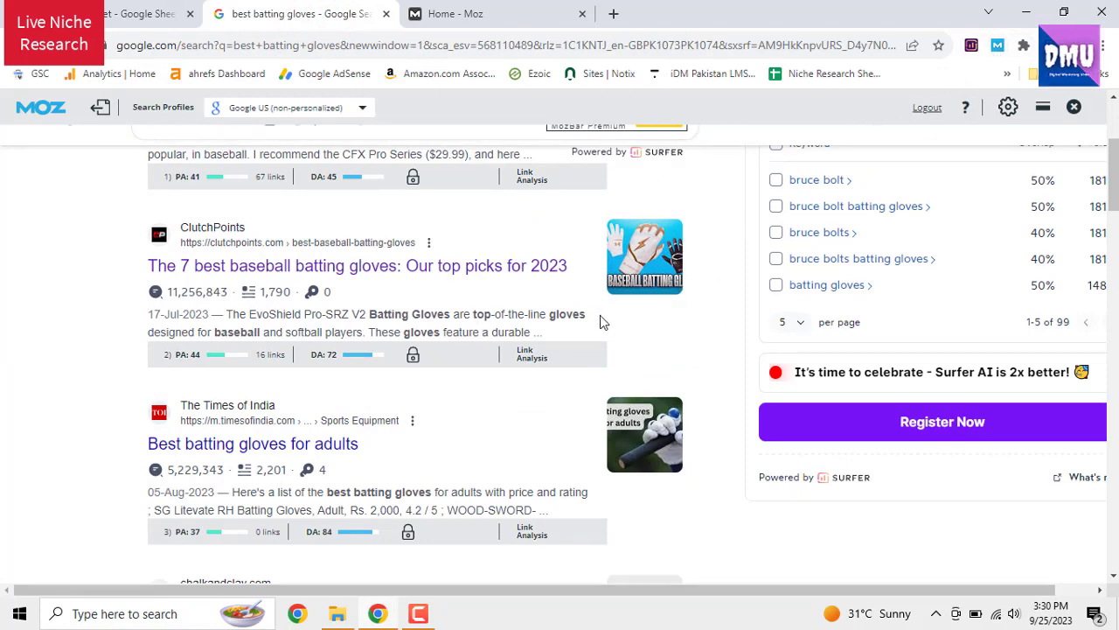
scroll(542, 297, "down", 1)
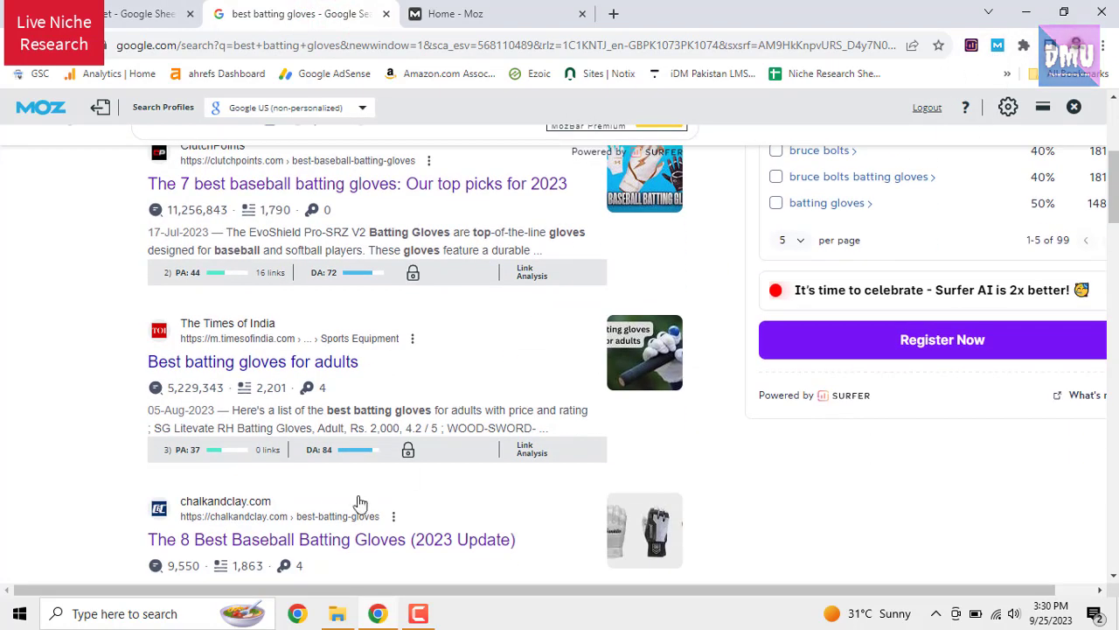
double_click(309, 450)
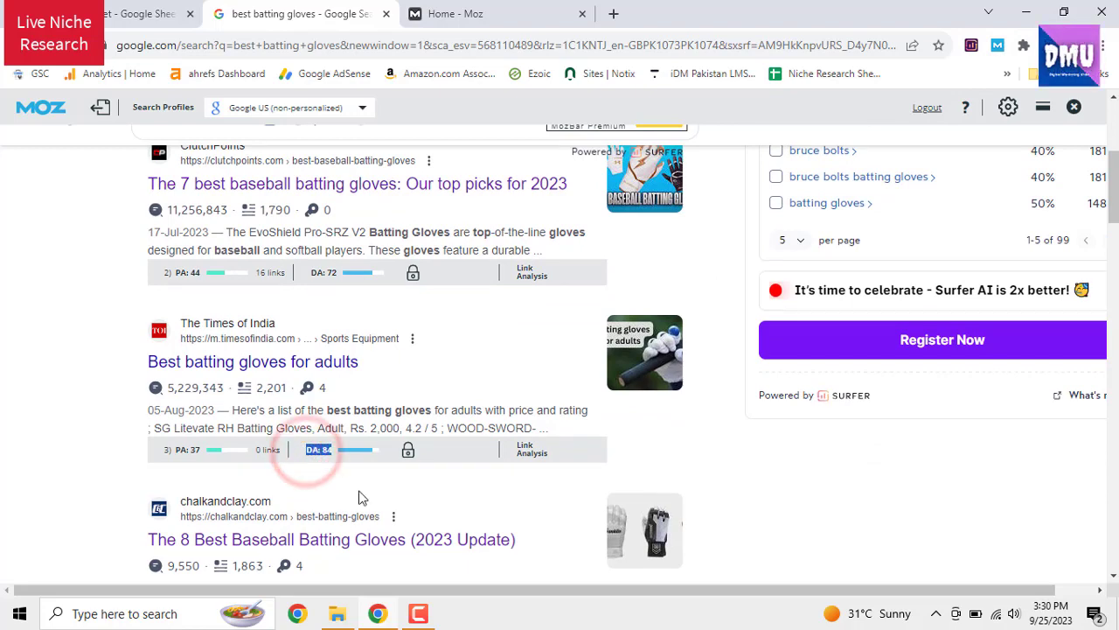
scroll(360, 500, "down", 2)
scroll(364, 501, "down", 4)
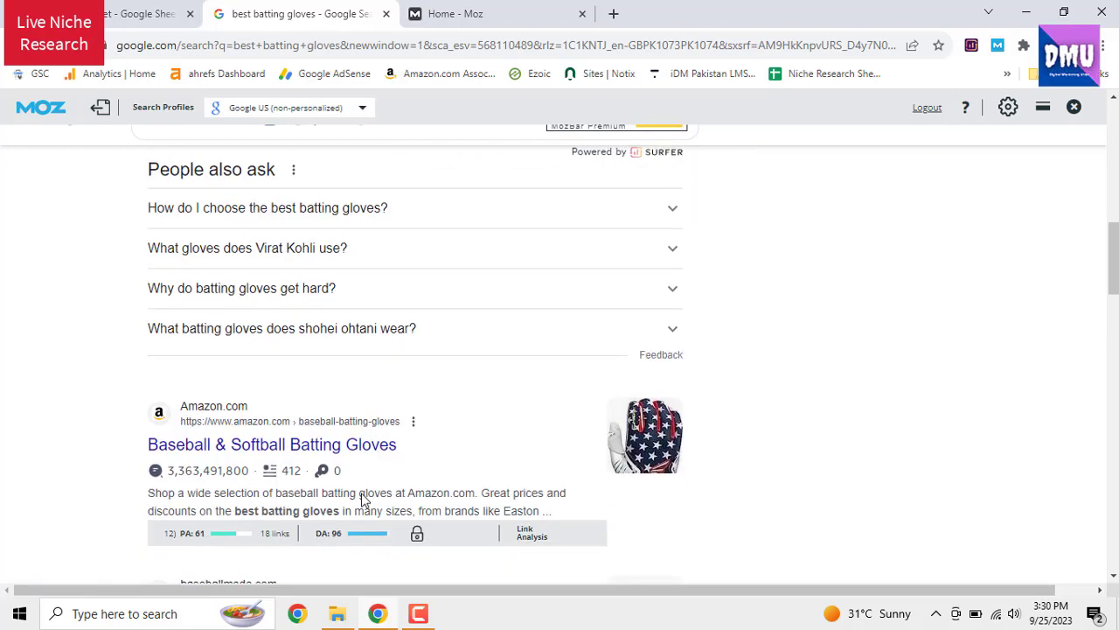
scroll(363, 494, "up", 2)
scroll(363, 494, "up", 2)
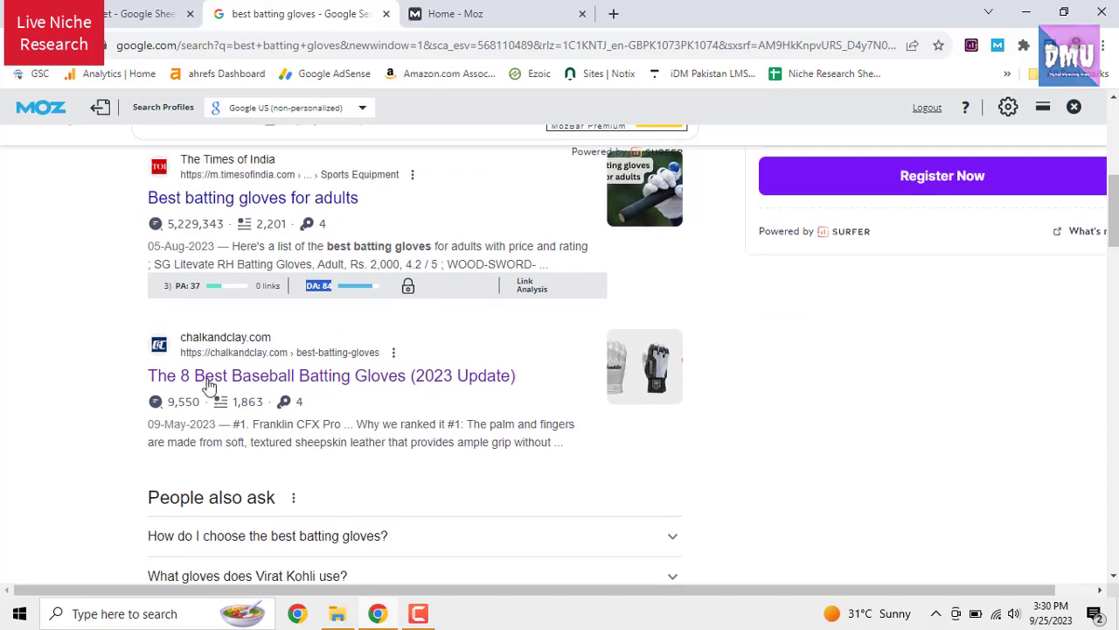
Open the chalkandclay.com article on the 8 best baseball batting gloves in a new tab and check its domain authority
right_click(388, 390)
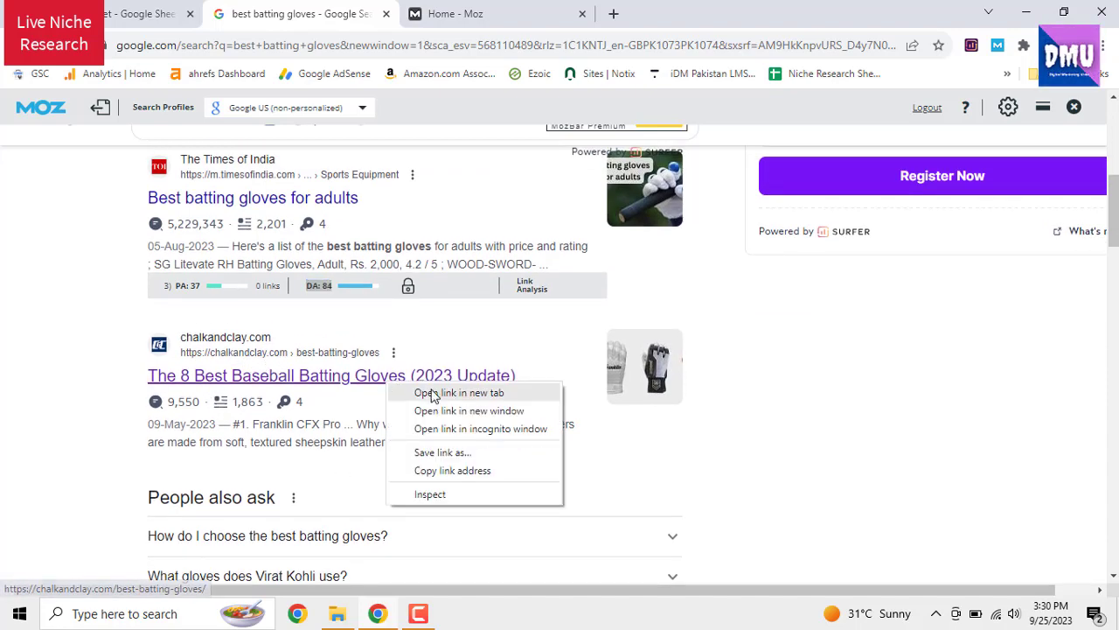
left_click(431, 391)
left_click(512, 13)
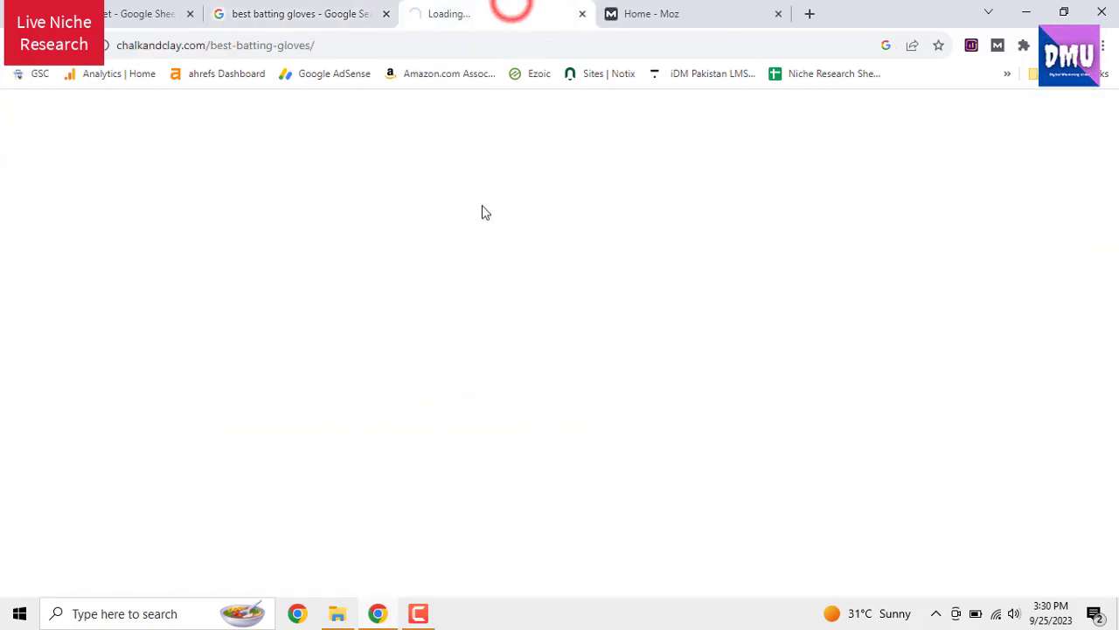
left_click(341, 13)
scroll(494, 336, "down", 6)
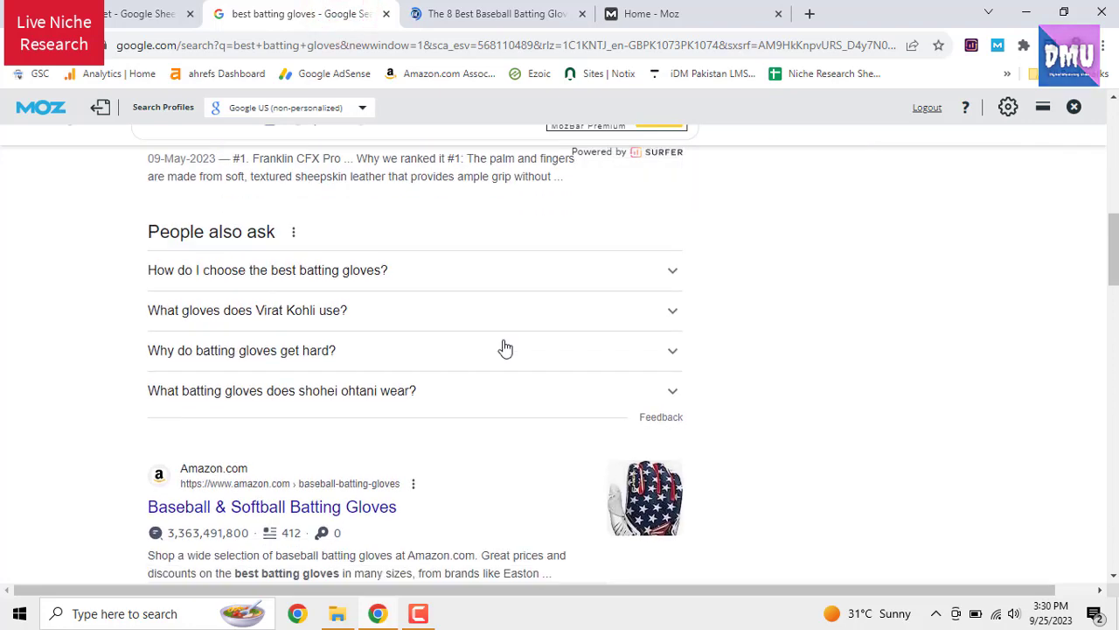
scroll(506, 347, "up", 1)
scroll(505, 348, "up", 1)
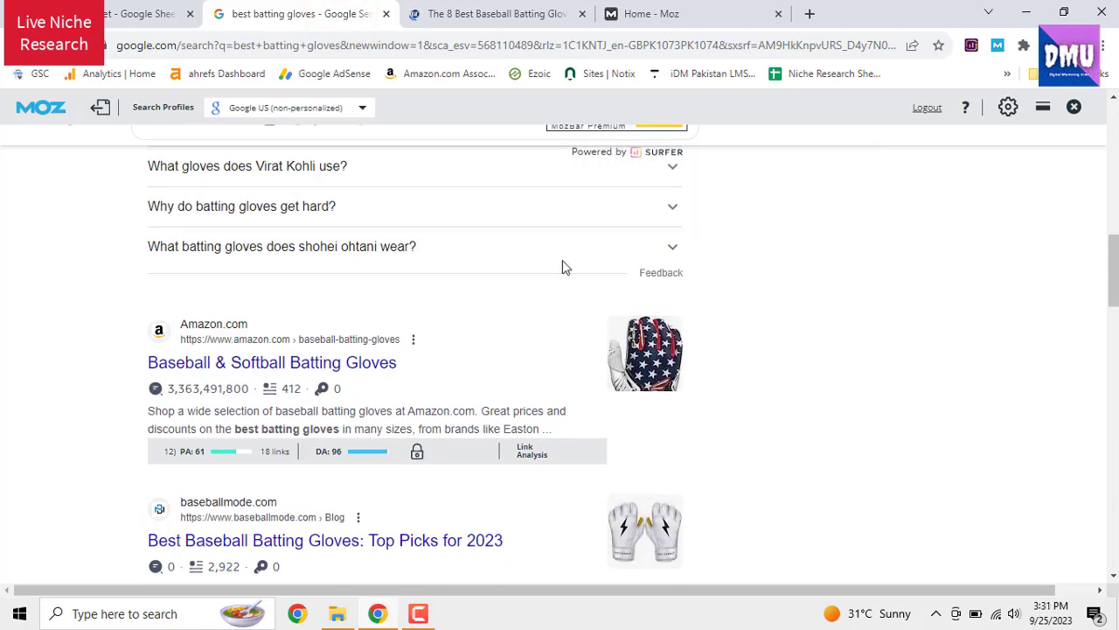
left_click(522, 8)
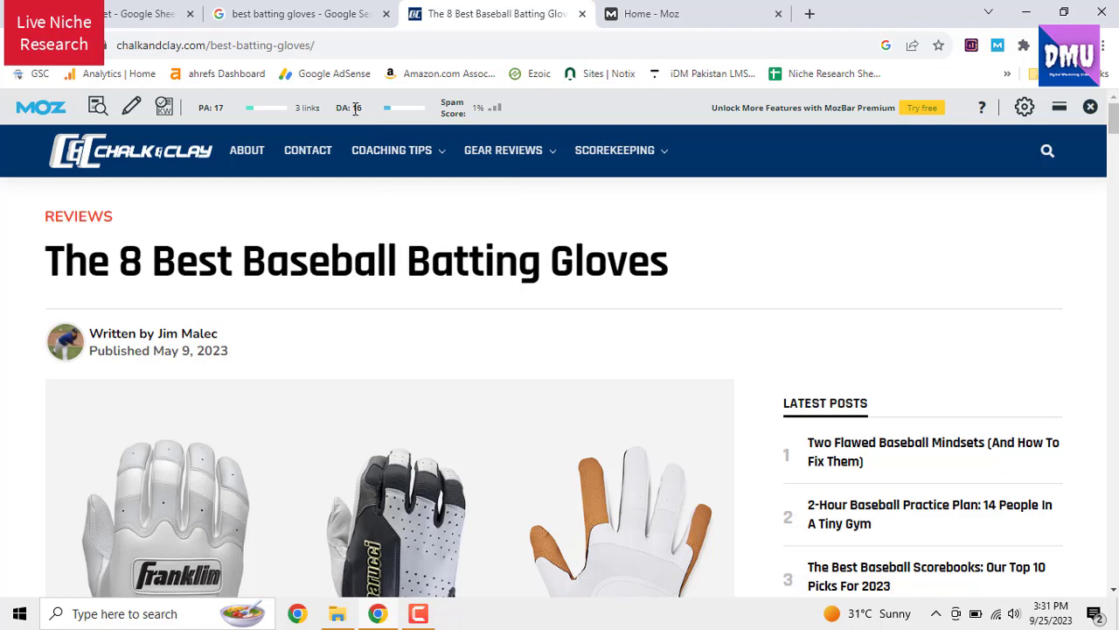
left_click_drag(207, 47, 106, 49)
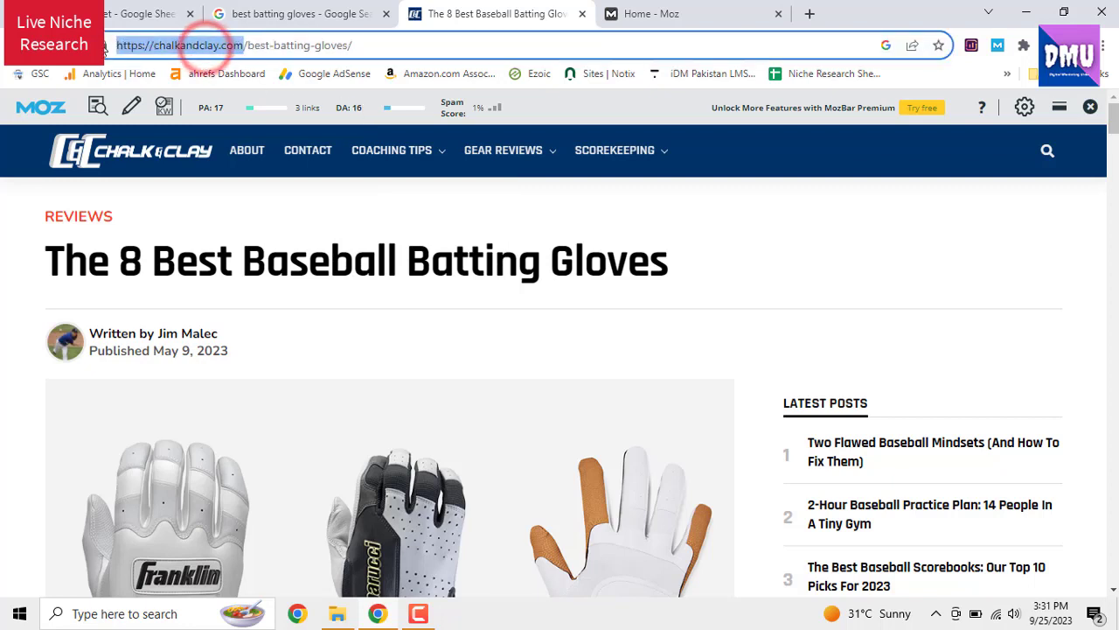
right_click(225, 44)
left_click(280, 143)
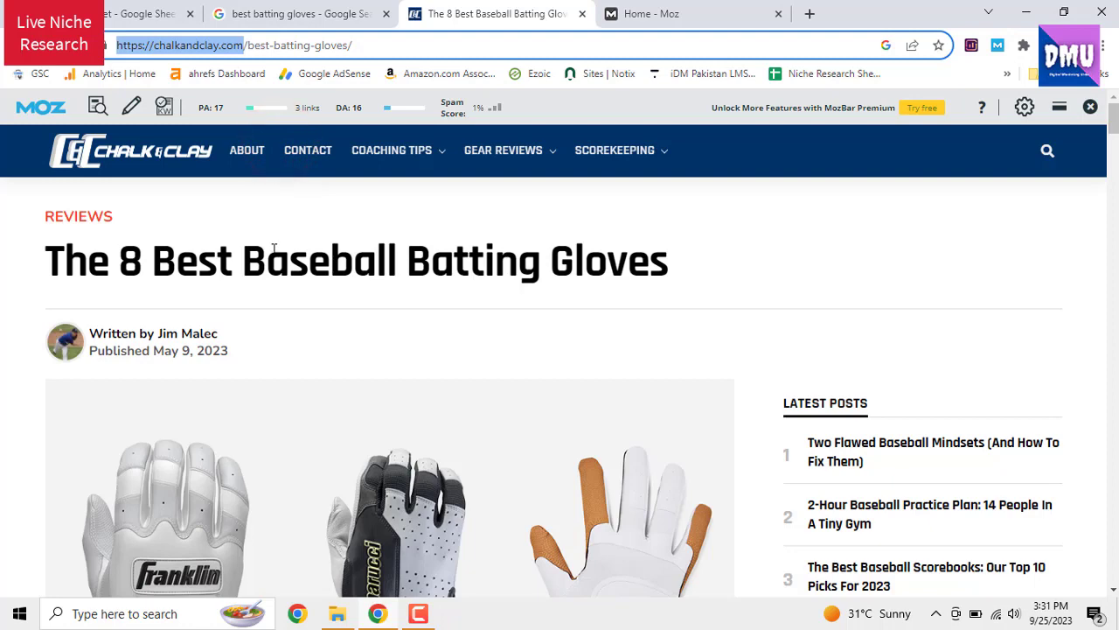
left_click(141, 13)
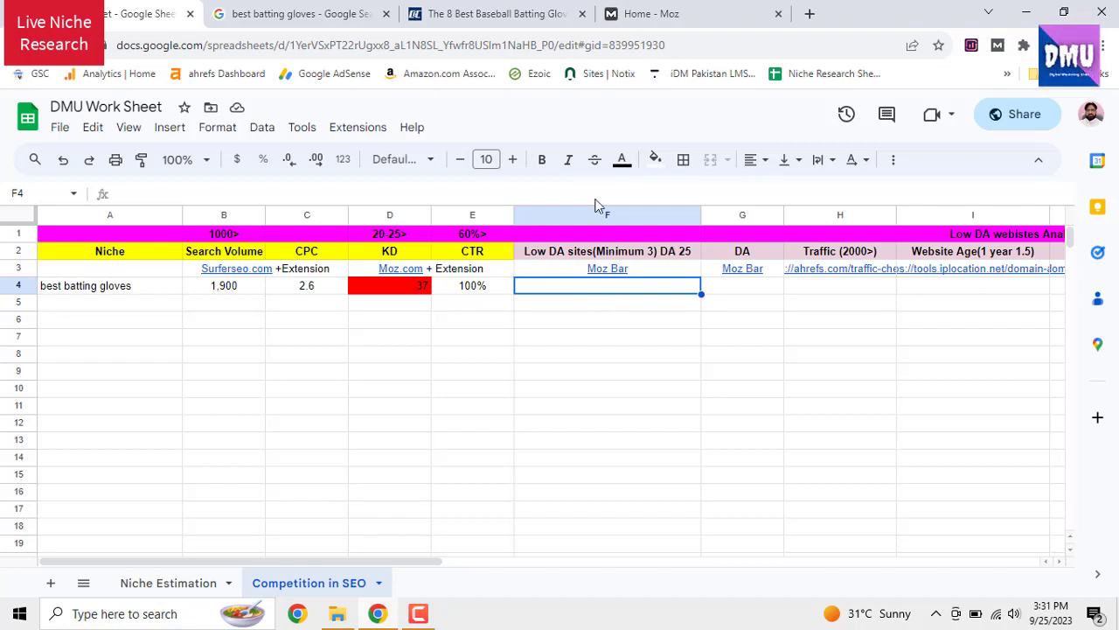
From the search results, open the baseballmode.com batting gloves article in a new tab and check its domain authority
left_click(320, 14)
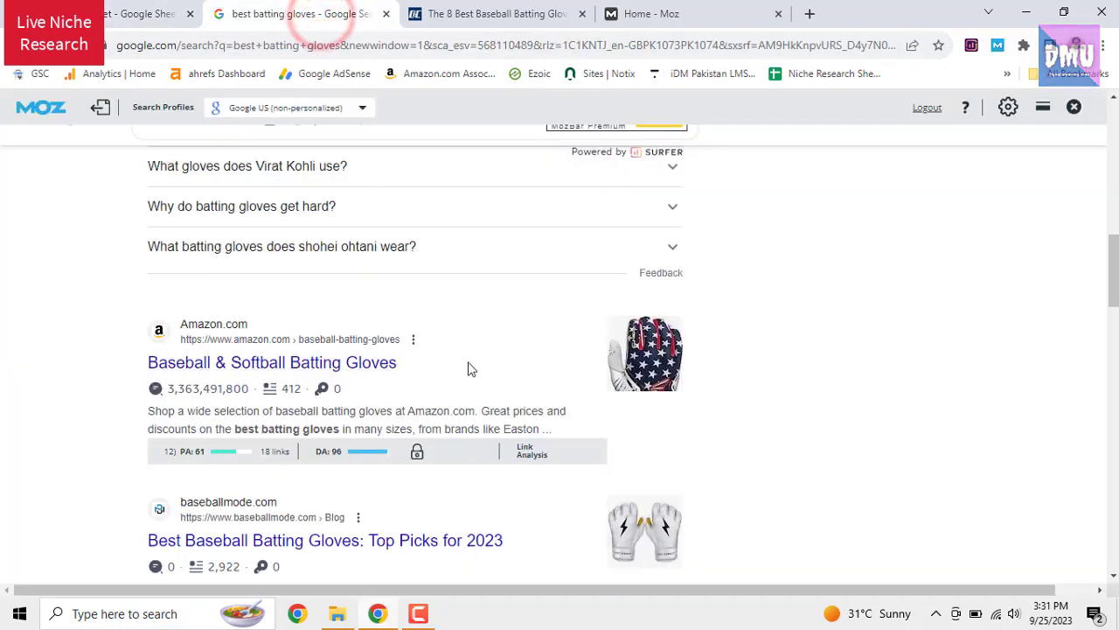
scroll(479, 367, "down", 2)
scroll(479, 367, "down", 2)
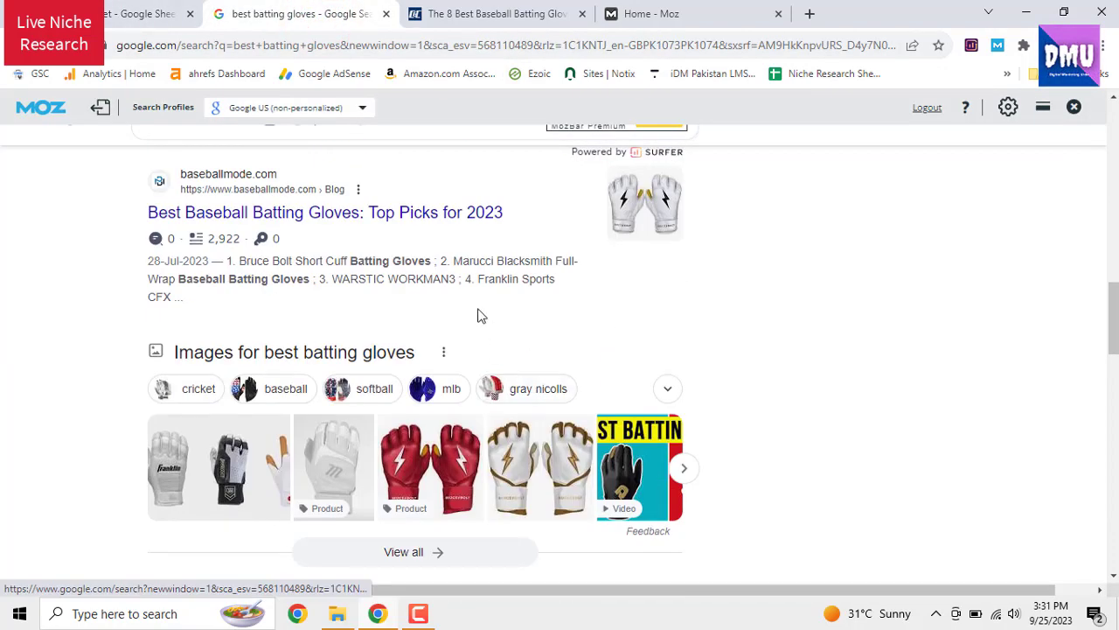
right_click(442, 220)
left_click(458, 225)
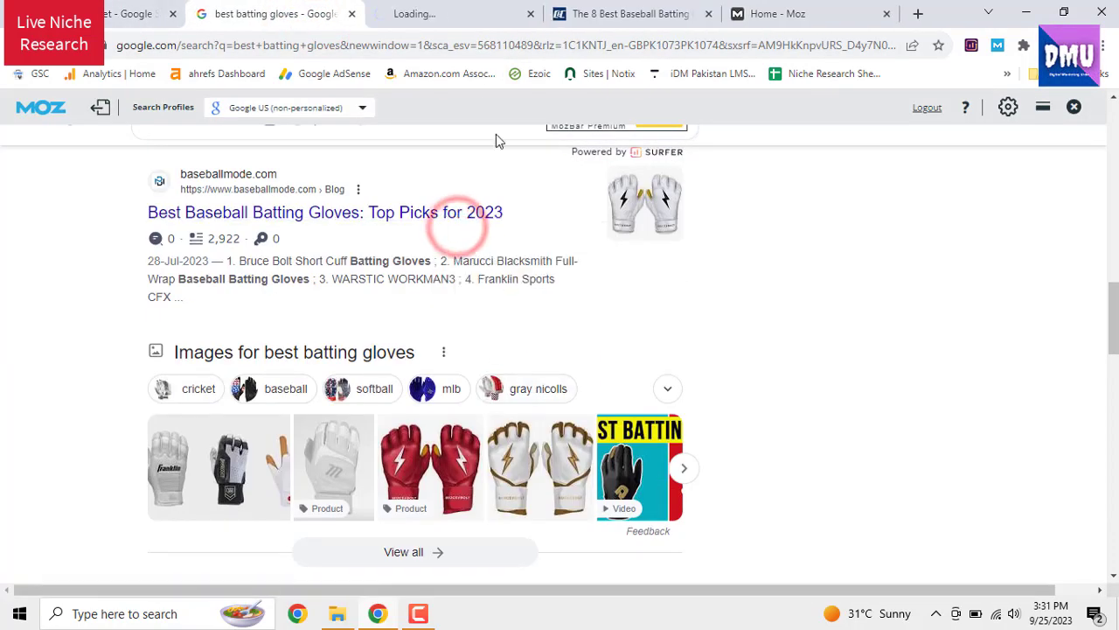
left_click(462, 14)
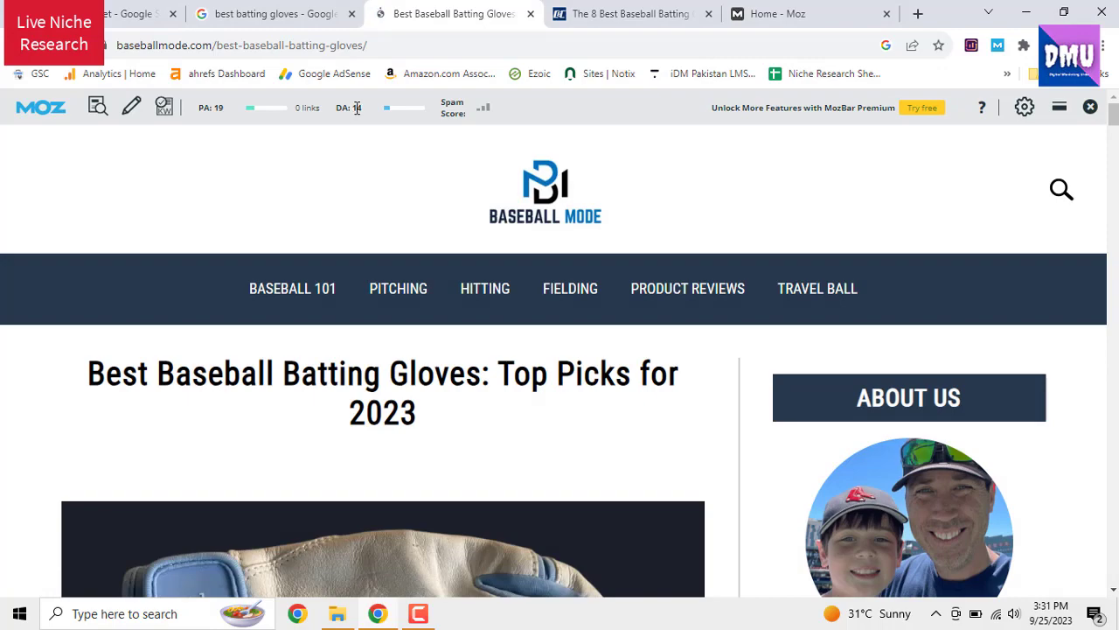
Look further down the search results for low-authority sites and open the Best Cricket Store "Batting Gloves" result in a new tab
left_click(259, 14)
scroll(518, 398, "down", 3)
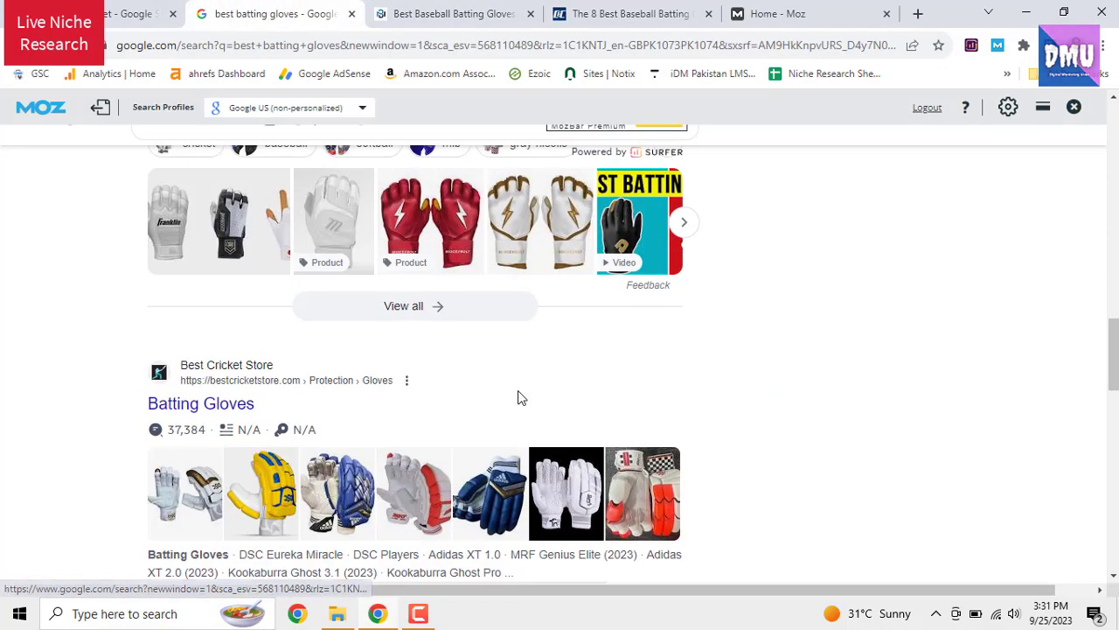
scroll(518, 398, "down", 4)
scroll(539, 392, "up", 1)
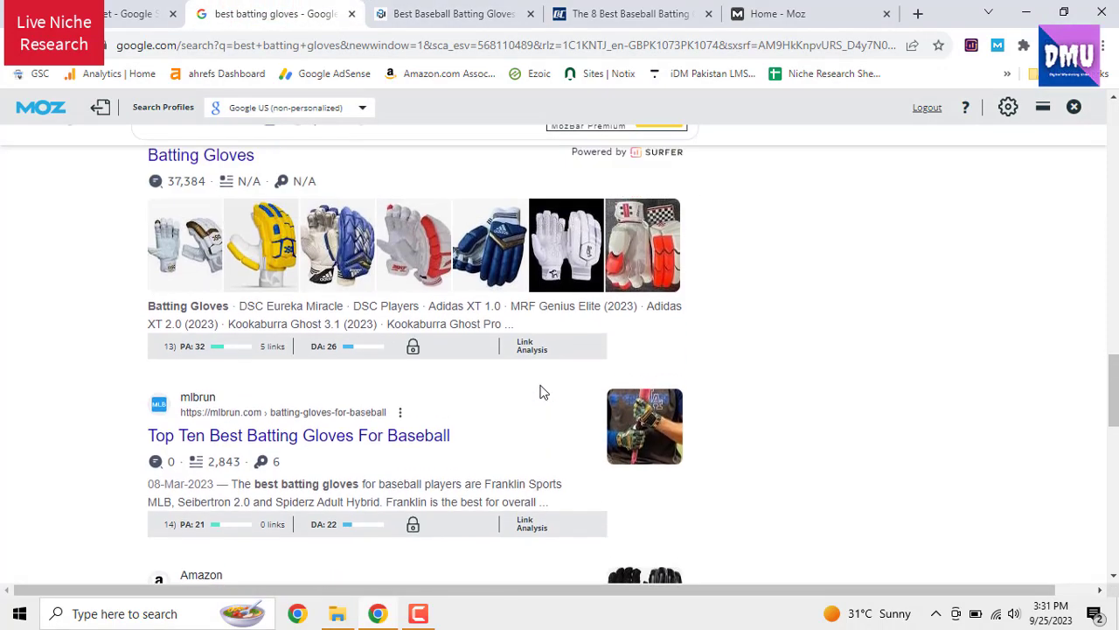
scroll(540, 393, "up", 1)
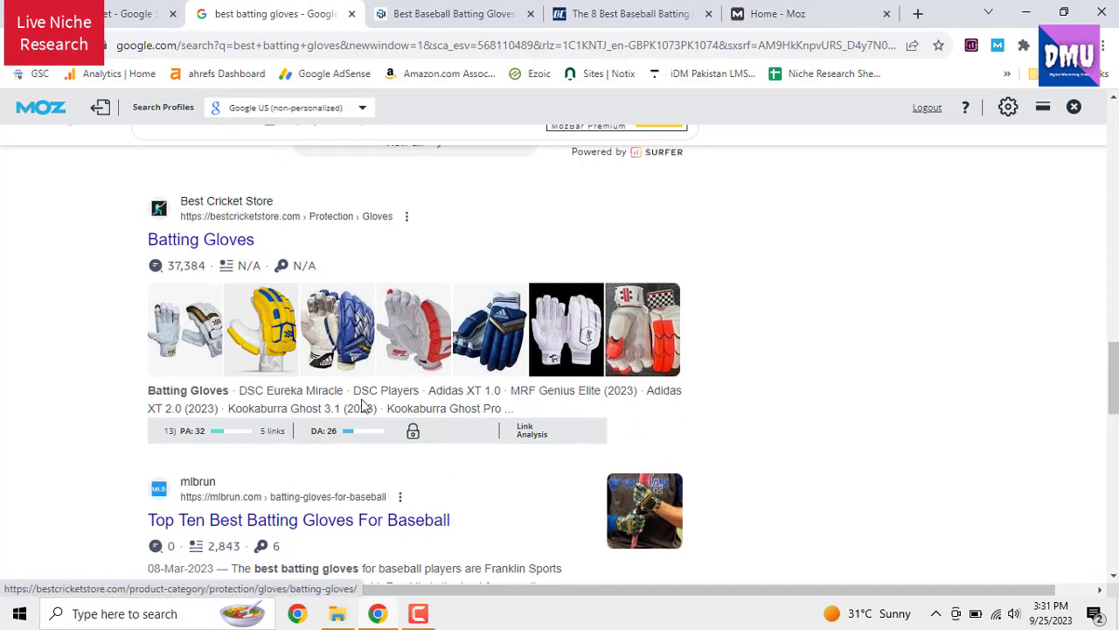
right_click(253, 240)
left_click(295, 250)
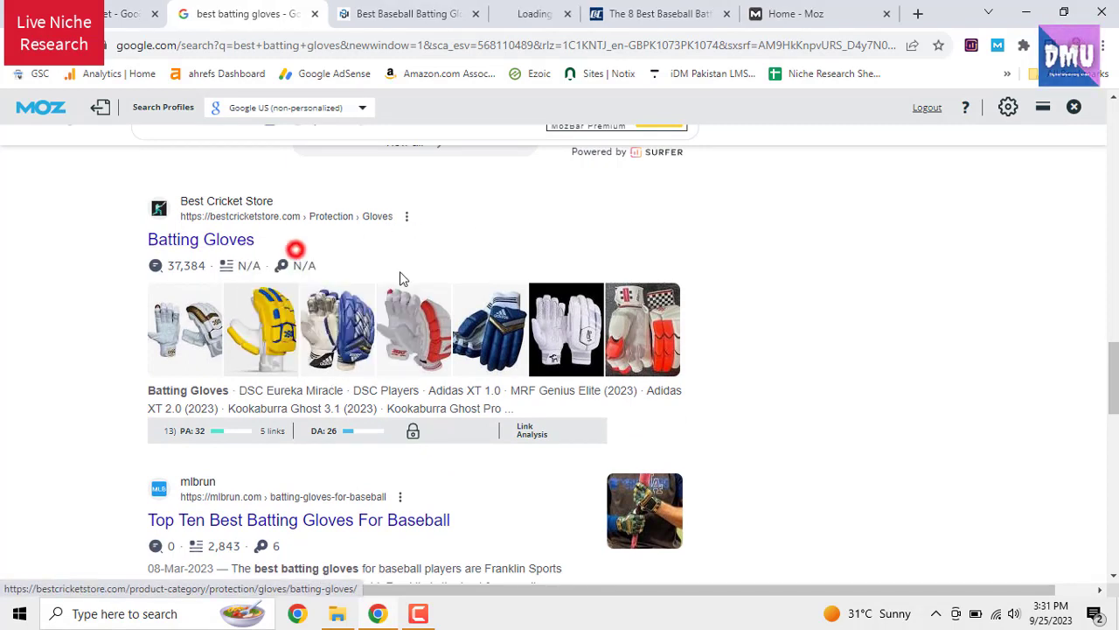
left_click(535, 15)
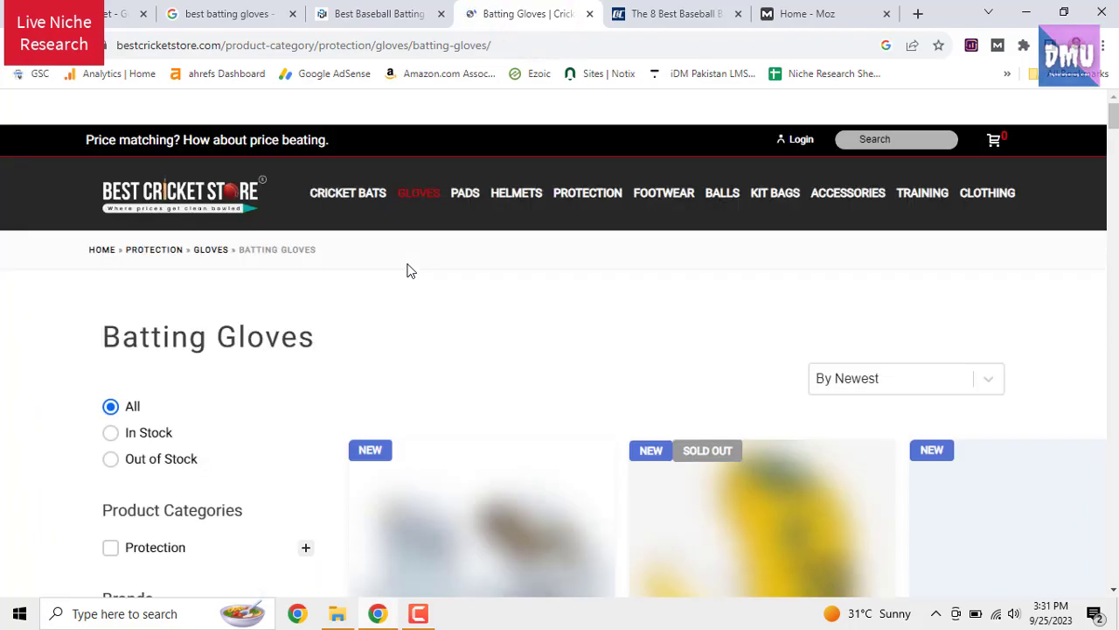
Examine the Best Cricket Store product listing to judge what type of site it is, and close the page
scroll(419, 271, "down", 5)
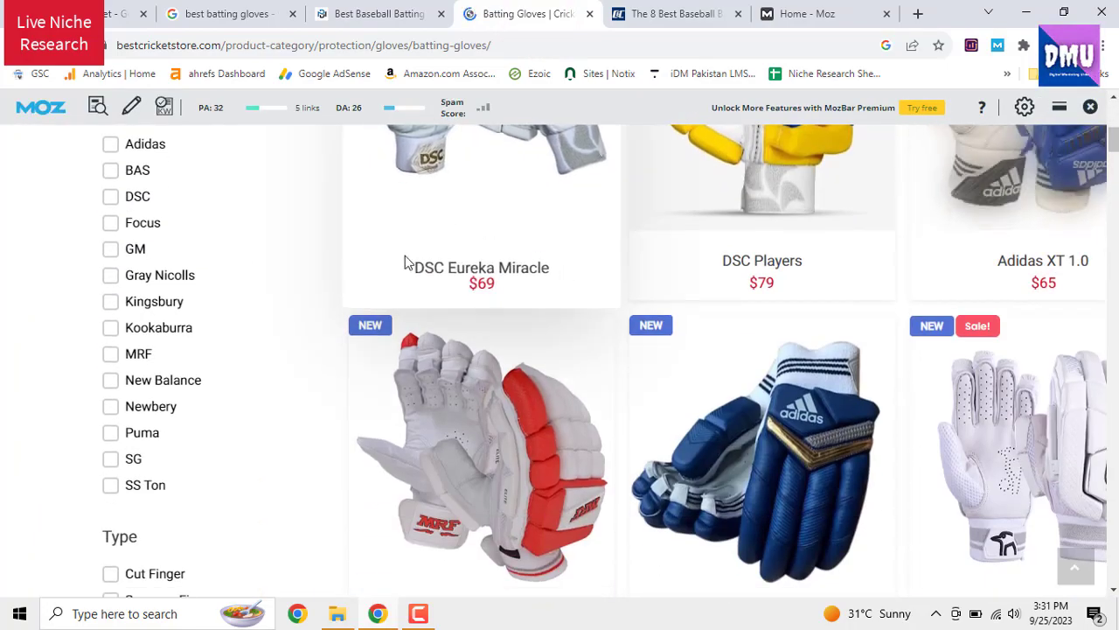
scroll(426, 273, "down", 5)
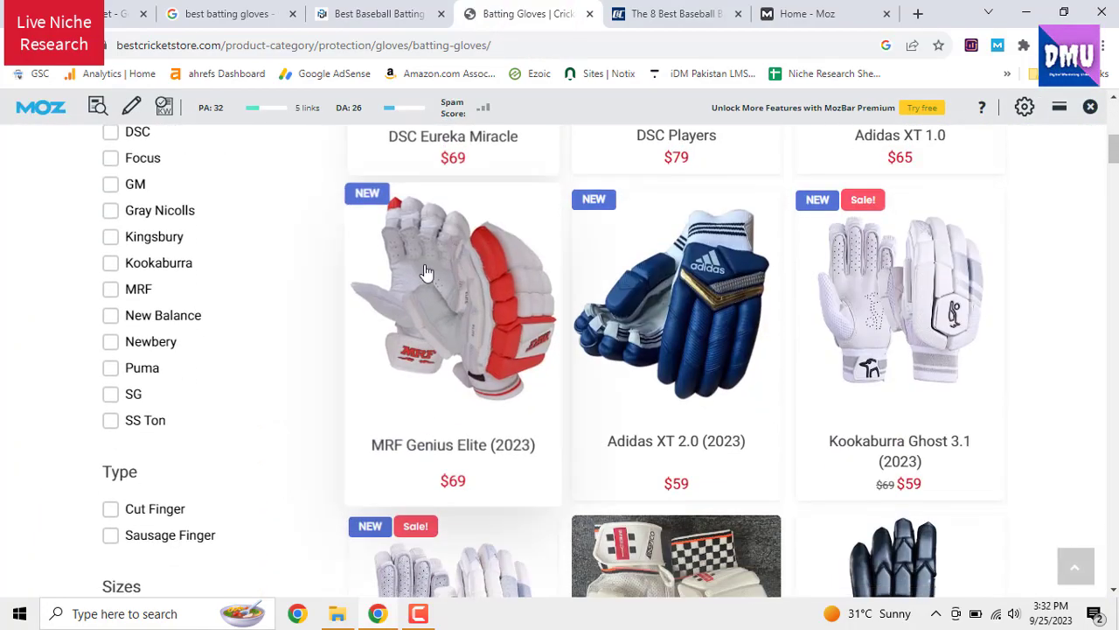
scroll(408, 175, "up", 2)
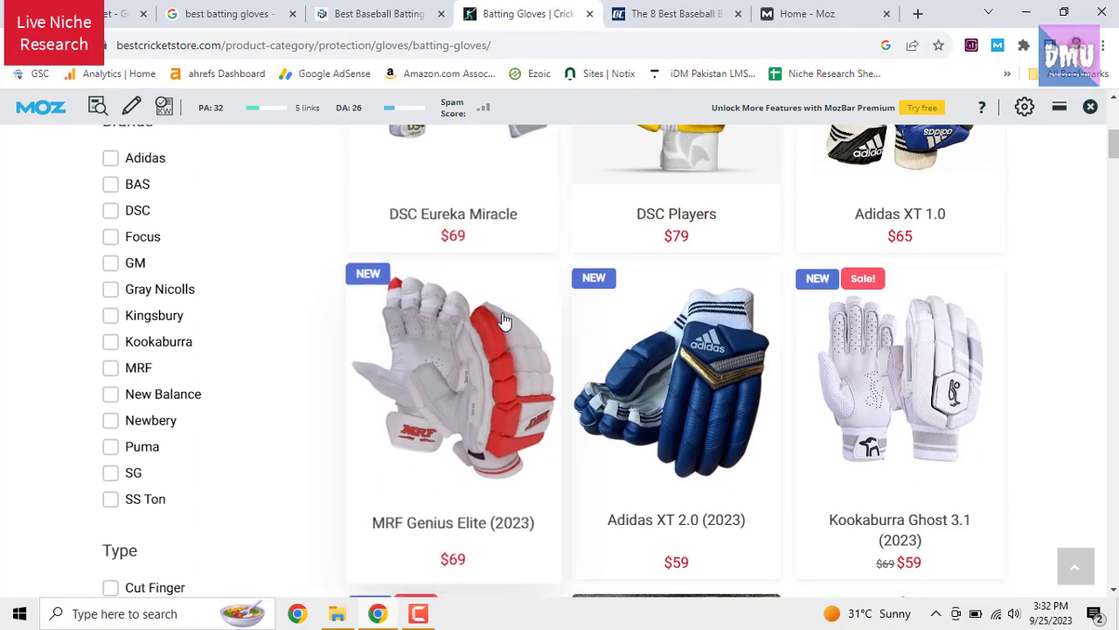
scroll(516, 317, "down", 4)
scroll(542, 312, "up", 10)
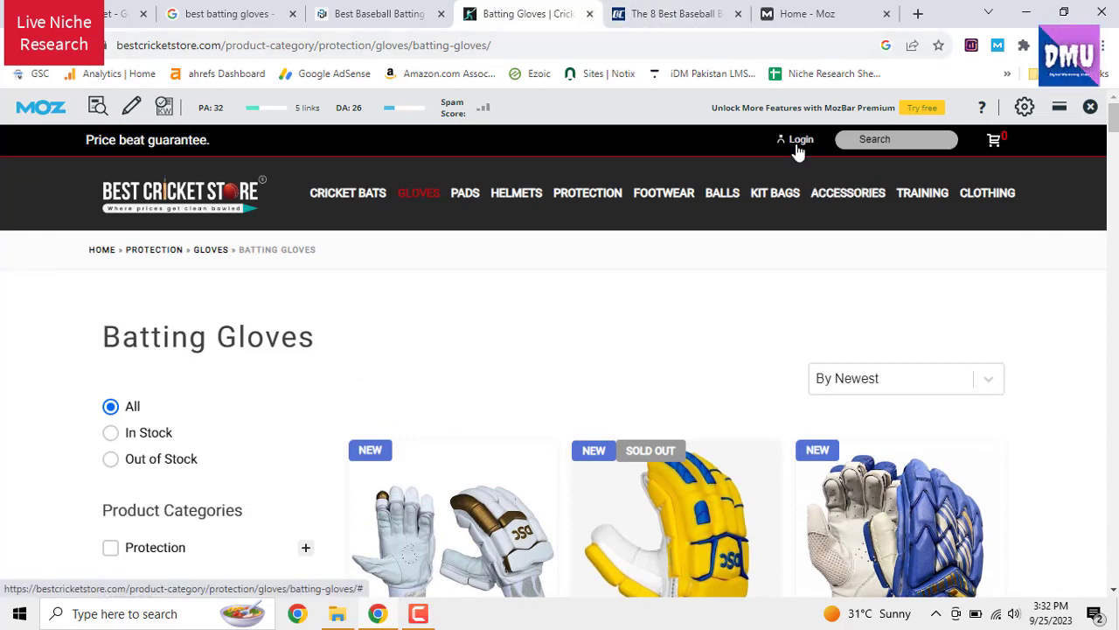
left_click(586, 14)
From the search results, open mlbrun's "Top Ten Best Batting Gloves For Baseball" in a new tab
left_click(286, 11)
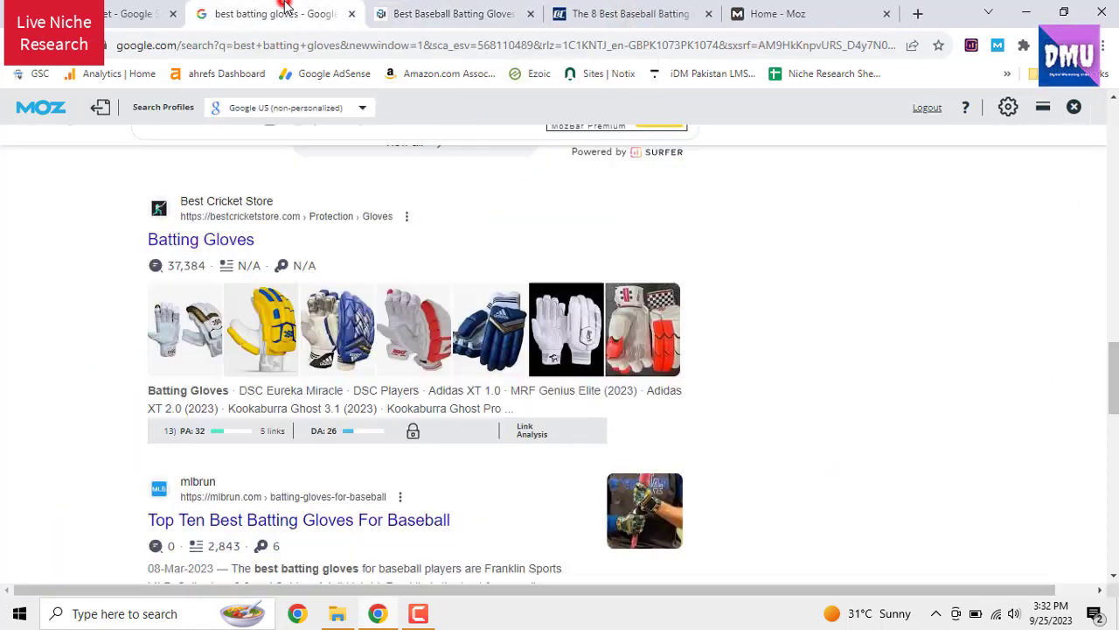
scroll(494, 362, "down", 3)
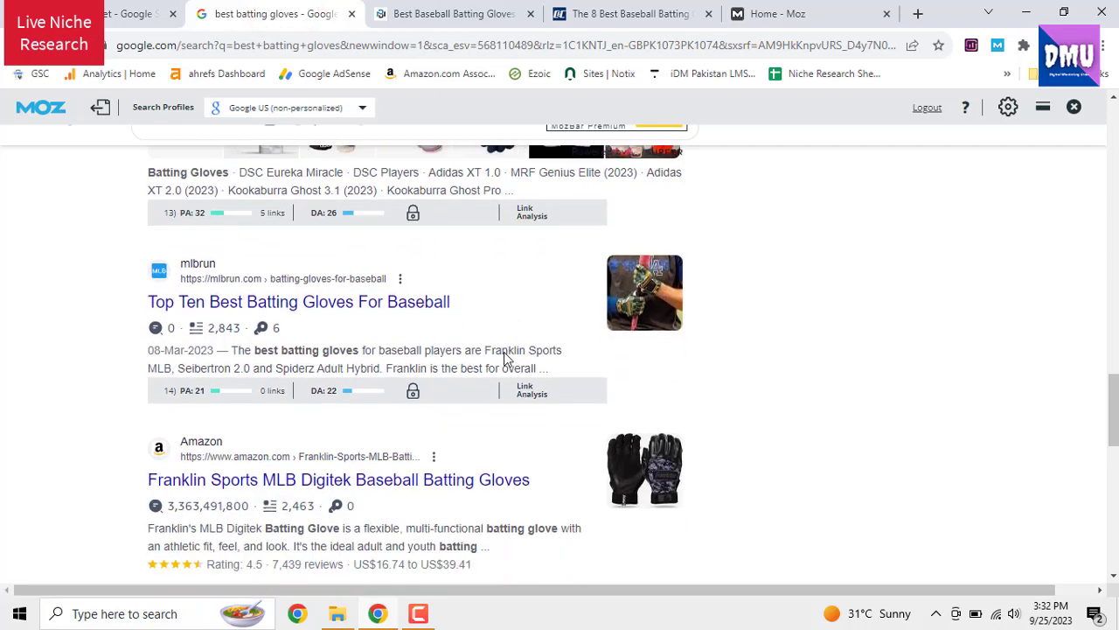
right_click(377, 281)
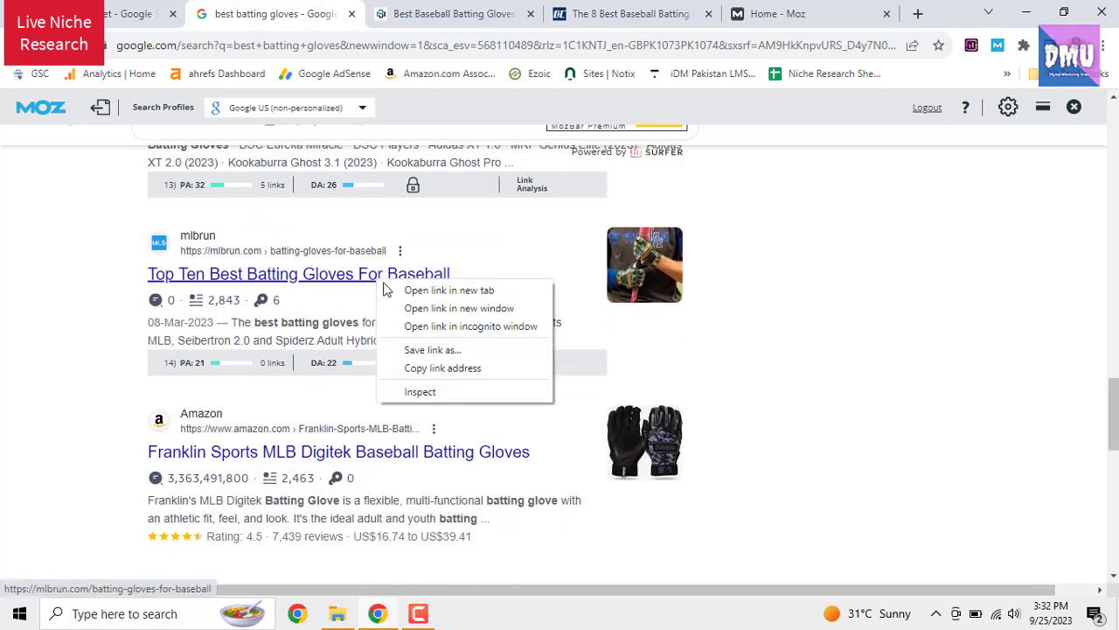
left_click(400, 286)
left_click(500, 7)
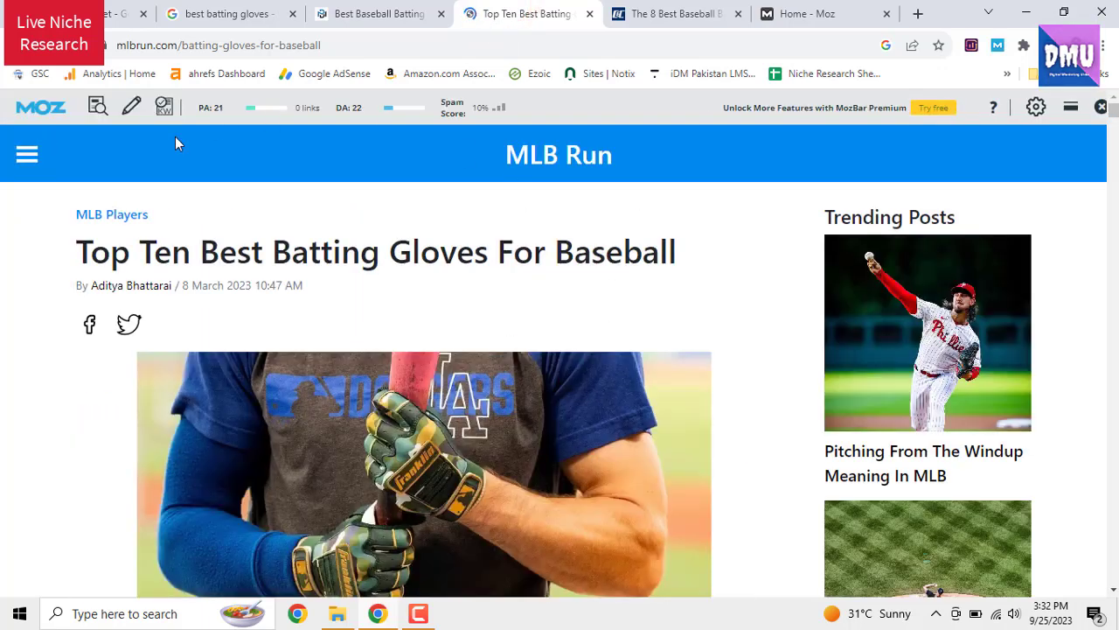
Open the MLB Run homepage, look through its content and check the site's domain authority
left_click(549, 159)
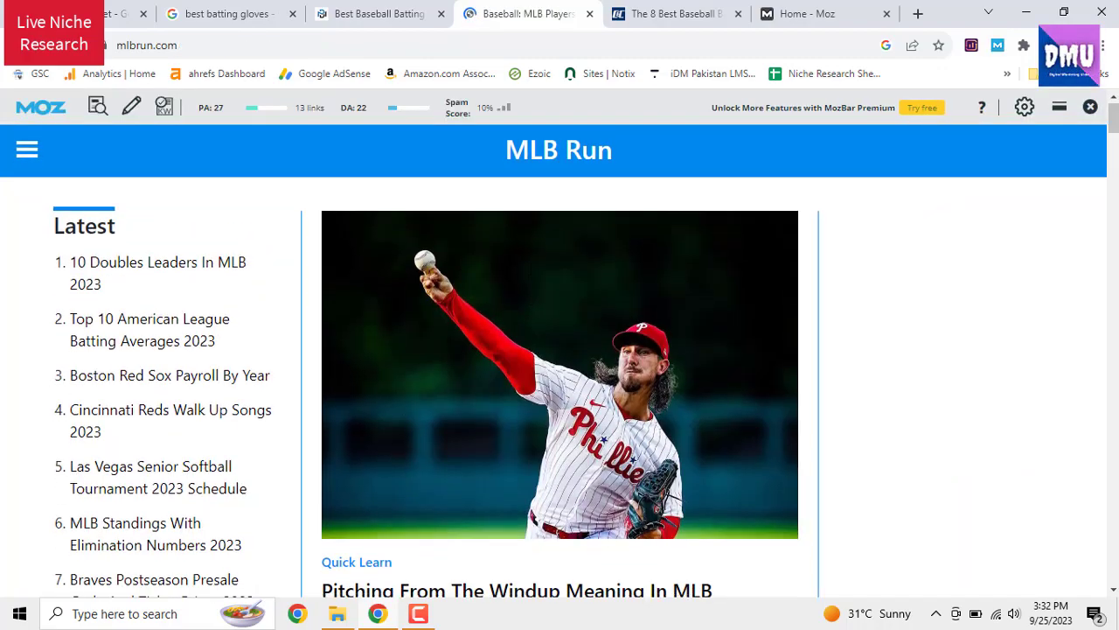
scroll(531, 269, "down", 3)
scroll(531, 269, "down", 7)
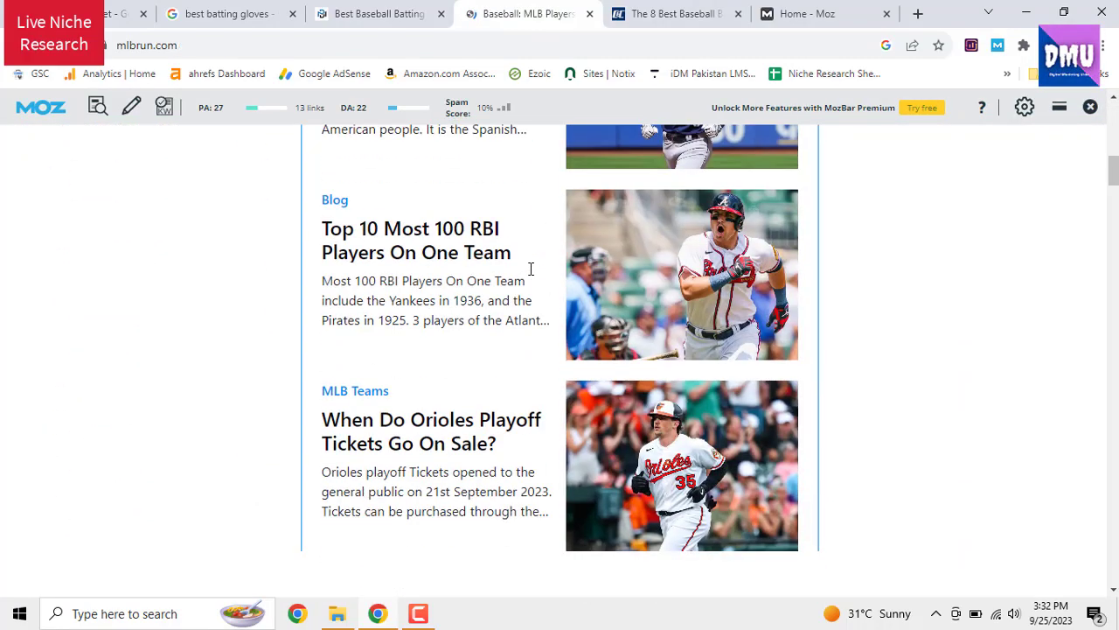
scroll(530, 268, "up", 6)
scroll(492, 252, "up", 2)
double_click(355, 106)
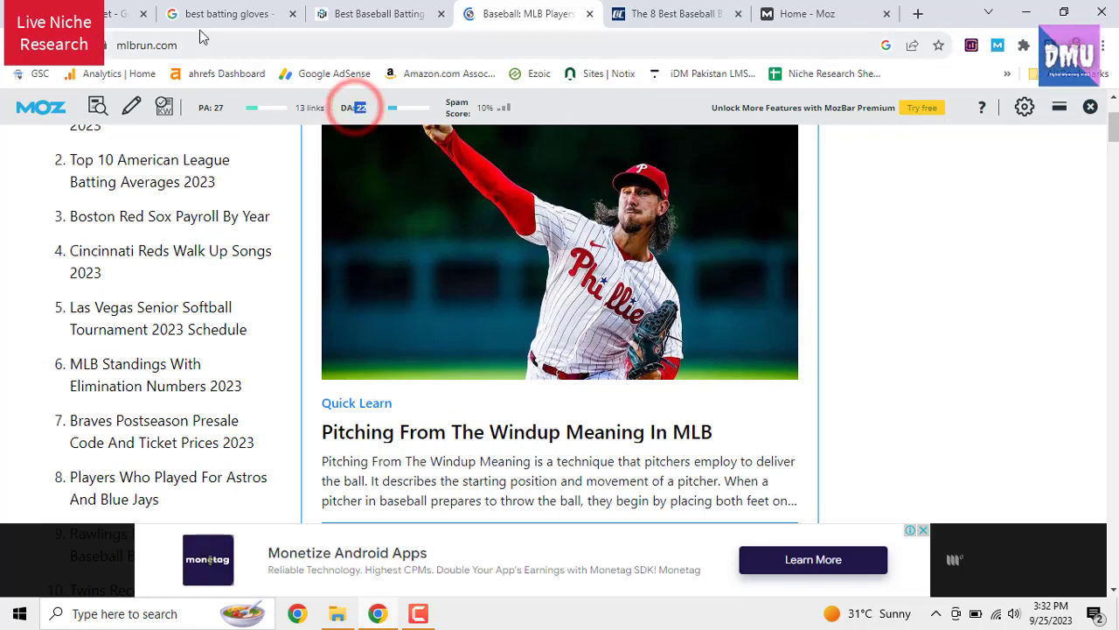
Review the "best batting gloves" search results again from top to bottom, looking for low-authority sites
left_click(123, 14)
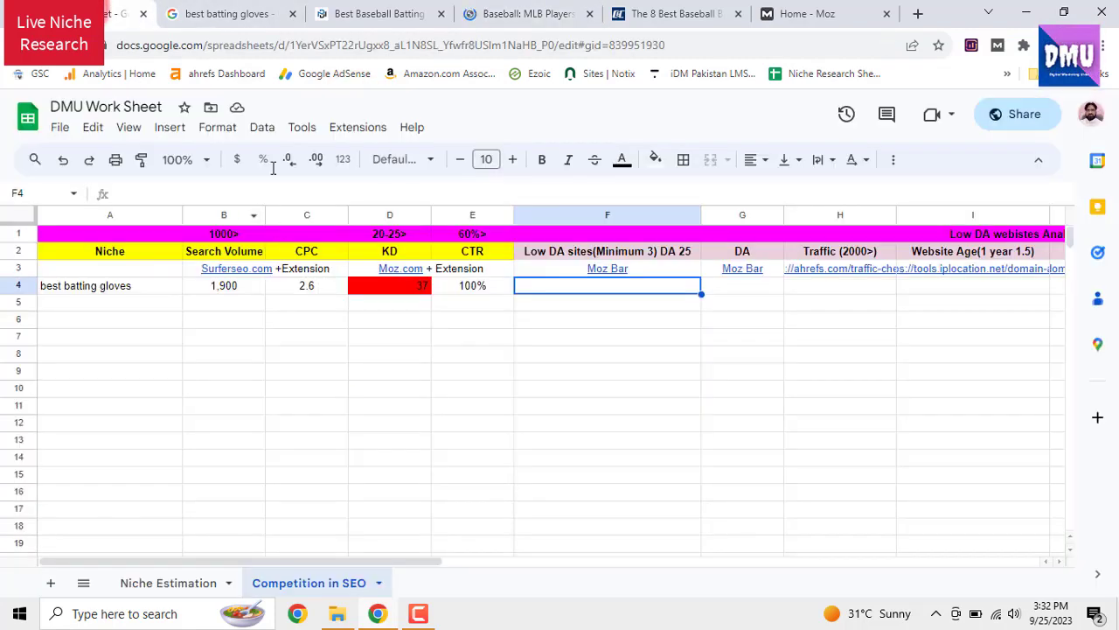
left_click(258, 13)
scroll(487, 365, "down", 8)
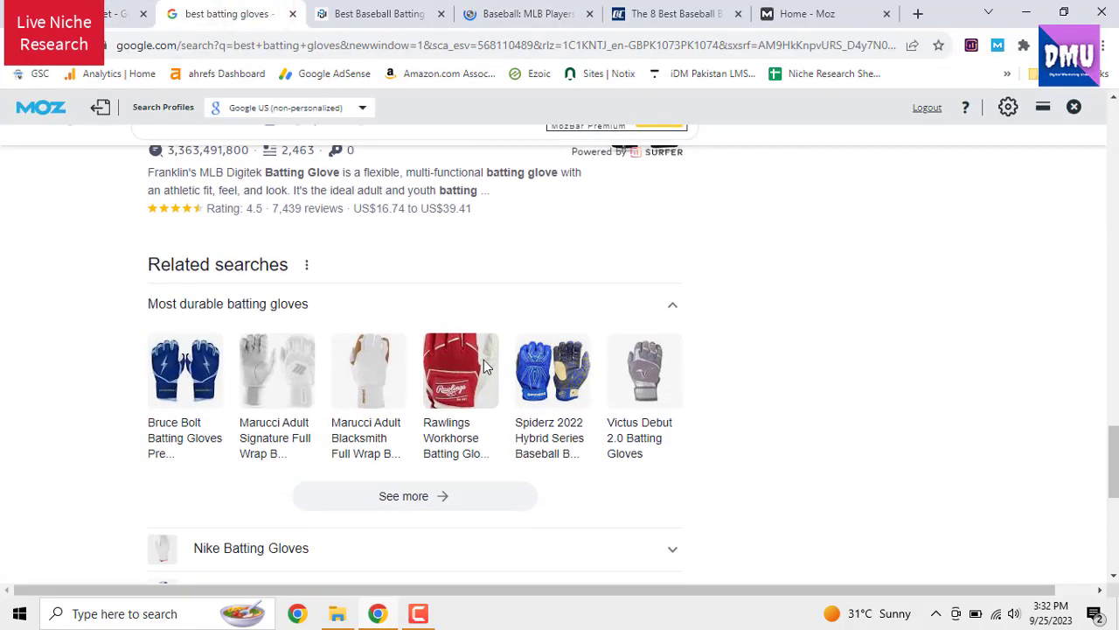
scroll(487, 249, "up", 10)
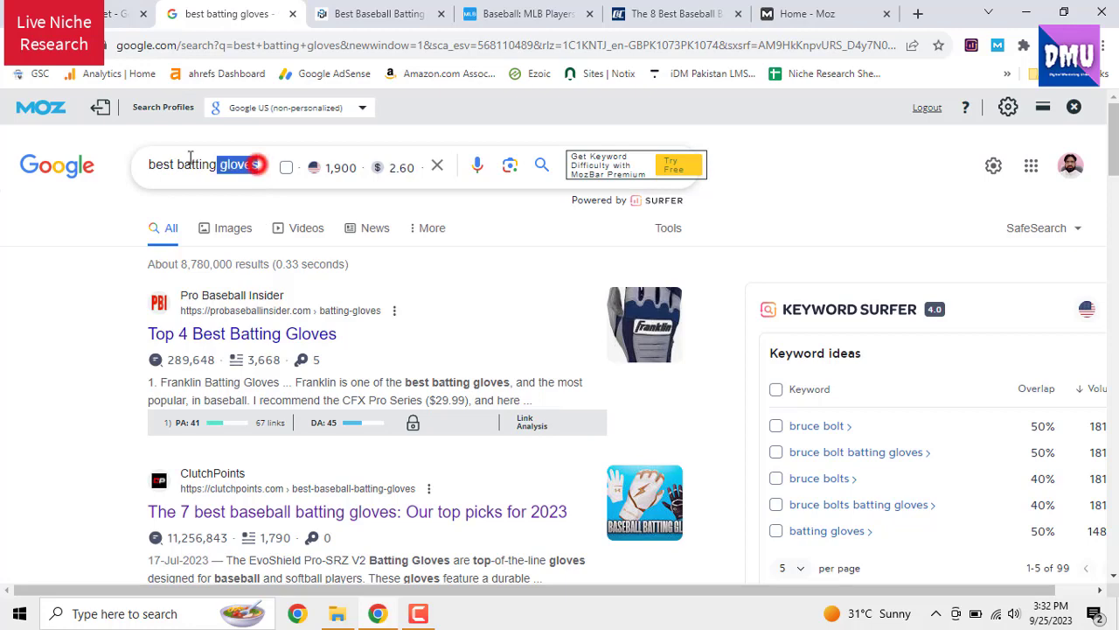
left_click_drag(190, 155, 145, 166)
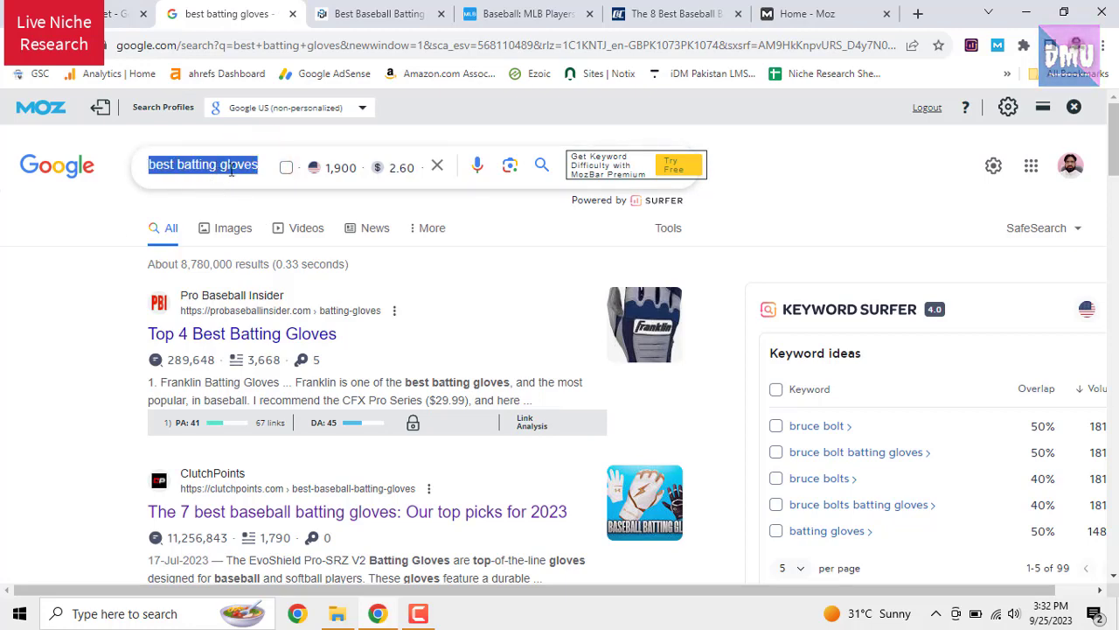
scroll(515, 378, "down", 5)
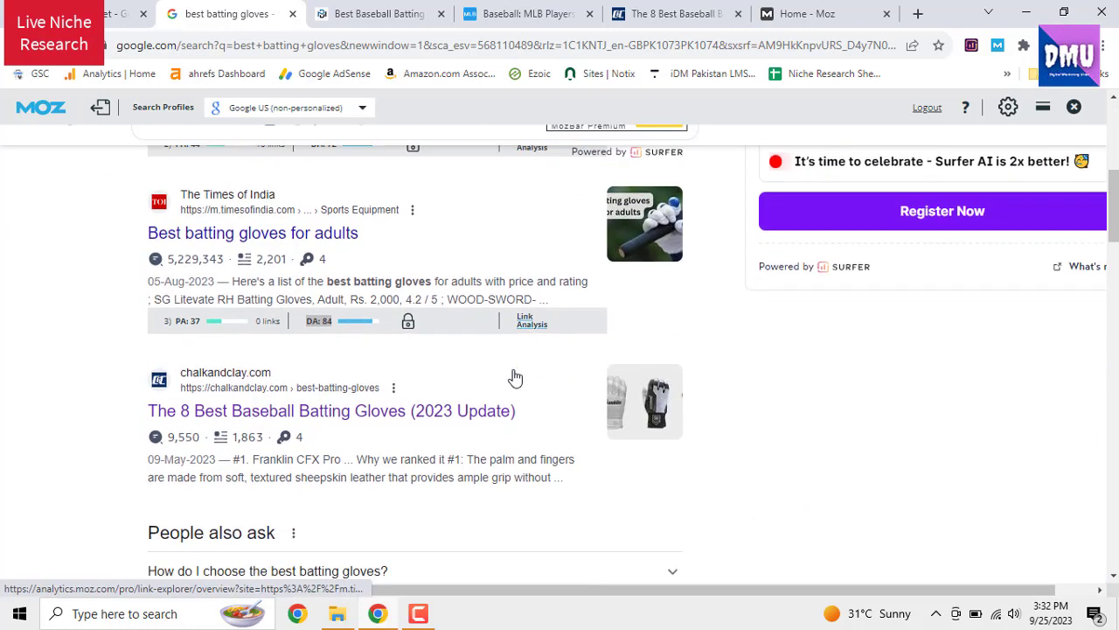
scroll(515, 378, "down", 9)
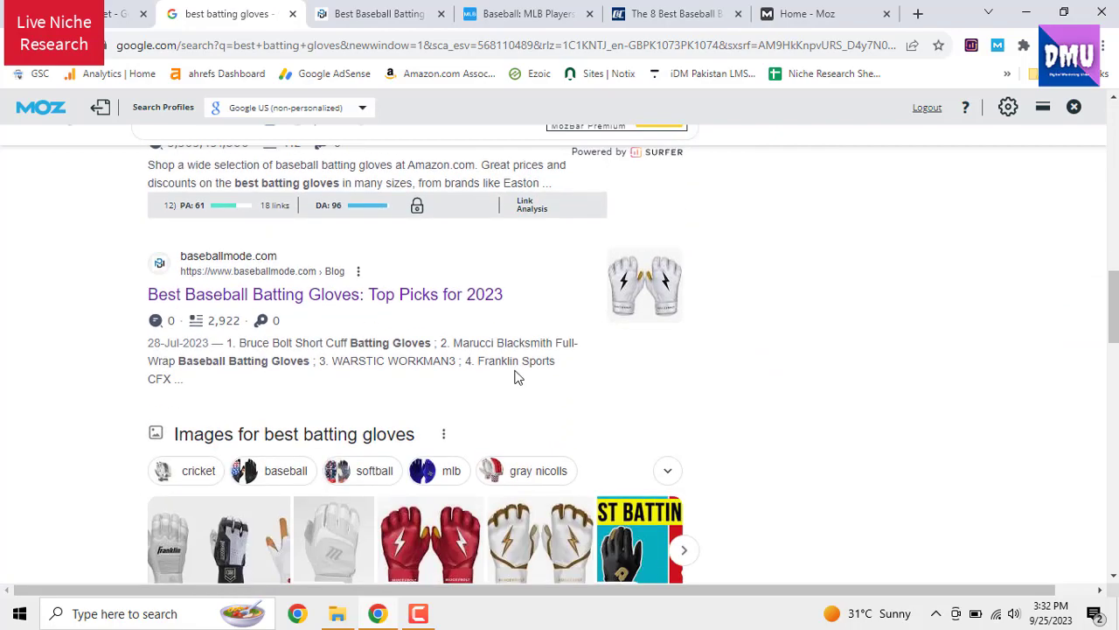
scroll(554, 407, "down", 9)
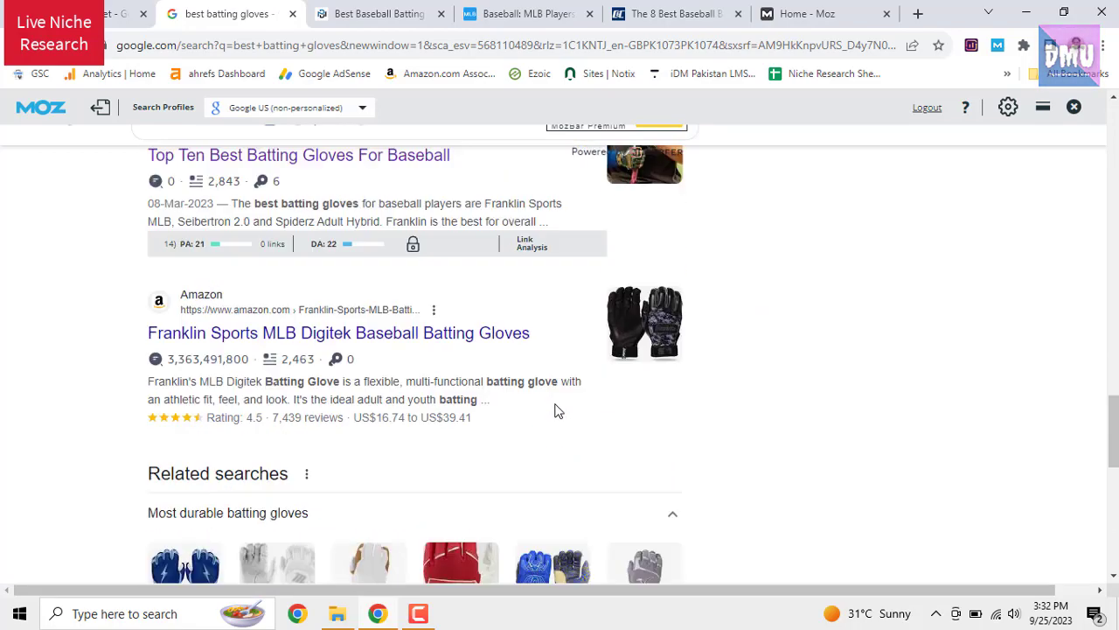
Compare the opened Baseball Mode, MLB Run and Chalk & Clay pages and check their domain authority
left_click(385, 14)
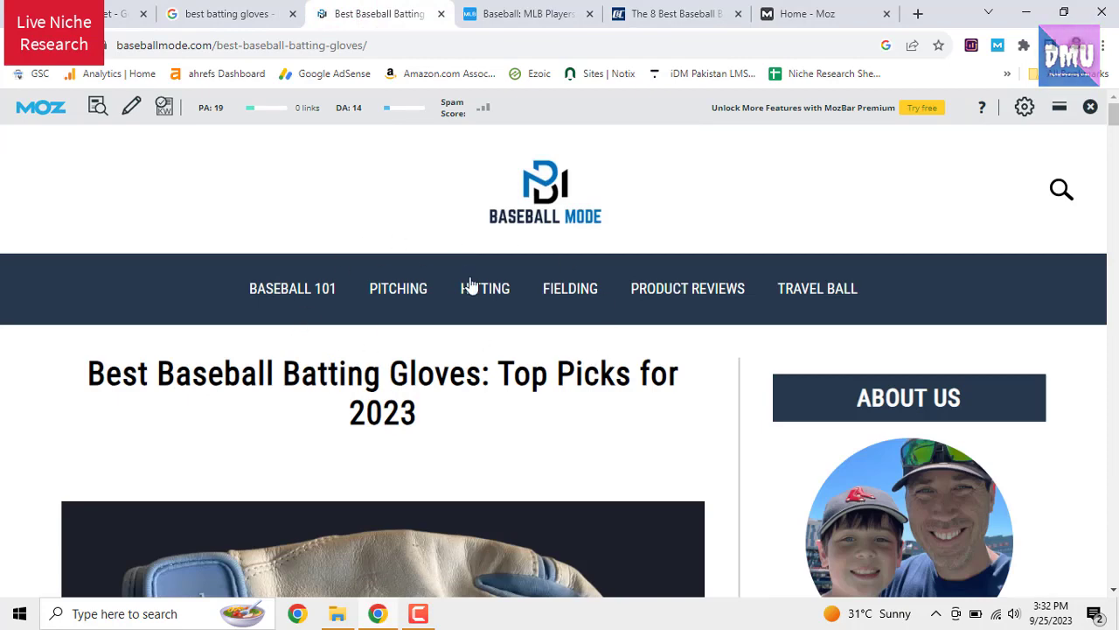
scroll(345, 379, "down", 2)
scroll(344, 388, "up", 2)
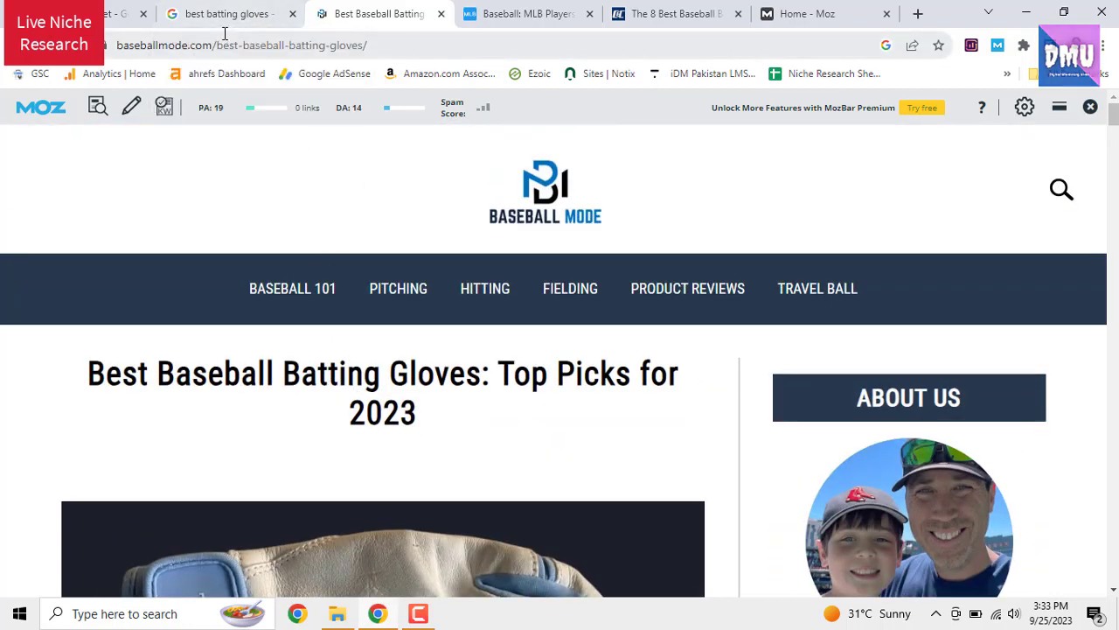
left_click(544, 13)
scroll(494, 350, "up", 3)
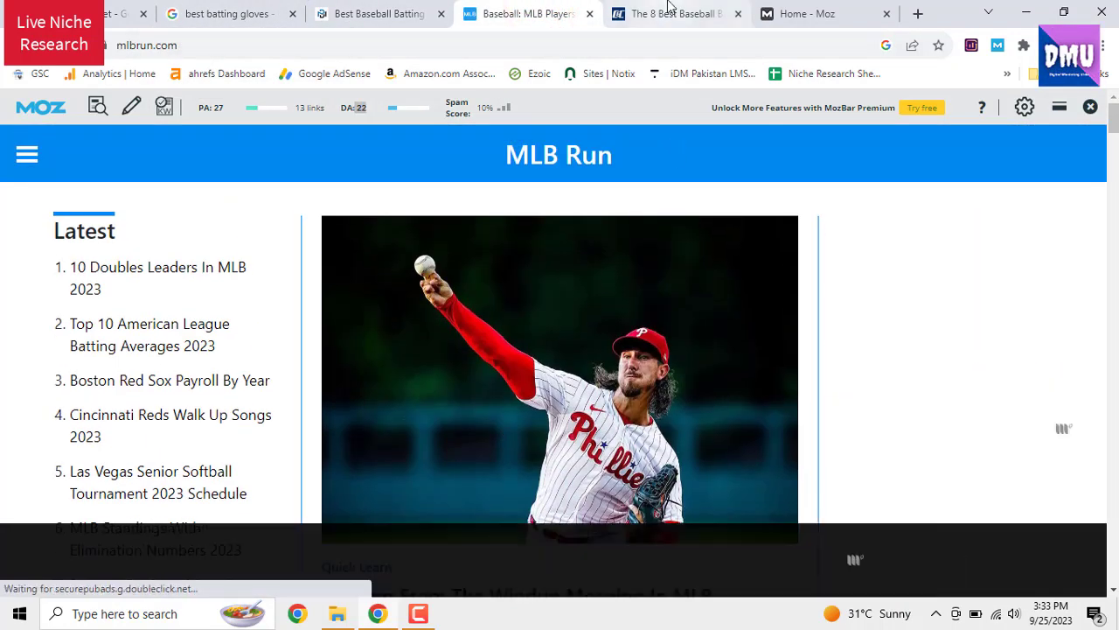
left_click(670, 11)
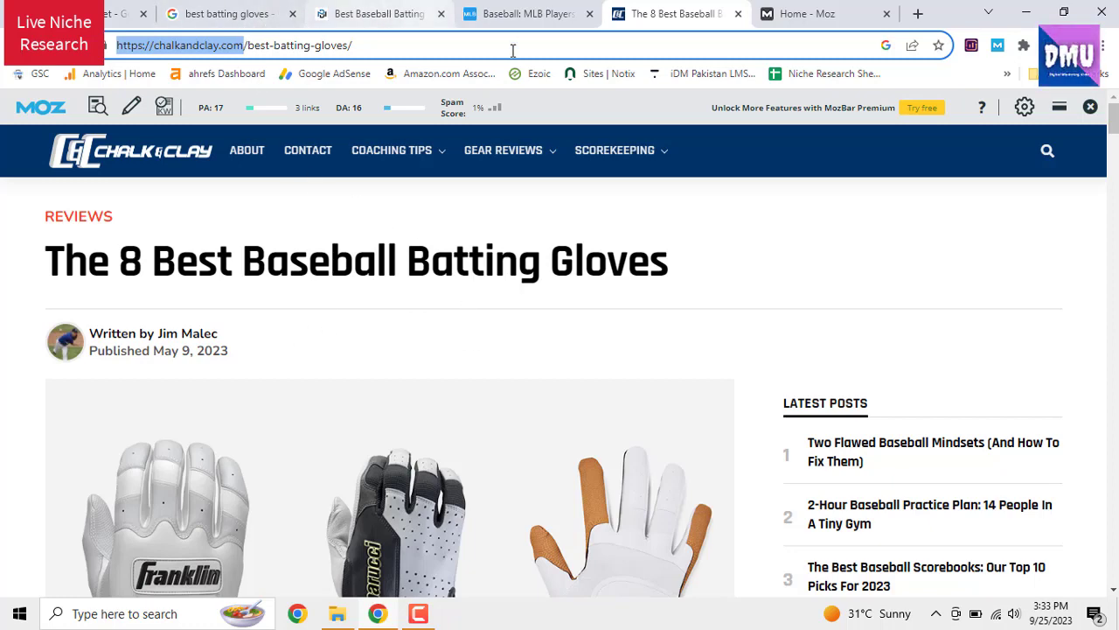
In the worksheet, enter 3 as the number of low DA sites for "best batting gloves" and center-align column F
left_click(118, 13)
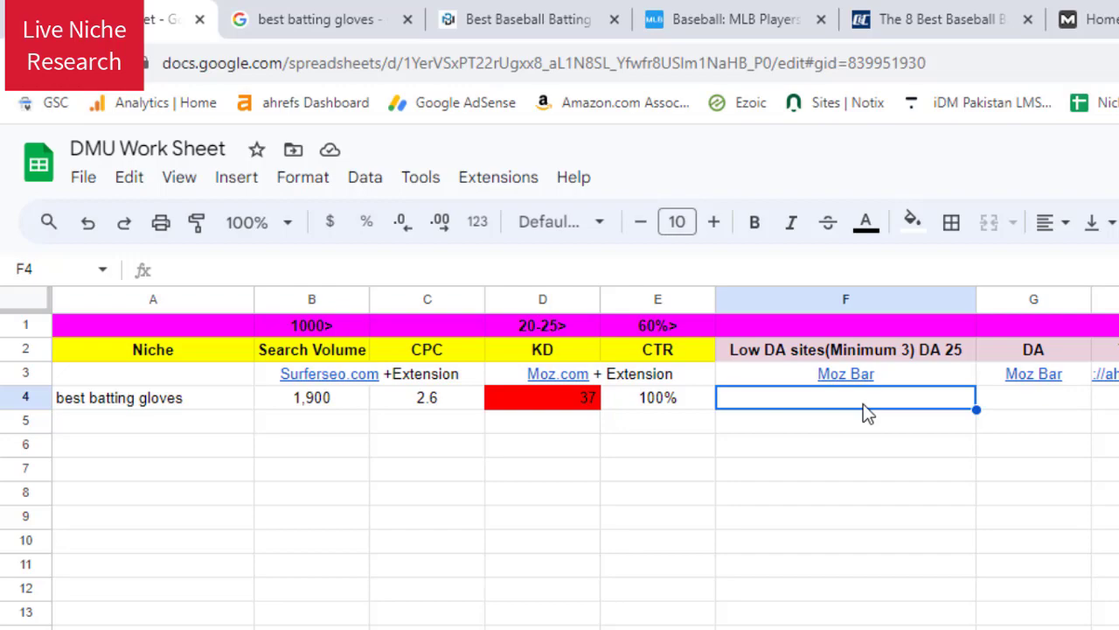
type("3")
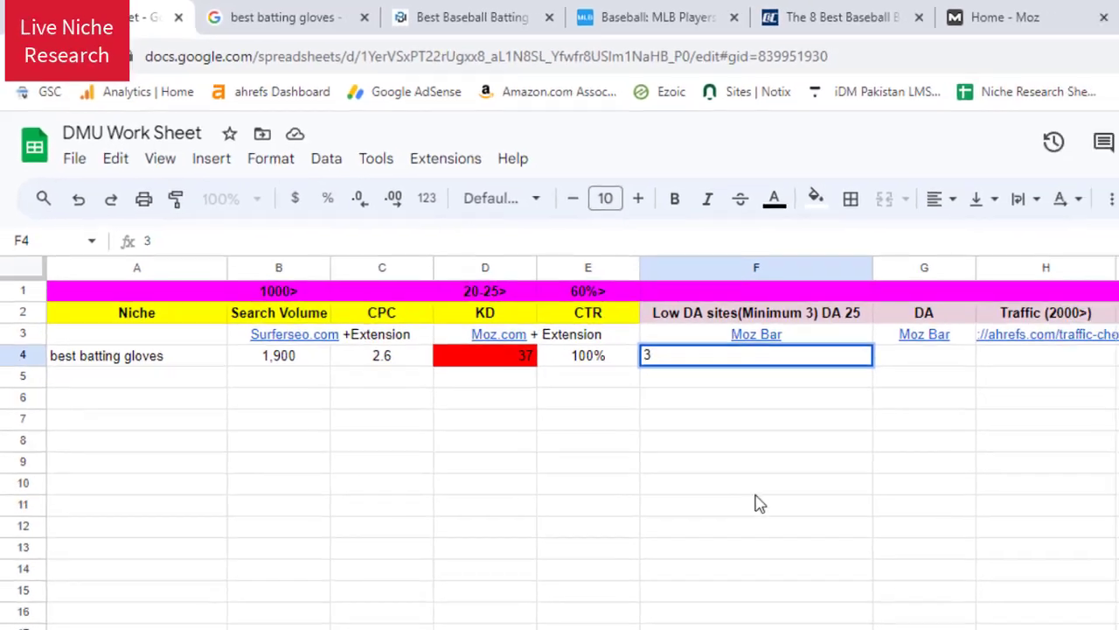
left_click(844, 542)
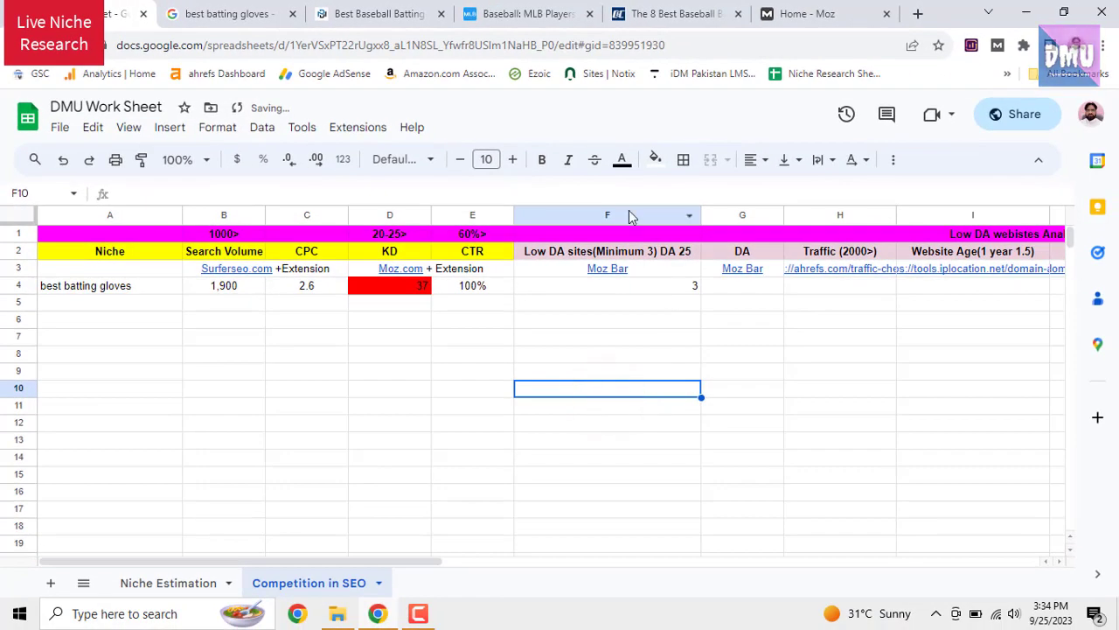
left_click(628, 216)
left_click(750, 159)
left_click(782, 190)
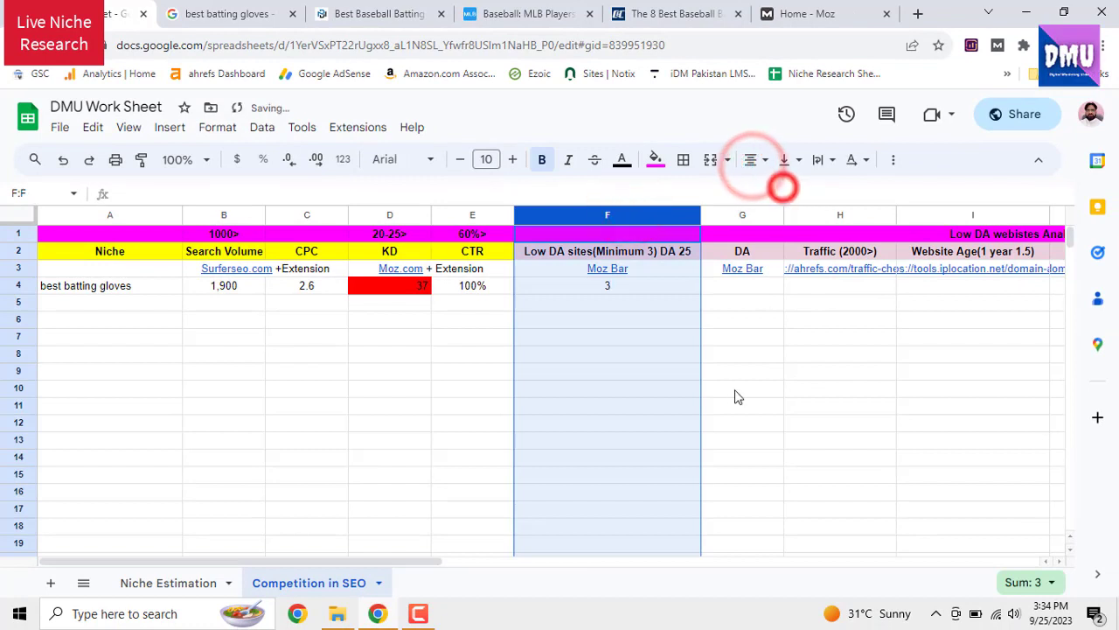
left_click(740, 359)
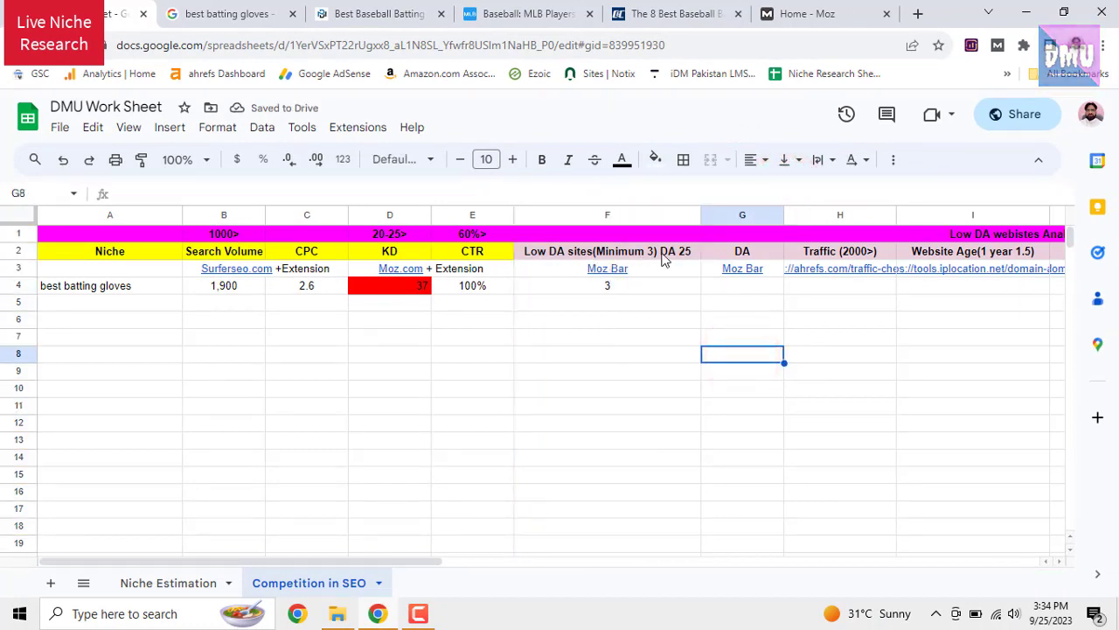
Change the "DA" header in cell G2 to "Low DA sites"
double_click(750, 252)
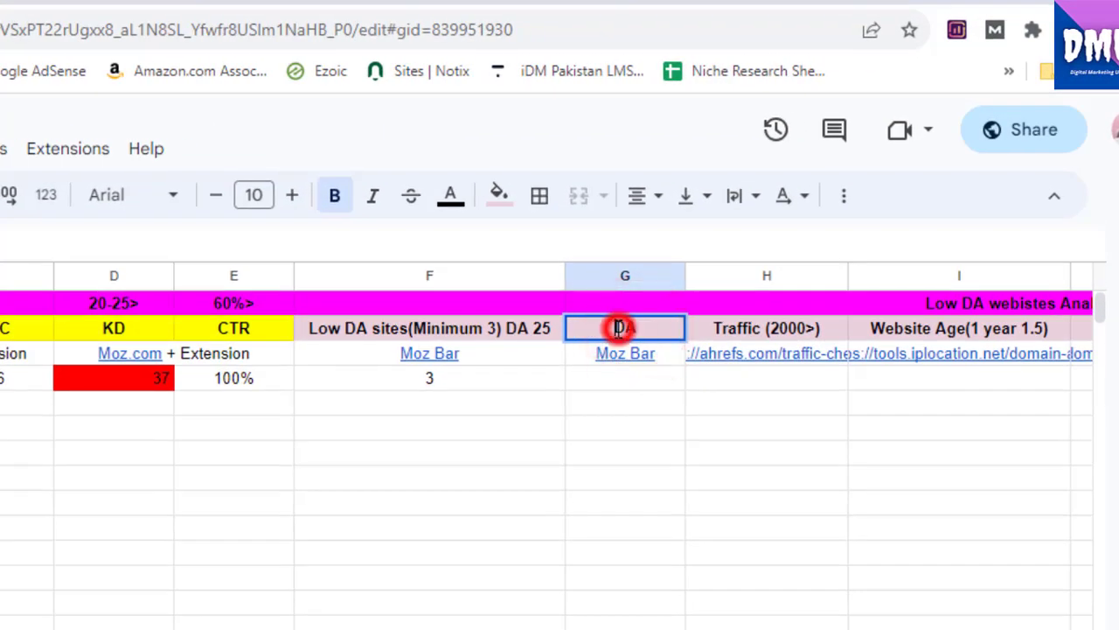
left_click(620, 328)
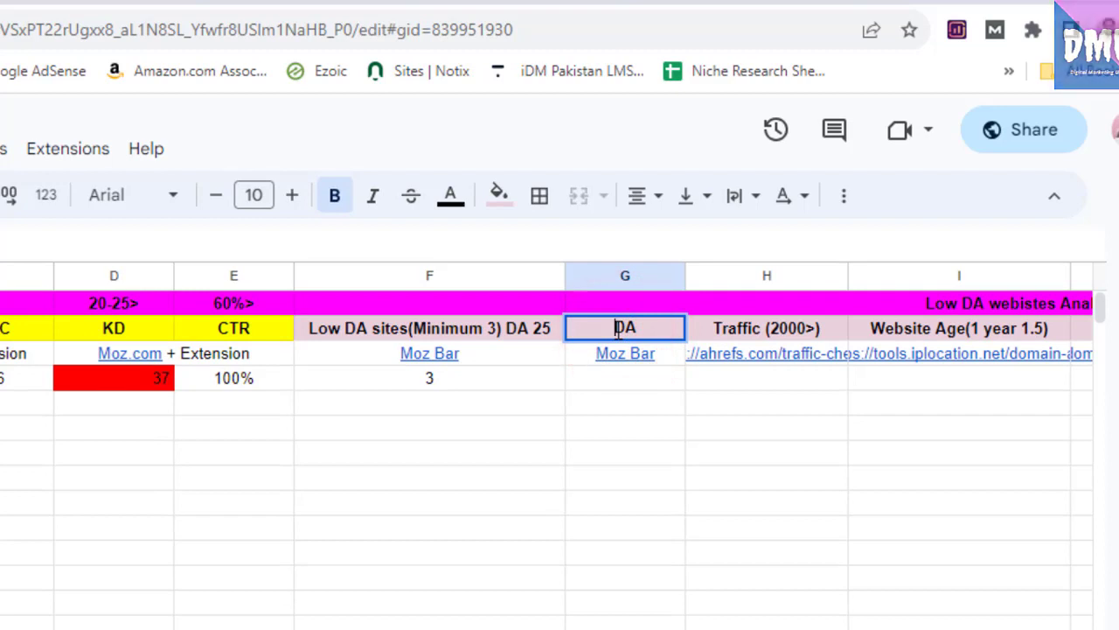
type("Low")
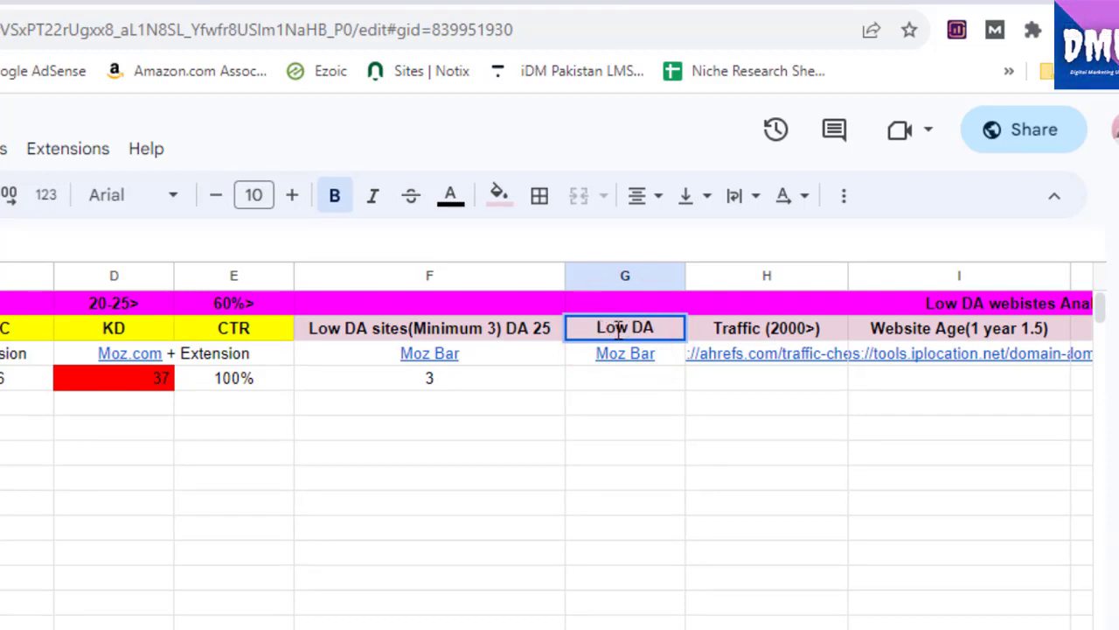
left_click(665, 328)
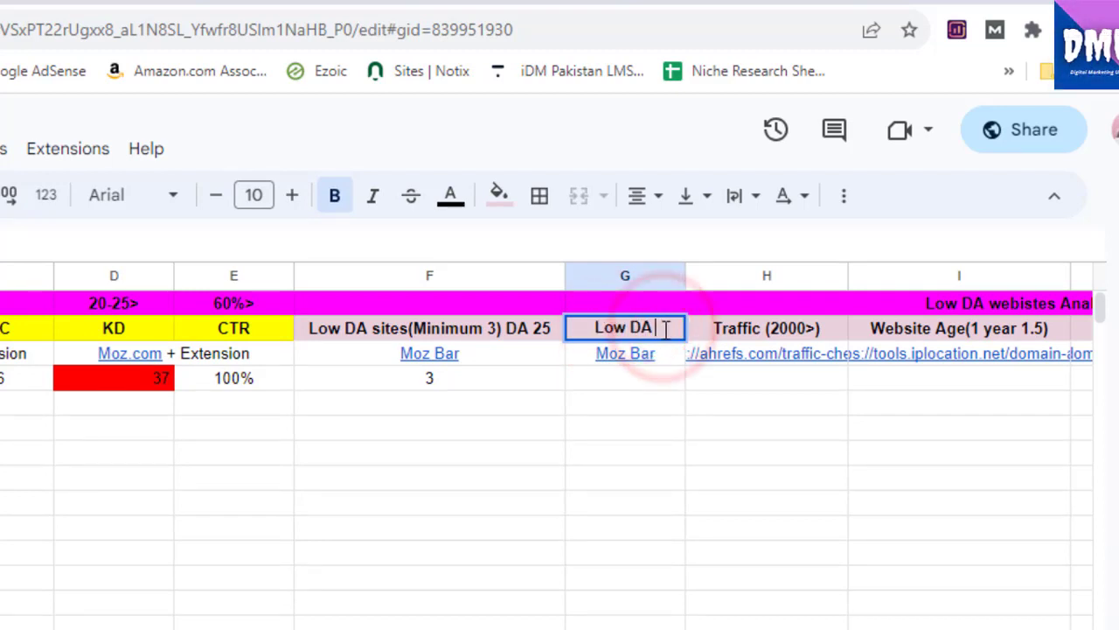
type("sites")
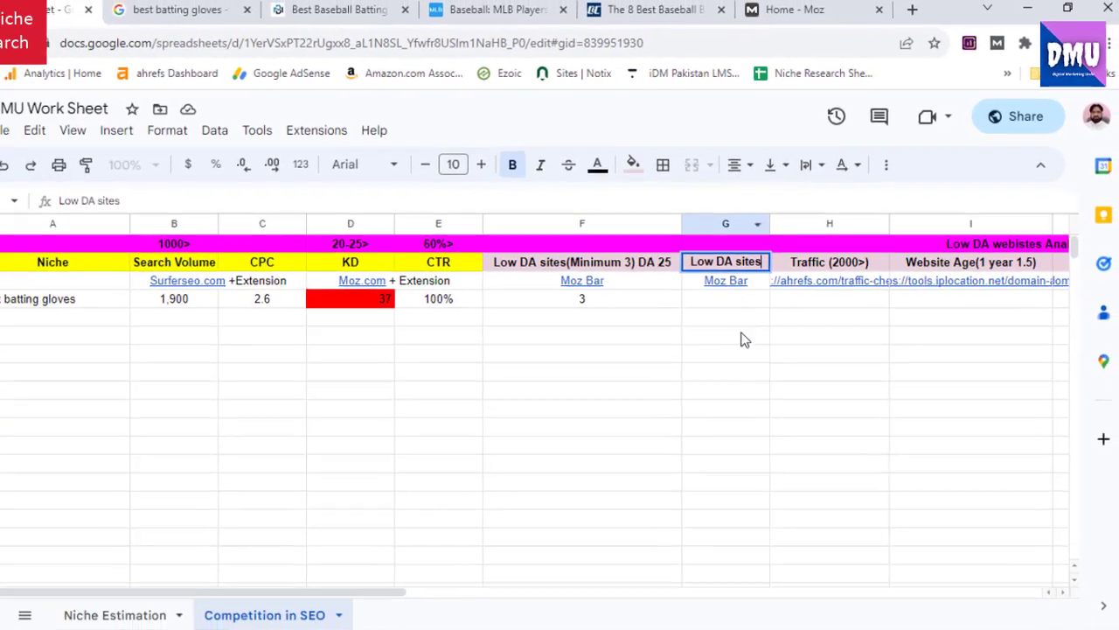
left_click(677, 442)
left_click(381, 13)
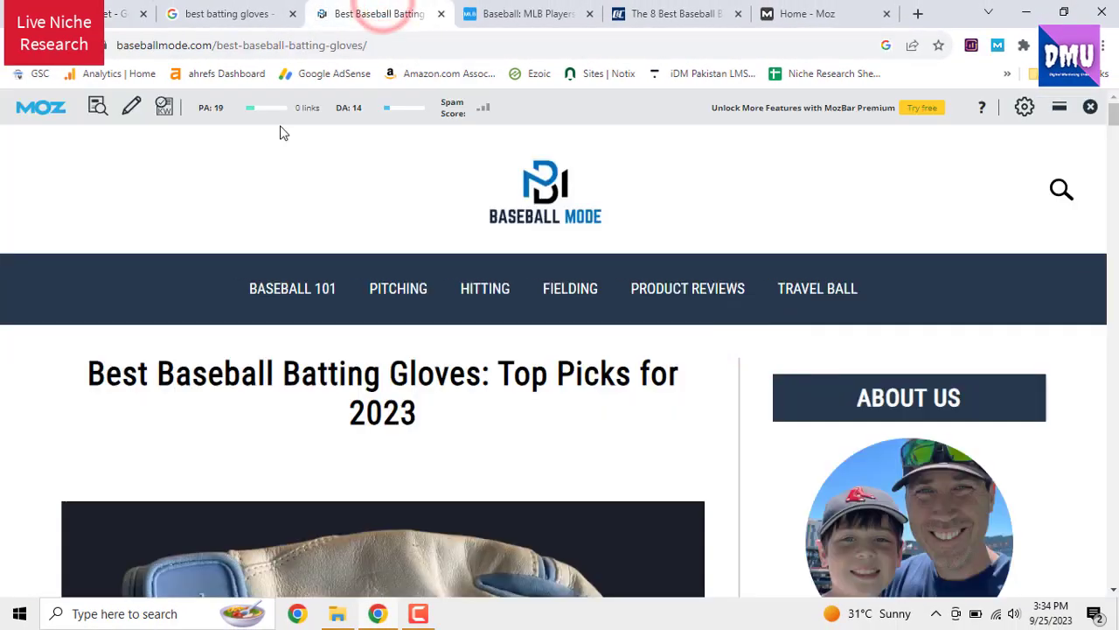
left_click_drag(215, 48, 155, 44)
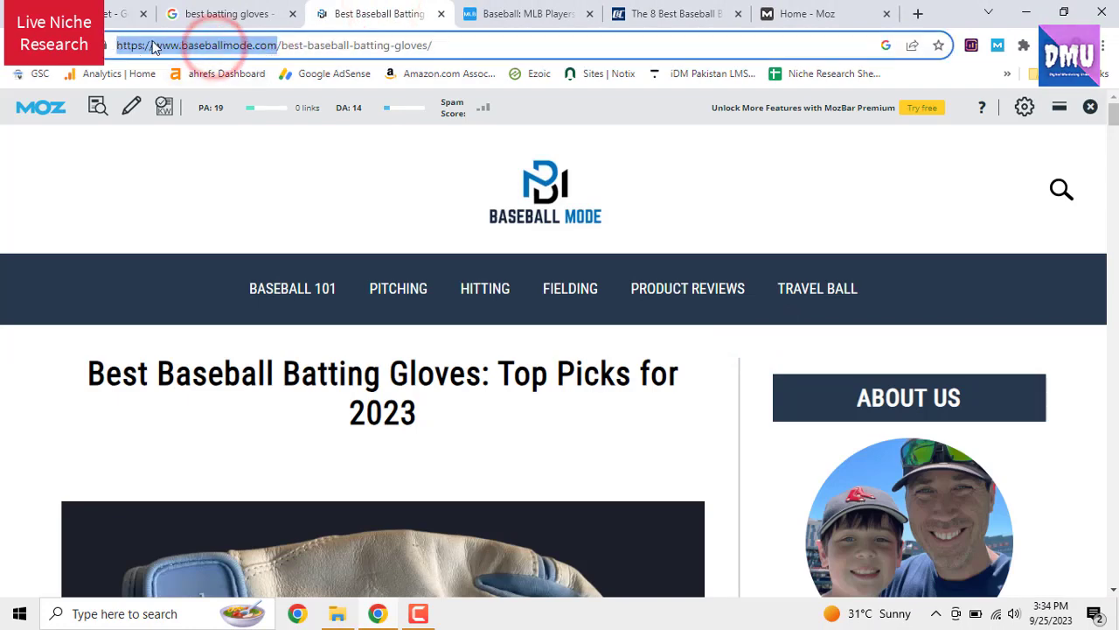
right_click(154, 45)
left_click(234, 142)
left_click(113, 13)
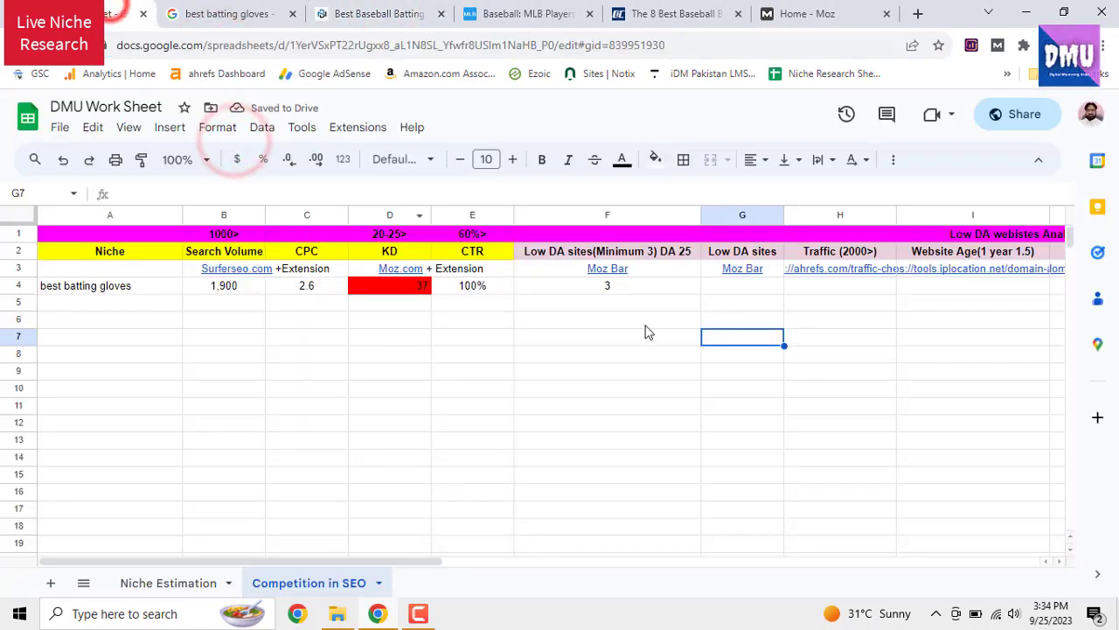
right_click(715, 294)
left_click(774, 225)
left_click(381, 13)
left_click(520, 13)
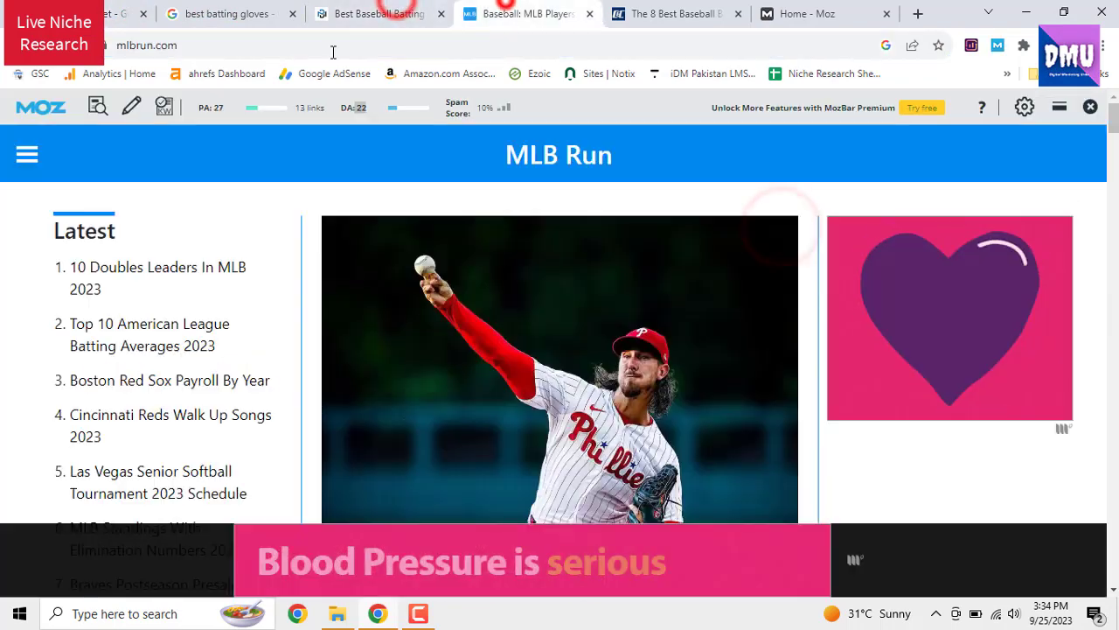
left_click(168, 45)
right_click(170, 45)
left_click(233, 148)
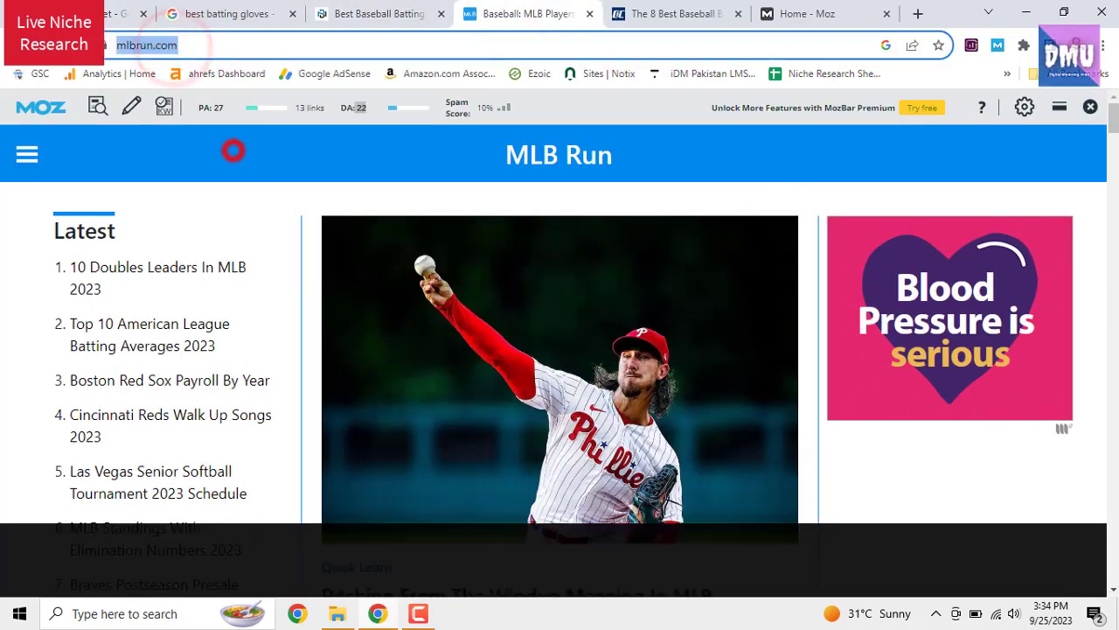
left_click(114, 13)
left_click(766, 306)
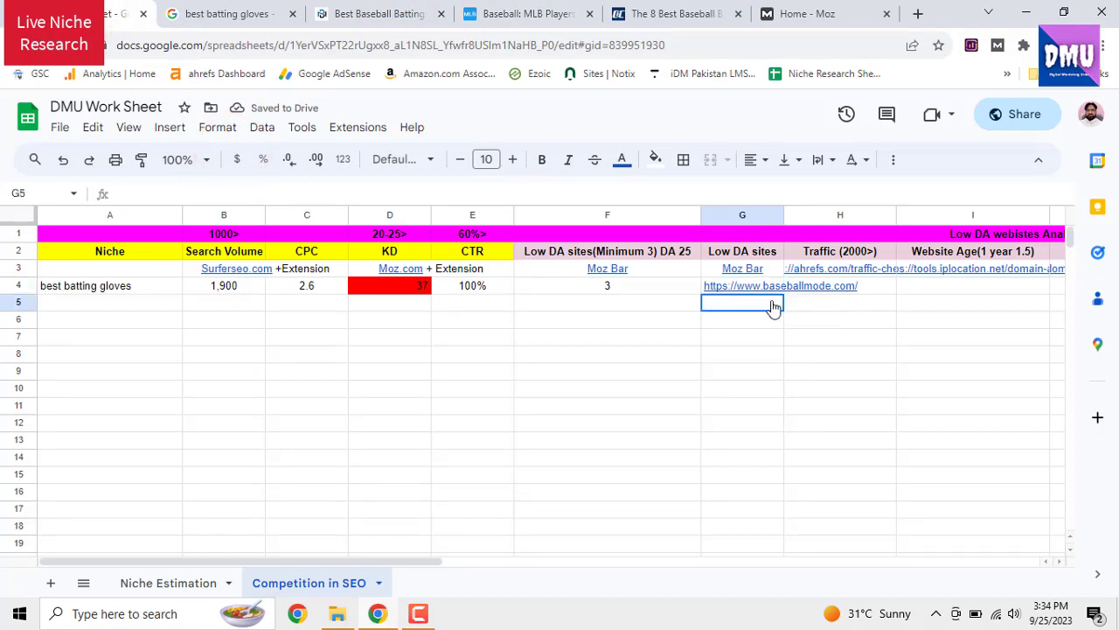
right_click(767, 304)
left_click(815, 154)
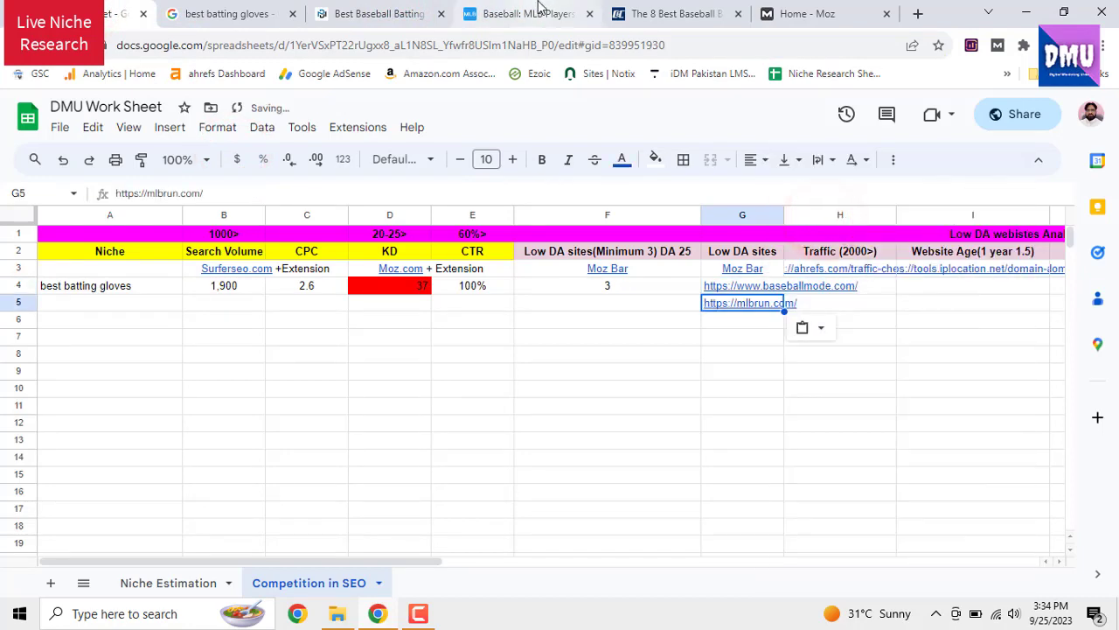
left_click(652, 5)
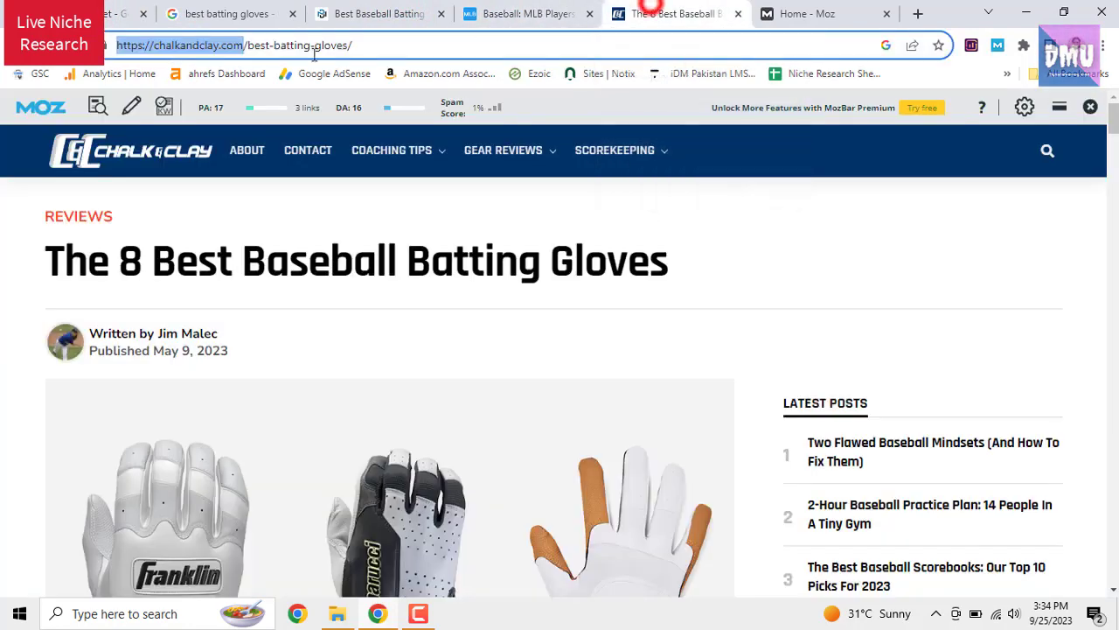
right_click(218, 50)
left_click(247, 150)
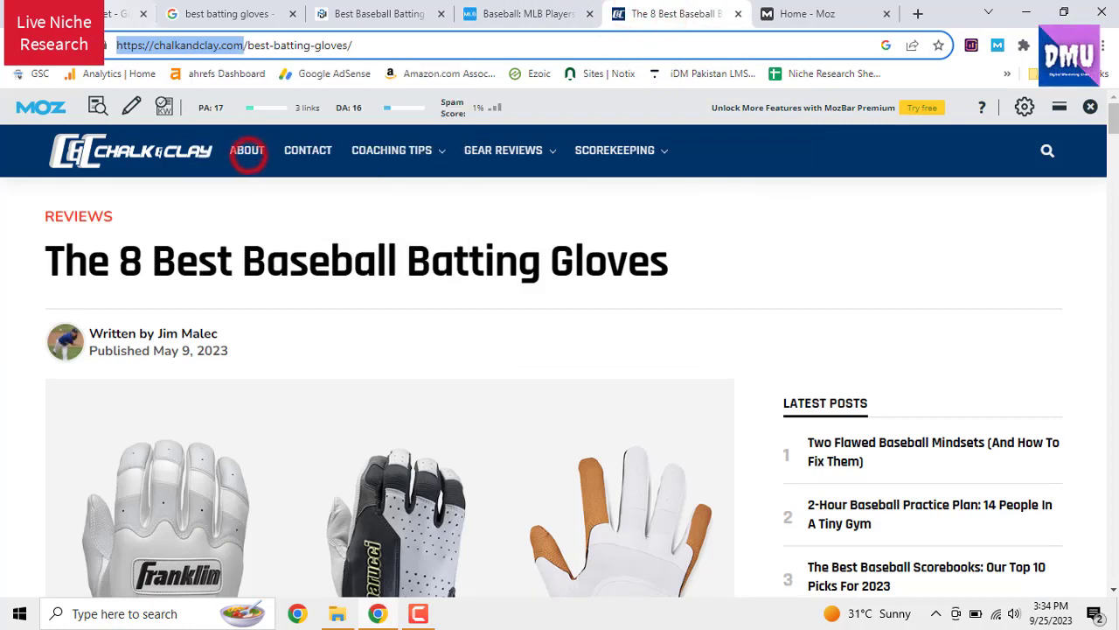
key("ctrl+1")
right_click(752, 320)
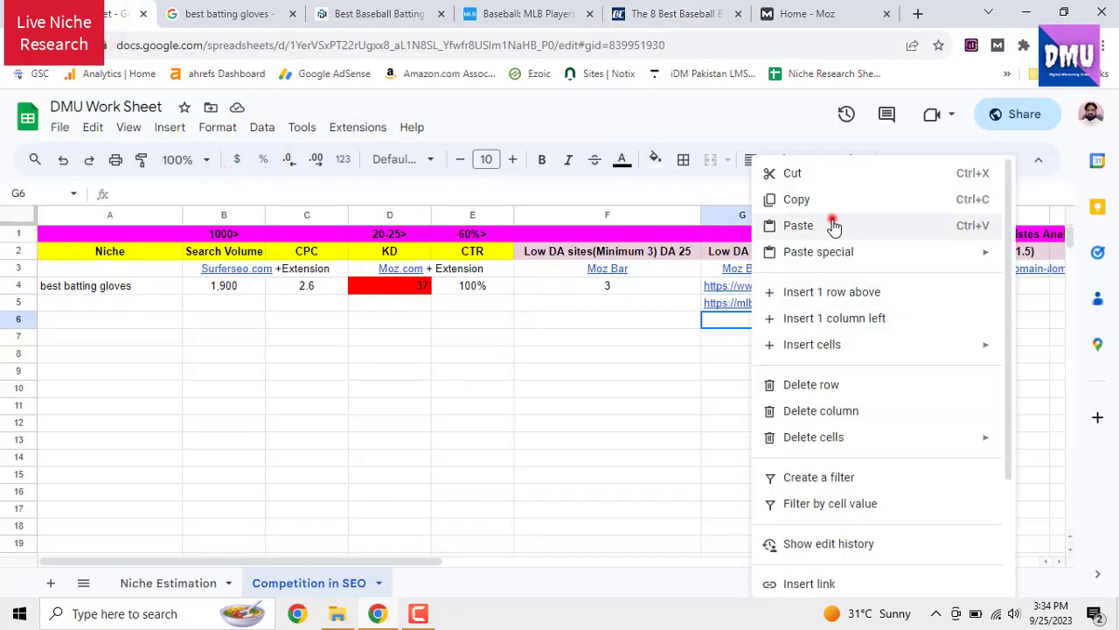
left_click(833, 226)
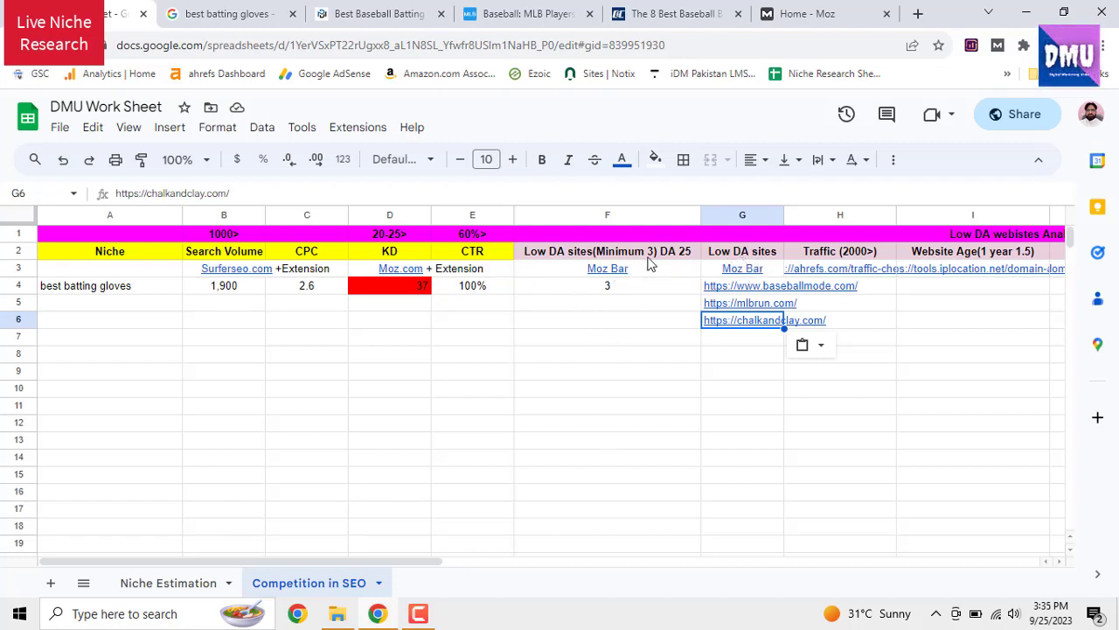
Narrow column F slightly and widen the "Low DA sites" column so the full website URLs fit
left_click(623, 302)
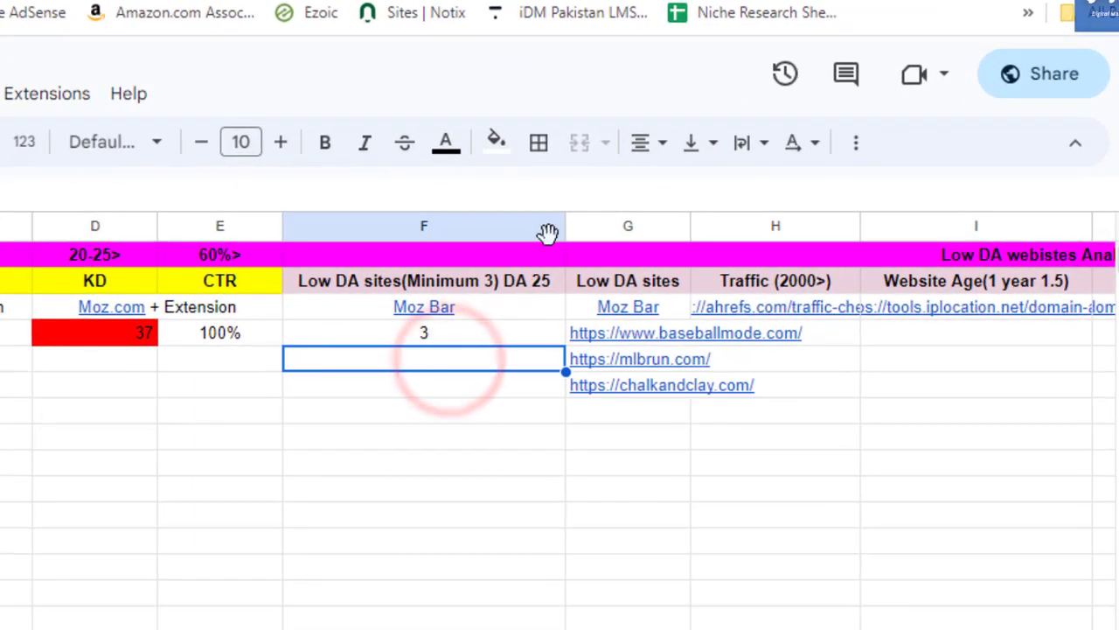
left_click_drag(564, 226, 555, 226)
left_click(535, 442)
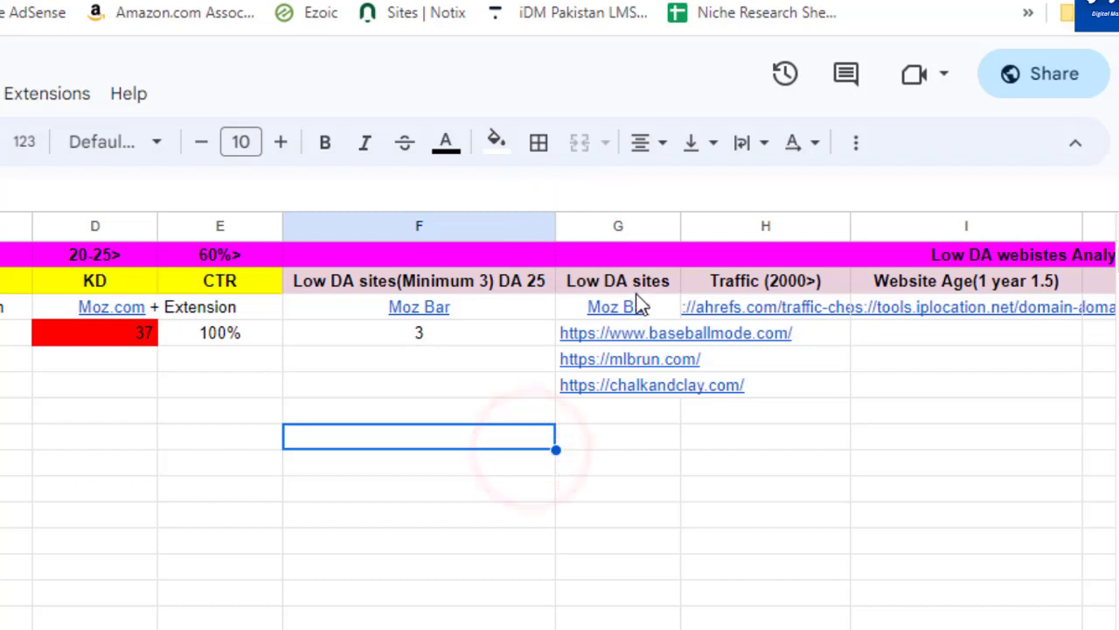
left_click_drag(681, 226, 810, 227)
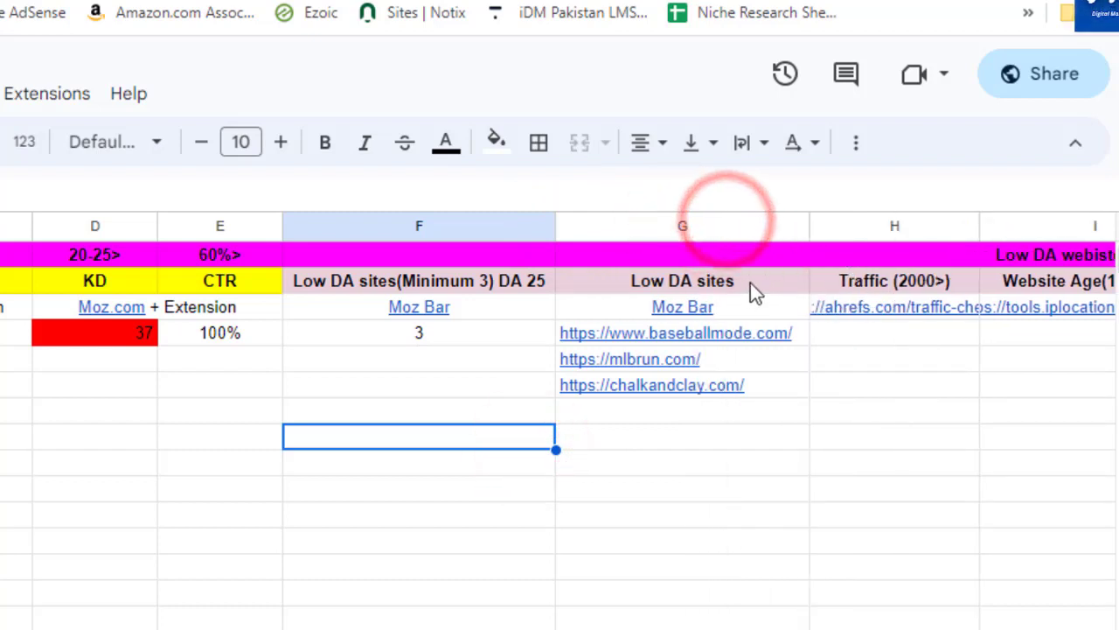
Rename the "Low DA sites" header in cell G2 to "Low DA sites URL"
left_click(761, 280)
double_click(763, 278)
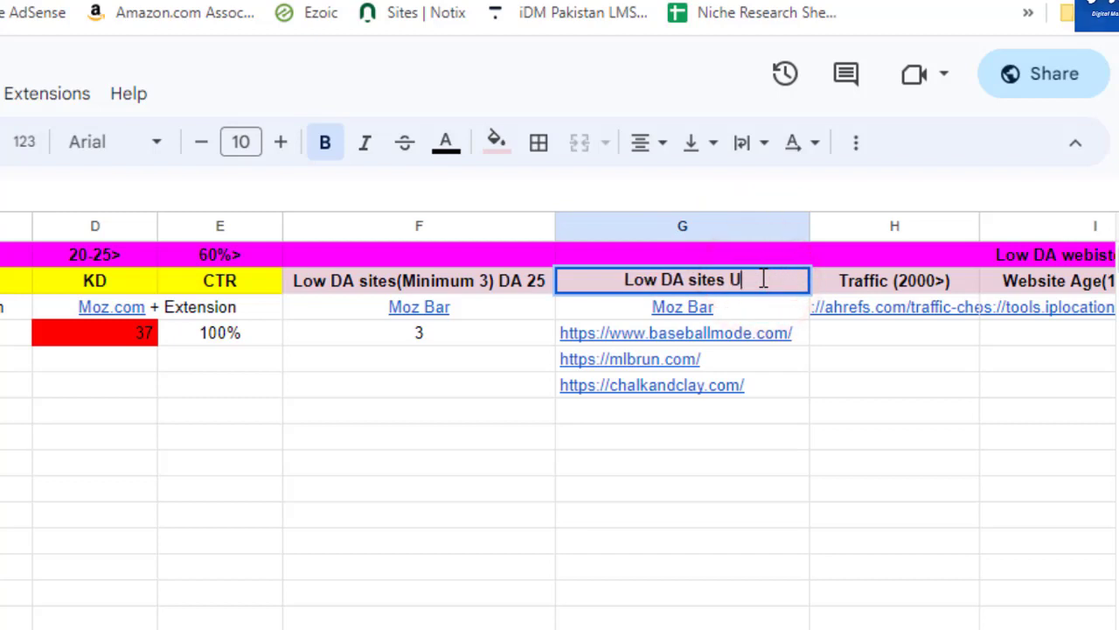
type("URL")
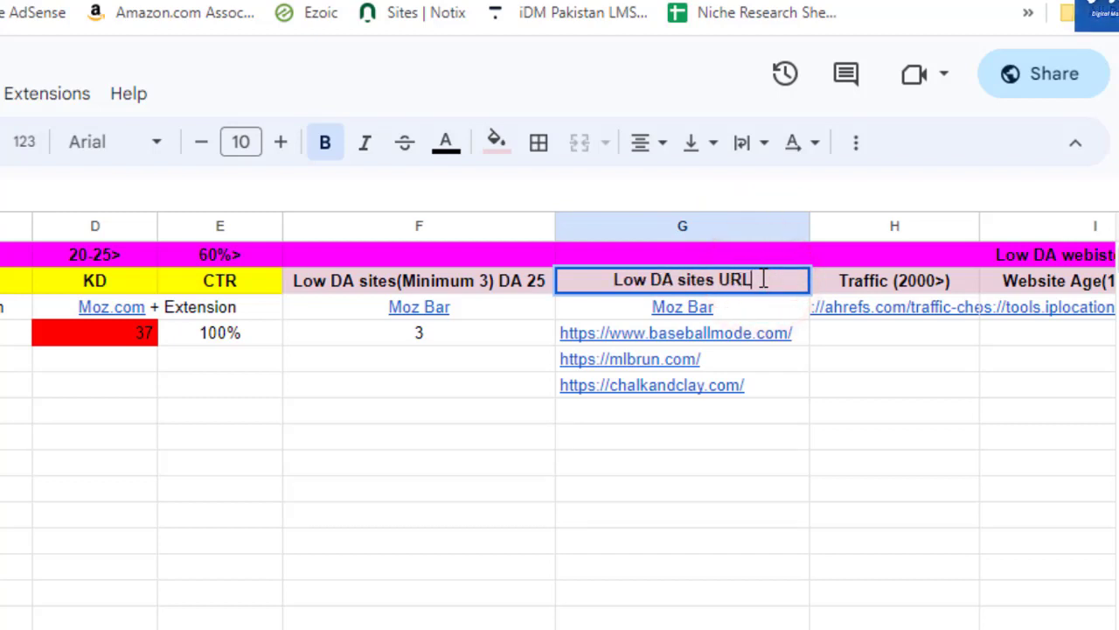
left_click(863, 407)
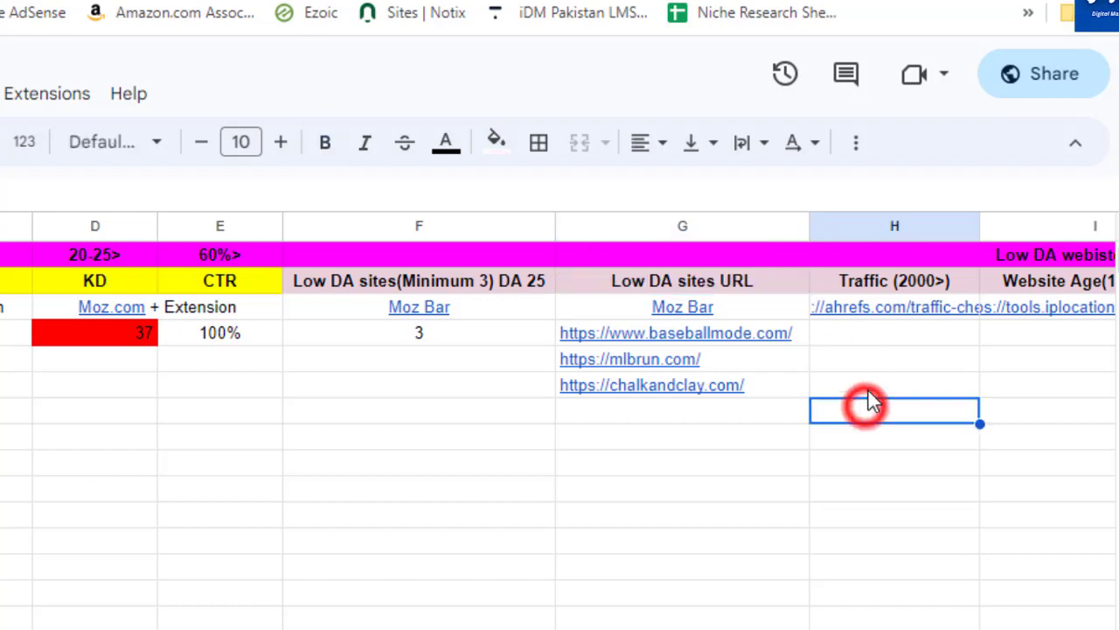
Insert a narrow column headed "DA" between the "Low DA sites URL" and "Traffic (2000>)" columns
right_click(839, 227)
left_click(944, 342)
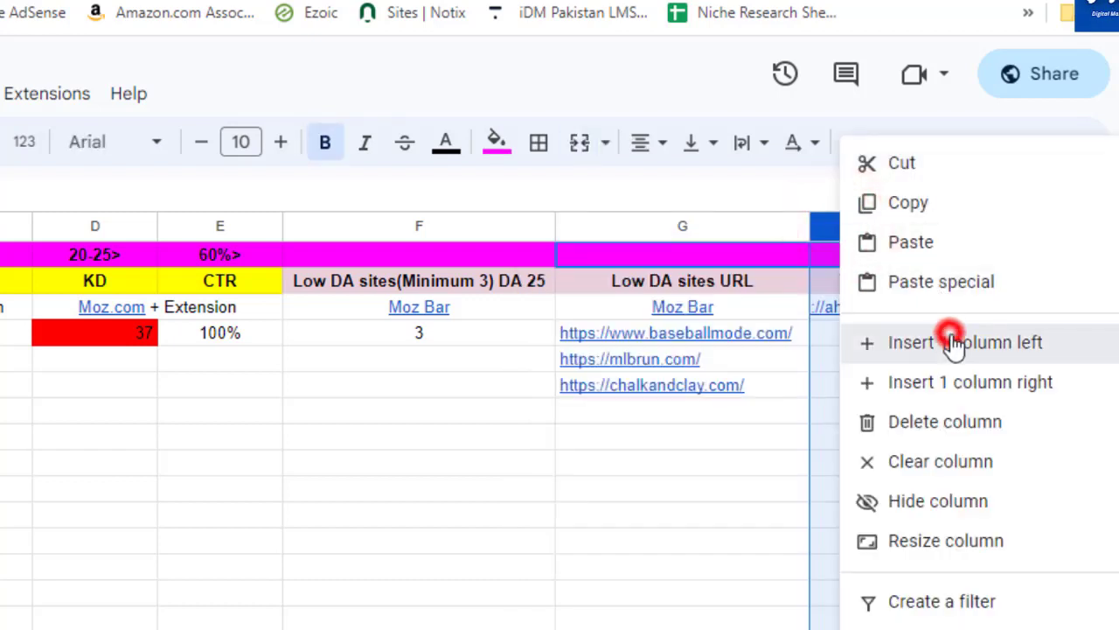
left_click(953, 385)
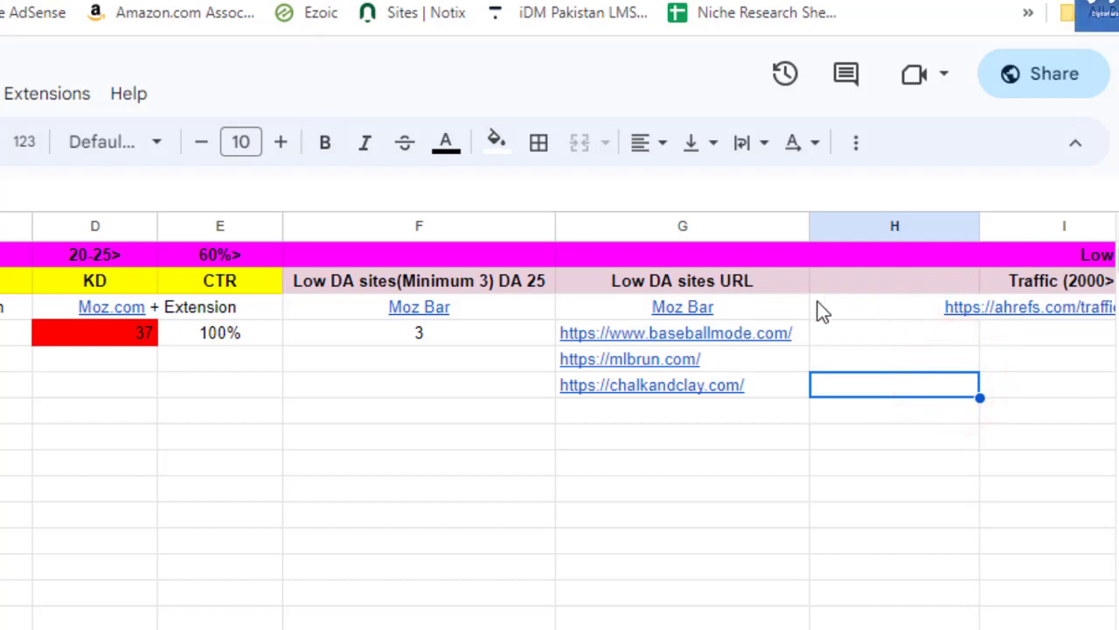
left_click(916, 280)
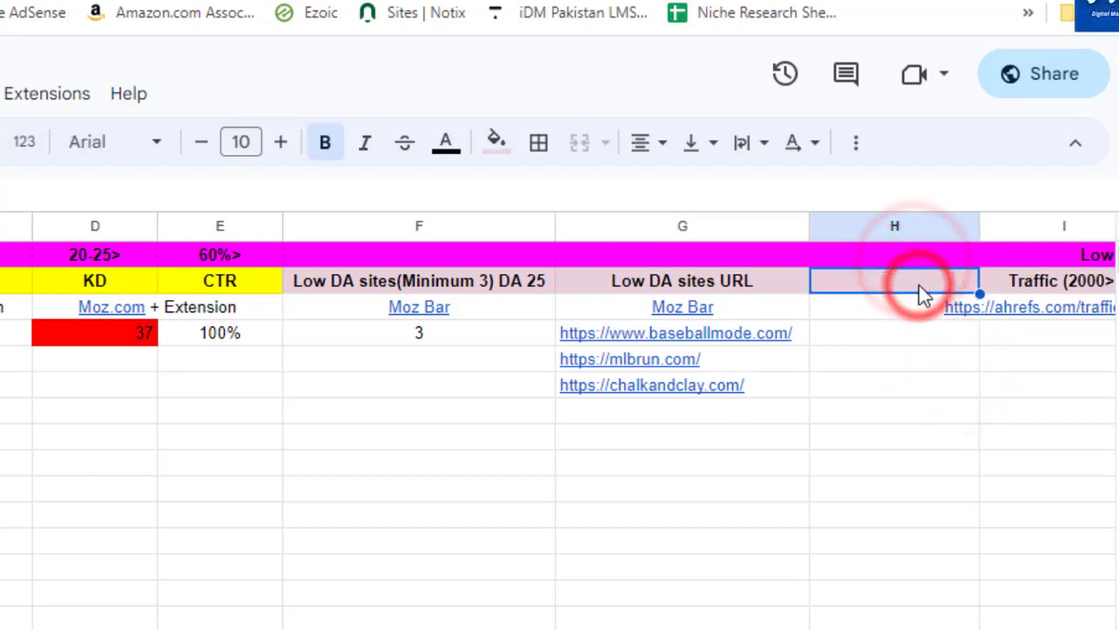
left_click(919, 284)
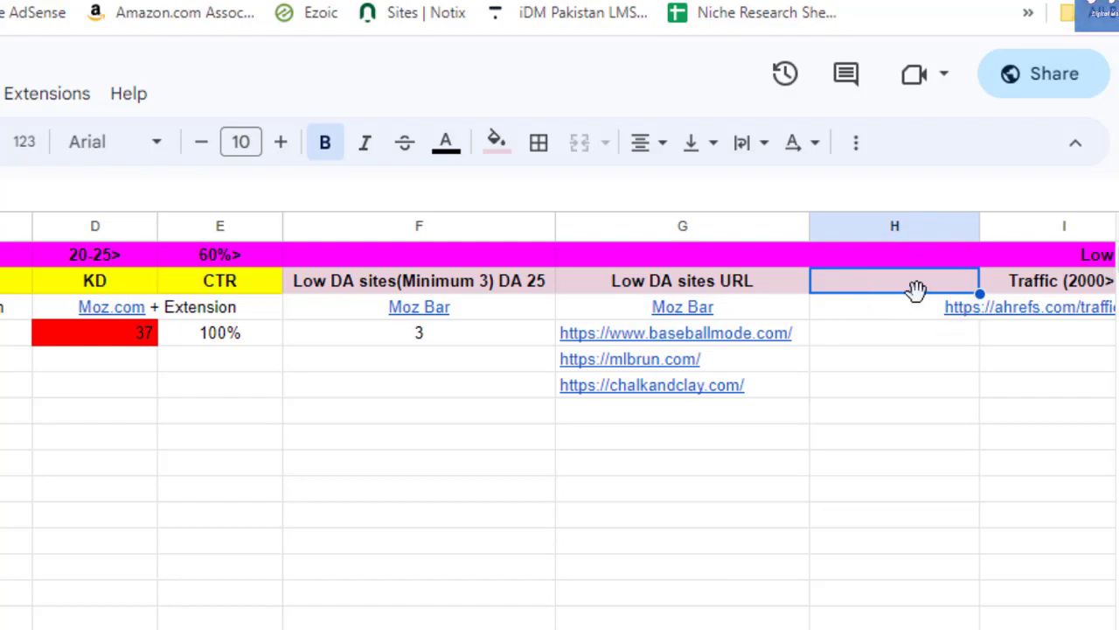
type("DA")
left_click(917, 380)
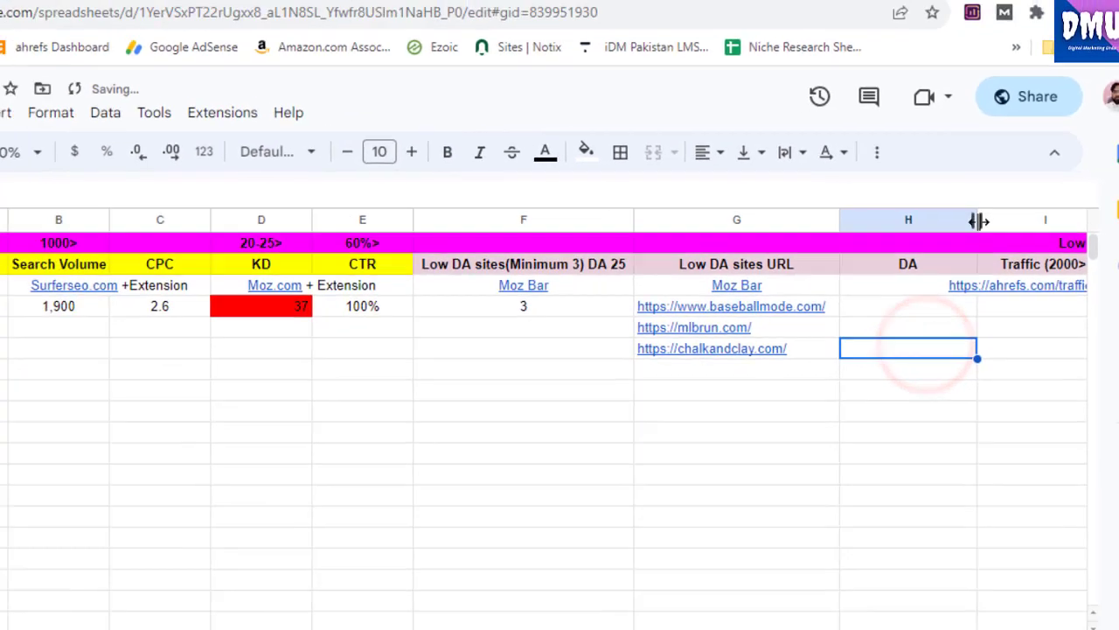
left_click_drag(978, 221, 943, 221)
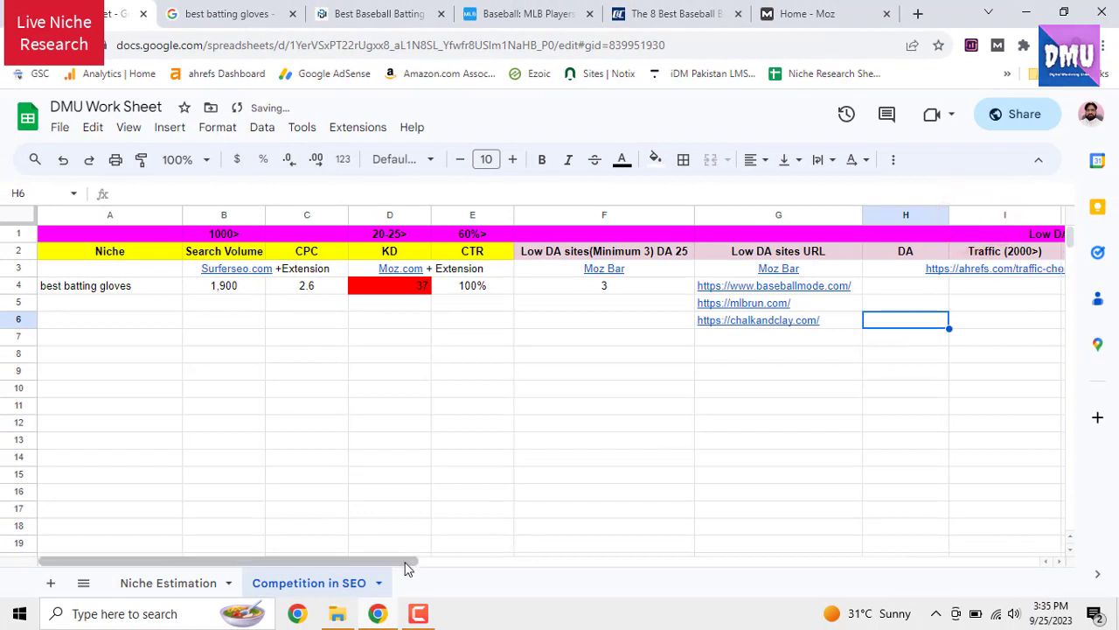
Merge cells F1:L1 so the "Low DA webistes Analysis" heading spans every column of the section
left_click_drag(405, 562, 529, 562)
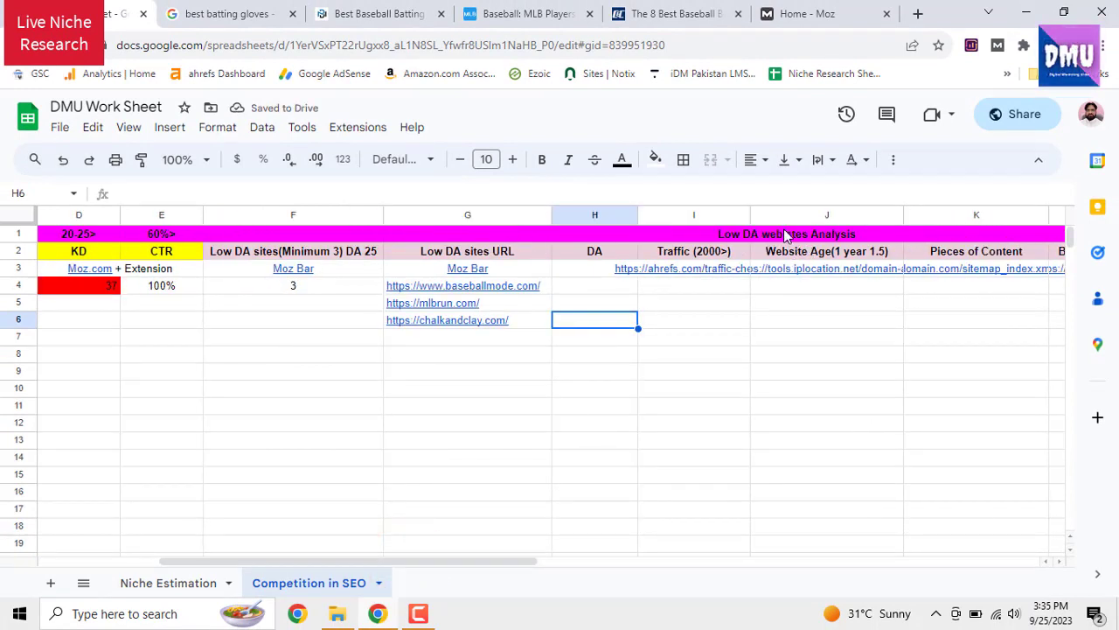
left_click(382, 234)
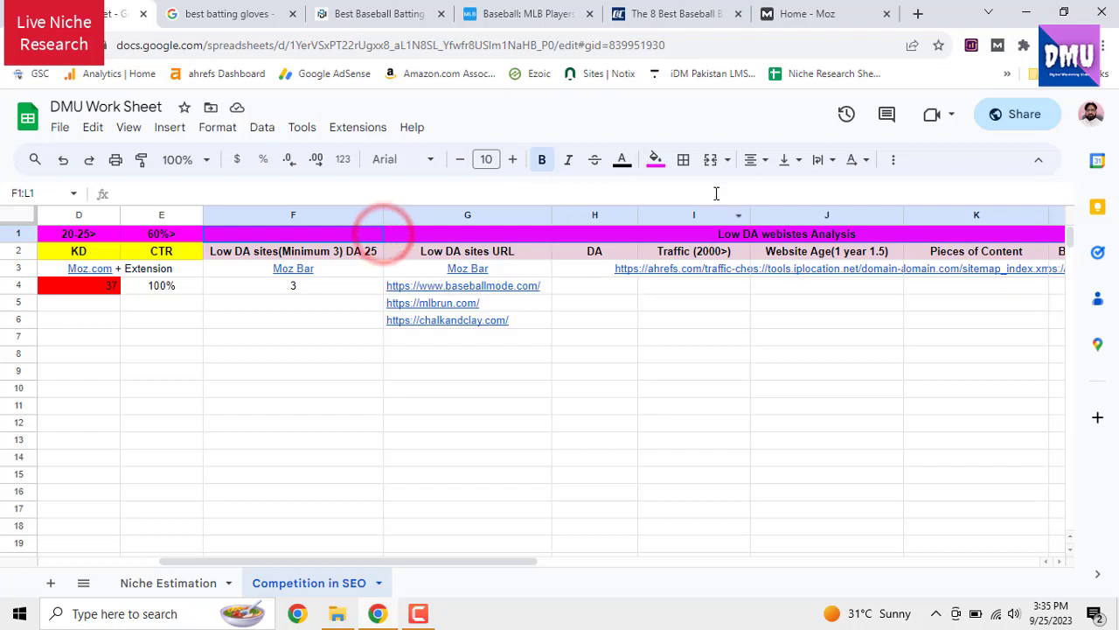
left_click(711, 159)
left_click(680, 354)
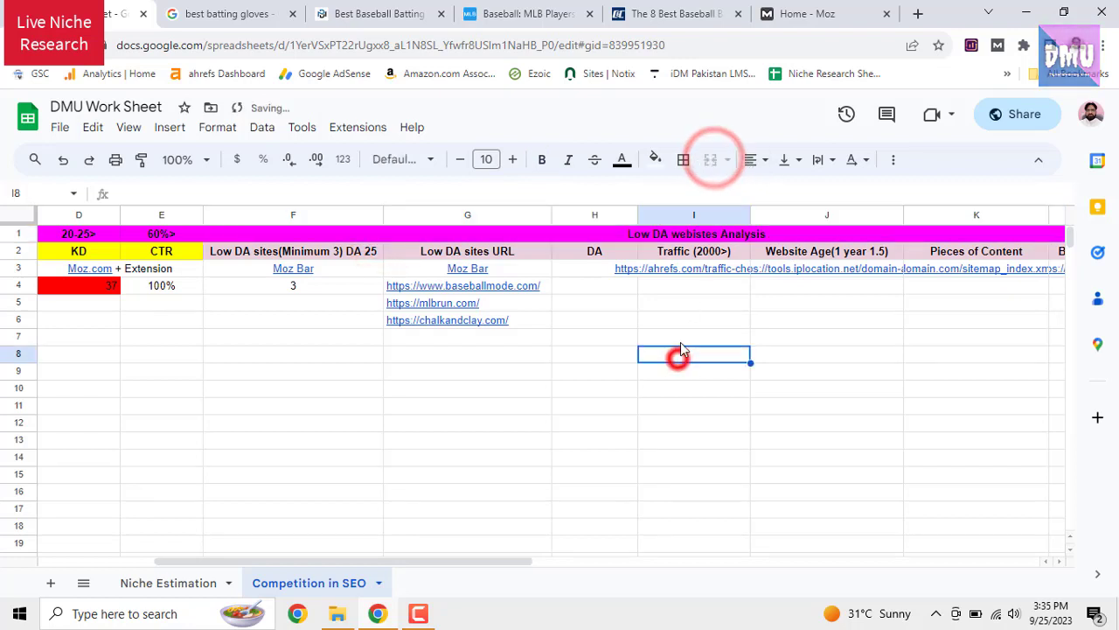
Check the three sites' domain authority in MozBar and enter 14 for Baseball Mode in cell H4
left_click(586, 255)
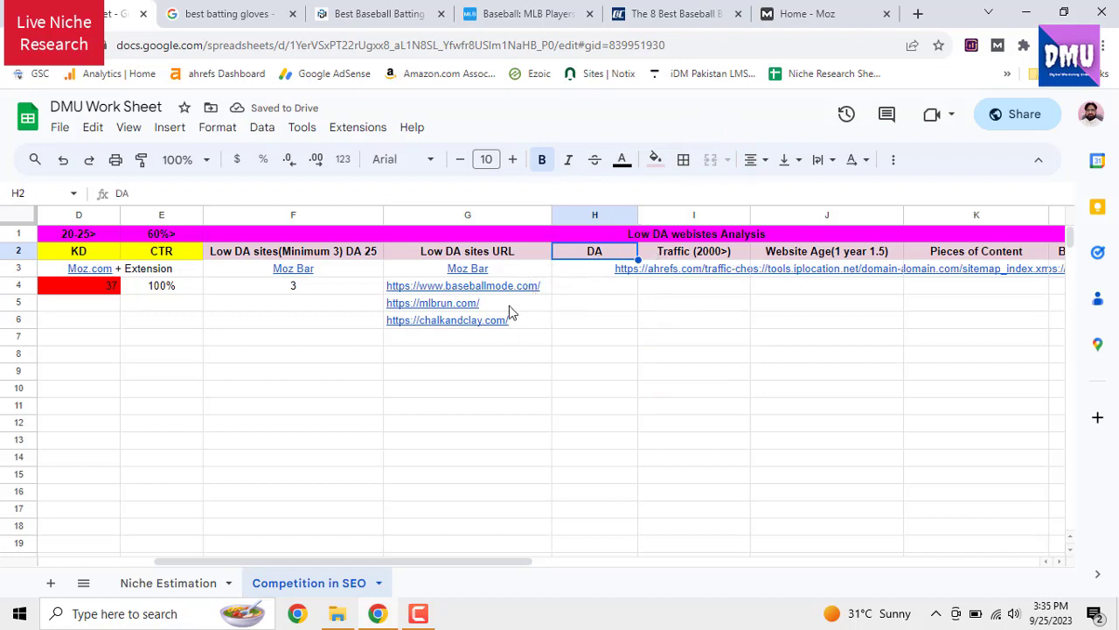
left_click(358, 14)
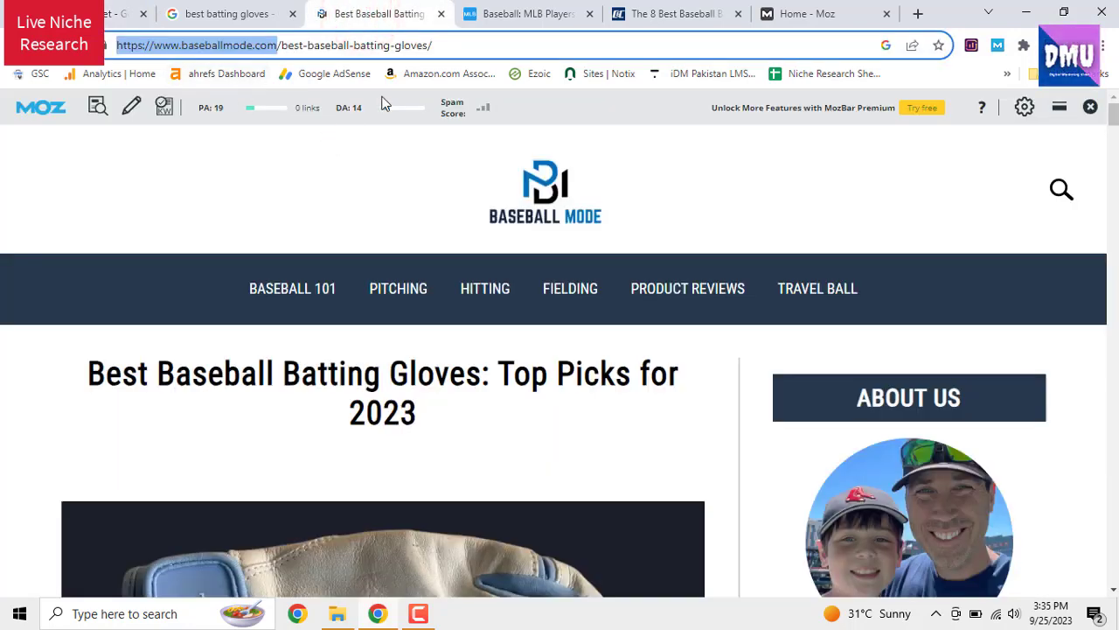
left_click(472, 15)
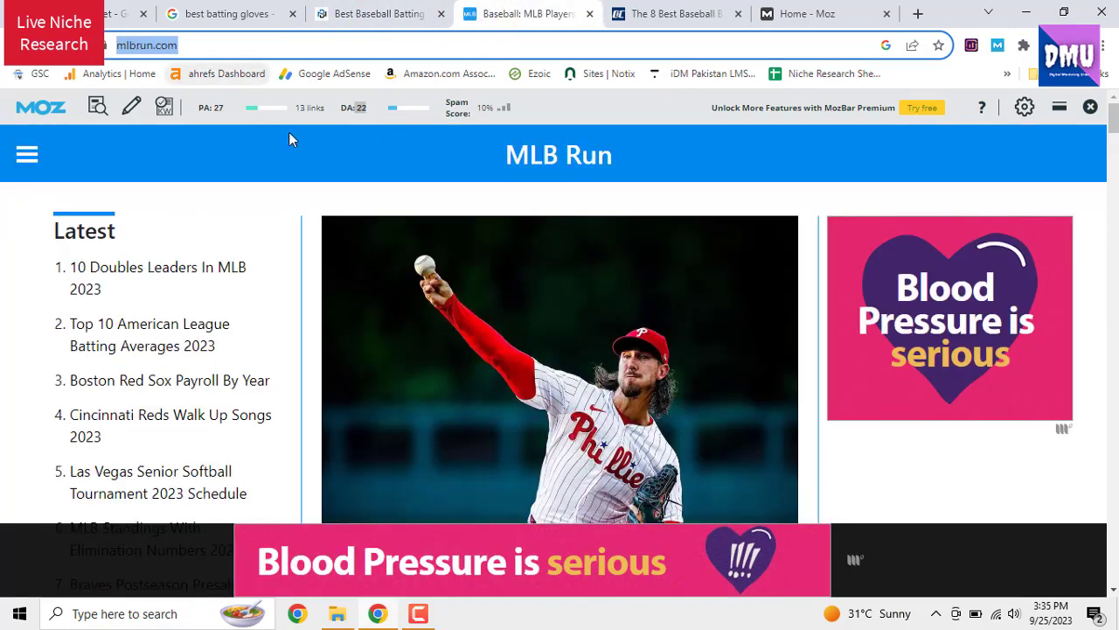
left_click(665, 14)
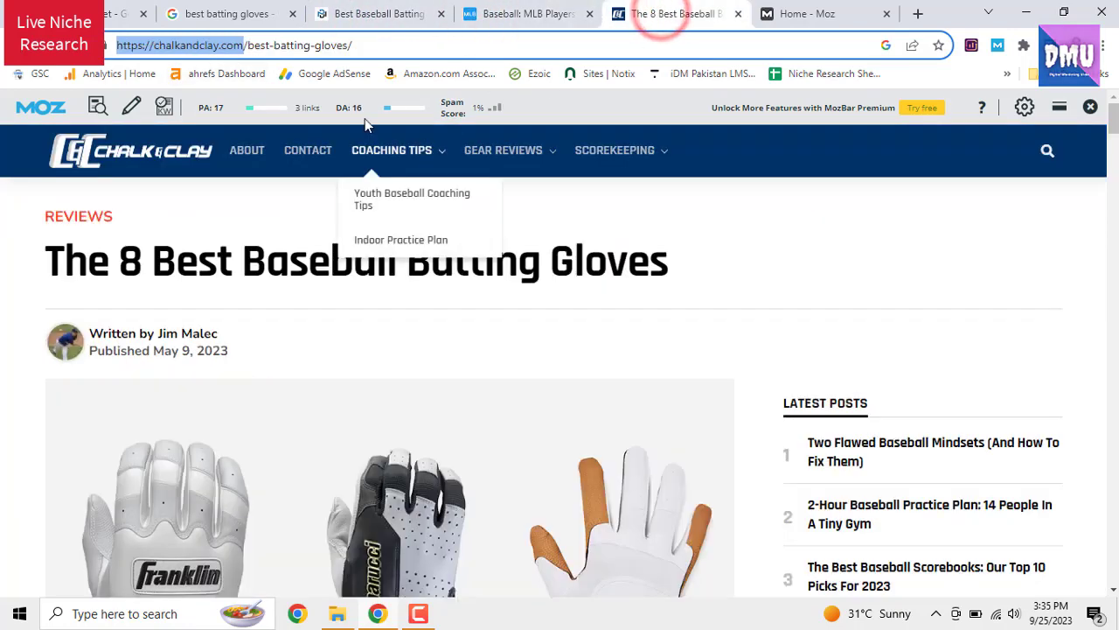
left_click(112, 13)
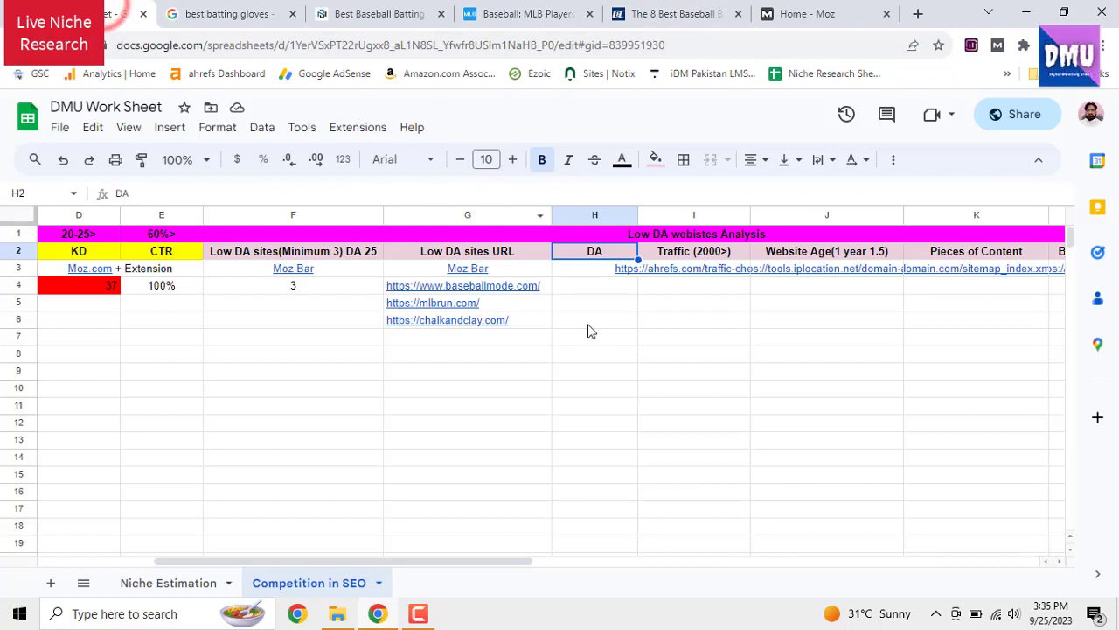
left_click(610, 297)
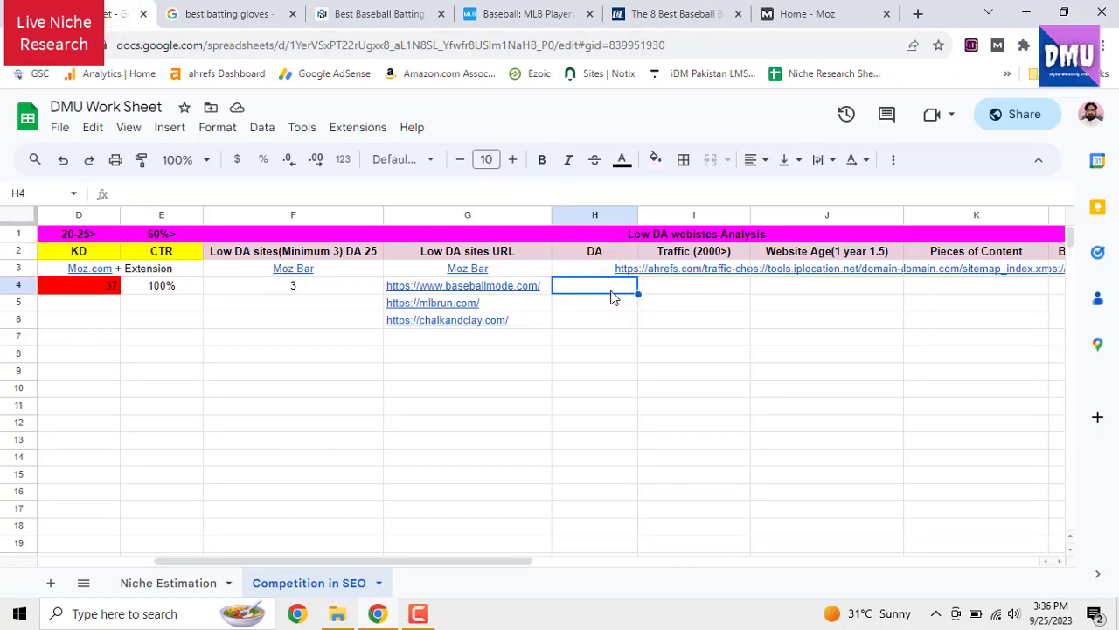
left_click(376, 14)
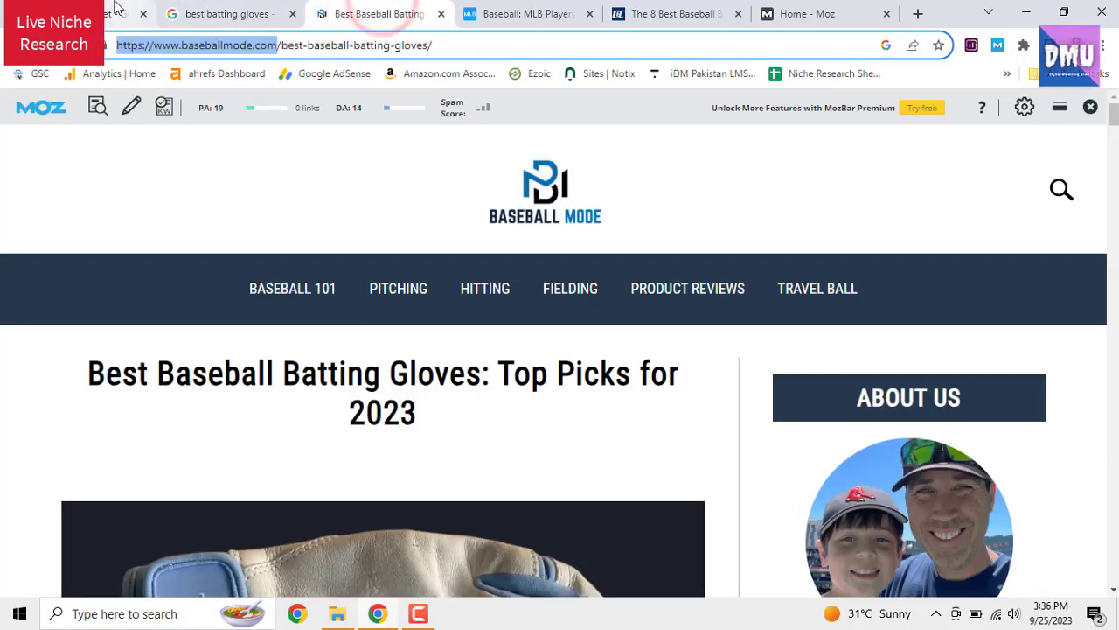
left_click(116, 10)
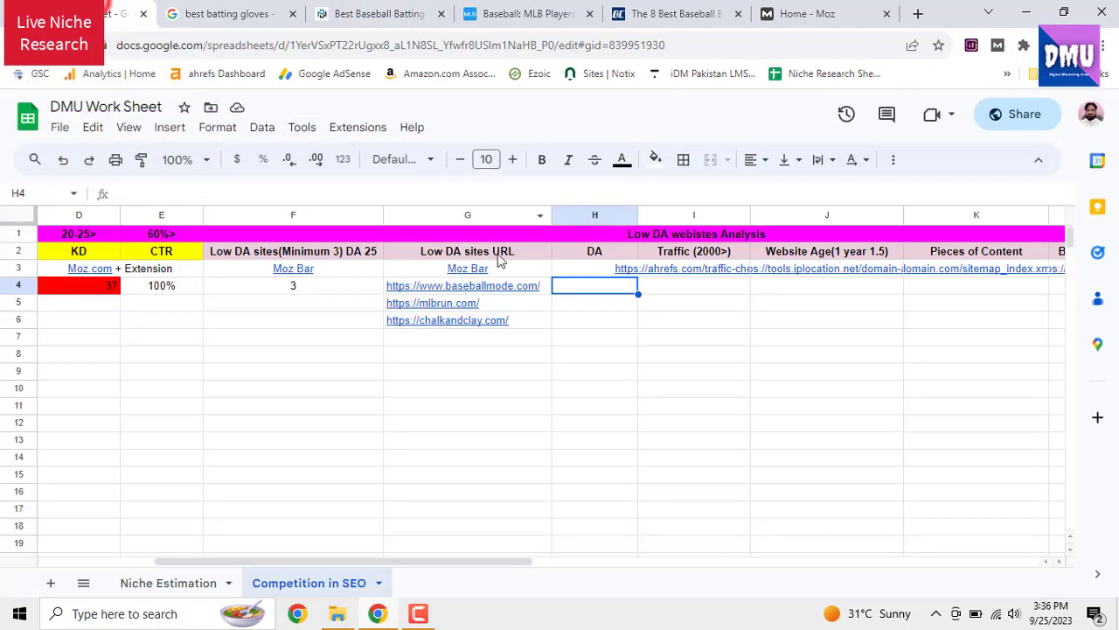
left_click(587, 302)
Check the MLB Run and Chalk & Clay pages in MozBar and enter their DA values, 22 in H5 and 16 in H6
left_click(549, 12)
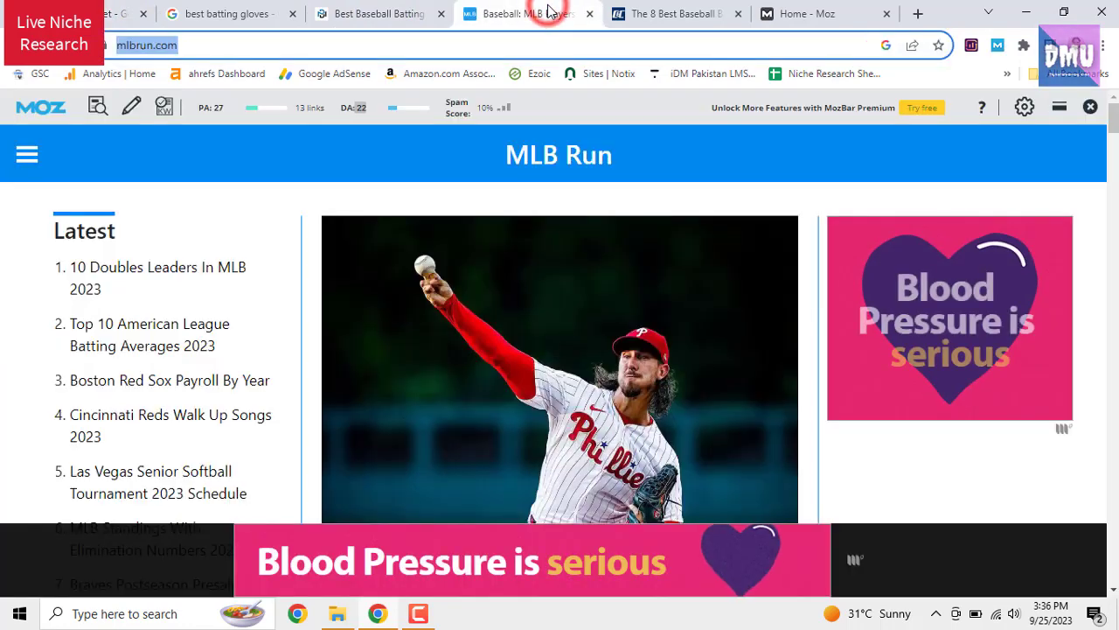
left_click(642, 14)
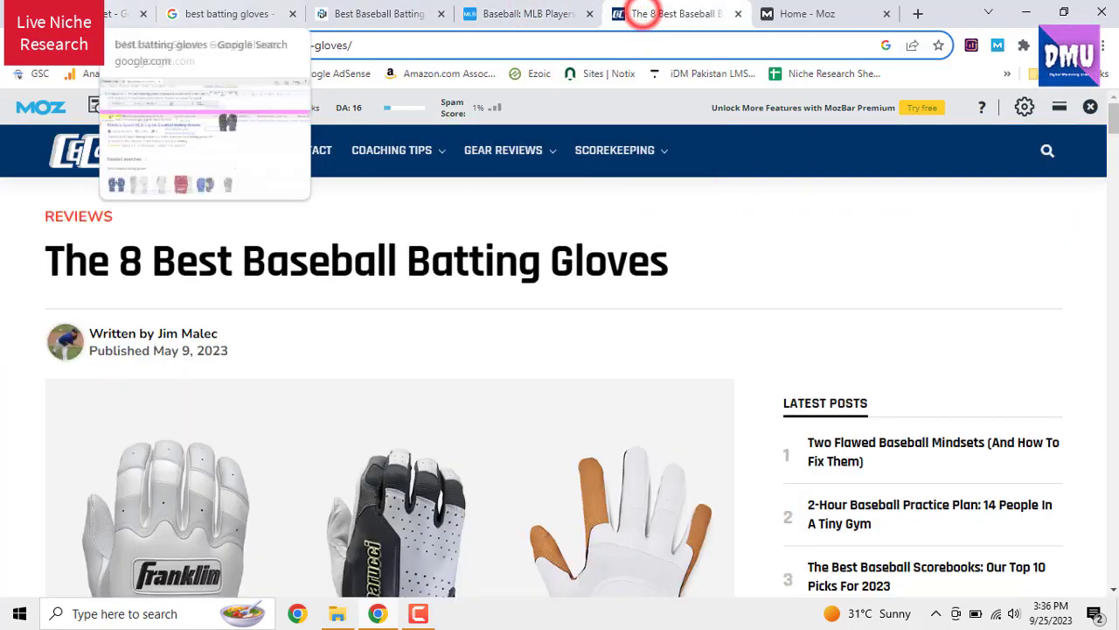
left_click(122, 13)
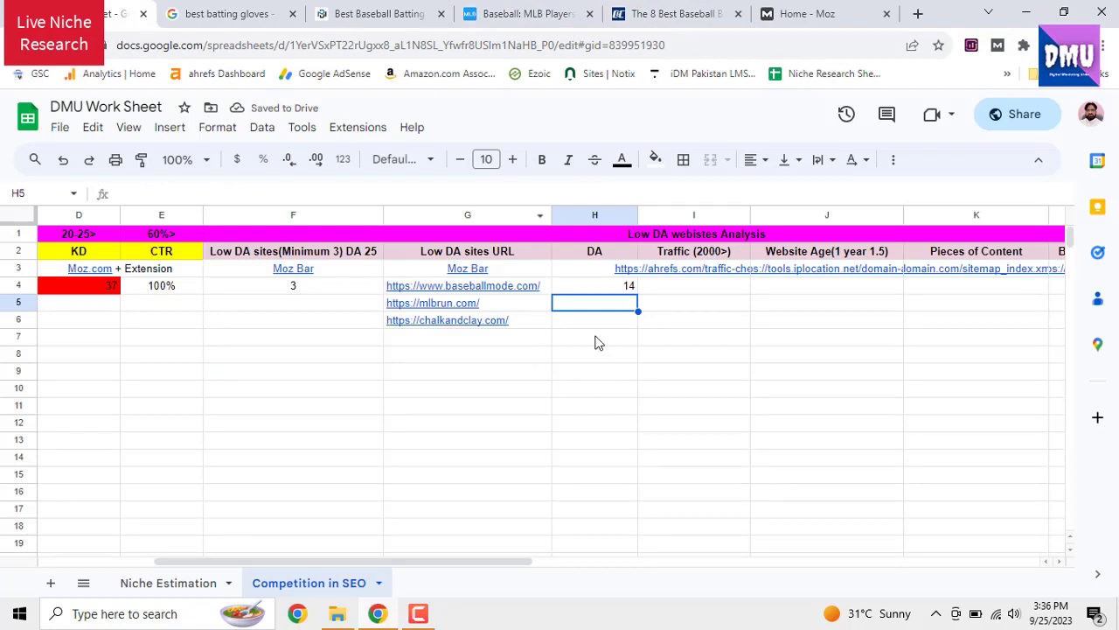
type("22")
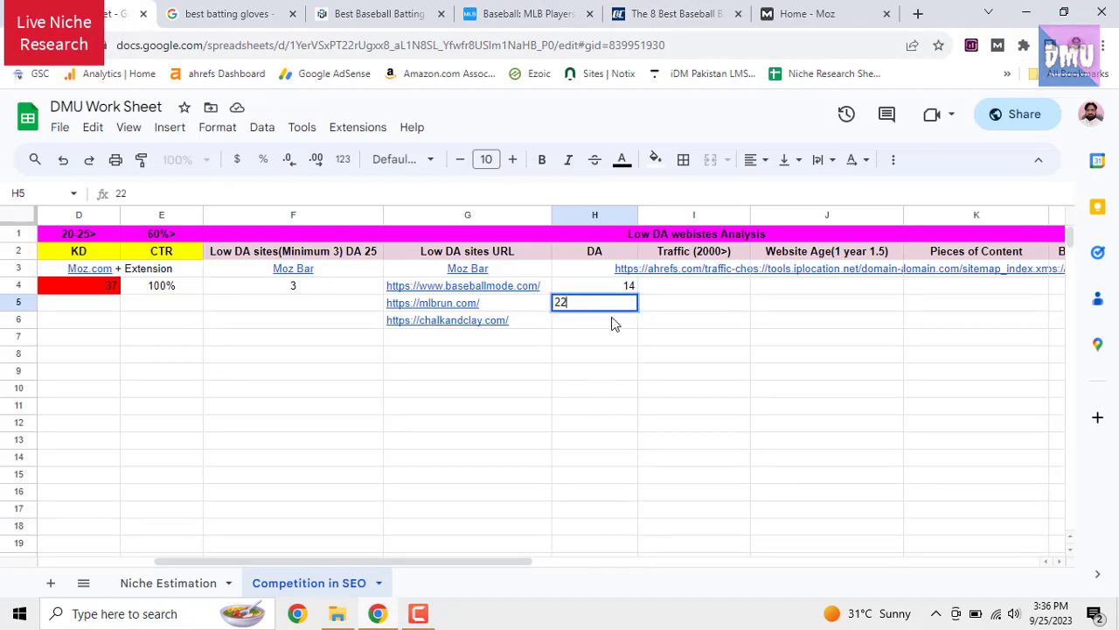
left_click(612, 323)
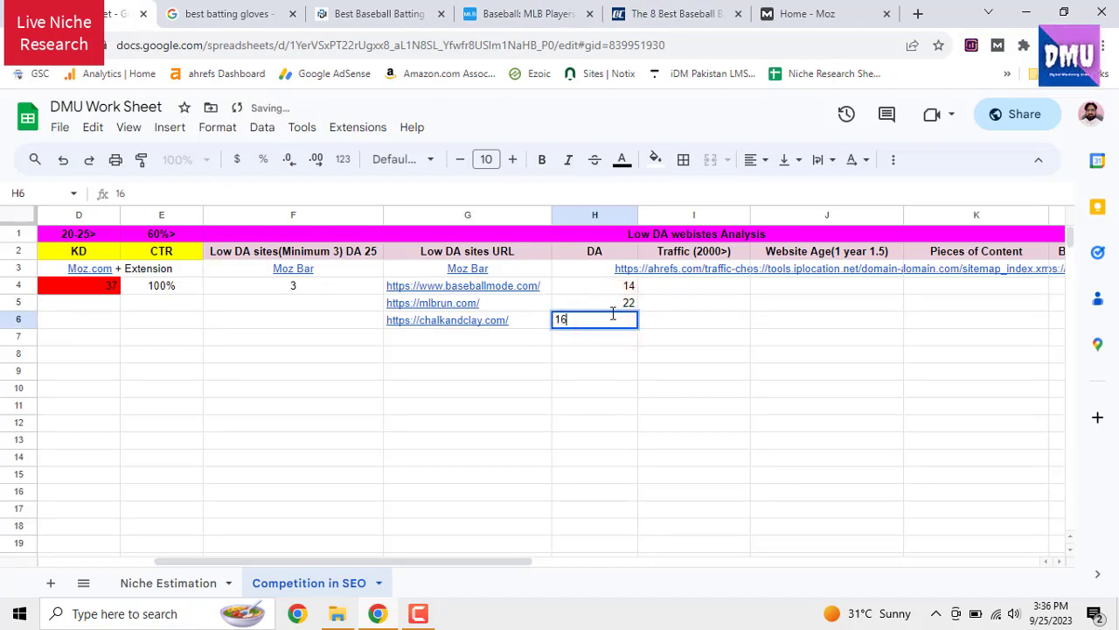
type("16")
left_click(670, 365)
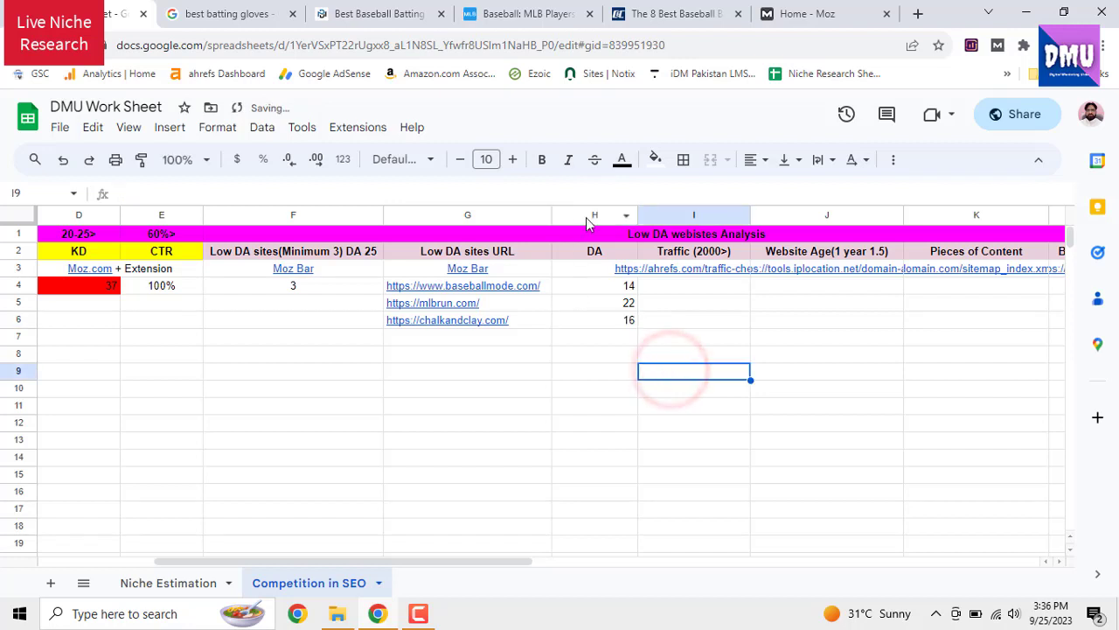
Center-align the contents of the entire DA column
left_click(595, 215)
left_click(752, 162)
left_click(782, 192)
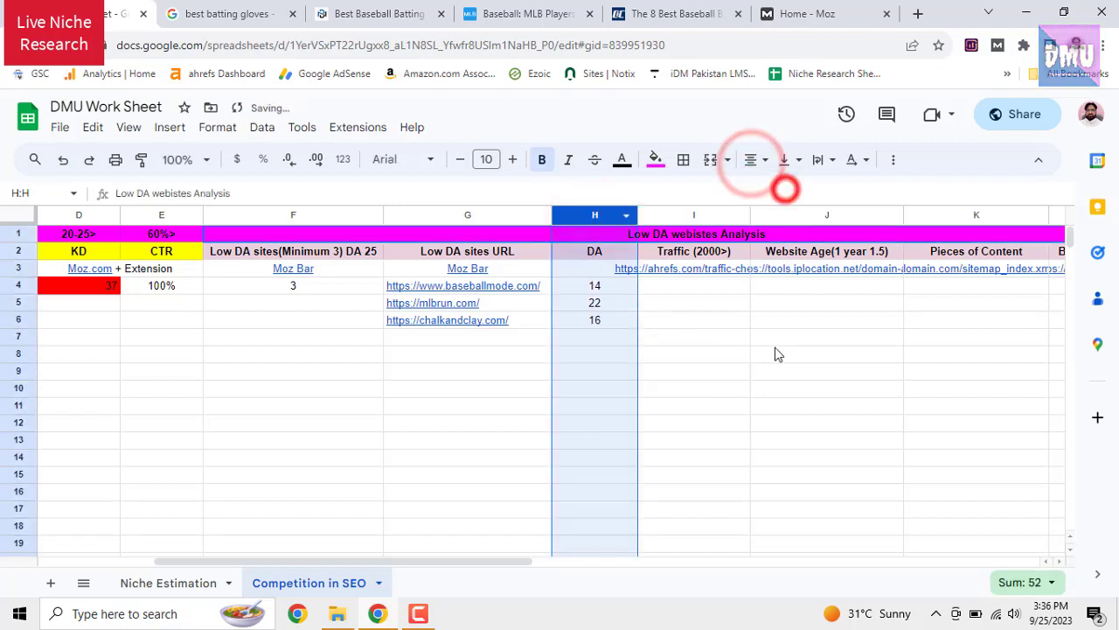
left_click(774, 350)
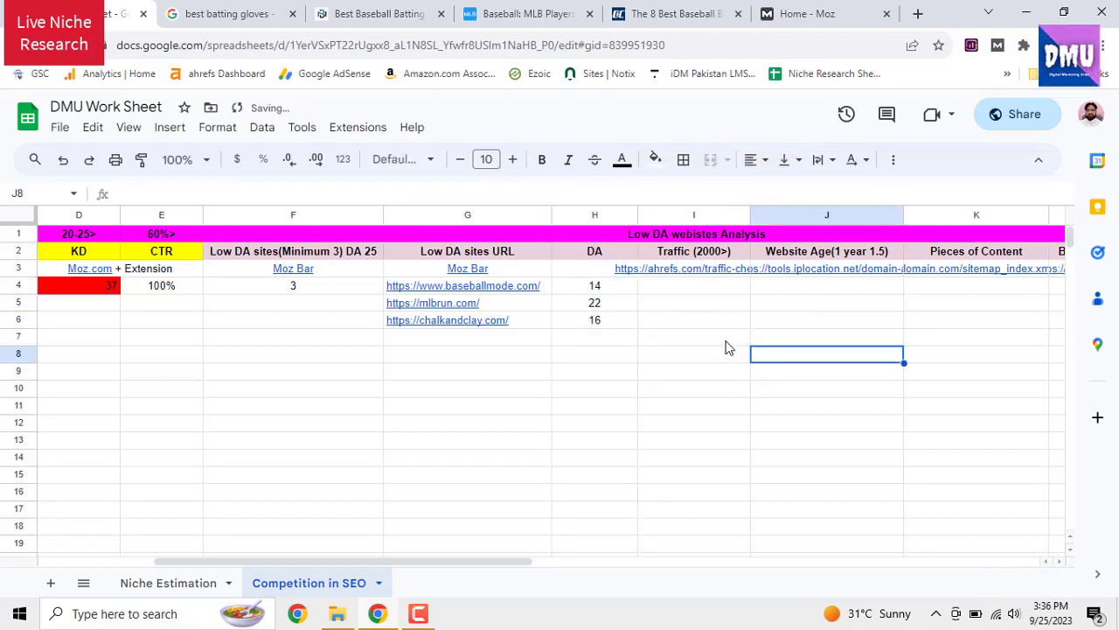
Open the Ahrefs Website Traffic Checker from the link under the Traffic header and look over its page
mouse_move(722, 276)
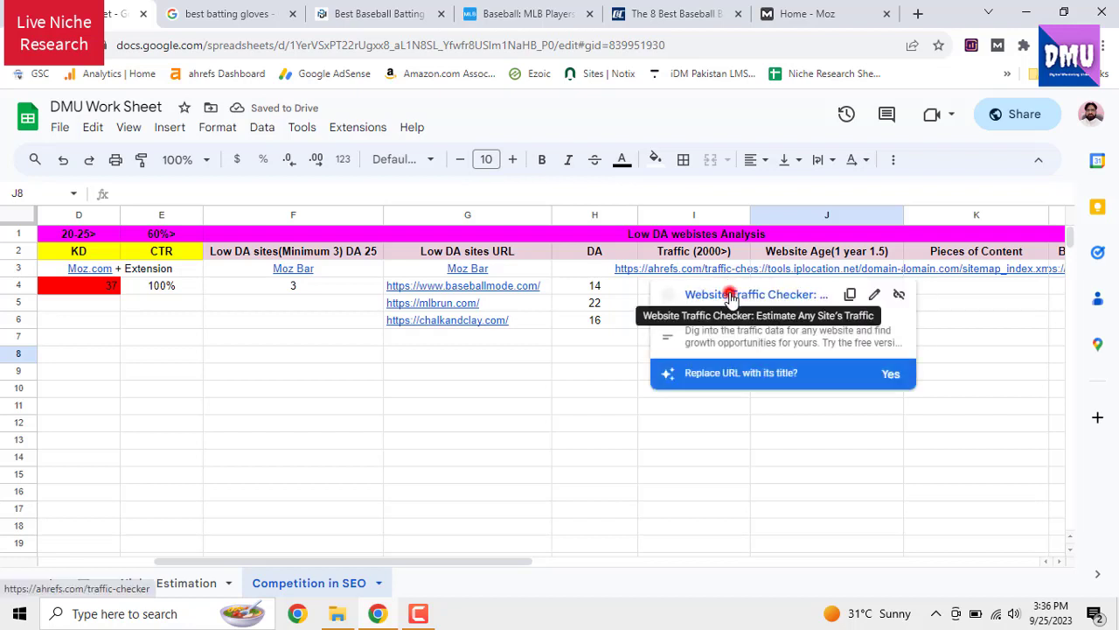
left_click(728, 296)
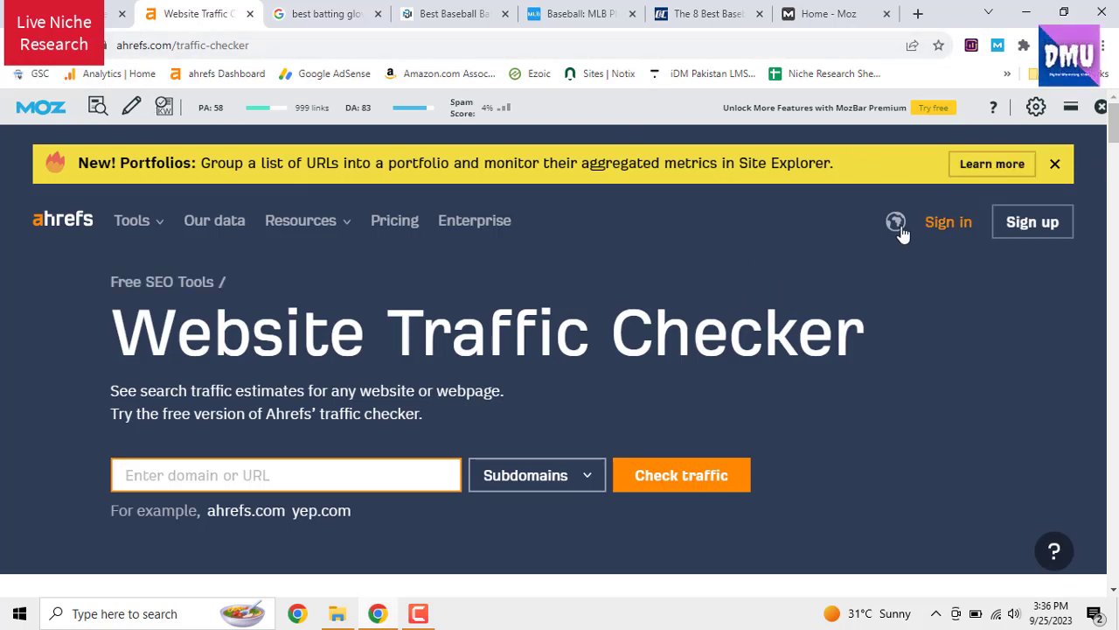
left_click_drag(1114, 133, 1115, 549)
scroll(575, 386, "up", 1)
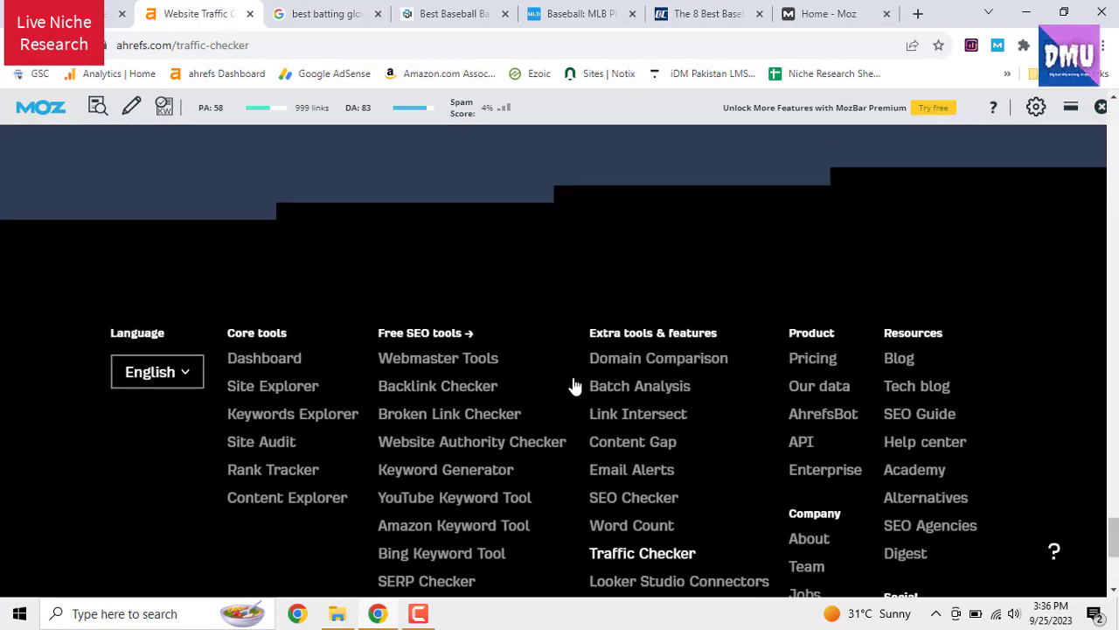
left_click_drag(1115, 544, 1045, 99)
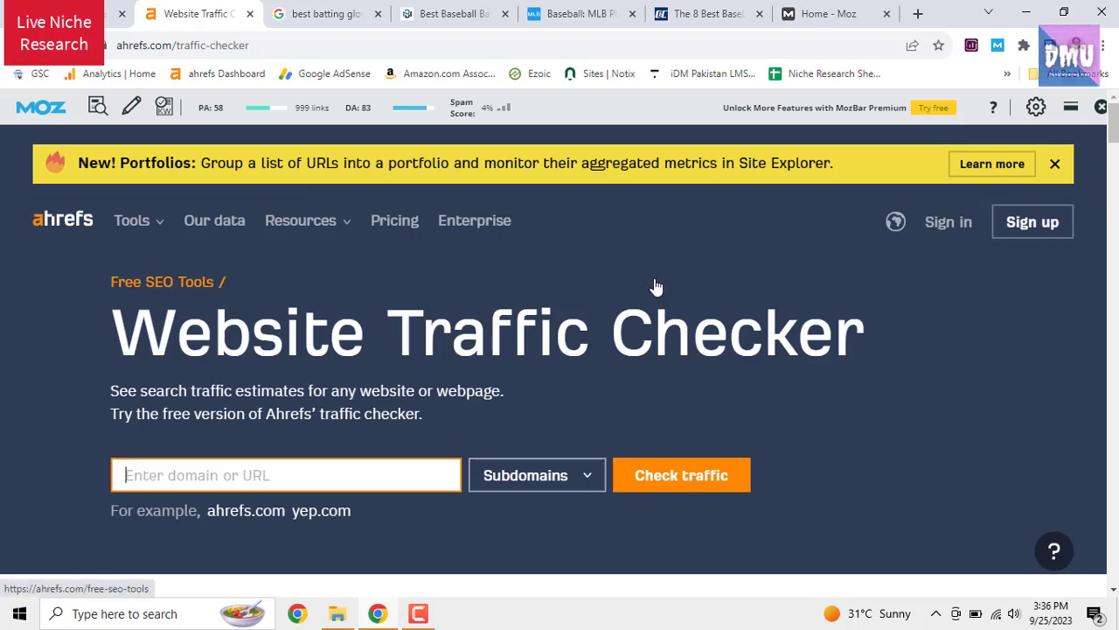
Copy the Baseball Mode URL from cell G4 and check its traffic in the Ahrefs Website Traffic Checker with the Subdomains scope
left_click(311, 477)
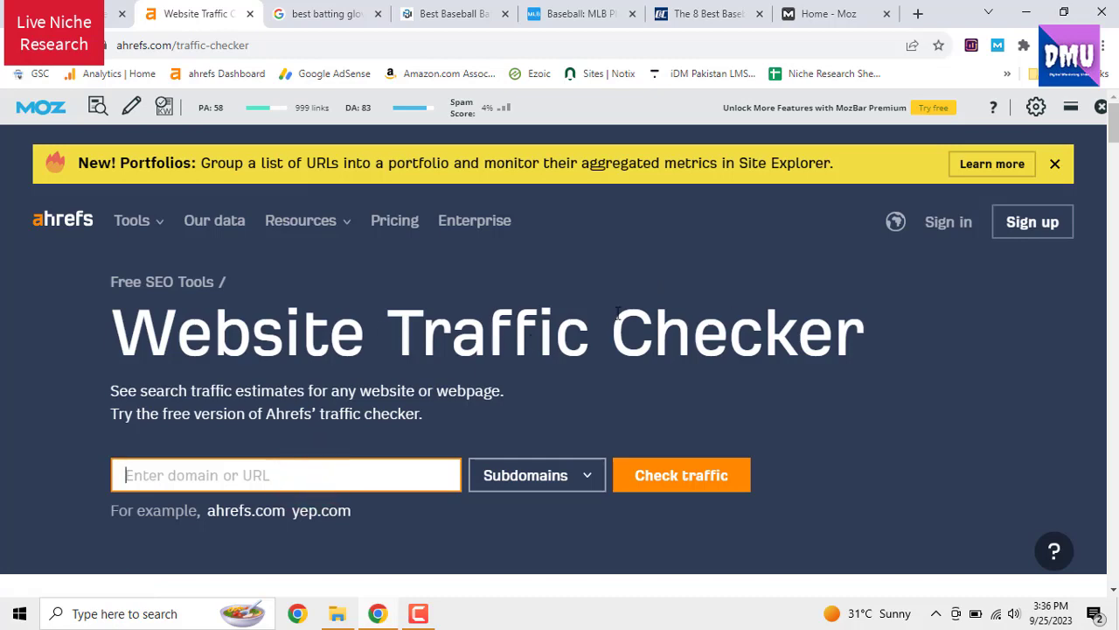
key("ctrl+shift+Tab")
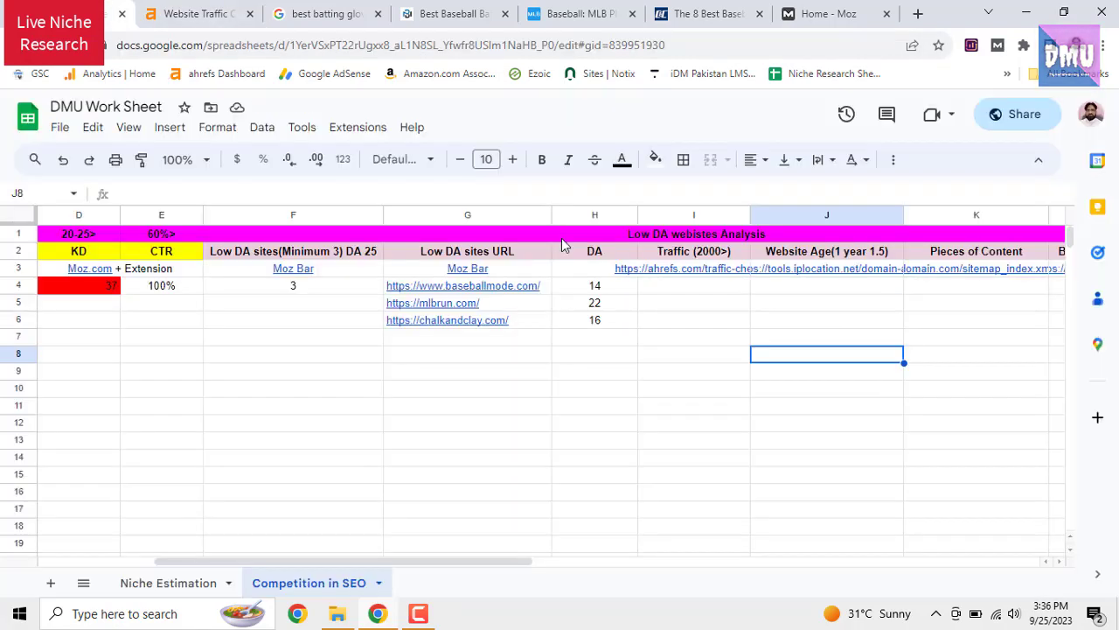
right_click(527, 292)
left_click(584, 198)
left_click(199, 13)
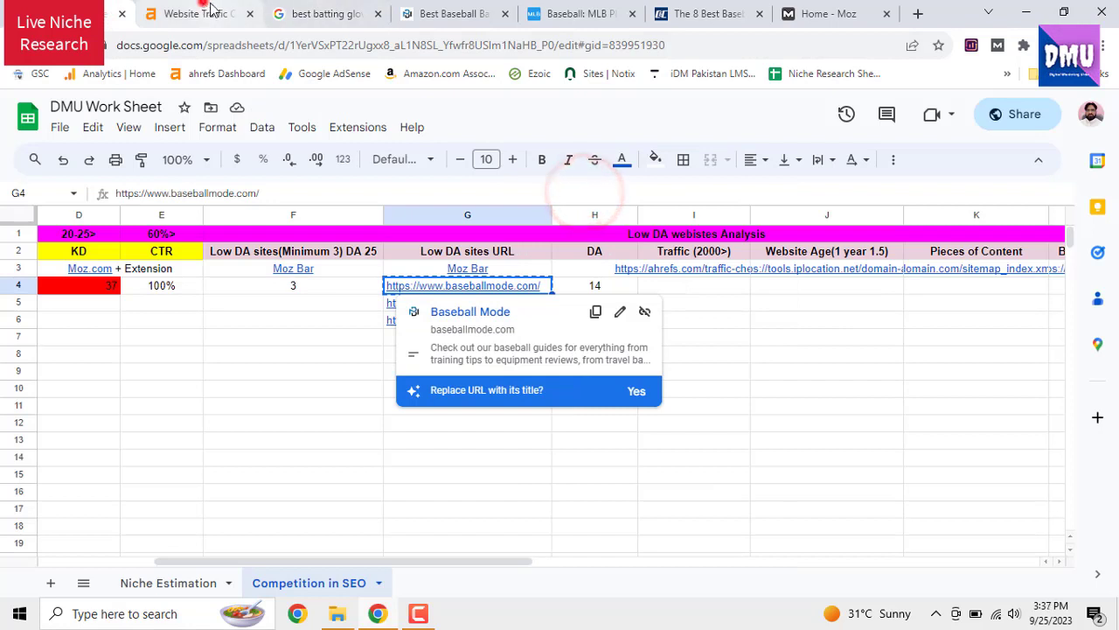
right_click(391, 480)
left_click(466, 343)
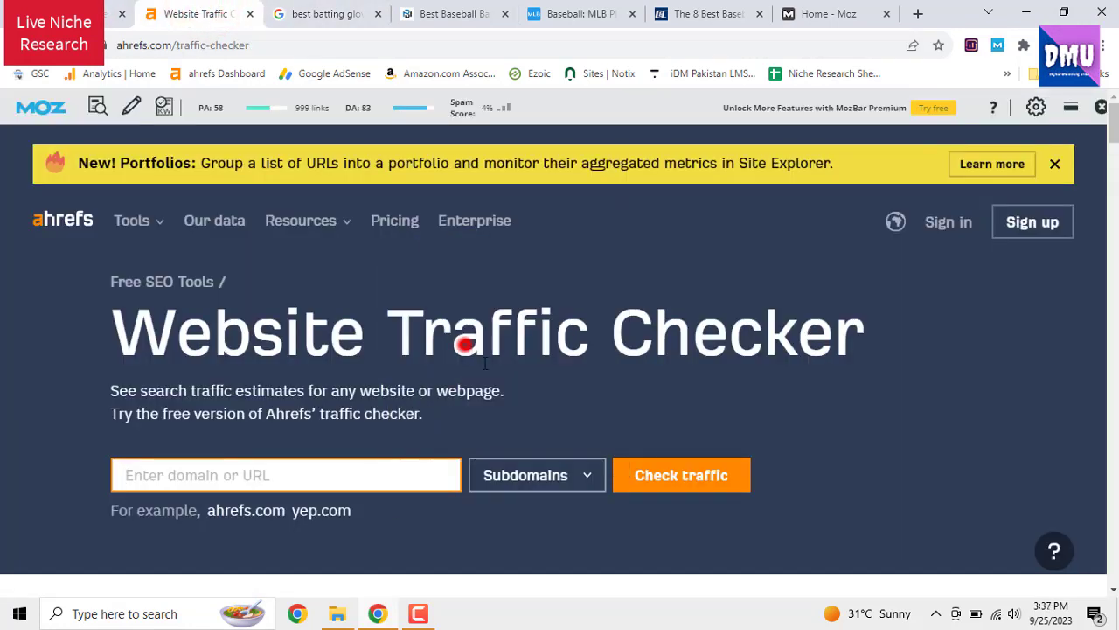
left_click(652, 476)
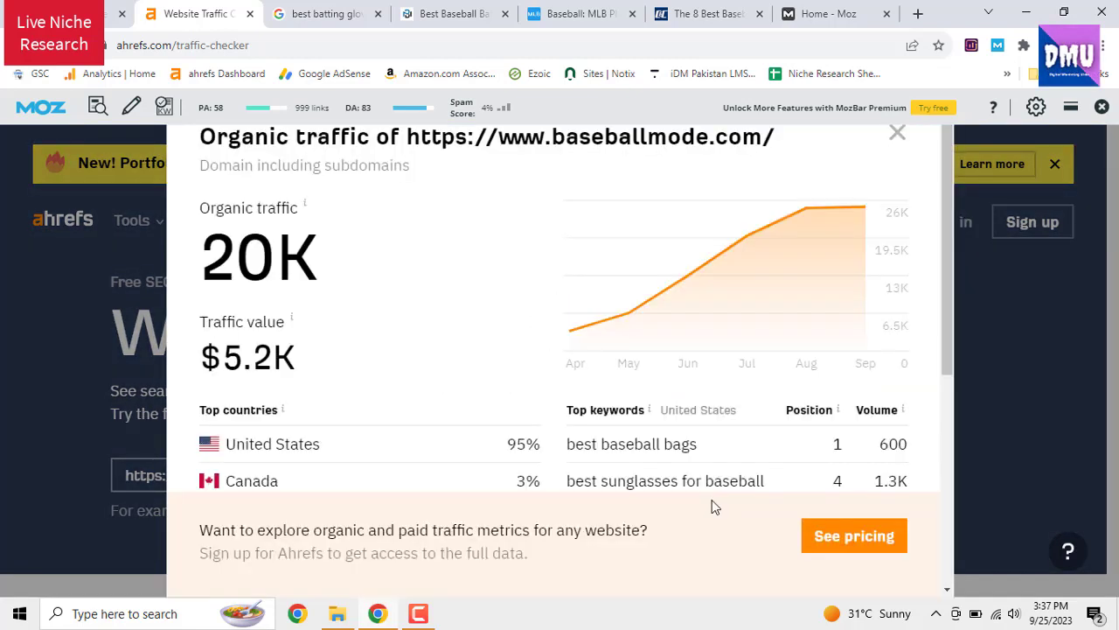
Copy Baseball Mode's organic traffic figure, 20K, into cell I4 of the worksheet as values only
left_click_drag(208, 262, 316, 263)
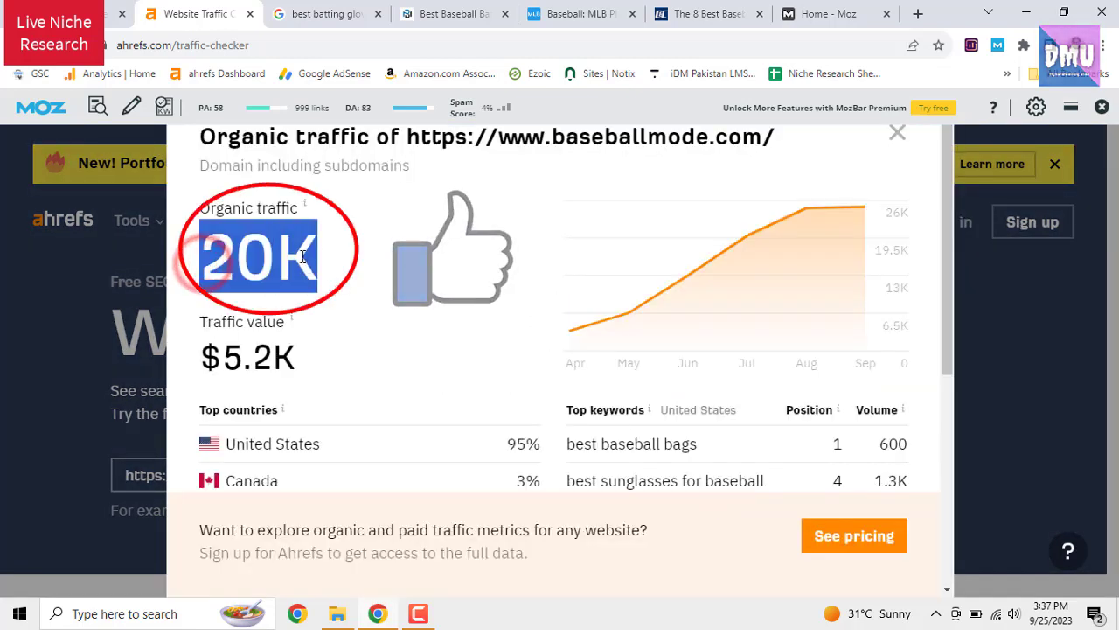
right_click(317, 261)
left_click(337, 260)
key("ctrl+shift+Tab")
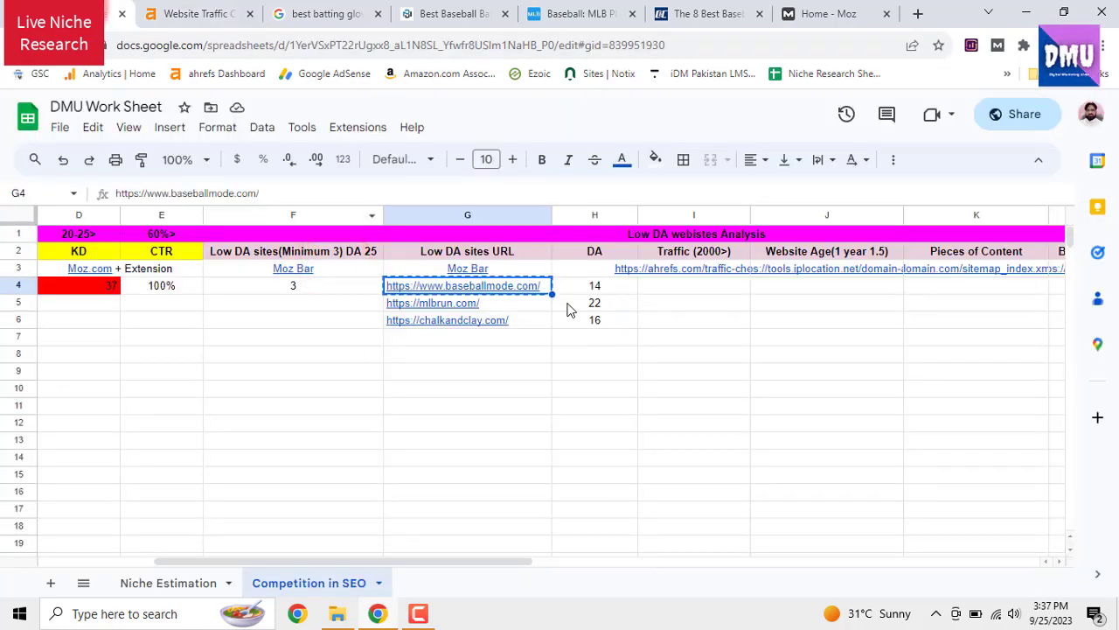
right_click(645, 293)
mouse_move(817, 259)
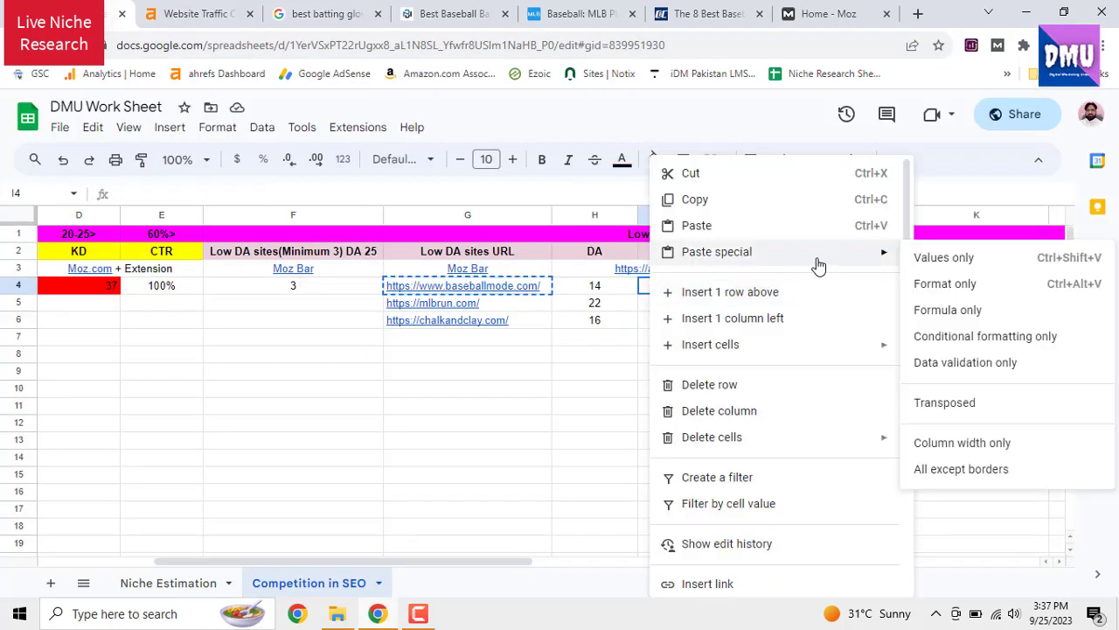
left_click(920, 257)
left_click(725, 302)
Copy the MLB Run URL from cell G5 and check its traffic in Ahrefs in place of the Baseball Mode URL
right_click(464, 303)
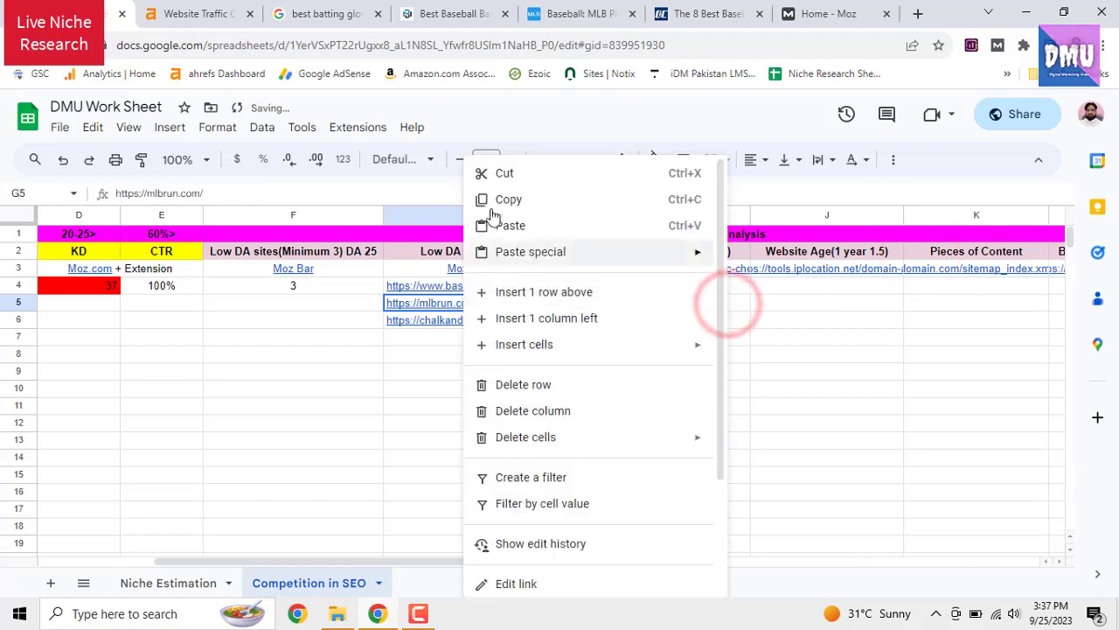
left_click(496, 195)
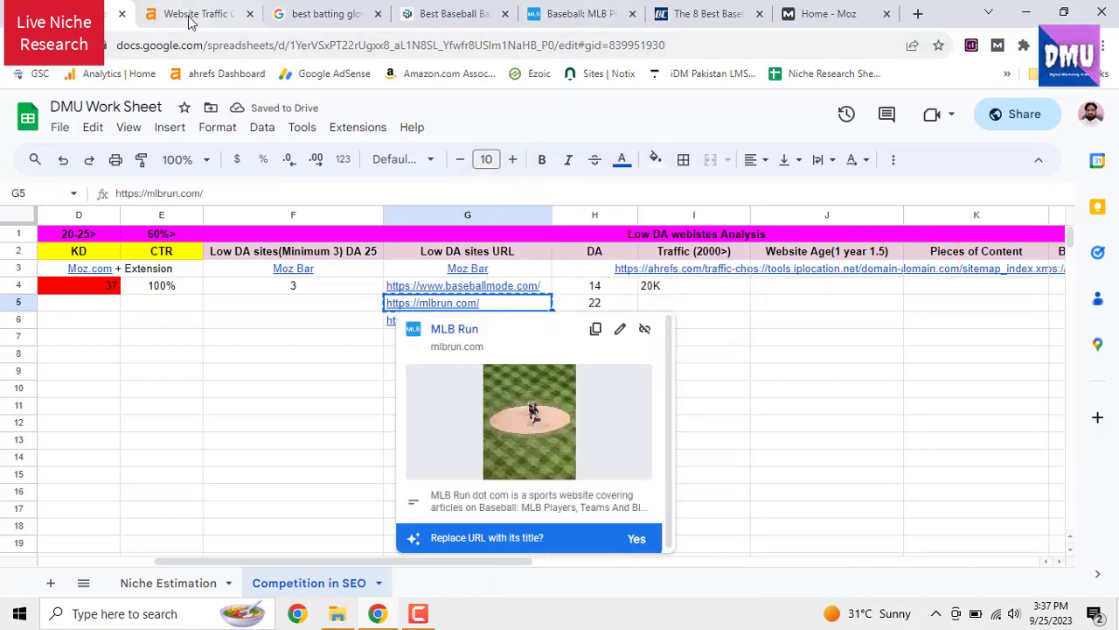
left_click(188, 14)
mouse_move(837, 198)
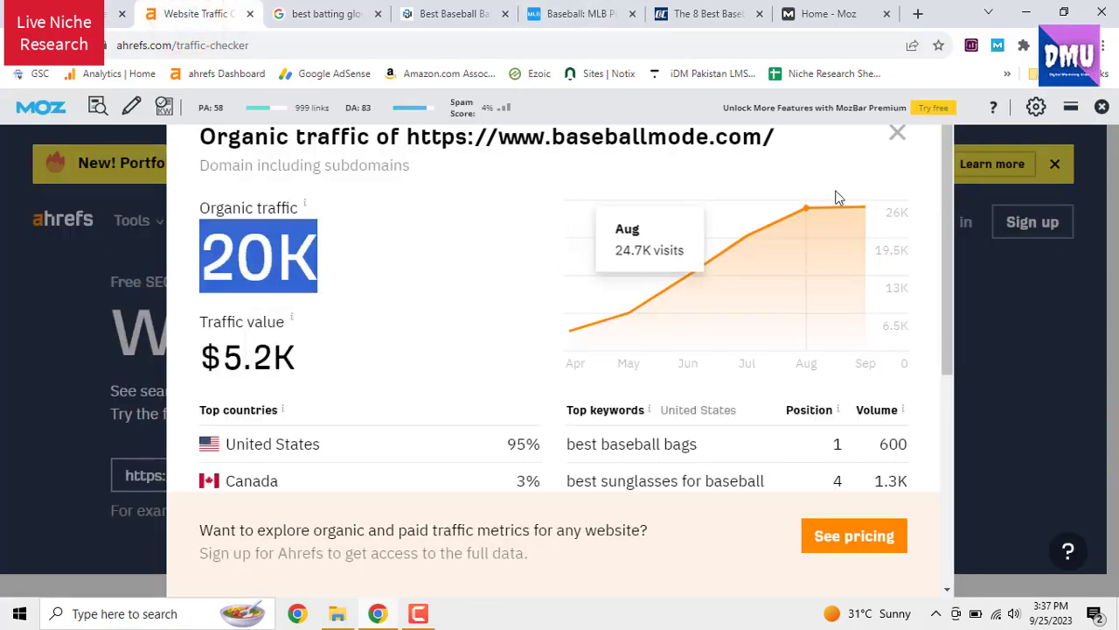
left_click(893, 133)
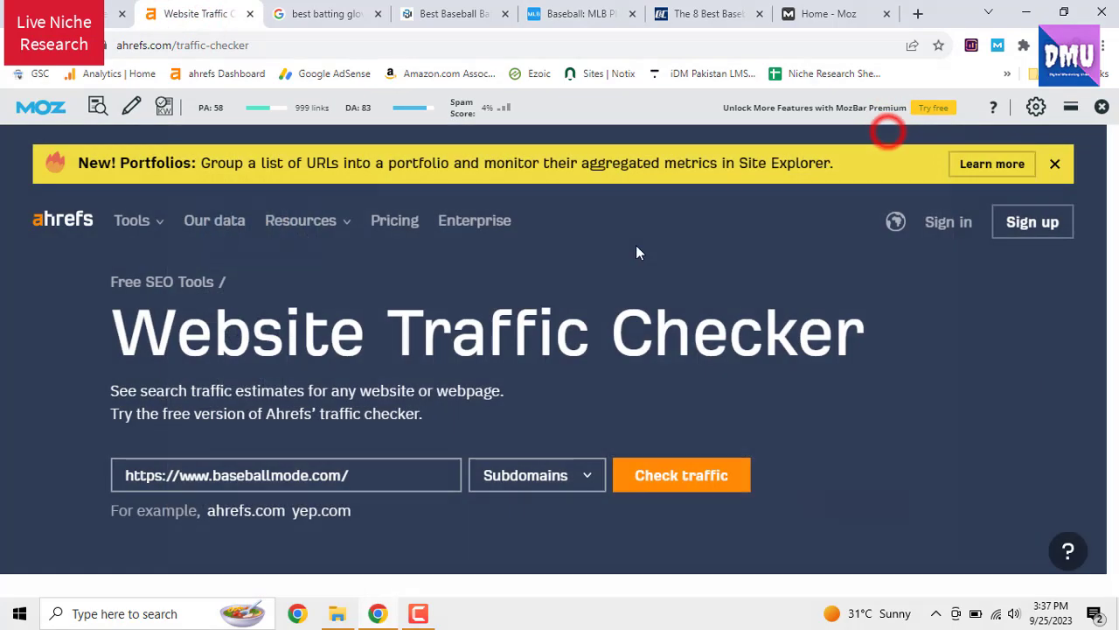
triple_click(380, 475)
right_click(138, 473)
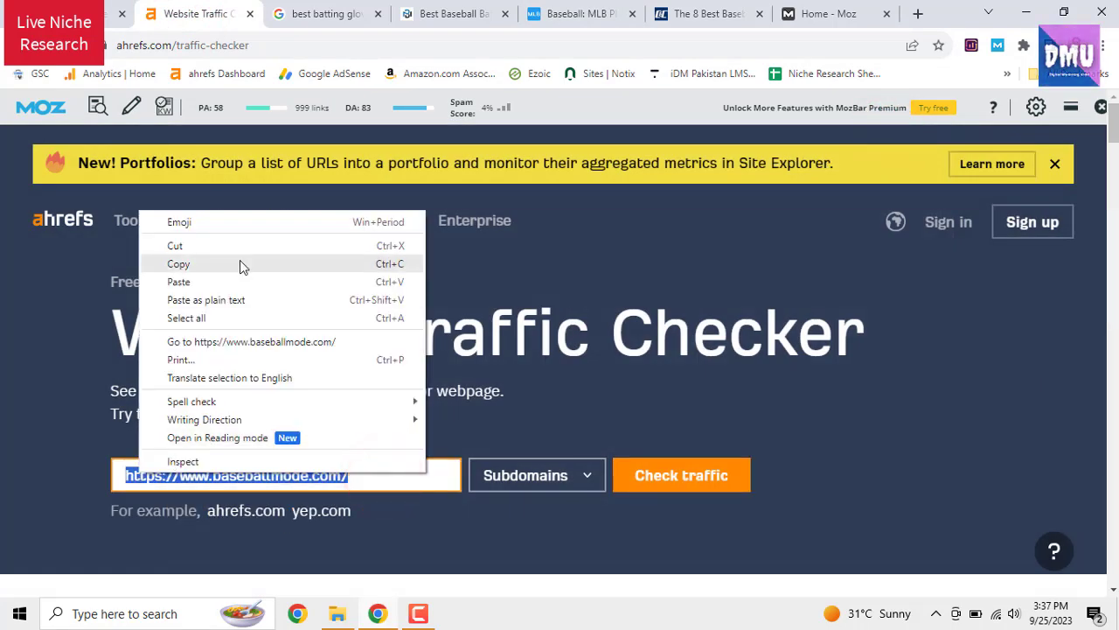
left_click(245, 299)
left_click(662, 479)
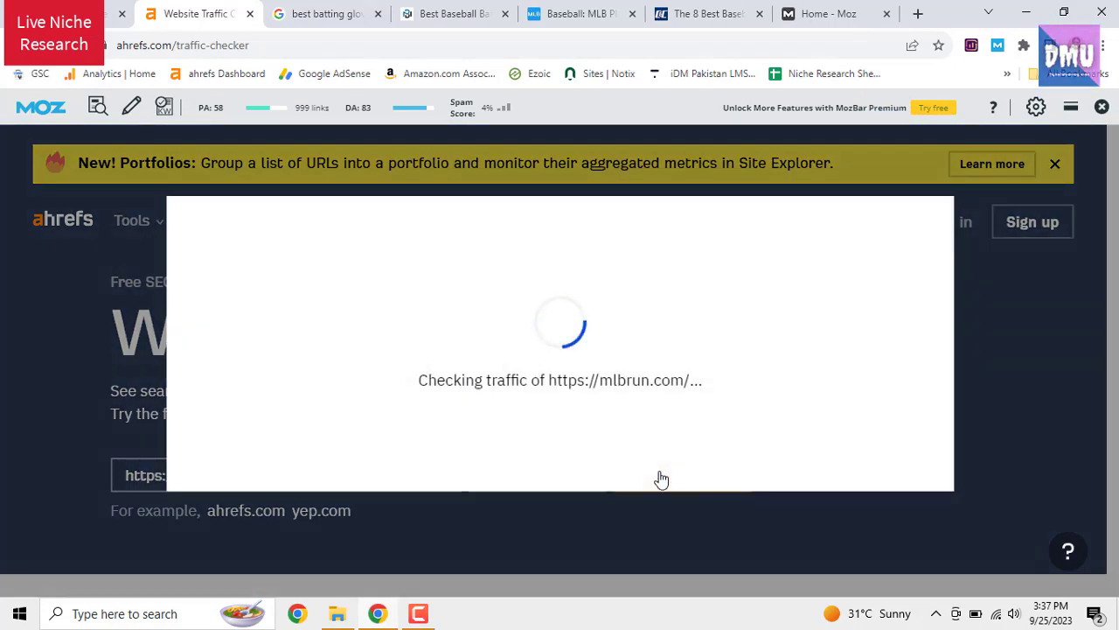
Copy MLB Run's organic traffic figure, 148.6K, into cell I5 of the worksheet as values only
left_click_drag(203, 260, 413, 278)
right_click(402, 256)
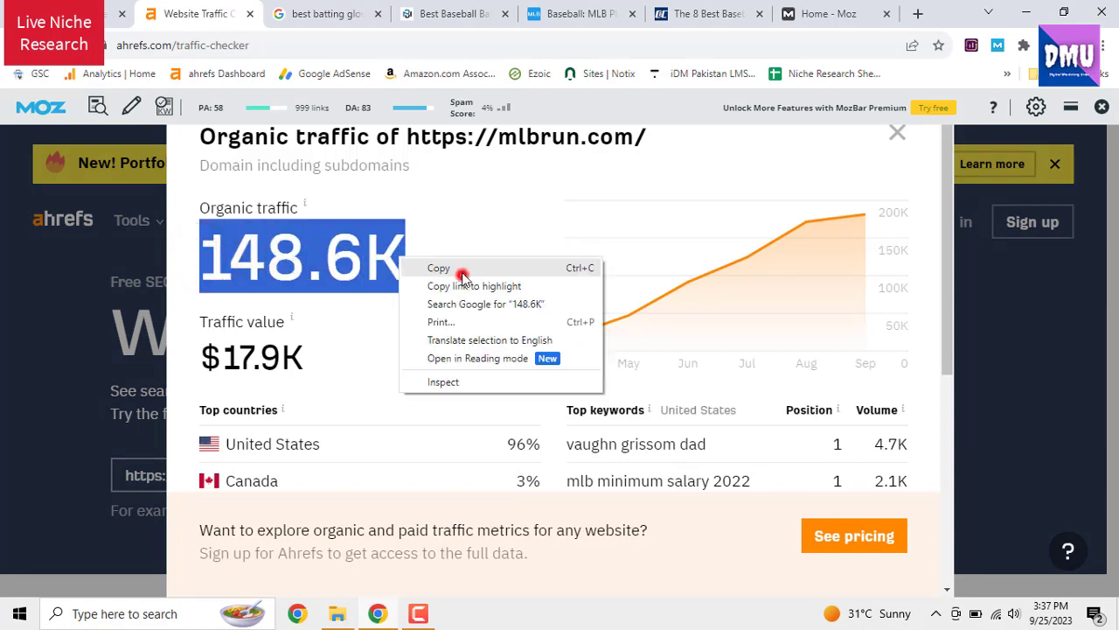
left_click(462, 269)
key("ctrl+shift+Tab")
right_click(649, 312)
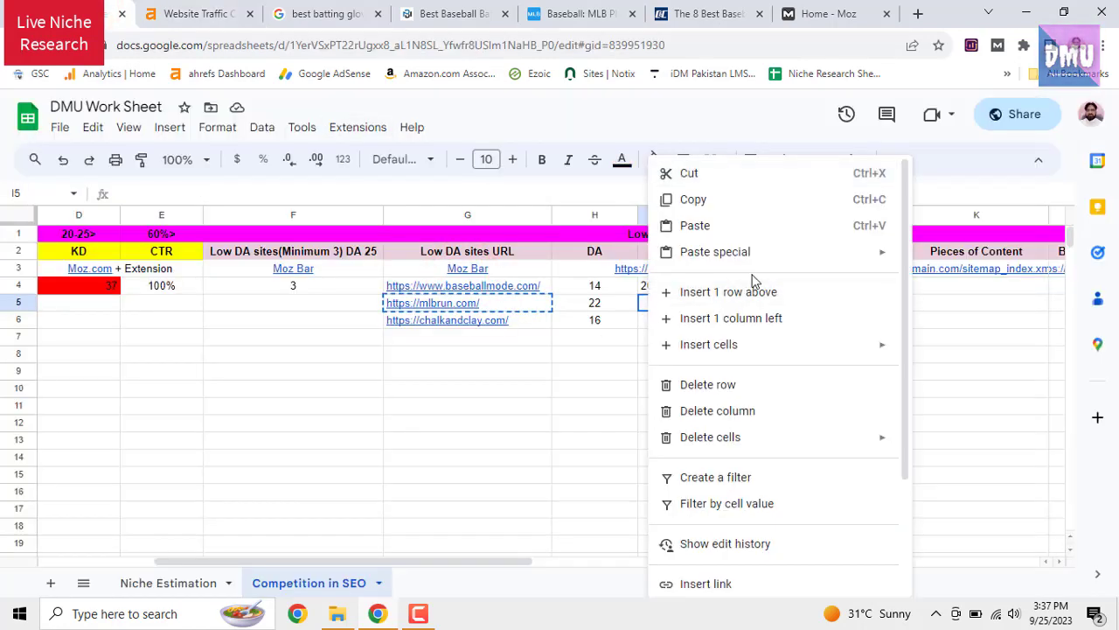
mouse_move(752, 252)
left_click(922, 267)
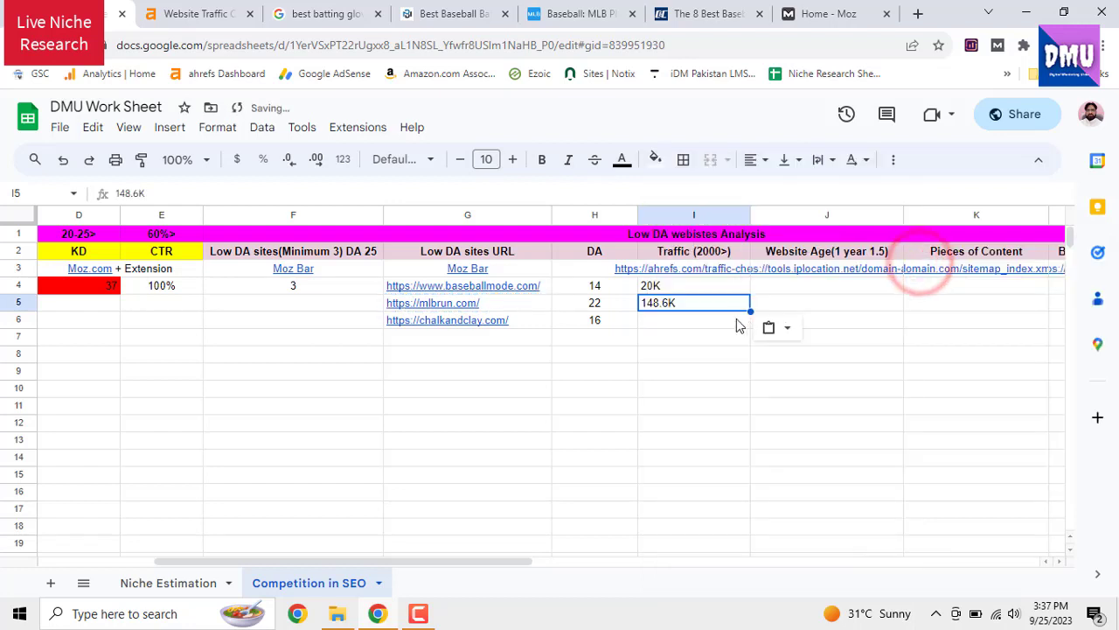
left_click(739, 322)
mouse_move(733, 271)
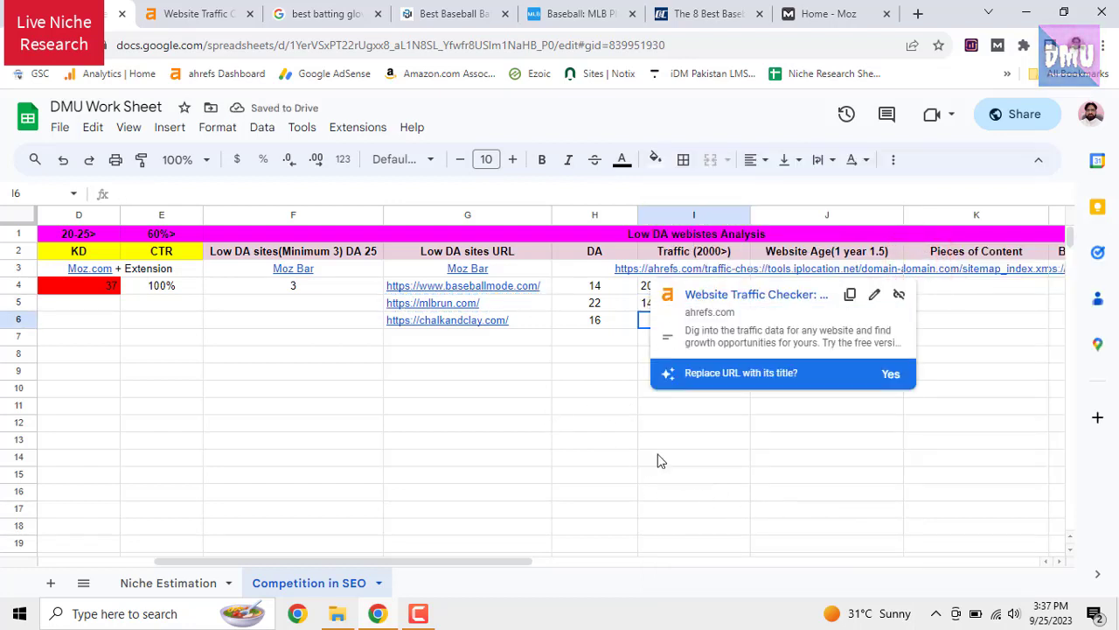
Check the traffic of the Chalk & Clay URL from cell G6 in Ahrefs and select its organic traffic figure
right_click(482, 326)
left_click(544, 197)
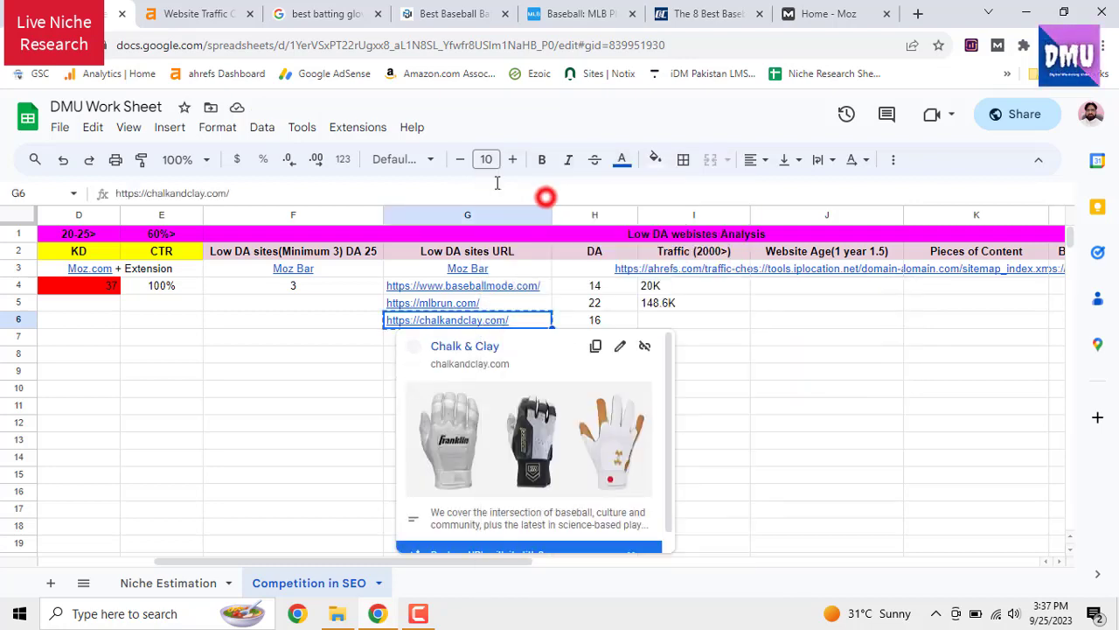
left_click(234, 7)
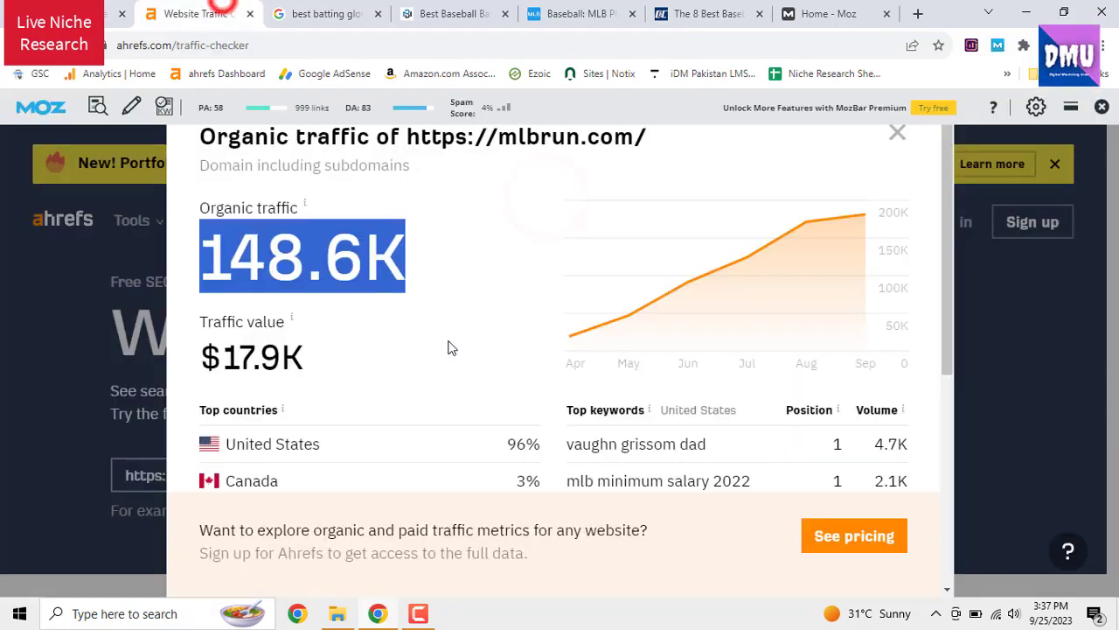
left_click(899, 133)
triple_click(295, 475)
right_click(294, 475)
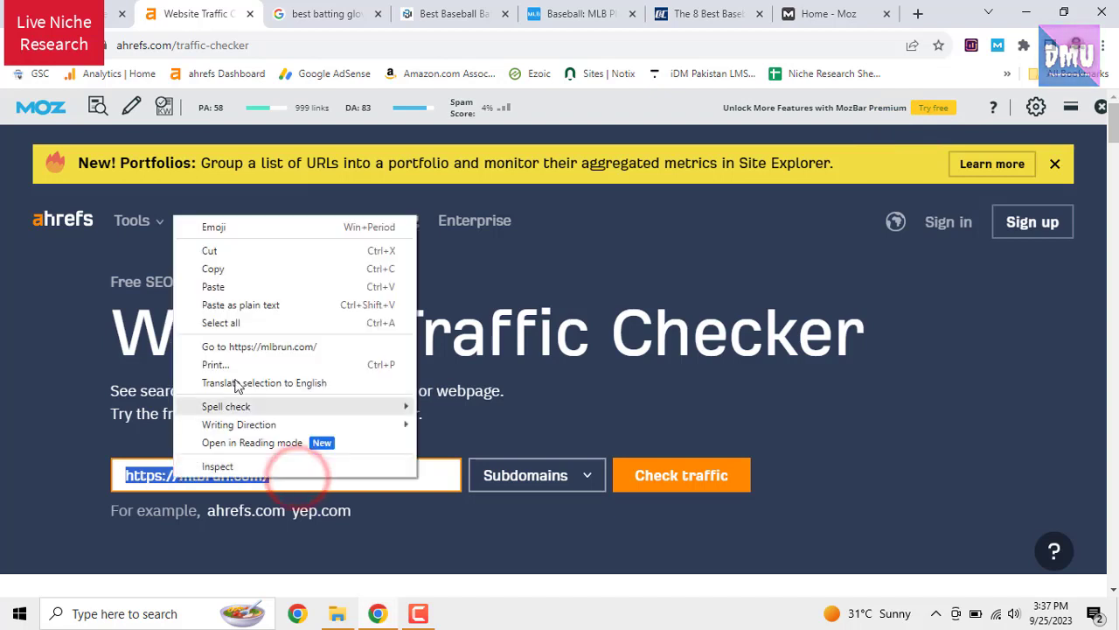
left_click(271, 305)
left_click(662, 472)
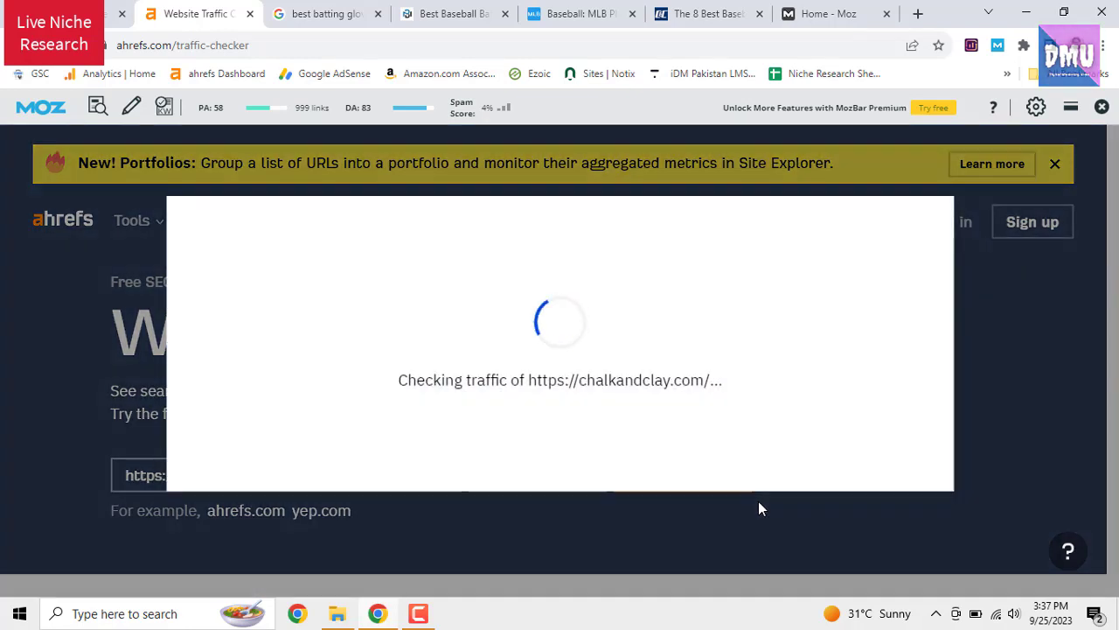
left_click_drag(195, 254, 333, 256)
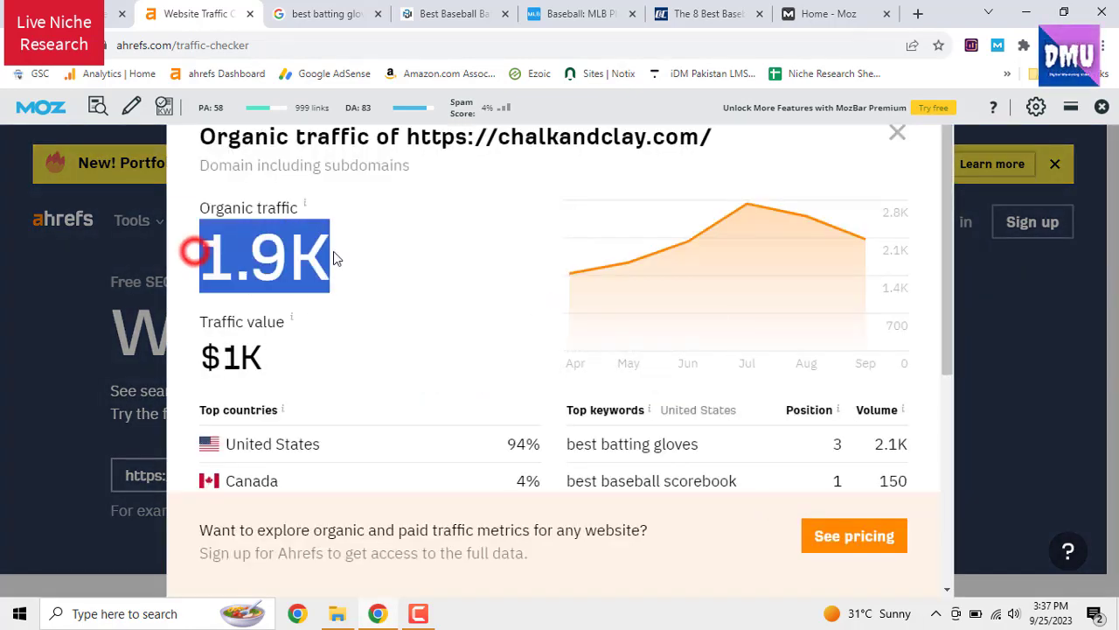
Try to copy the selected Chalk & Clay traffic figure into cell I6 as values only
right_click(319, 243)
left_click(346, 250)
key("ctrl+1")
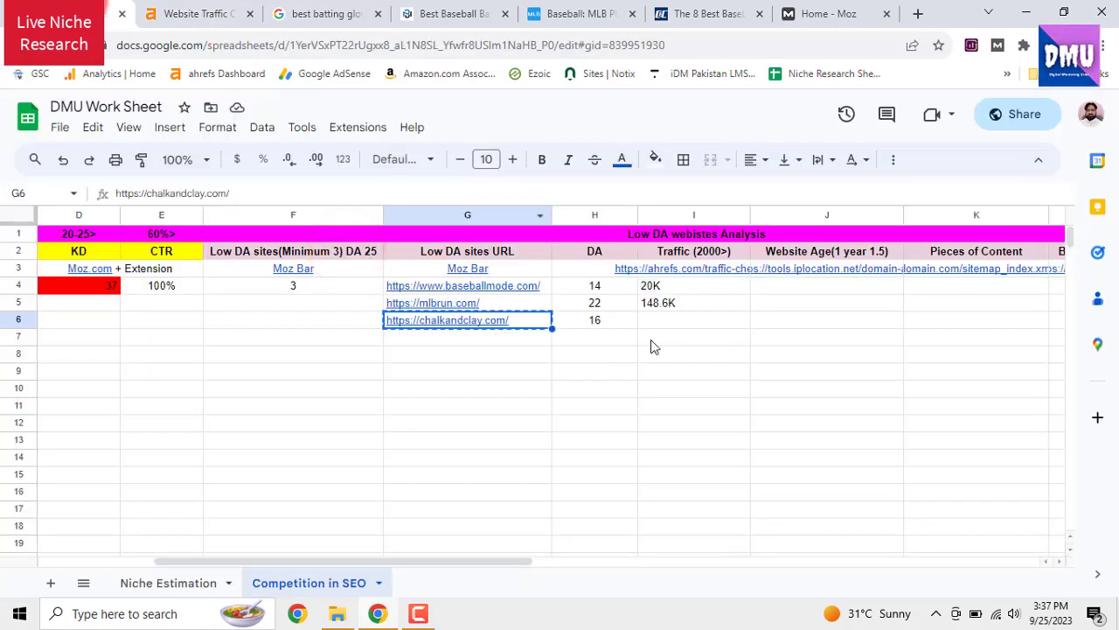
right_click(694, 323)
mouse_move(839, 256)
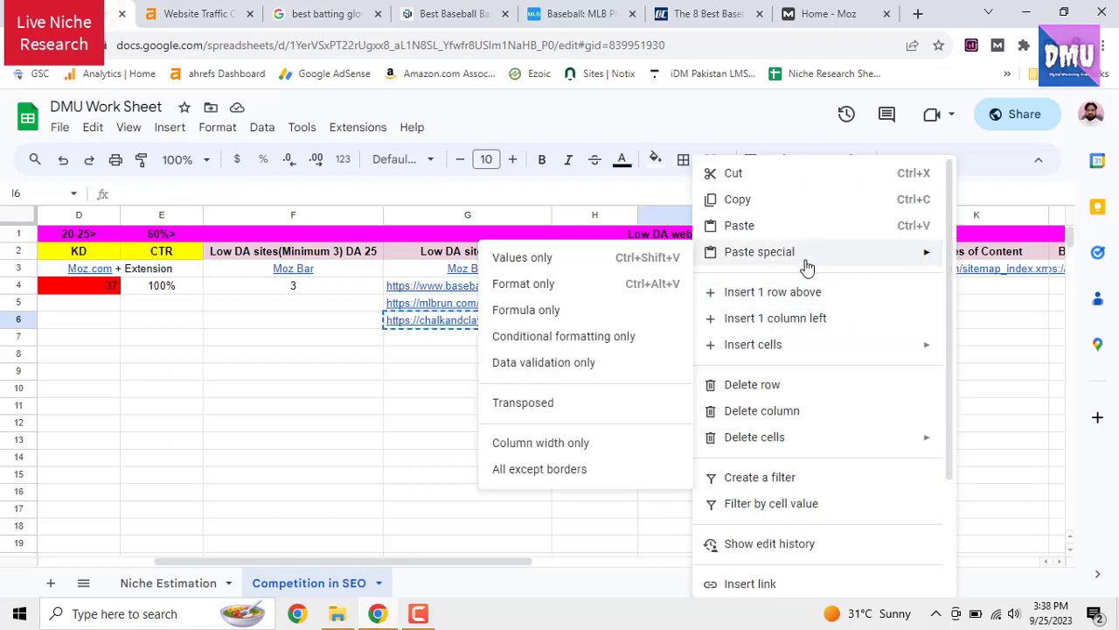
left_click(638, 257)
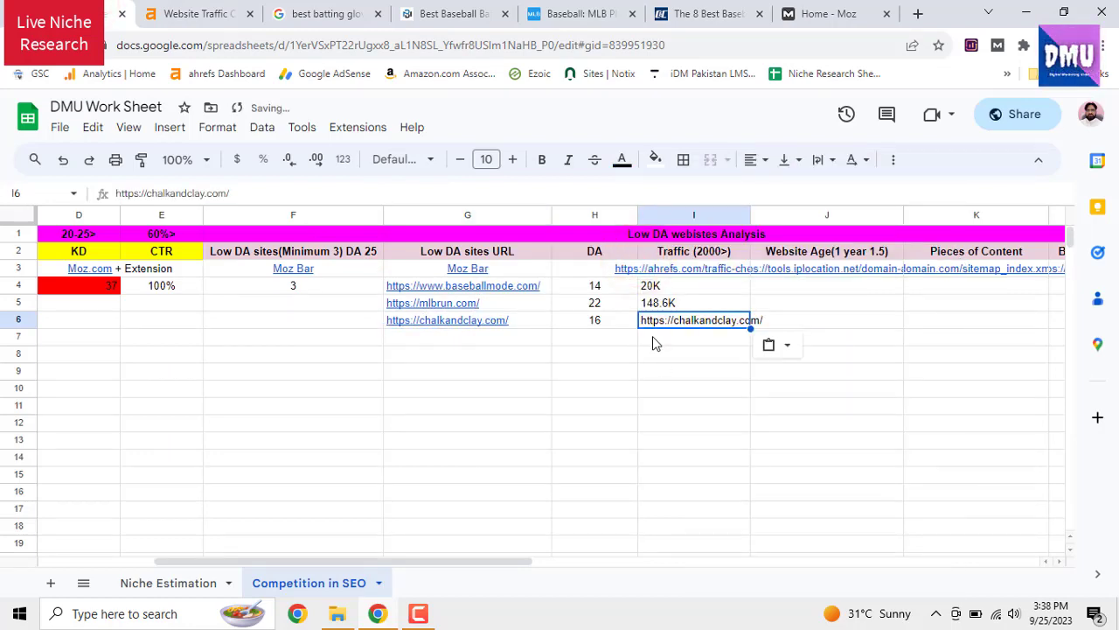
Copy Chalk & Clay's organic traffic figure, 1.9K, from Ahrefs and paste it over the contents of cell I6 as values only
left_click(194, 13)
right_click(302, 266)
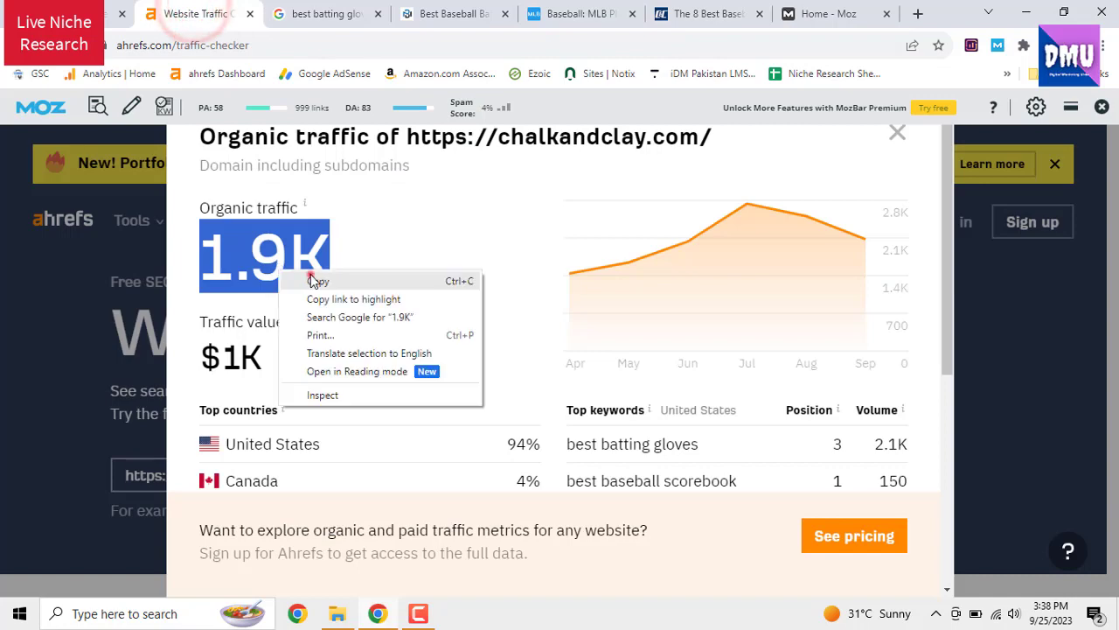
left_click(313, 277)
left_click(88, 13)
right_click(666, 327)
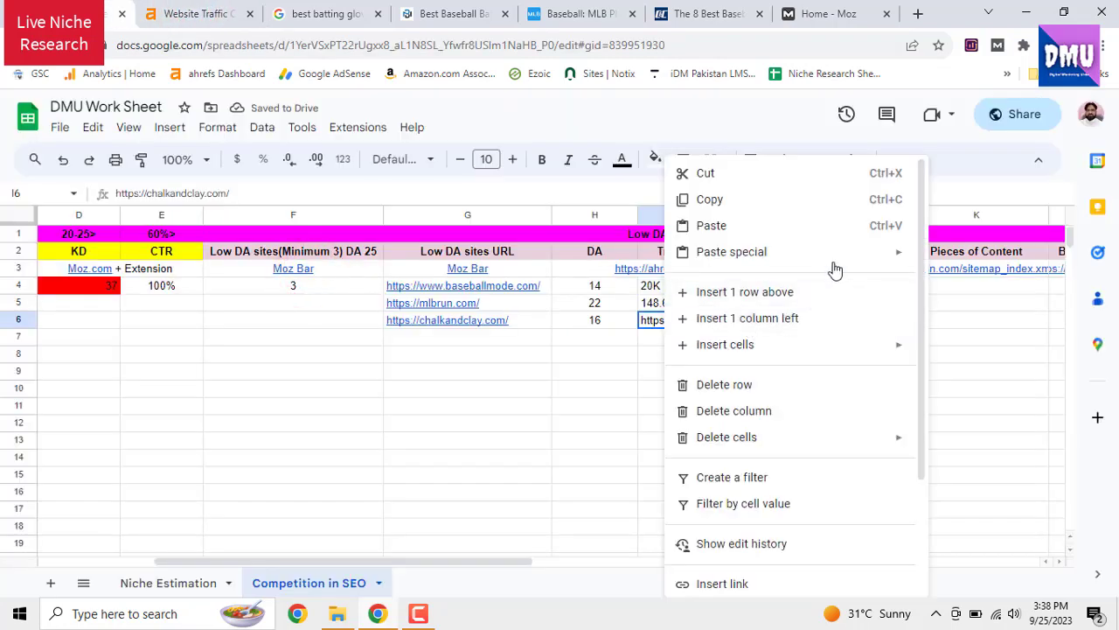
mouse_move(787, 184)
left_click(626, 255)
left_click(694, 374)
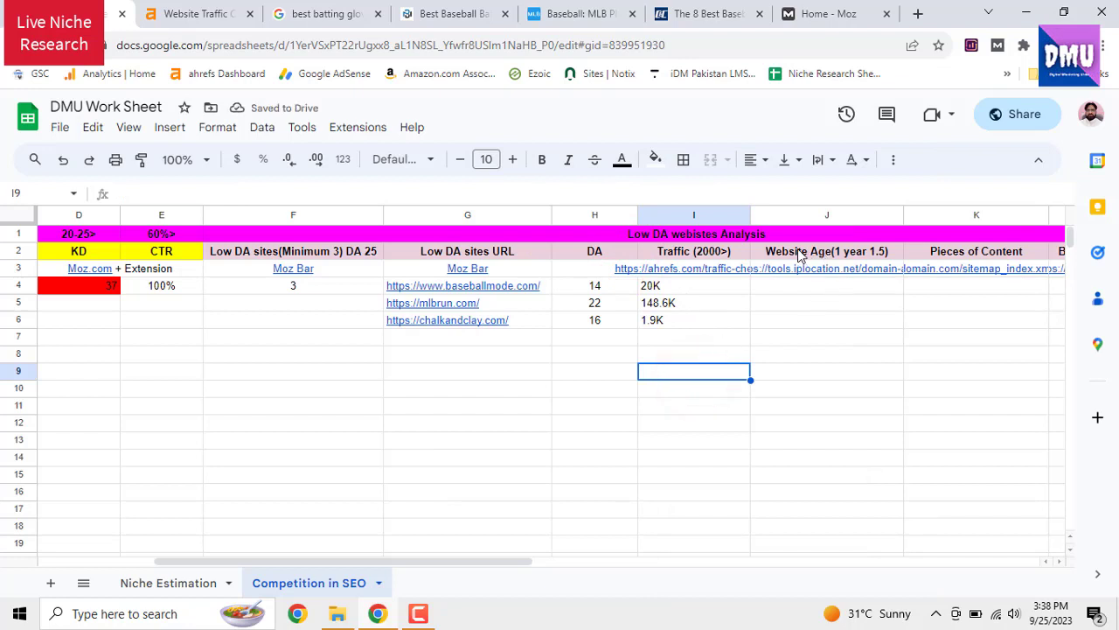
Open the domain age checker linked in the worksheet's Website Age column and look up the age of the Baseball Mode URL from cell G4
mouse_move(834, 278)
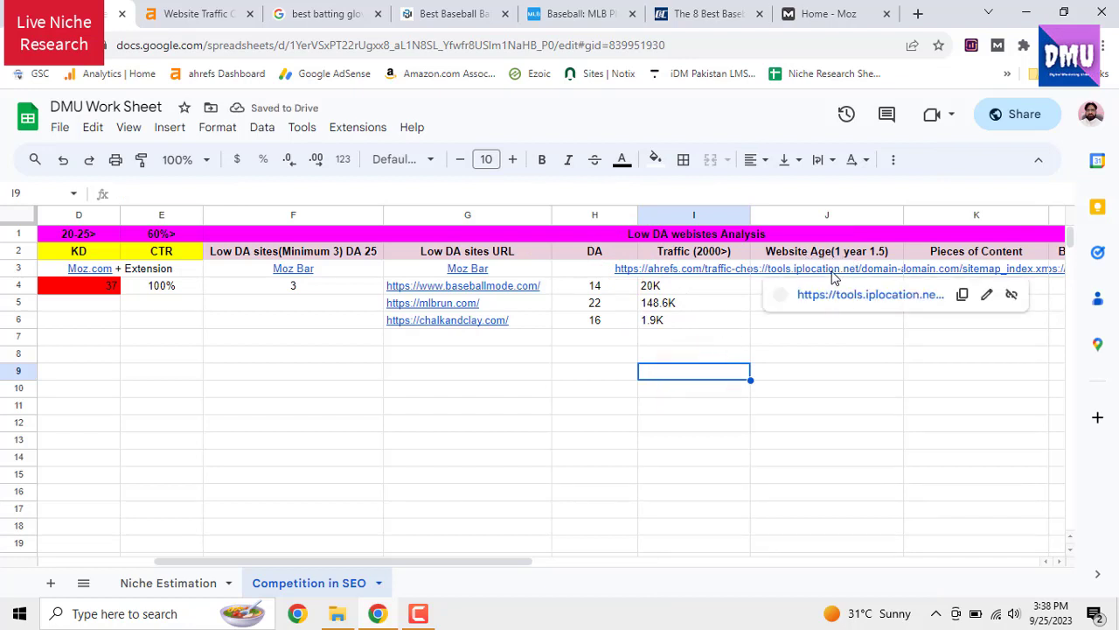
left_click(842, 297)
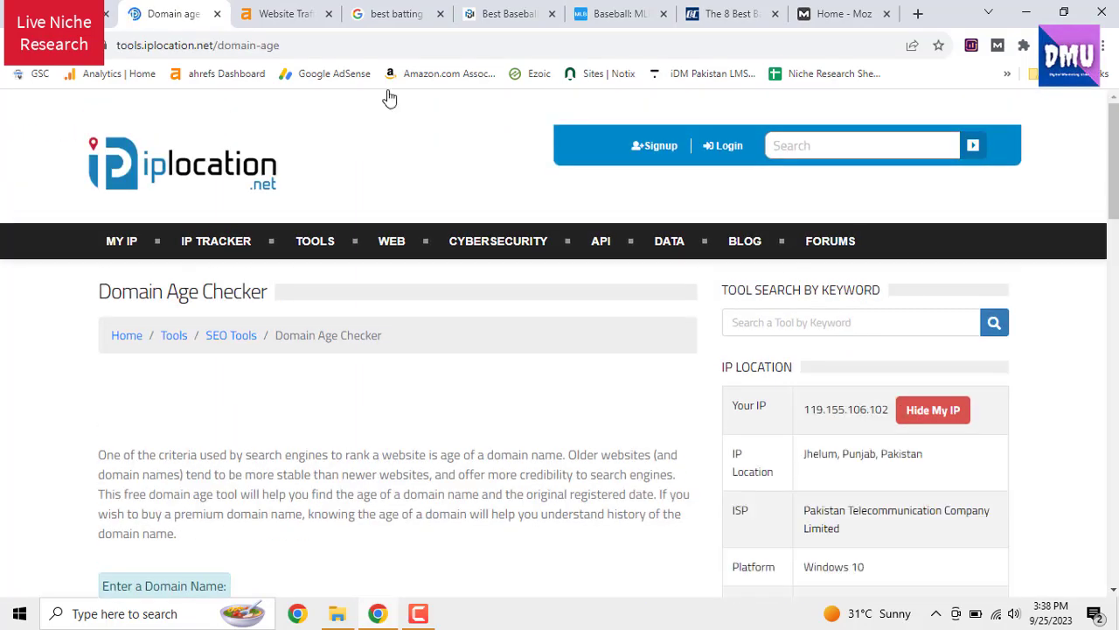
left_click(66, 14)
right_click(462, 288)
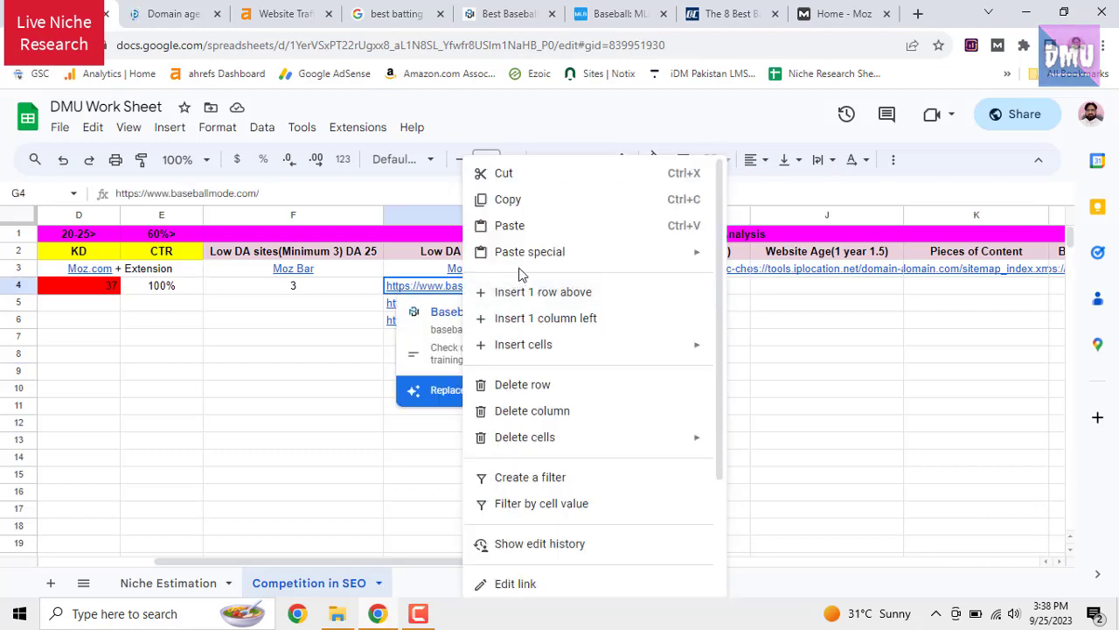
left_click(529, 200)
left_click(193, 11)
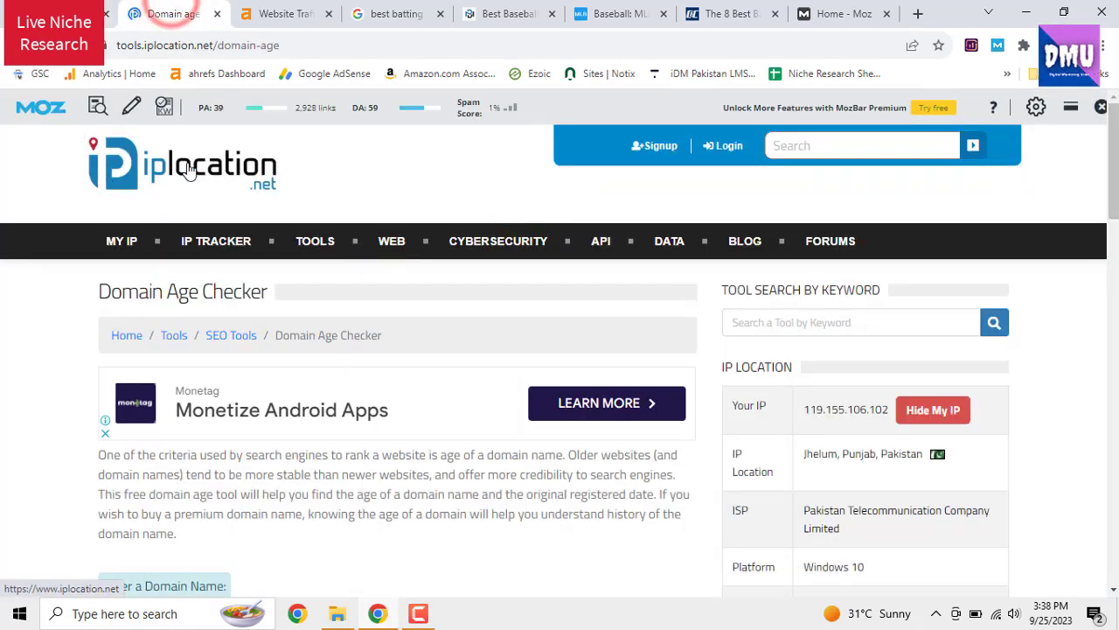
scroll(345, 210, "down", 5)
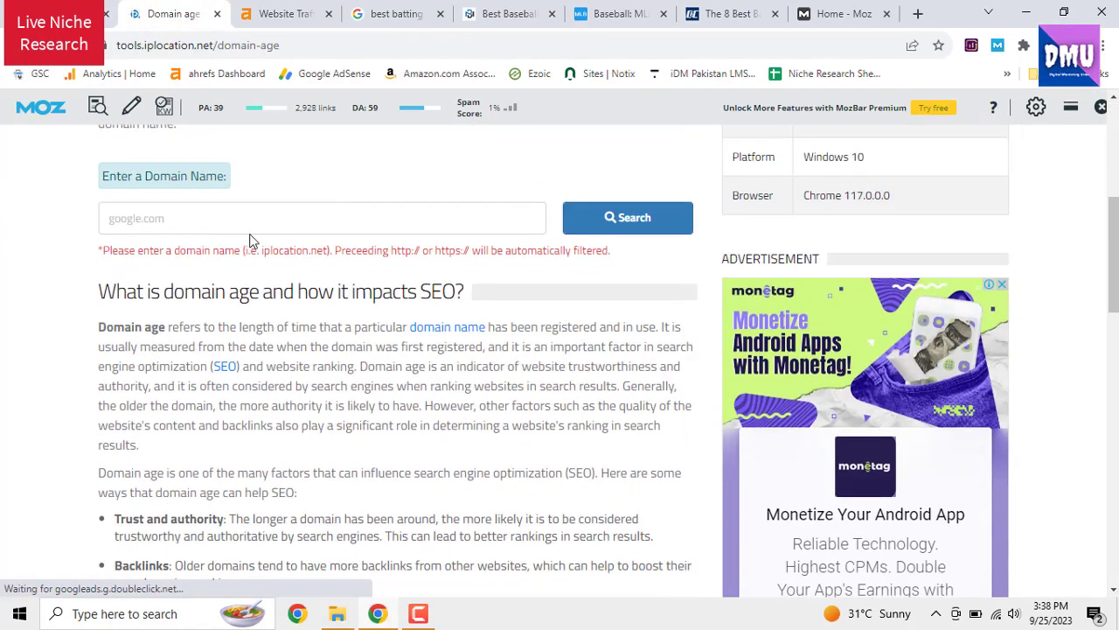
left_click(293, 334)
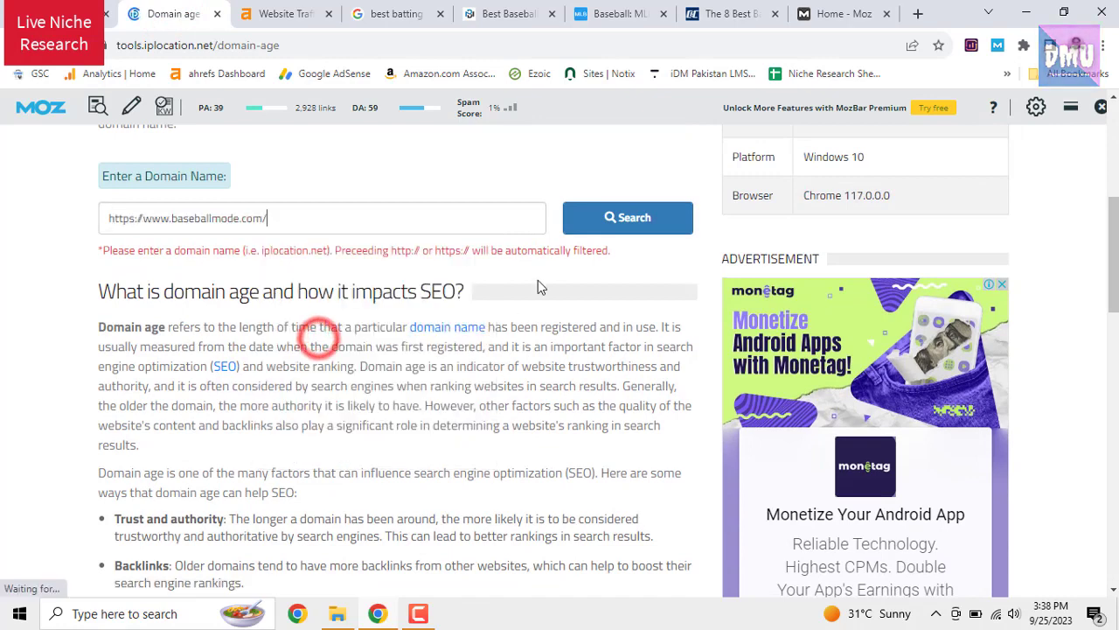
left_click(606, 220)
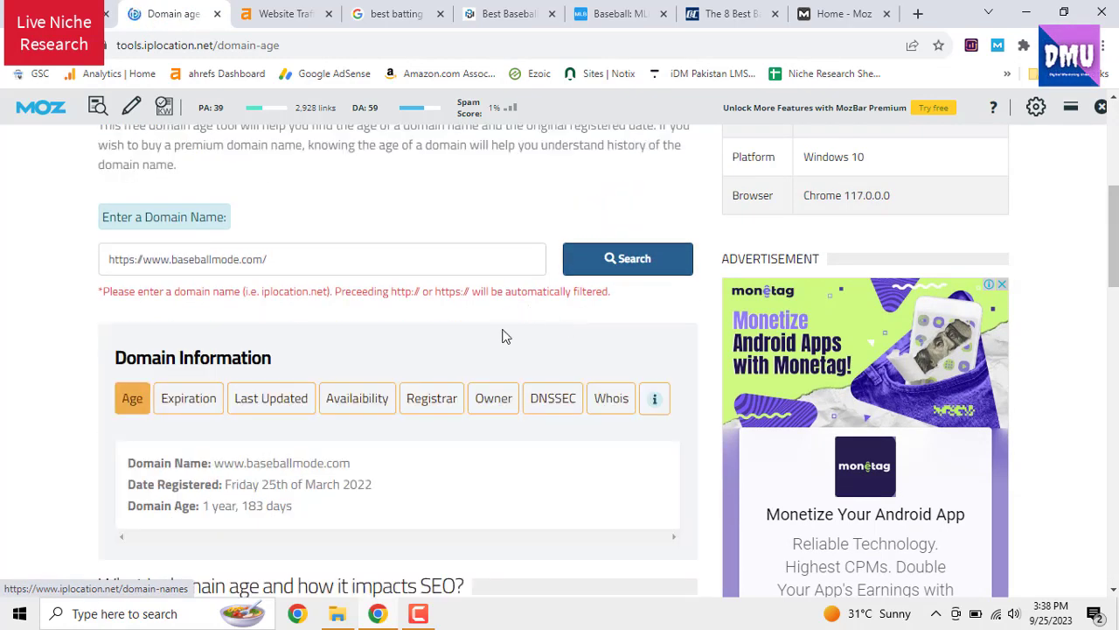
scroll(502, 336, "down", 1)
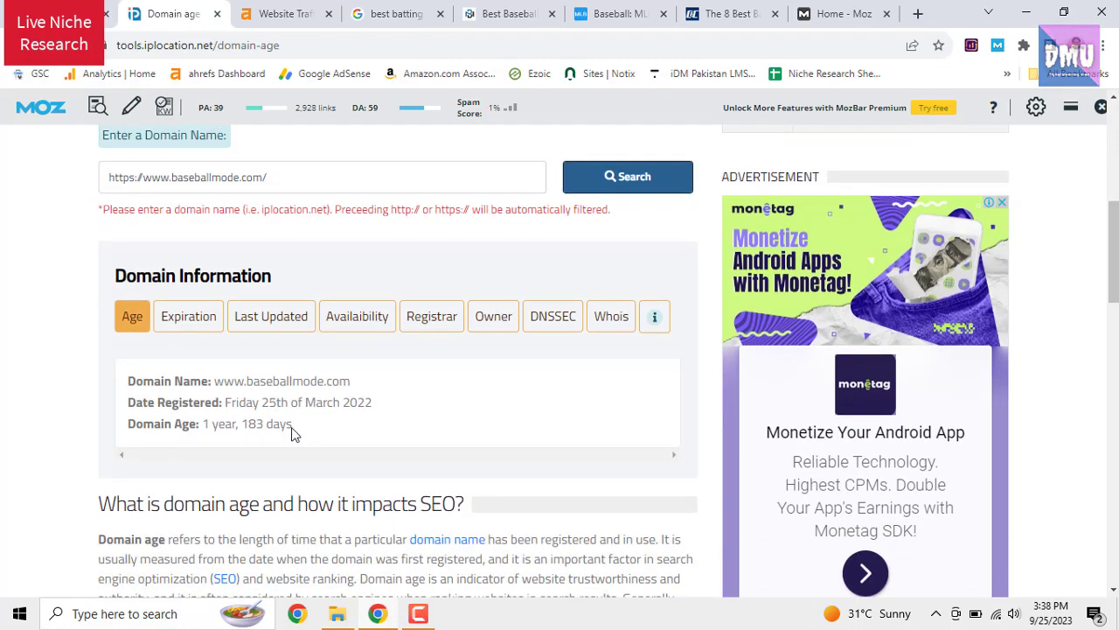
Enter "1 yr 6 months" as Baseball Mode's website age in cell J4 of the worksheet
left_click(66, 14)
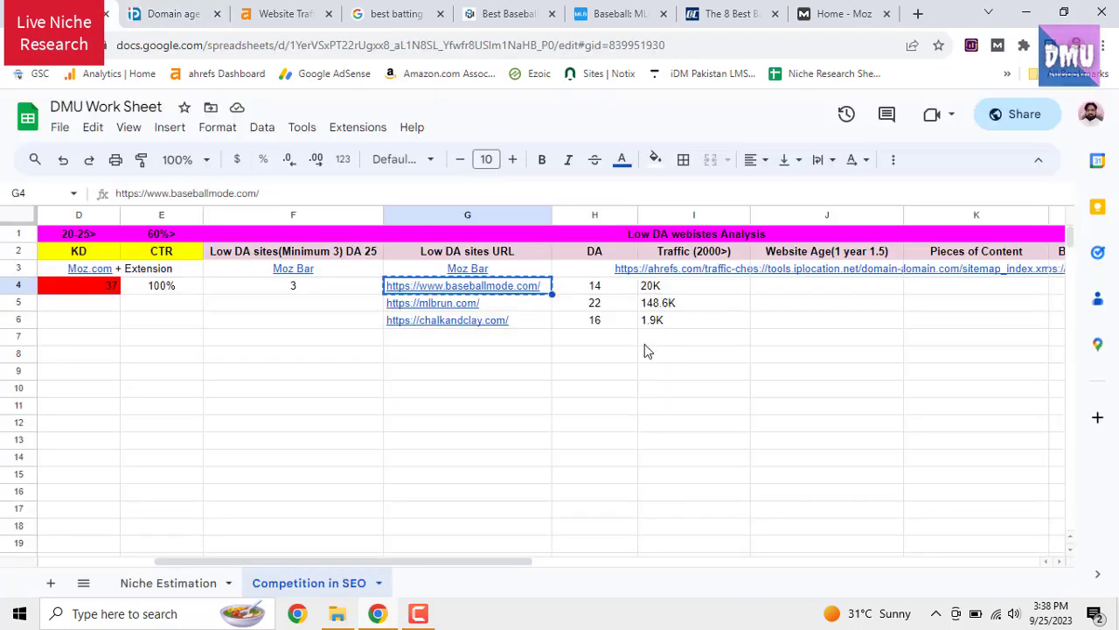
left_click(783, 289)
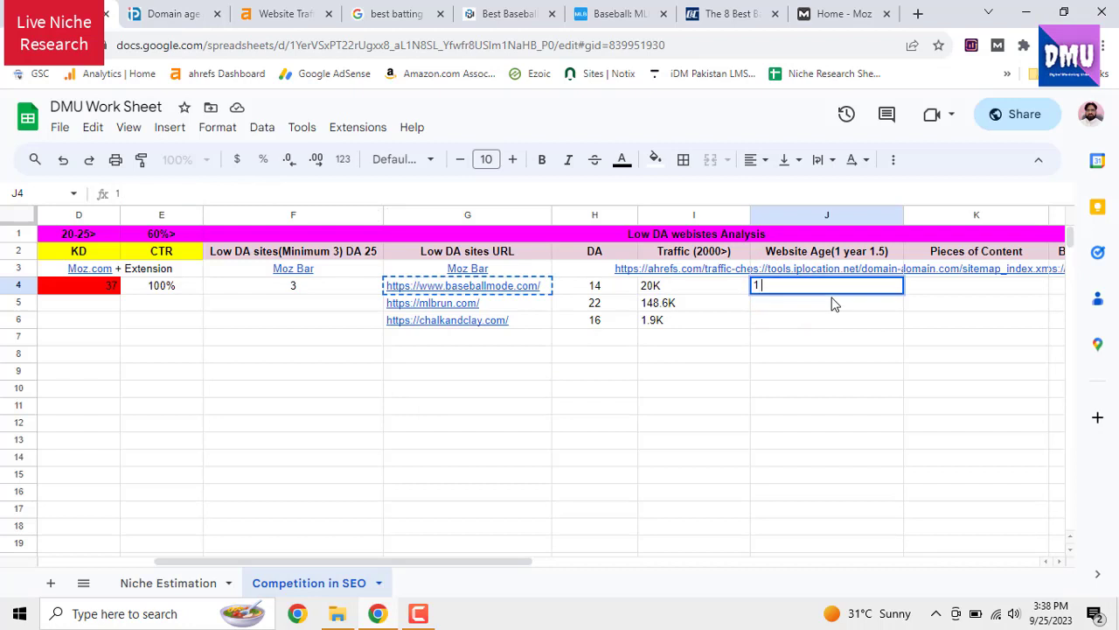
type("1 yr 6 months")
left_click(797, 354)
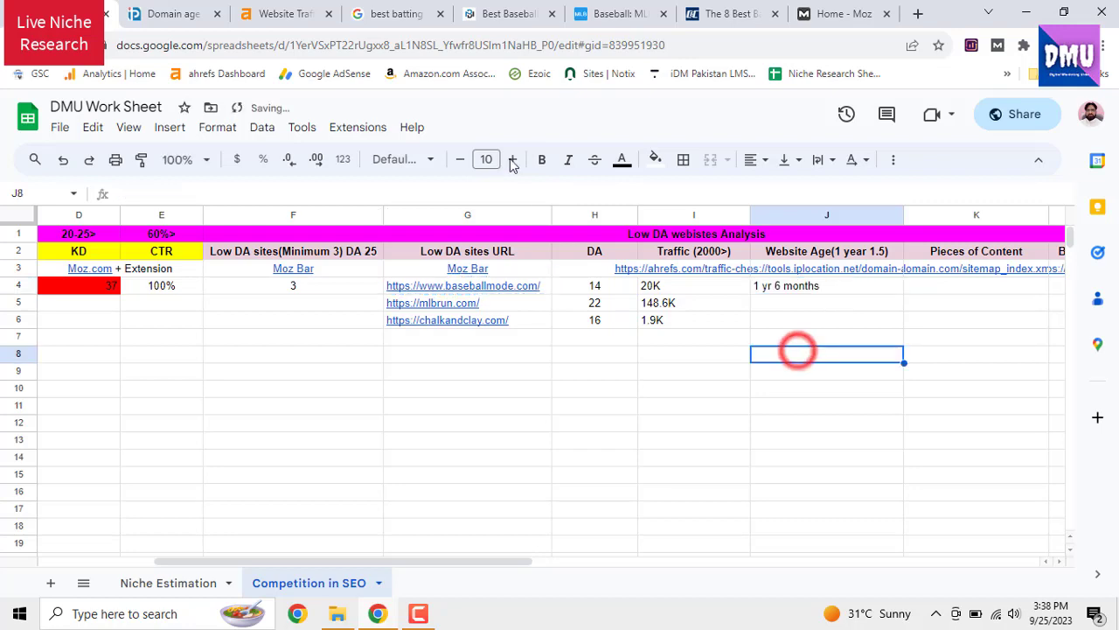
Copy the MLB Run URL from cell G5 and look up its age in the domain age checker
right_click(500, 302)
left_click(562, 199)
left_click(616, 13)
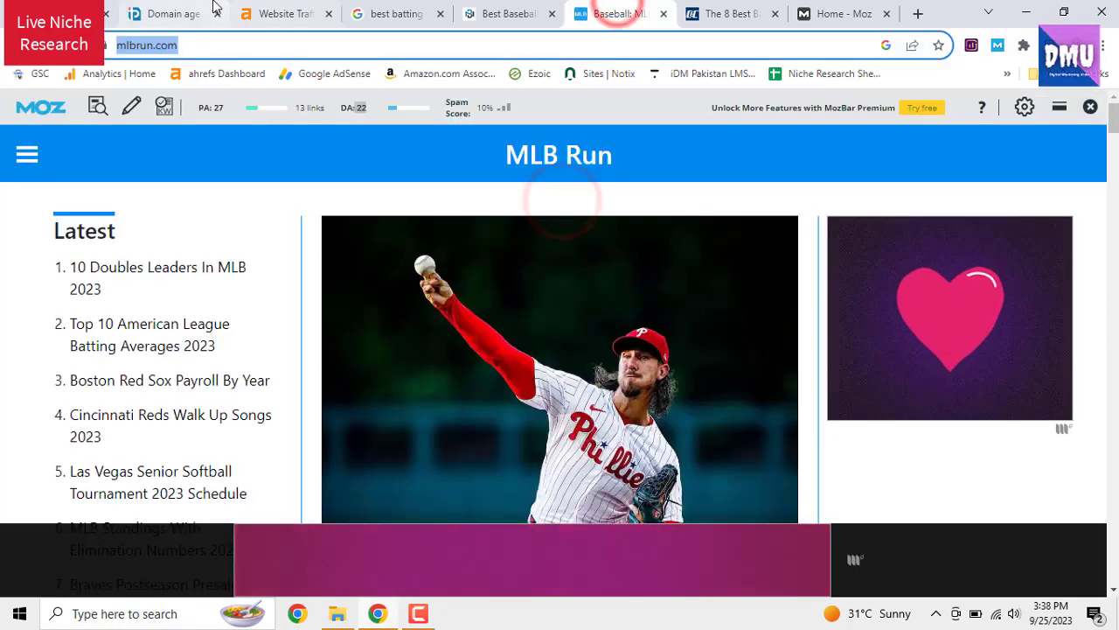
left_click(280, 13)
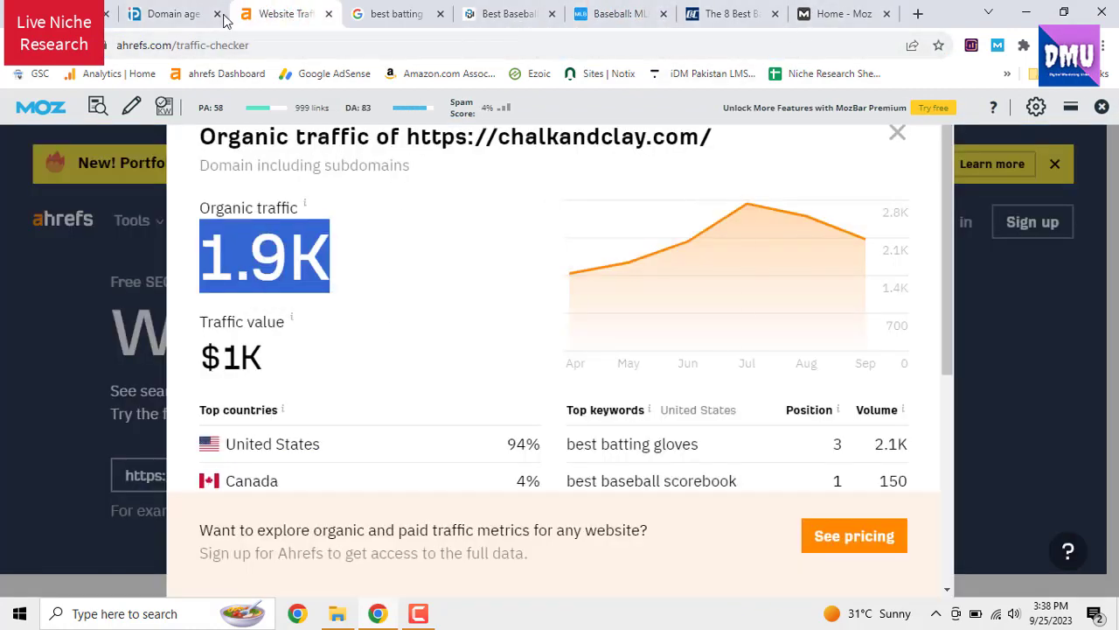
left_click(168, 13)
triple_click(254, 177)
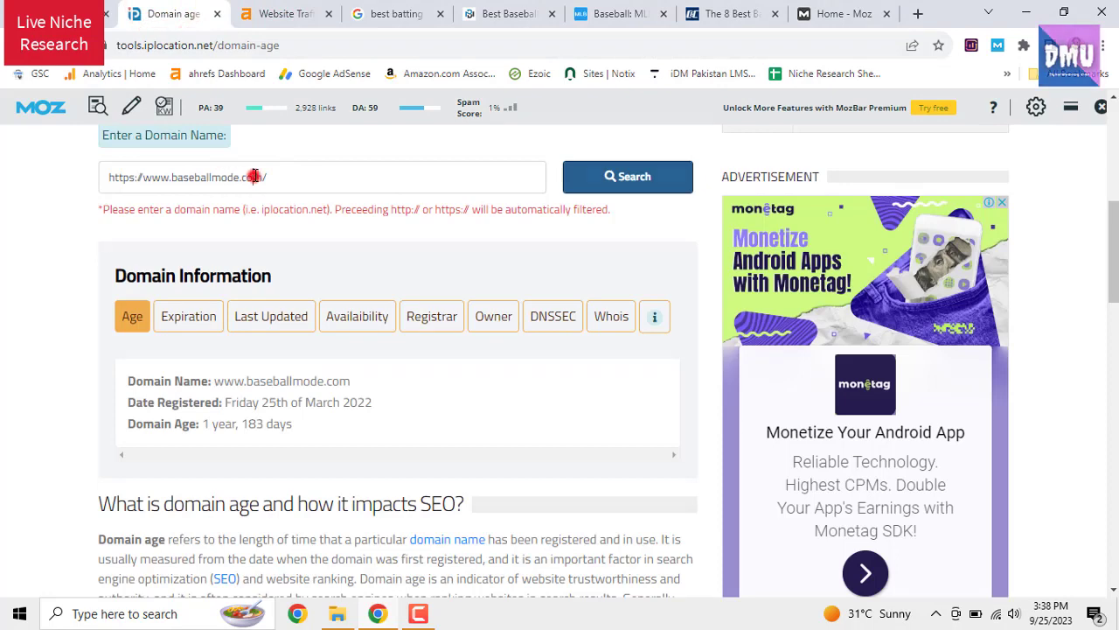
right_click(254, 177)
left_click(302, 260)
left_click(650, 176)
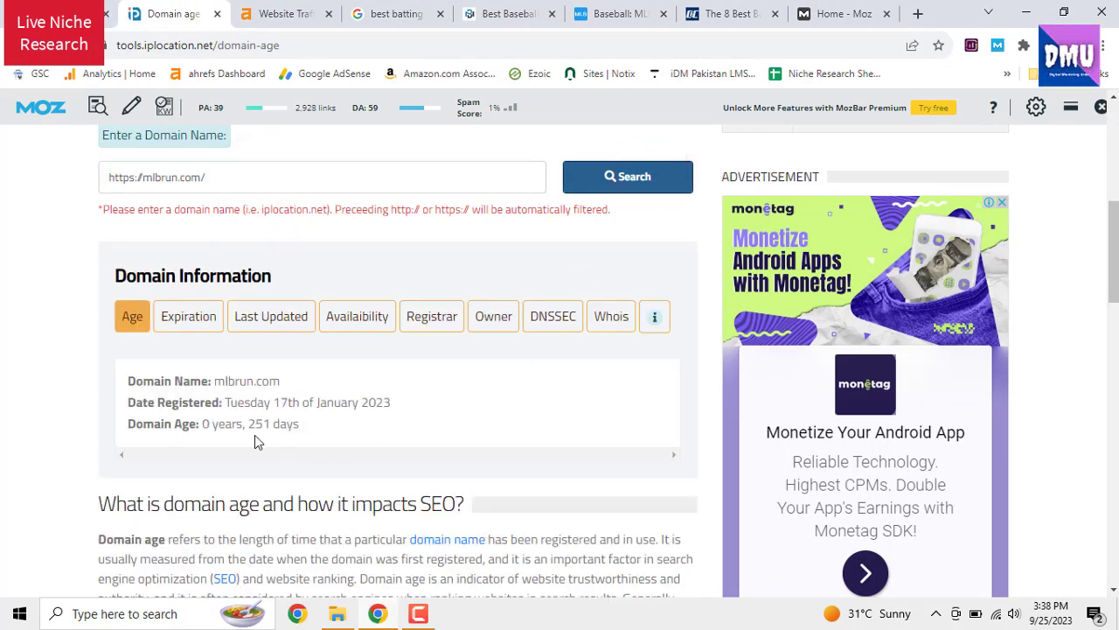
double_click(256, 427)
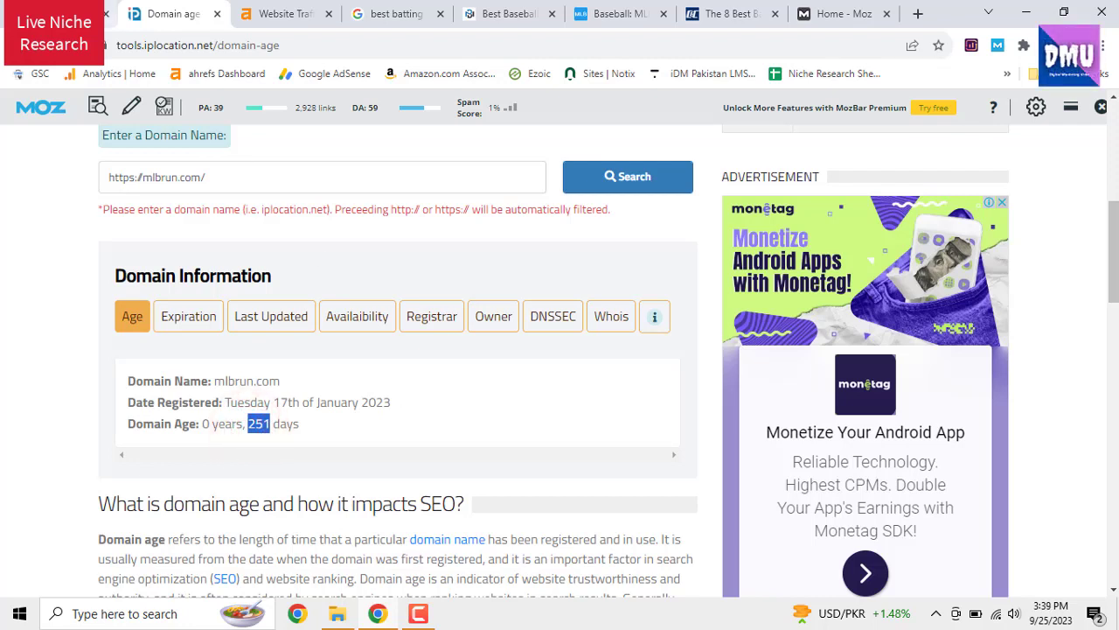
Enter "9 months" as MLB Run's website age in cell J5 of the worksheet
left_click(503, 13)
left_click(781, 306)
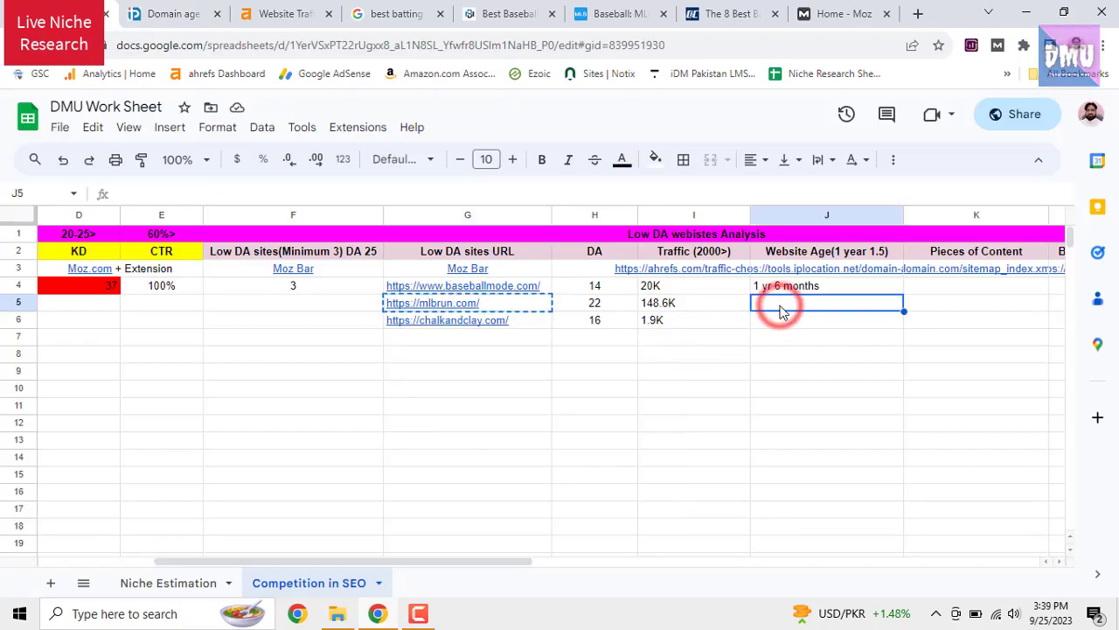
type("9 months")
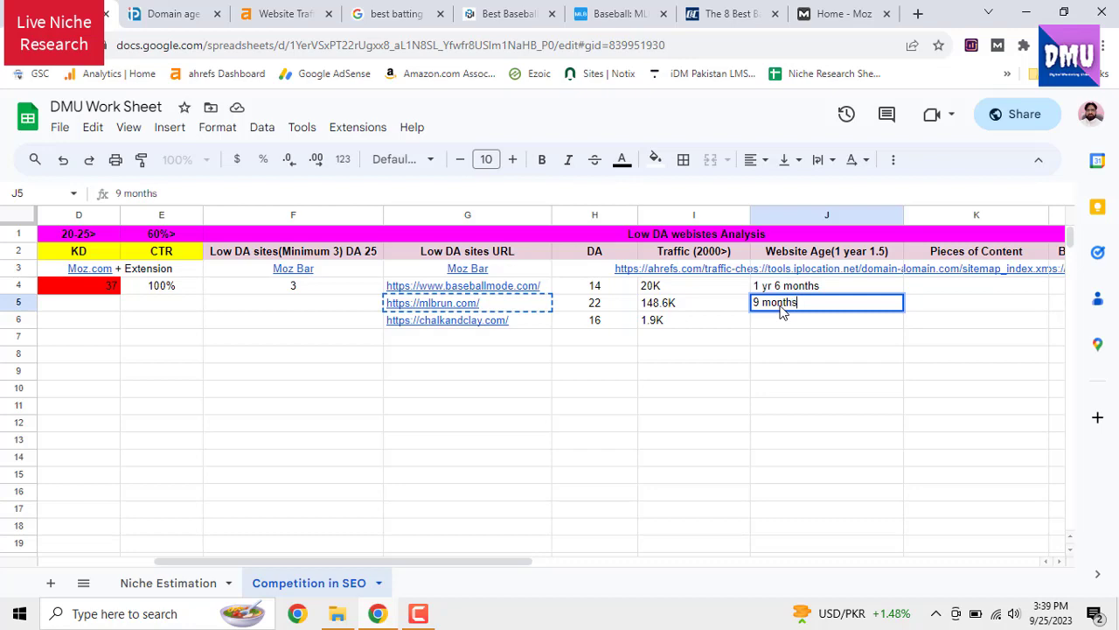
left_click(747, 368)
Copy the Chalk & Clay URL from cell G6 and look up its age in the domain age checker
right_click(516, 322)
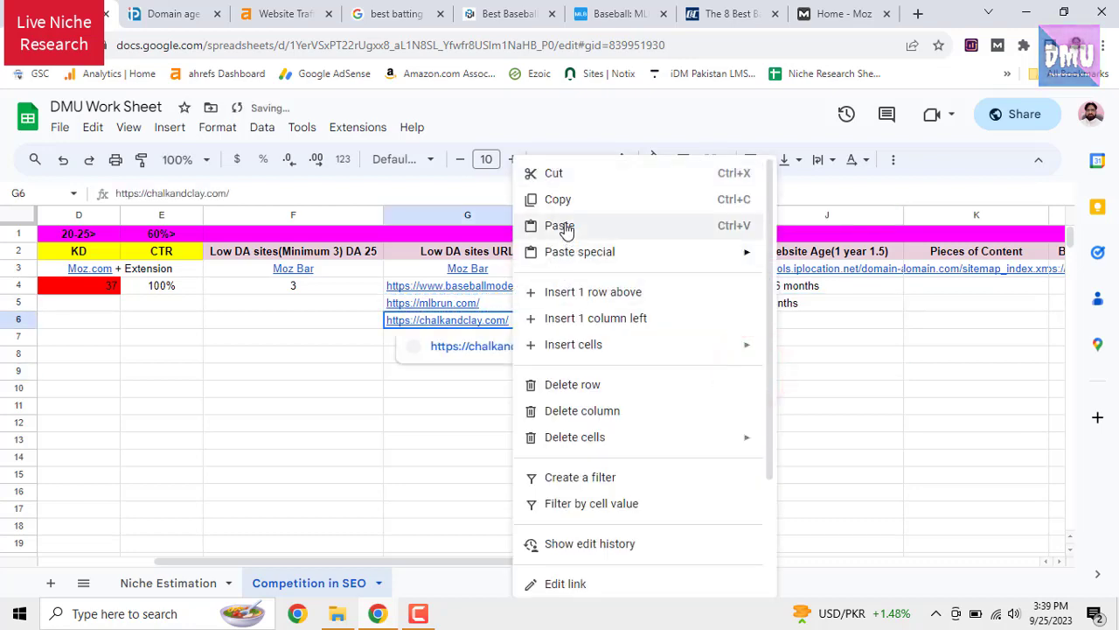
left_click(570, 201)
left_click(169, 13)
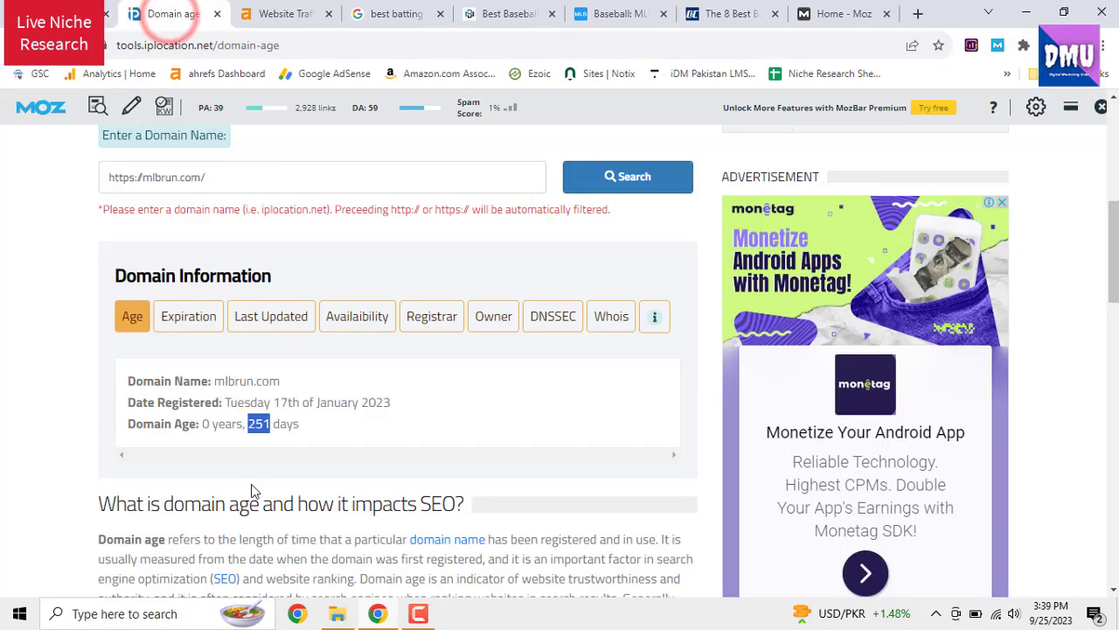
triple_click(206, 174)
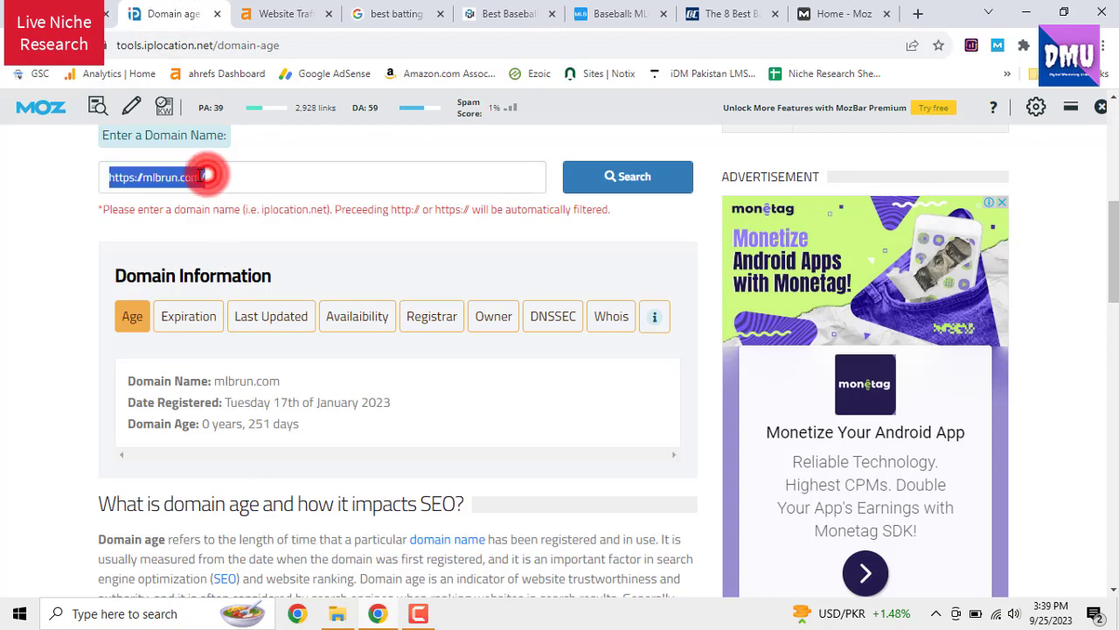
right_click(205, 173)
left_click(257, 194)
left_click(587, 184)
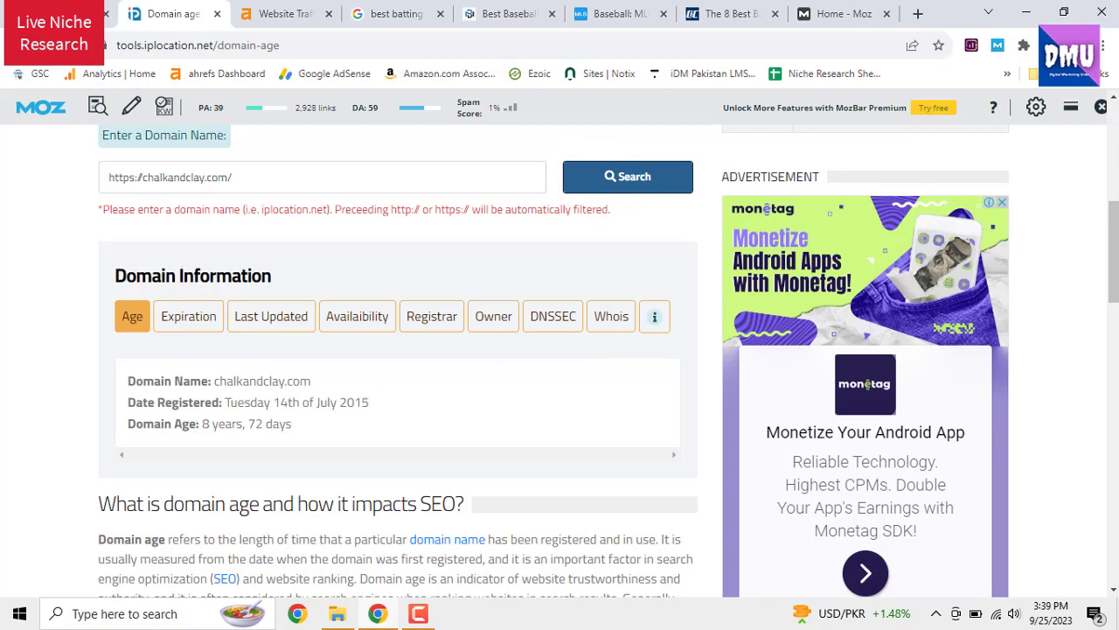
Enter "8 year" as Chalk & Clay's website age in cell J6 of the worksheet
left_click(71, 14)
left_click(774, 322)
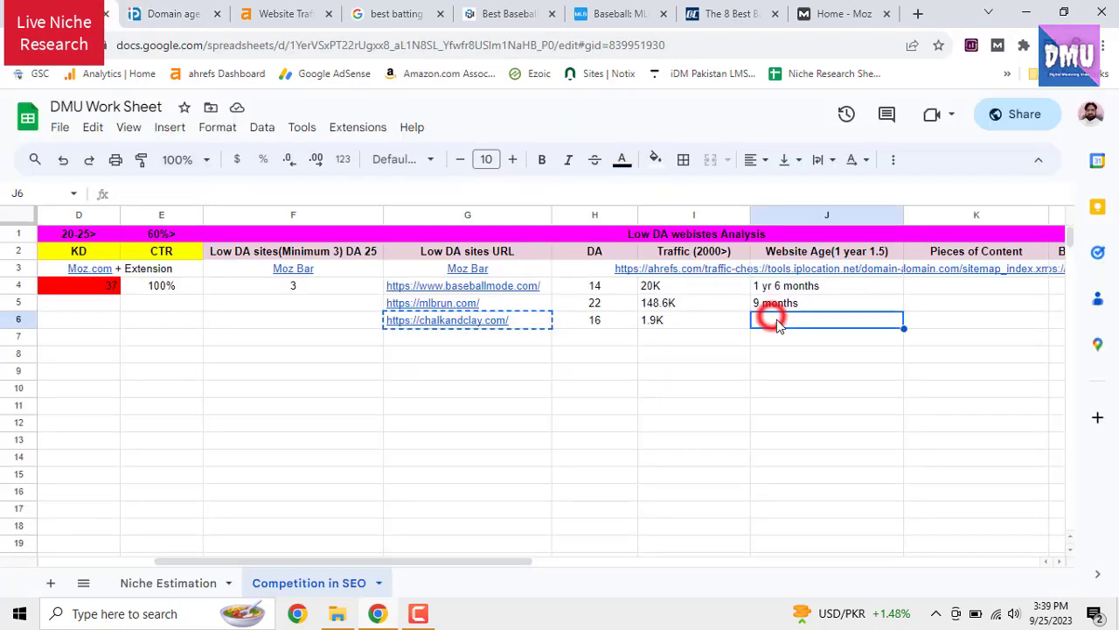
type("8 year")
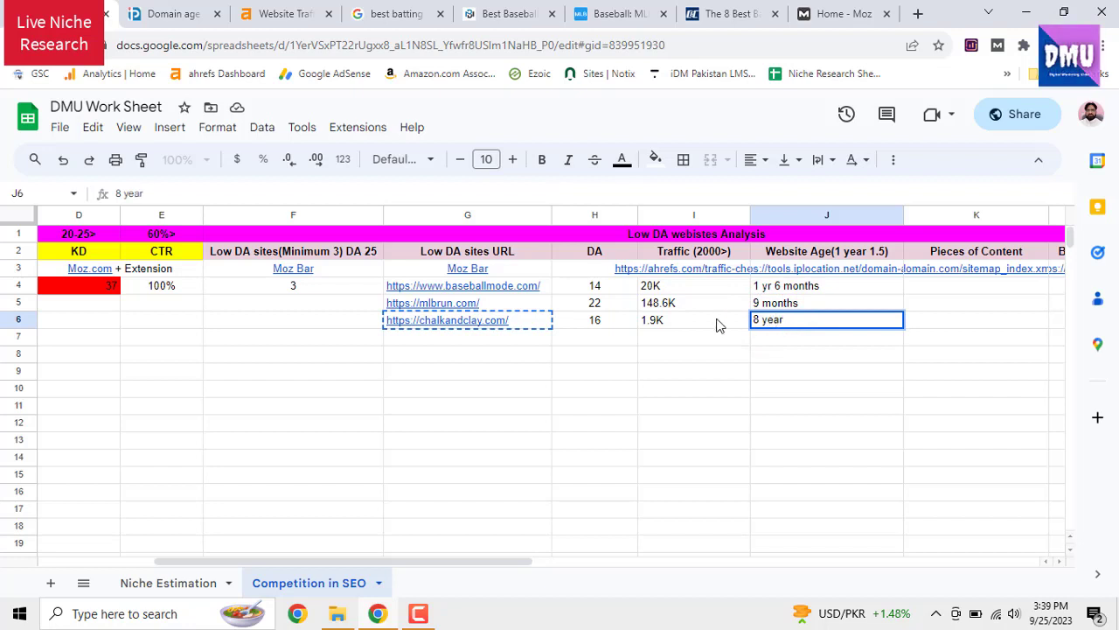
left_click(700, 390)
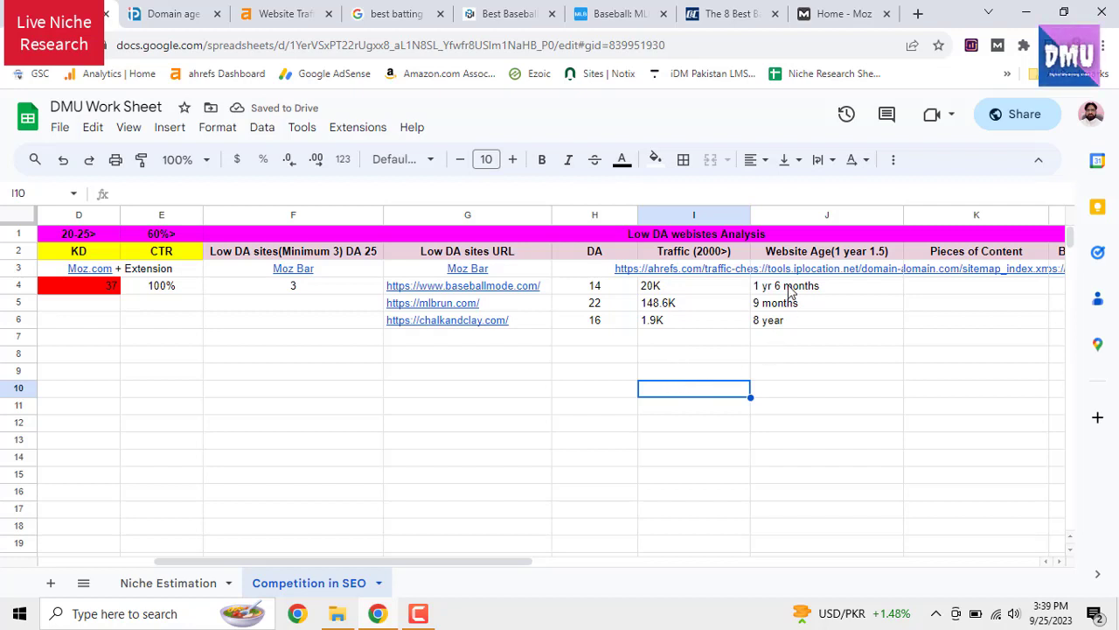
left_click_drag(789, 291, 494, 298)
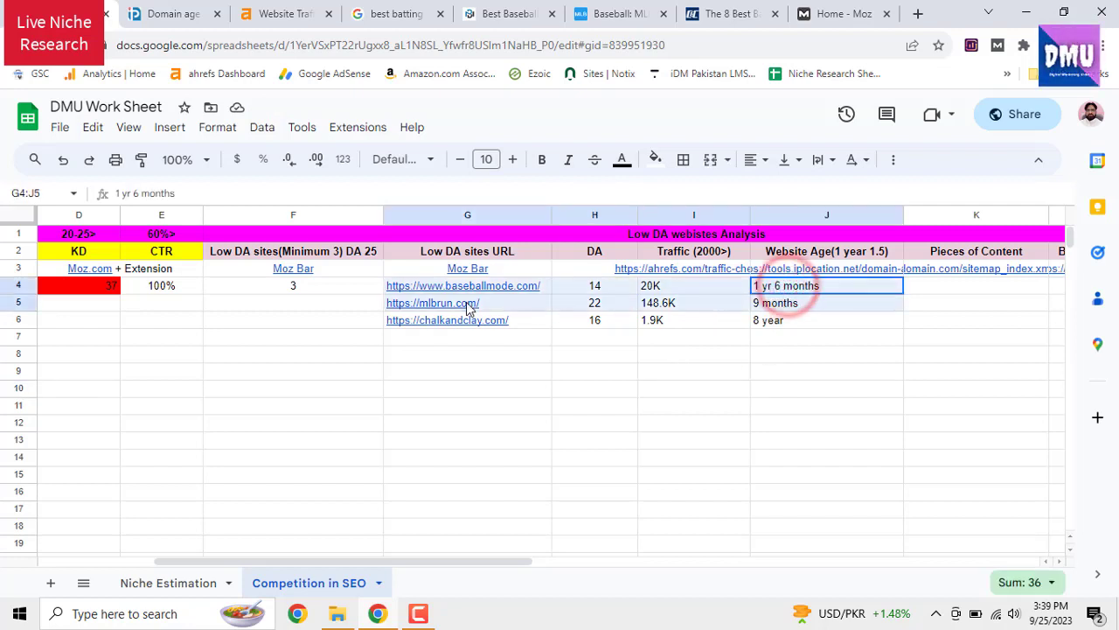
left_click(697, 390)
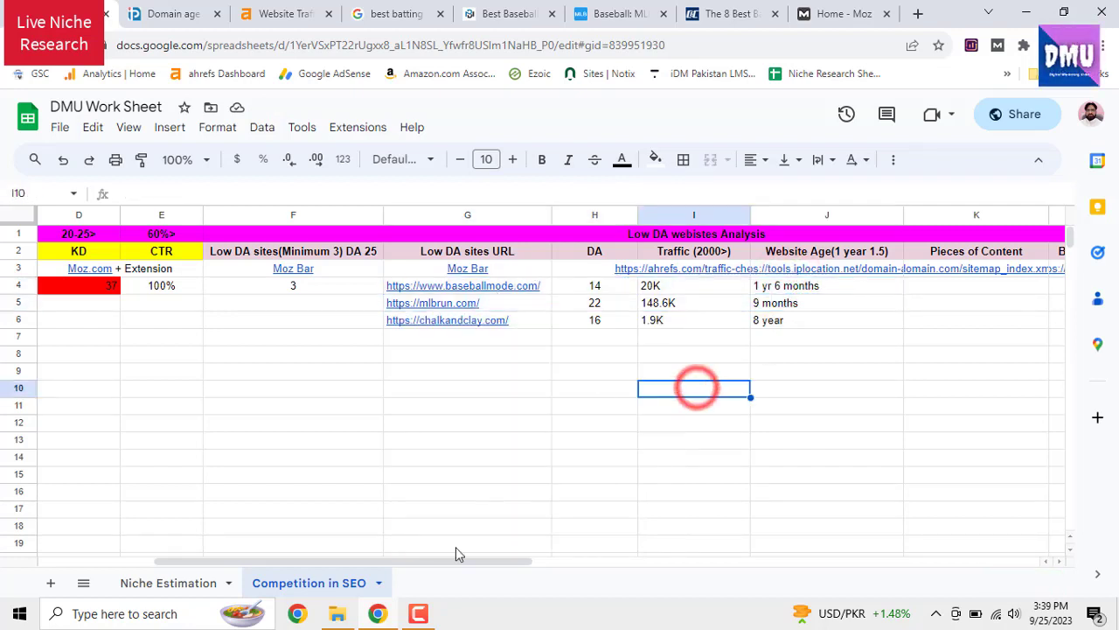
Close the Chalk & Clay traffic results in Ahrefs and open the backlink checker linked in cell L3 of the worksheet
left_click_drag(465, 562, 624, 563)
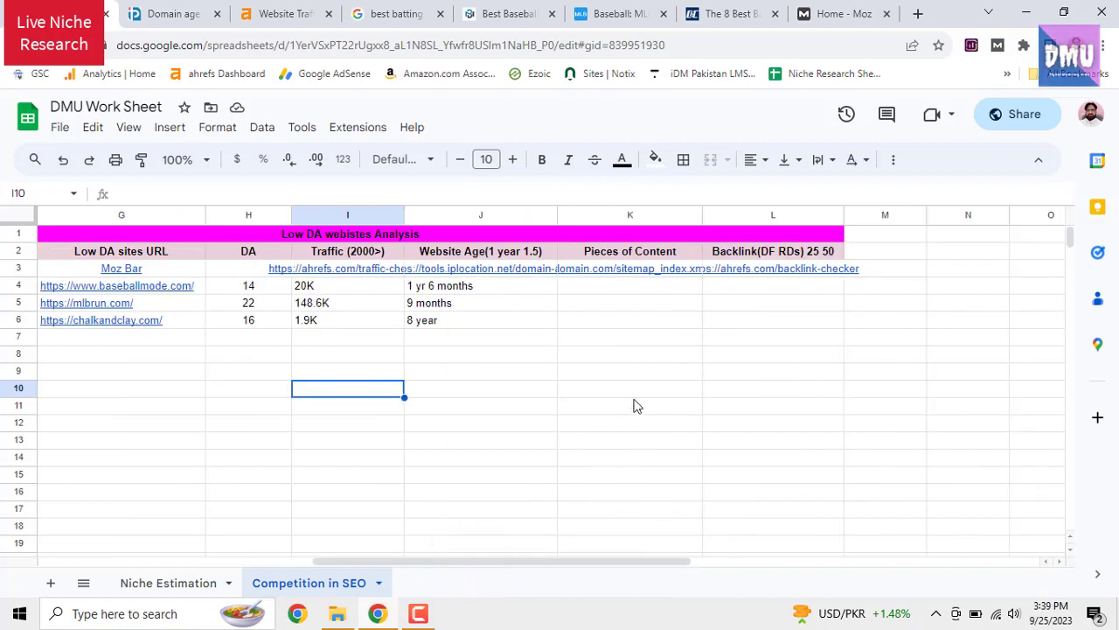
mouse_move(672, 278)
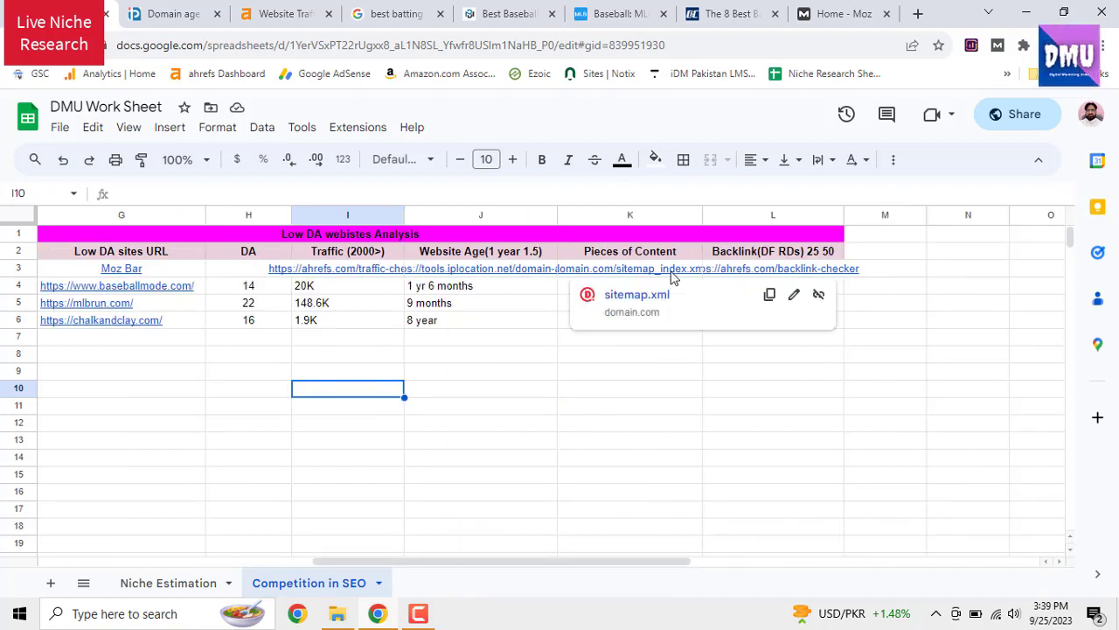
left_click(764, 416)
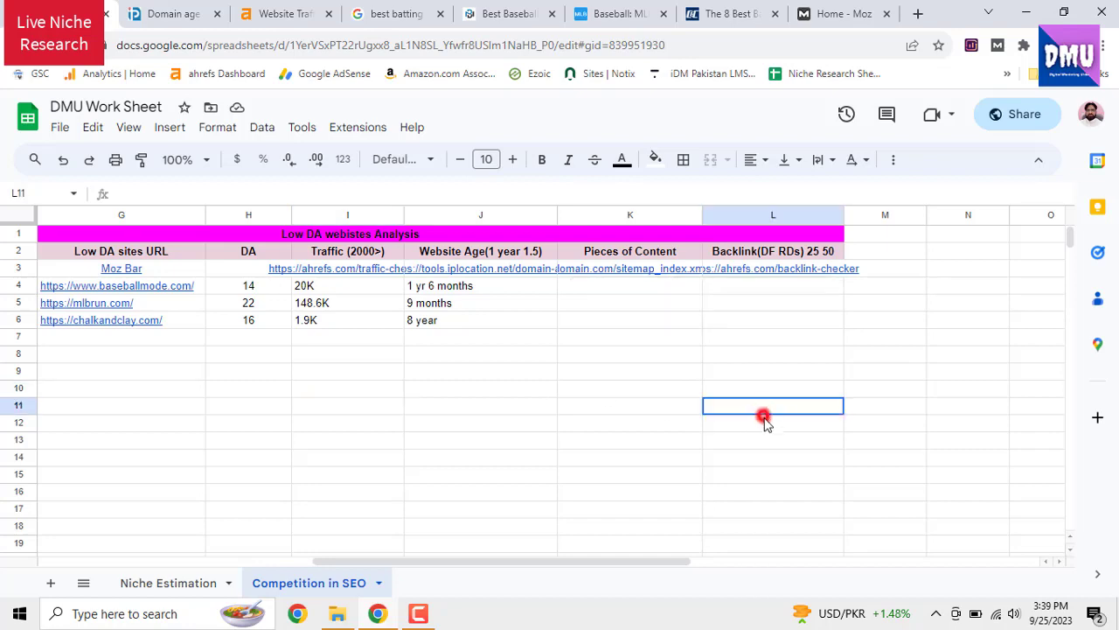
left_click(769, 271)
right_click(770, 271)
left_click(817, 204)
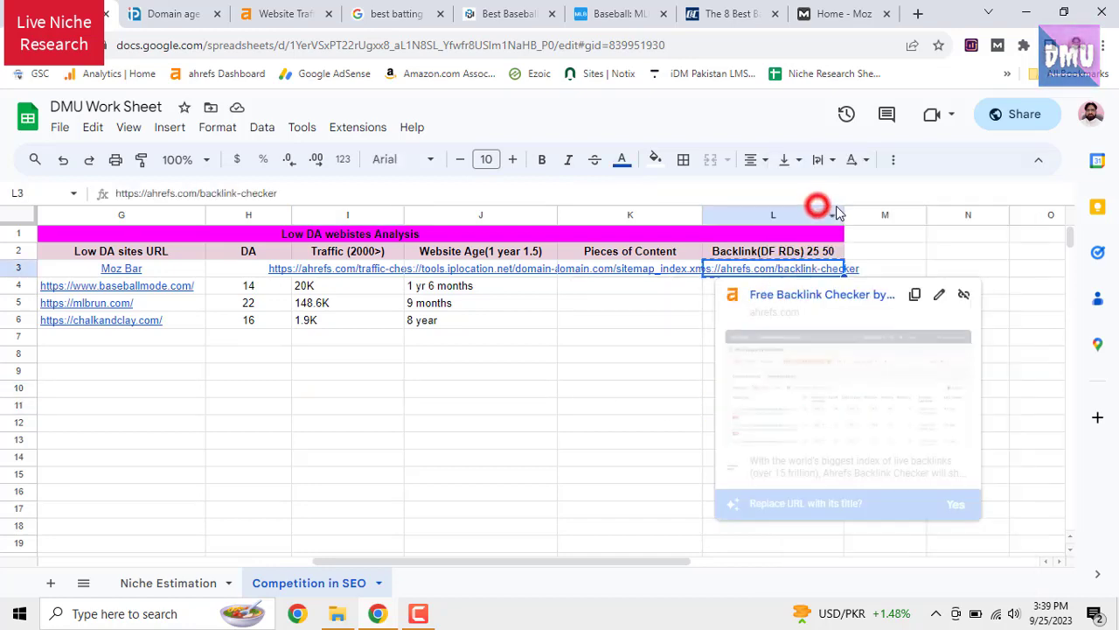
left_click(477, 13)
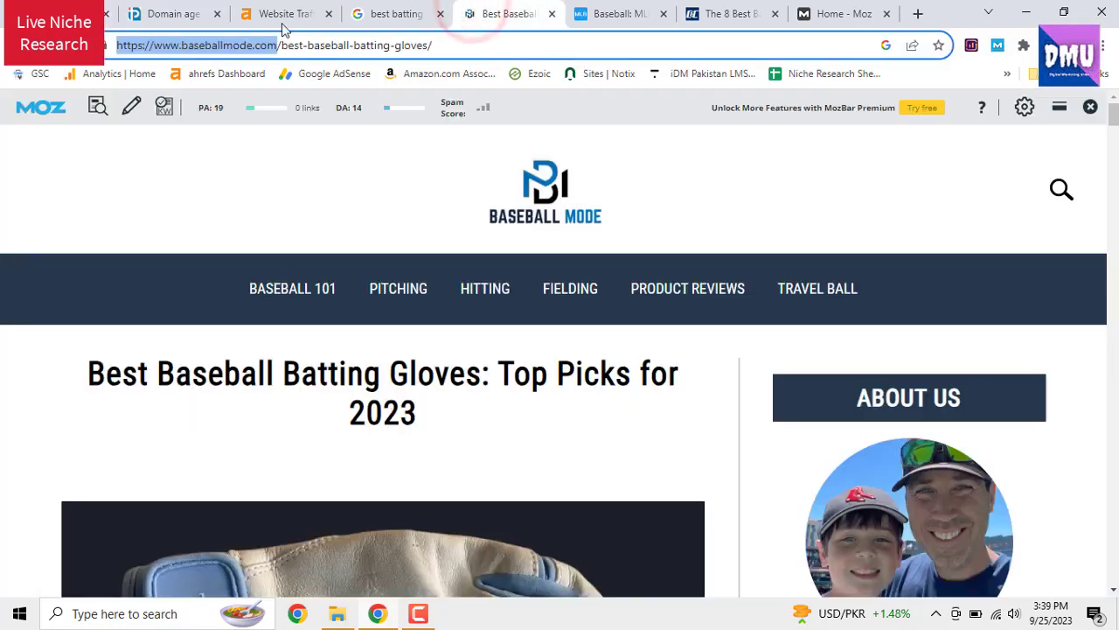
left_click(280, 14)
left_click(899, 135)
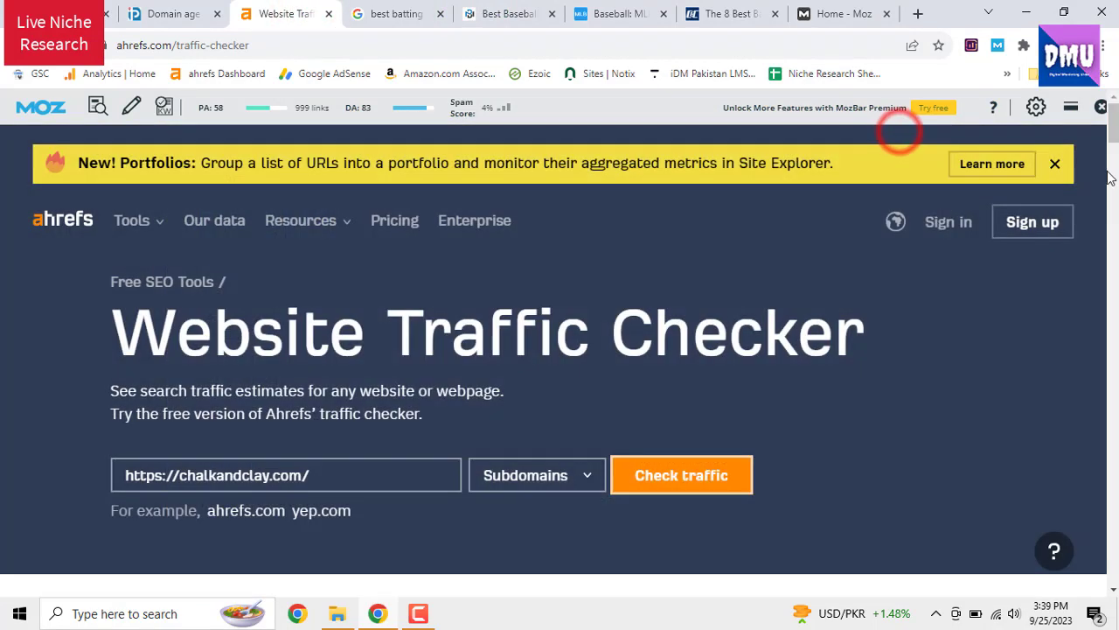
left_click(78, 14)
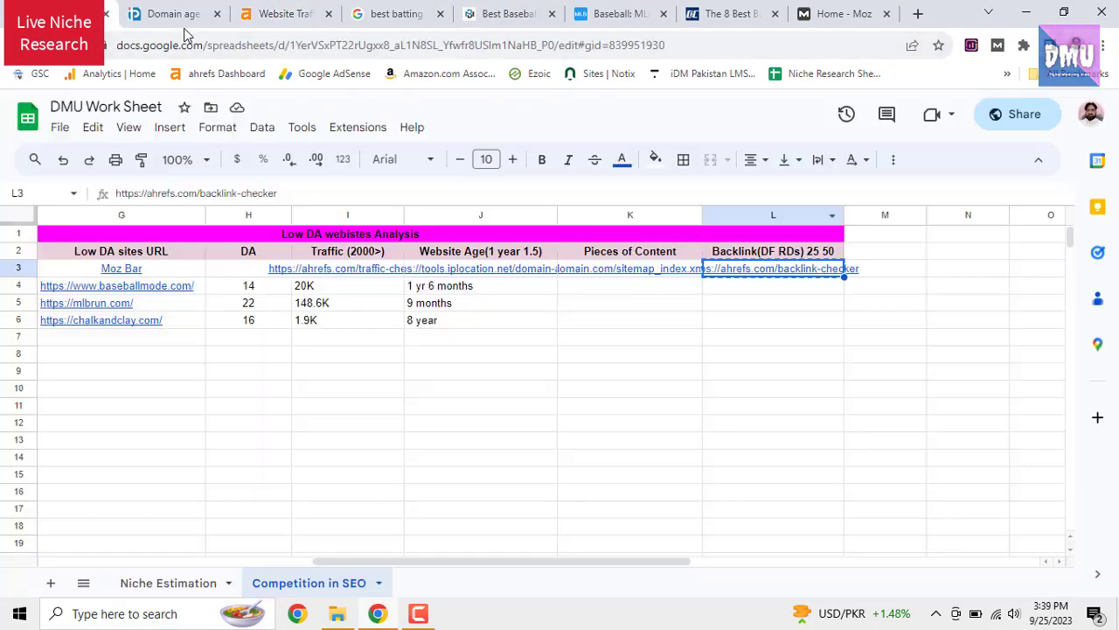
left_click(761, 289)
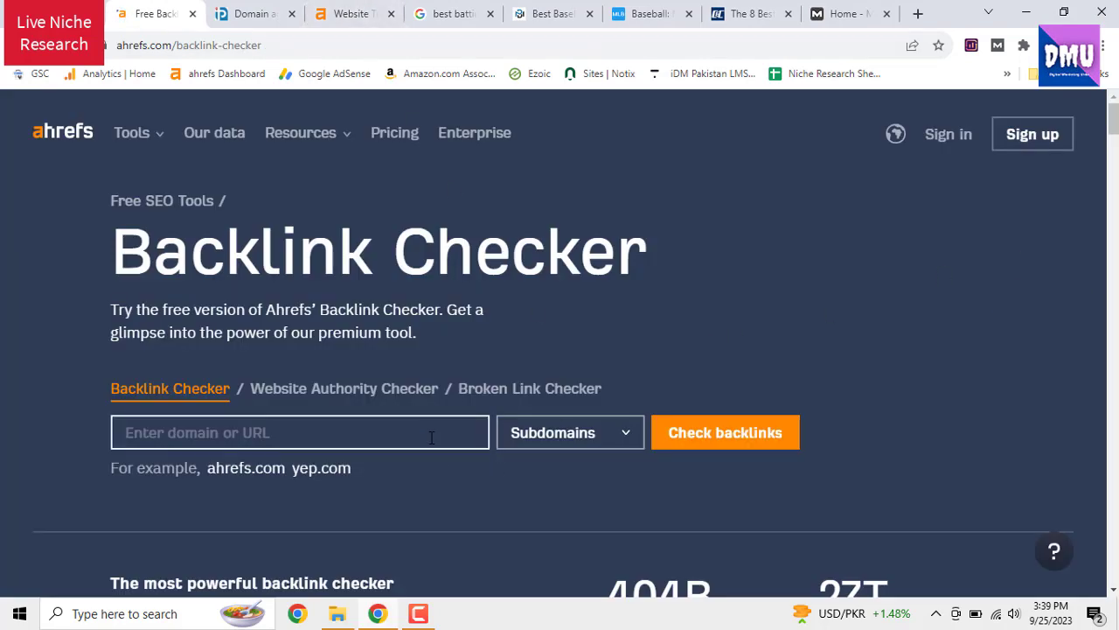
right_click(431, 437)
left_click(367, 522)
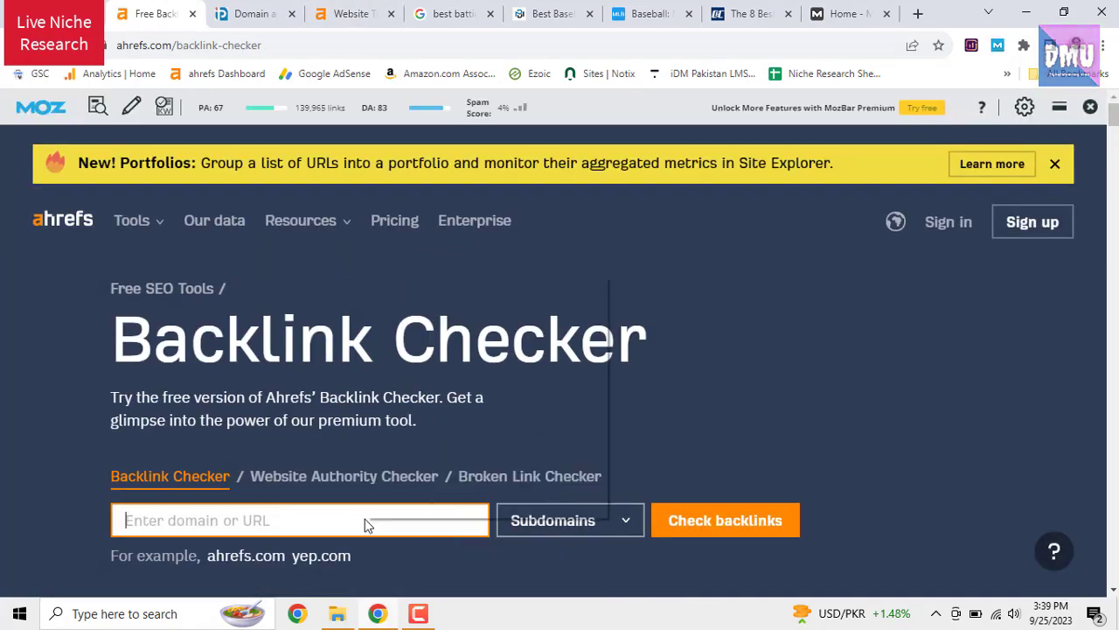
right_click(368, 523)
left_click(411, 403)
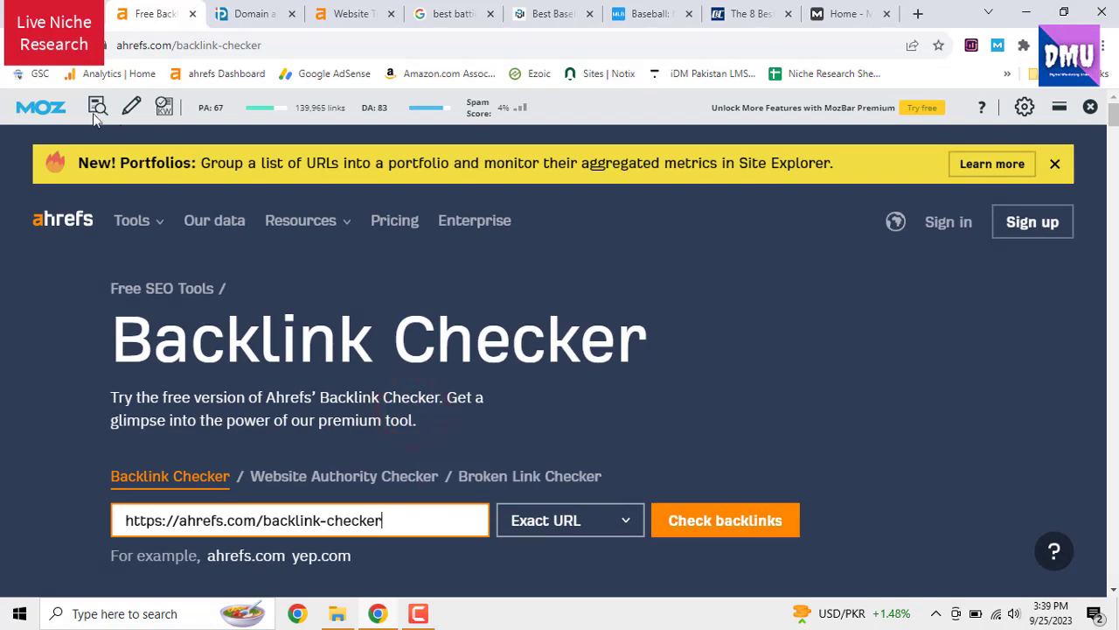
Copy the Baseball Mode URL from cell G4 of the worksheet and look up its backlinks in the Ahrefs backlink checker
left_click(77, 14)
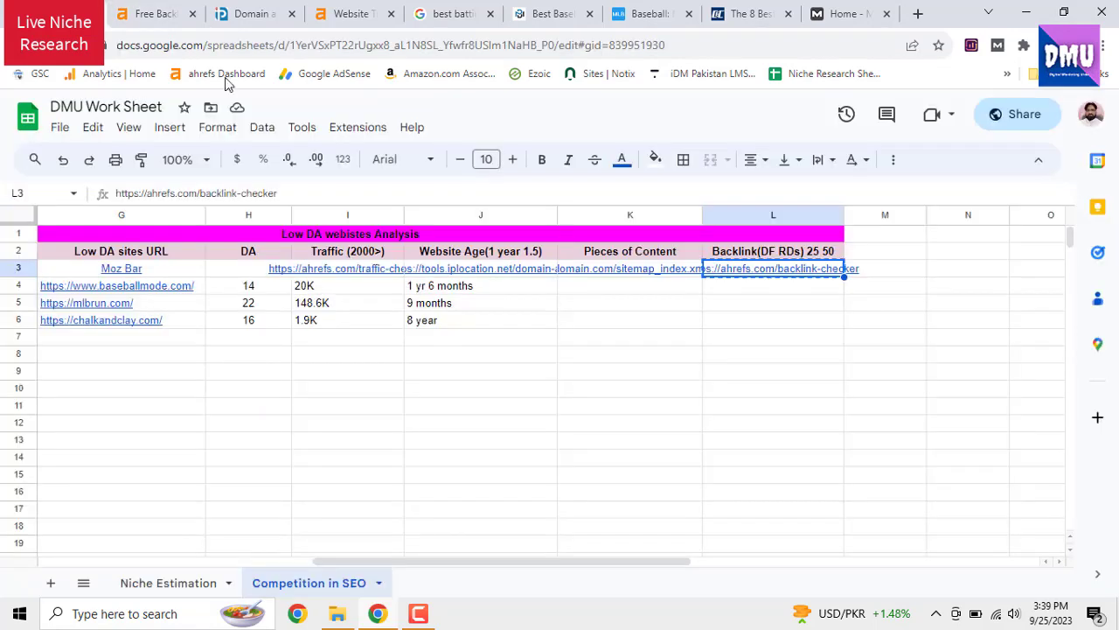
right_click(198, 291)
left_click(253, 195)
left_click(157, 13)
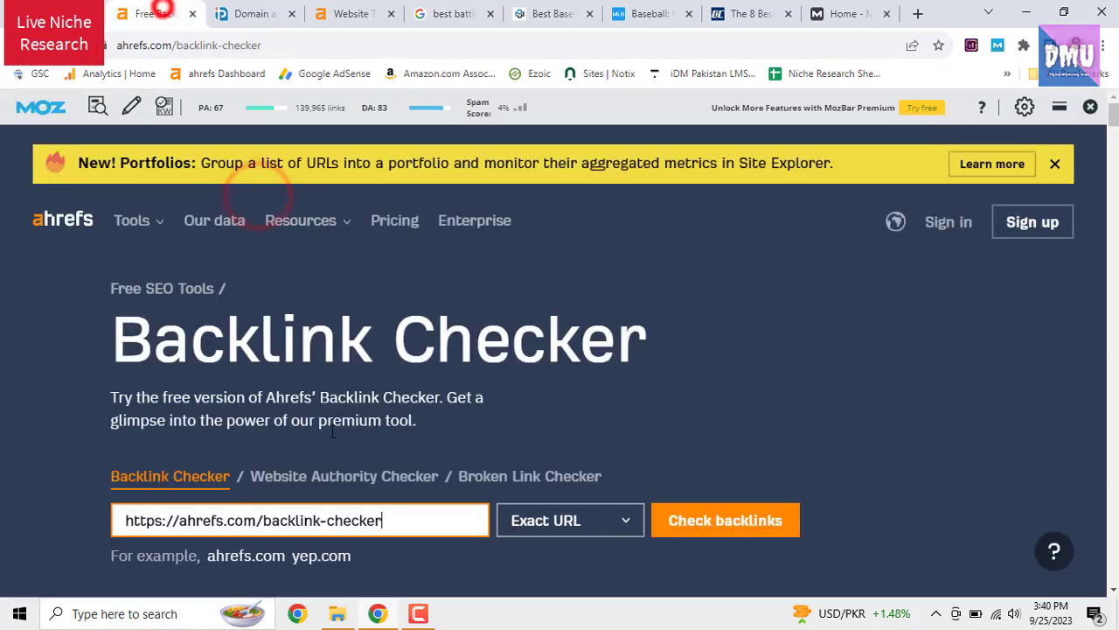
triple_click(312, 520)
right_click(317, 521)
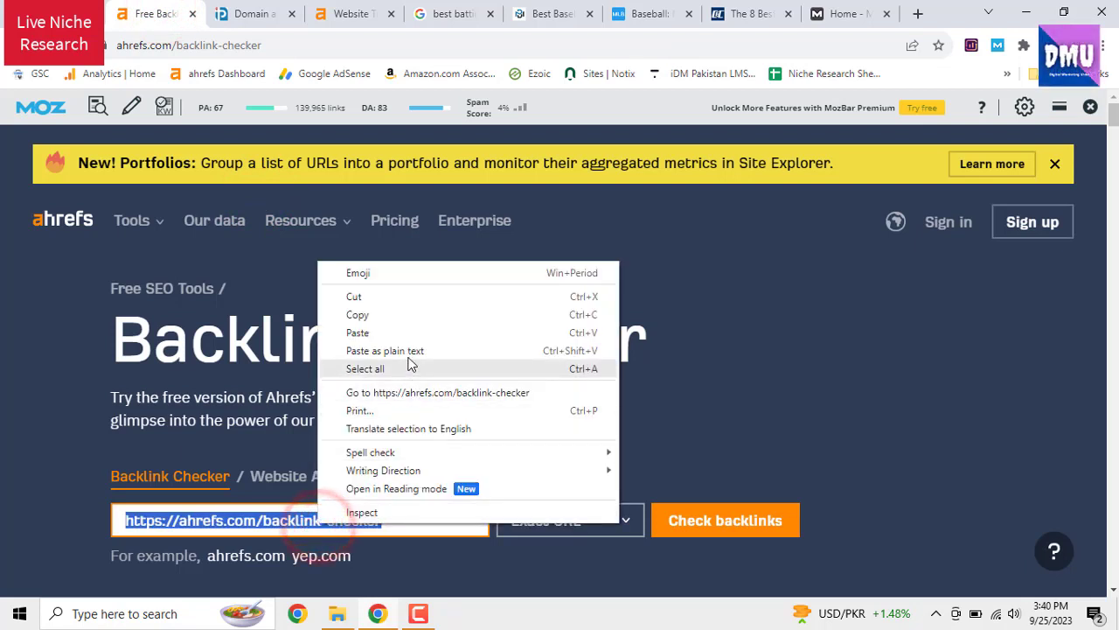
left_click(409, 353)
left_click(704, 523)
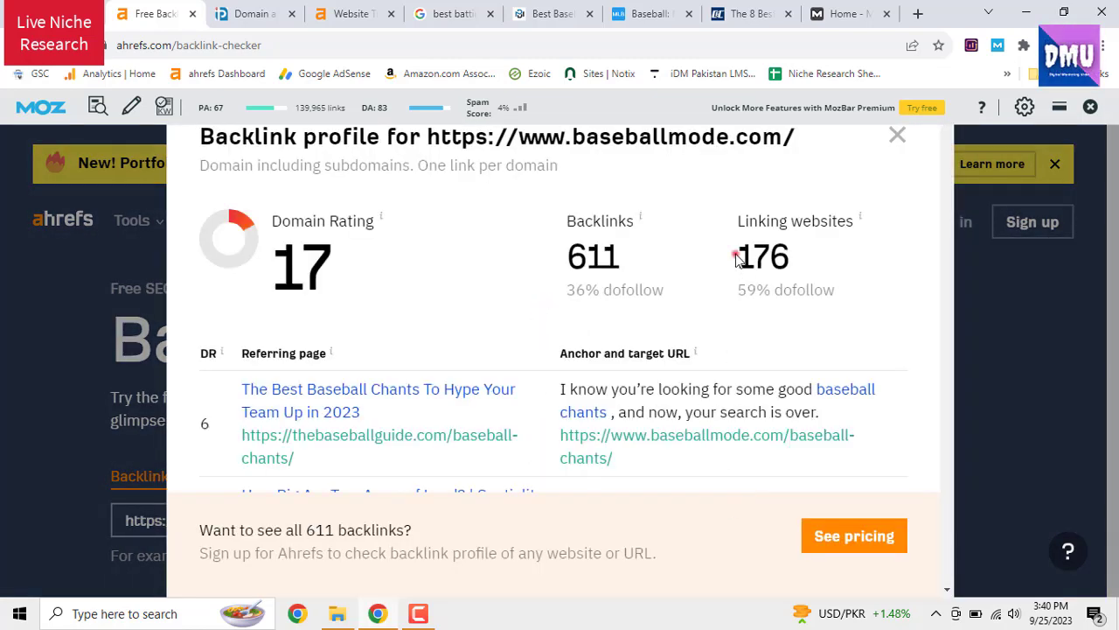
Copy Baseball Mode's linking websites count, 176, and paste it as a plain value into cell L4 of the worksheet
left_click_drag(768, 255, 790, 257)
right_click(790, 257)
left_click(797, 261)
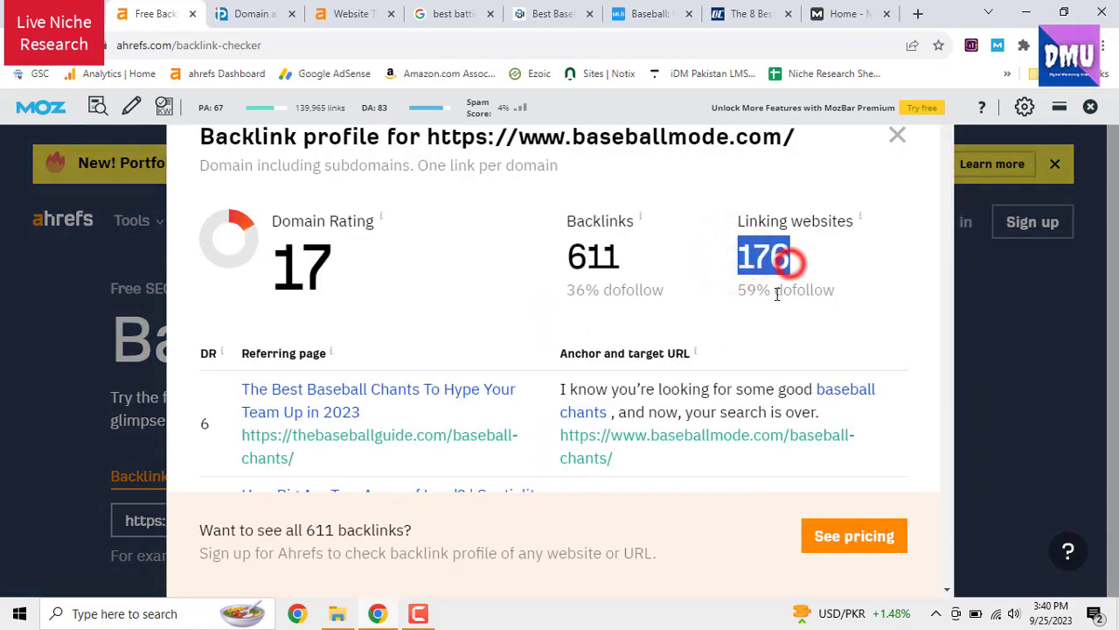
left_click(70, 14)
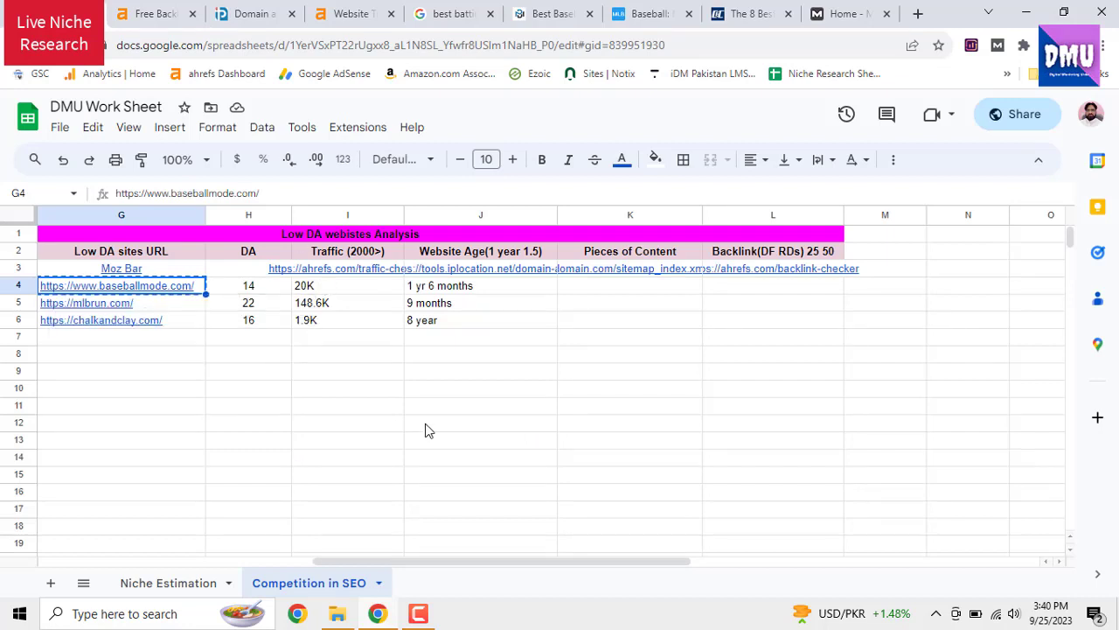
right_click(757, 288)
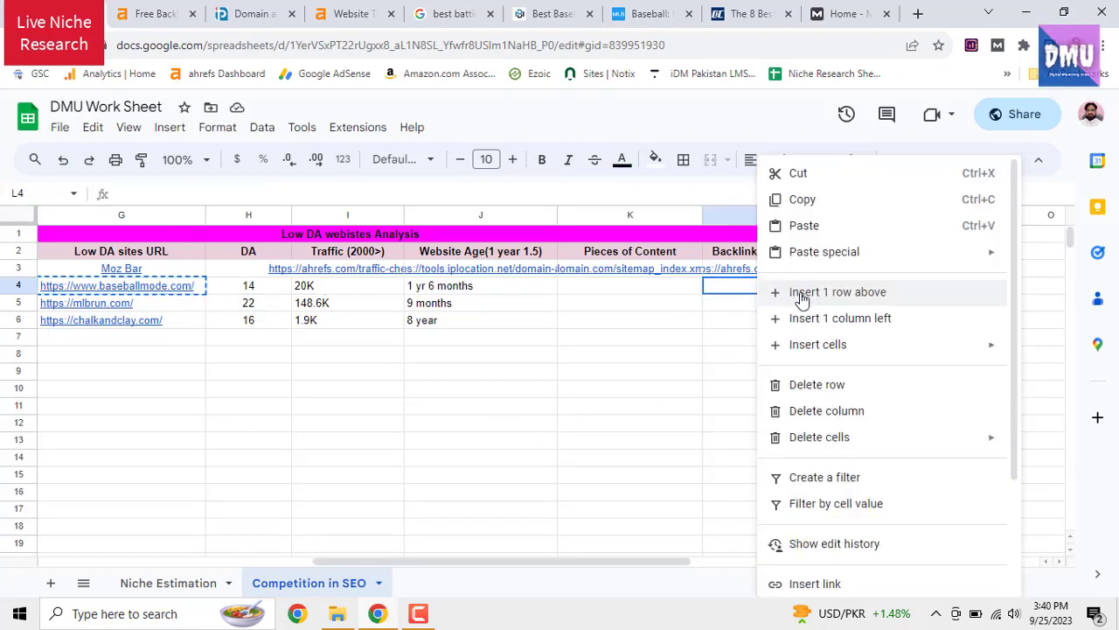
mouse_move(899, 253)
left_click(731, 255)
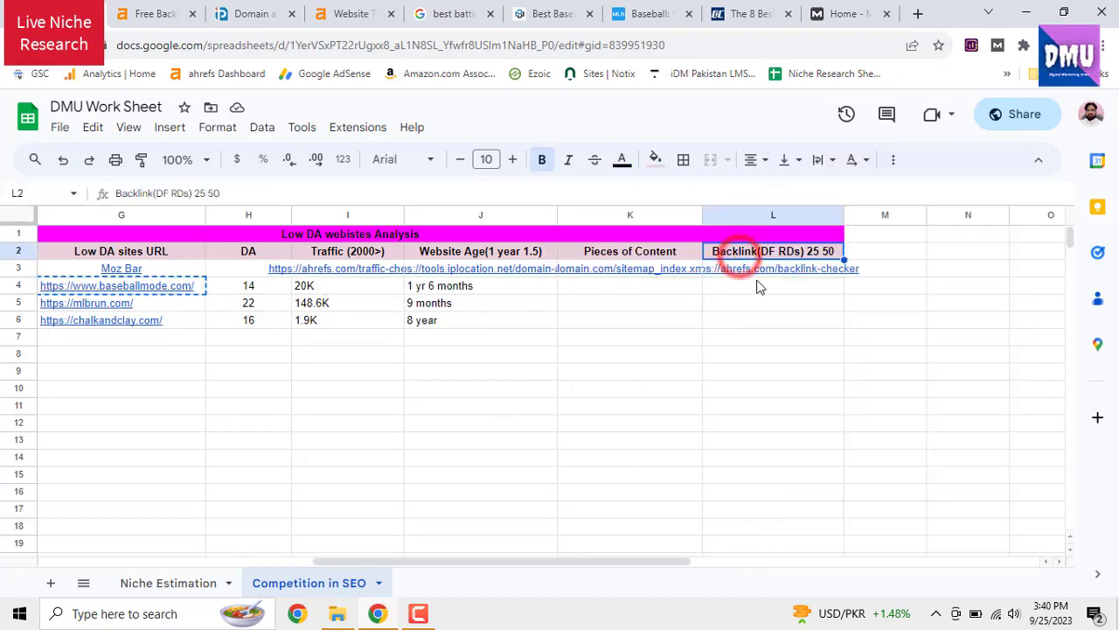
right_click(743, 285)
left_click(619, 188)
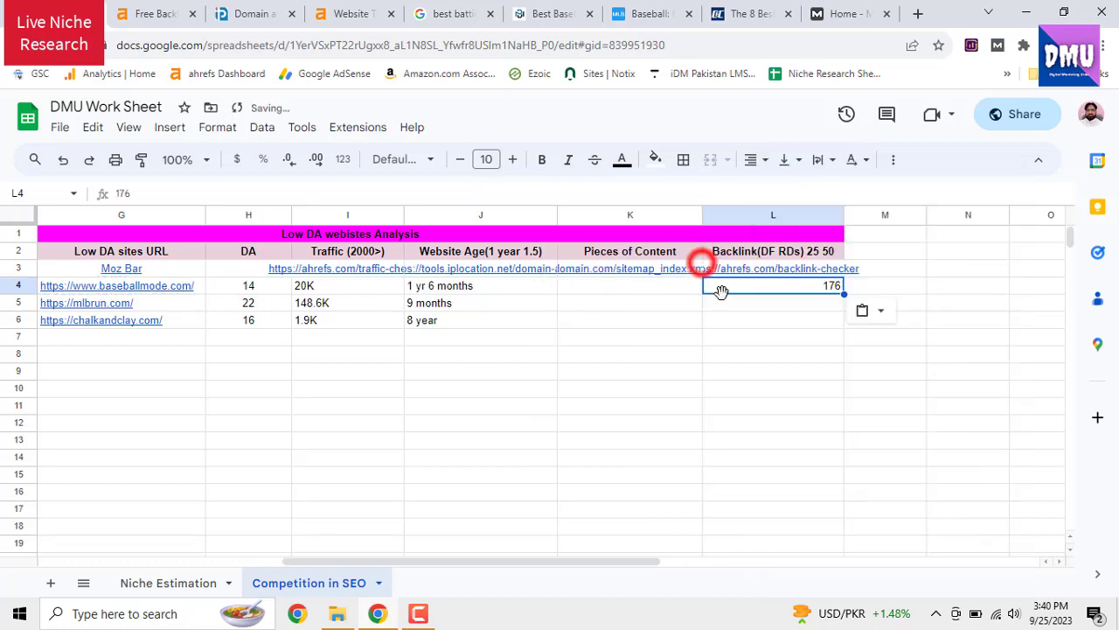
Copy the MLB Run URL from cell G5, close the previous backlink profile and look up MLB Run's backlinks
right_click(137, 306)
left_click(212, 199)
left_click(156, 13)
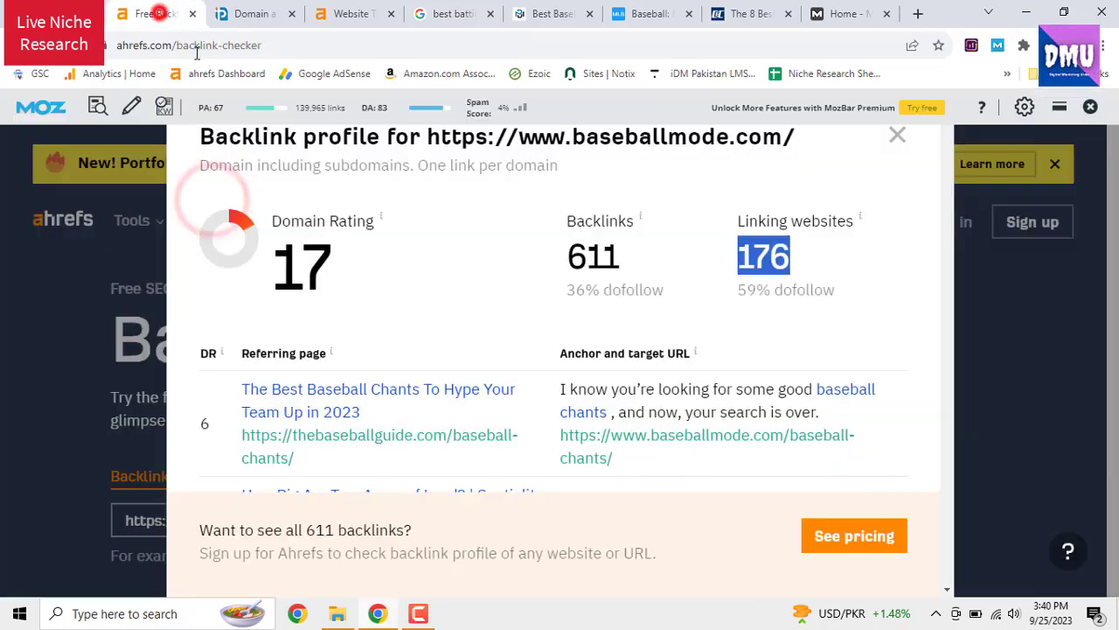
left_click(897, 137)
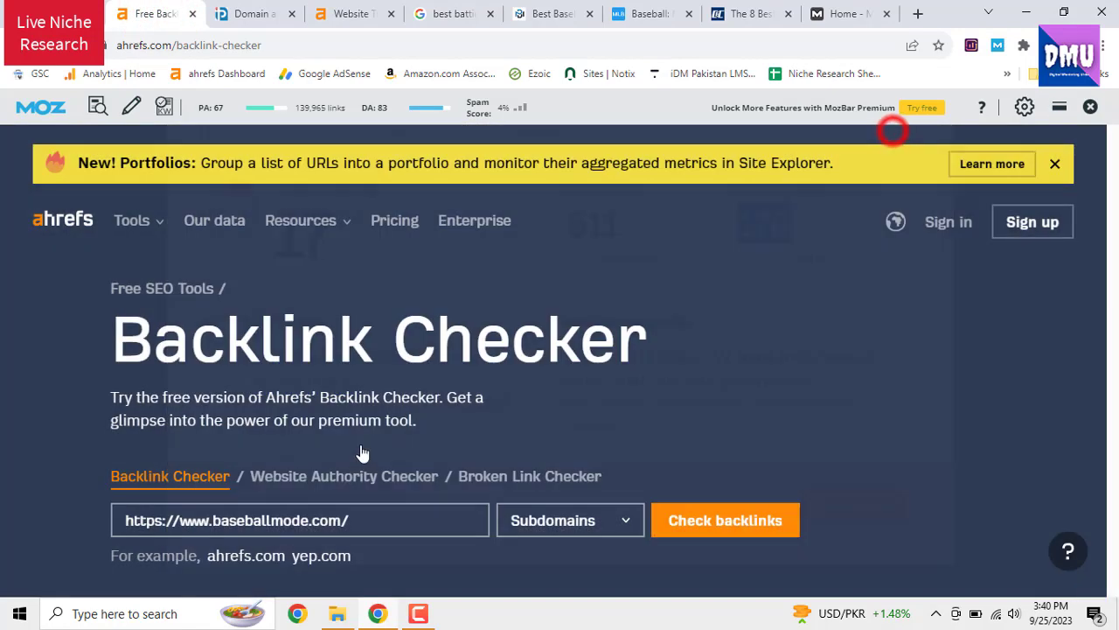
triple_click(320, 519)
right_click(320, 516)
left_click(388, 334)
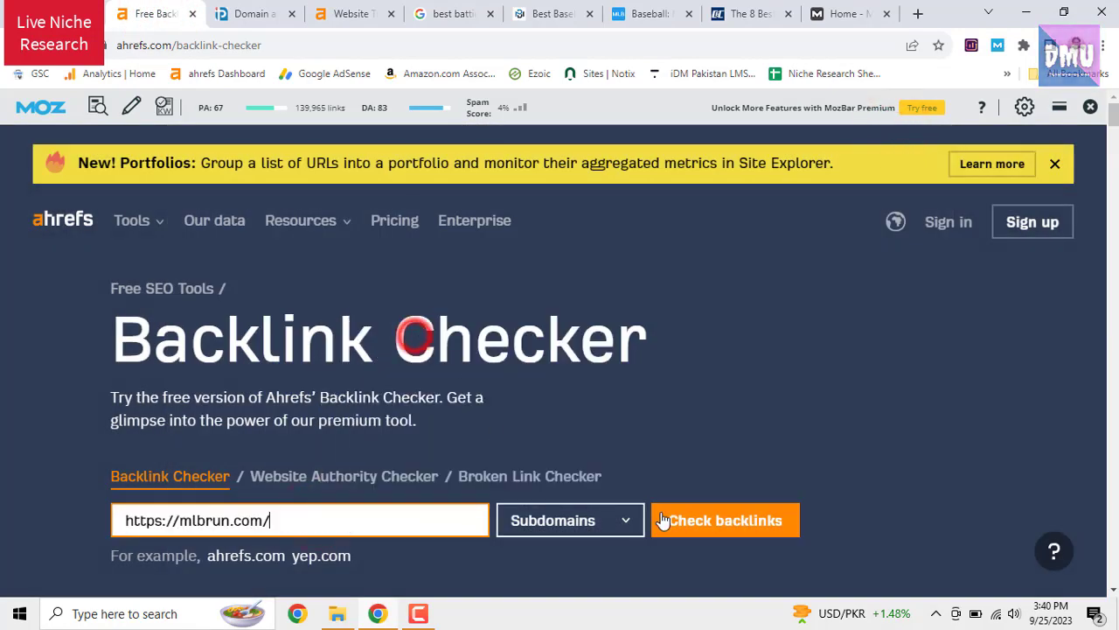
left_click(672, 520)
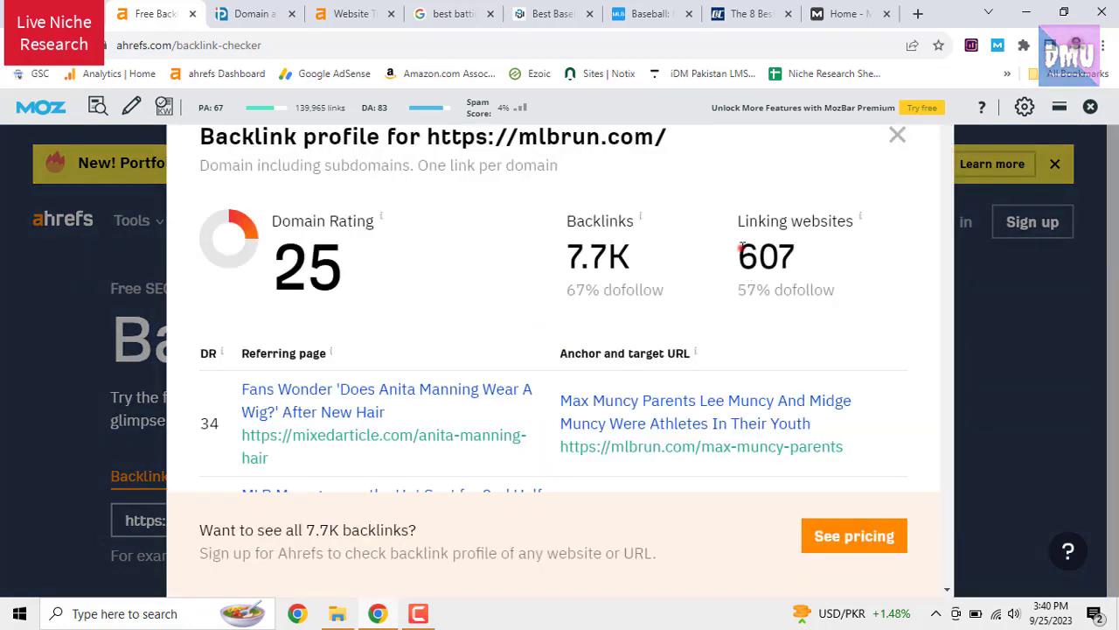
Copy MLB Run's linking websites count, 607, and paste it as a plain value into cell L5 of the worksheet
double_click(741, 249)
right_click(801, 274)
left_click(805, 270)
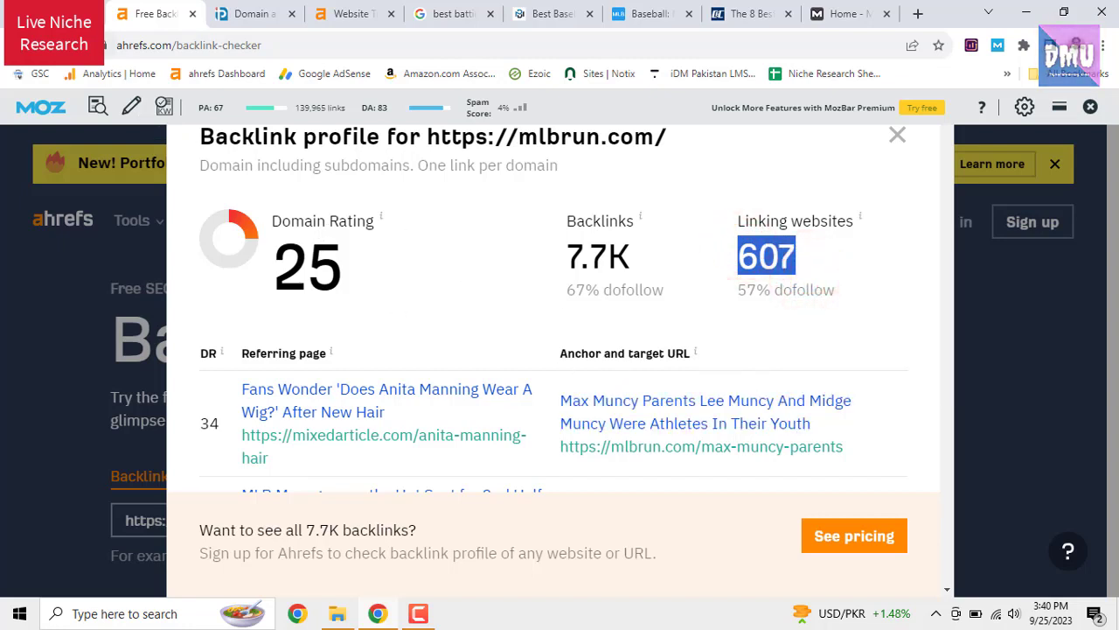
left_click(58, 15)
right_click(794, 307)
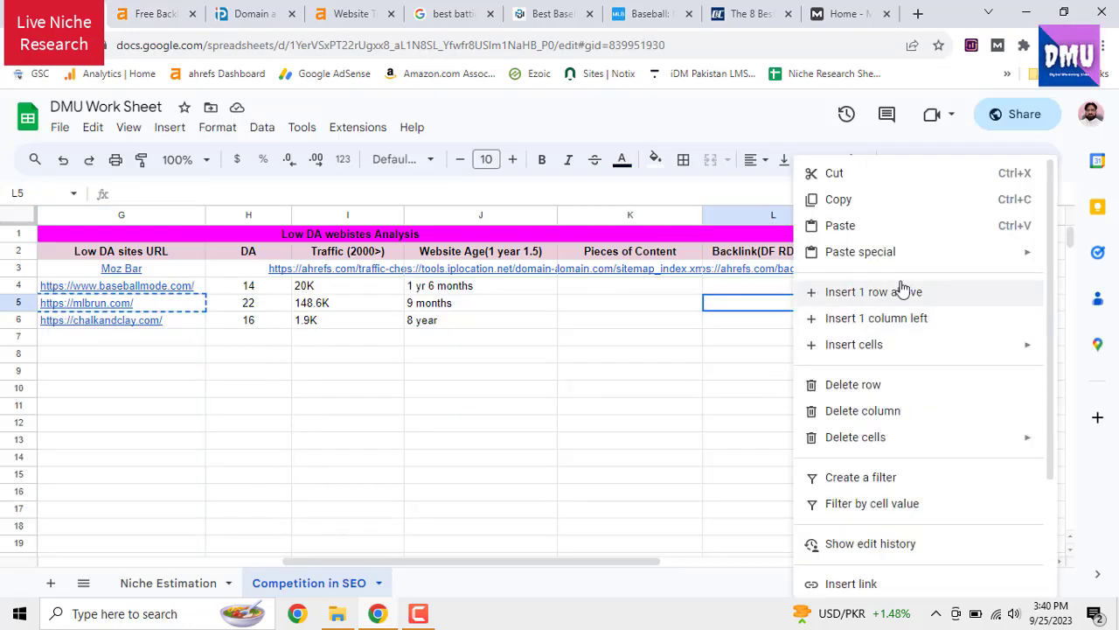
mouse_move(849, 252)
left_click(739, 260)
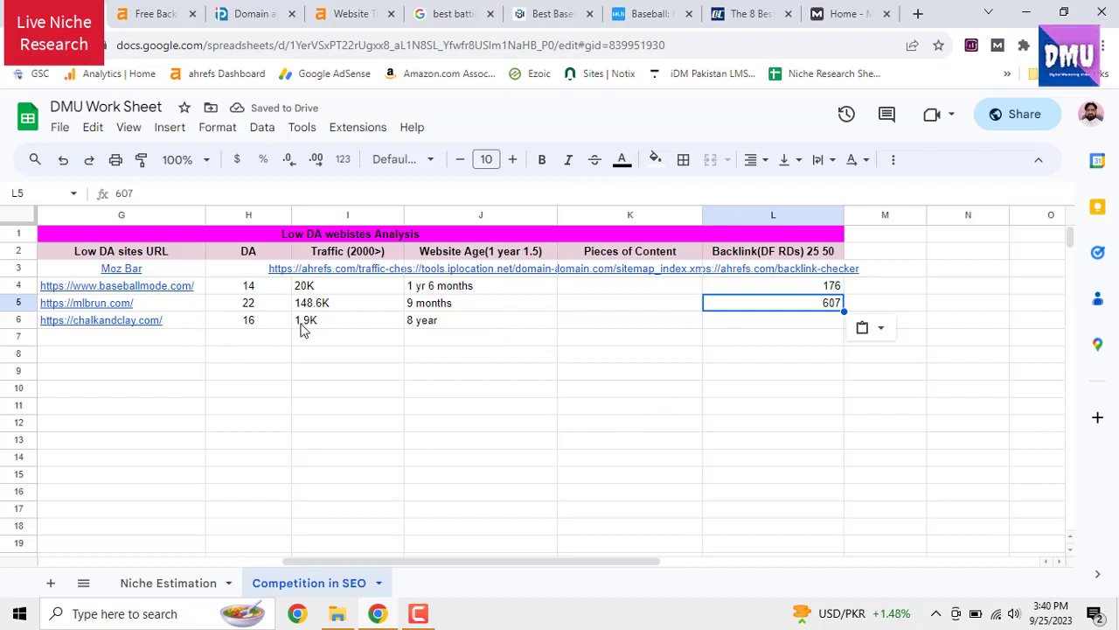
Copy the Chalk & Clay URL from cell G6, close the MLB Run profile and look up Chalk & Clay's backlinks
left_click_drag(186, 321, 816, 324)
left_click(628, 413)
right_click(131, 322)
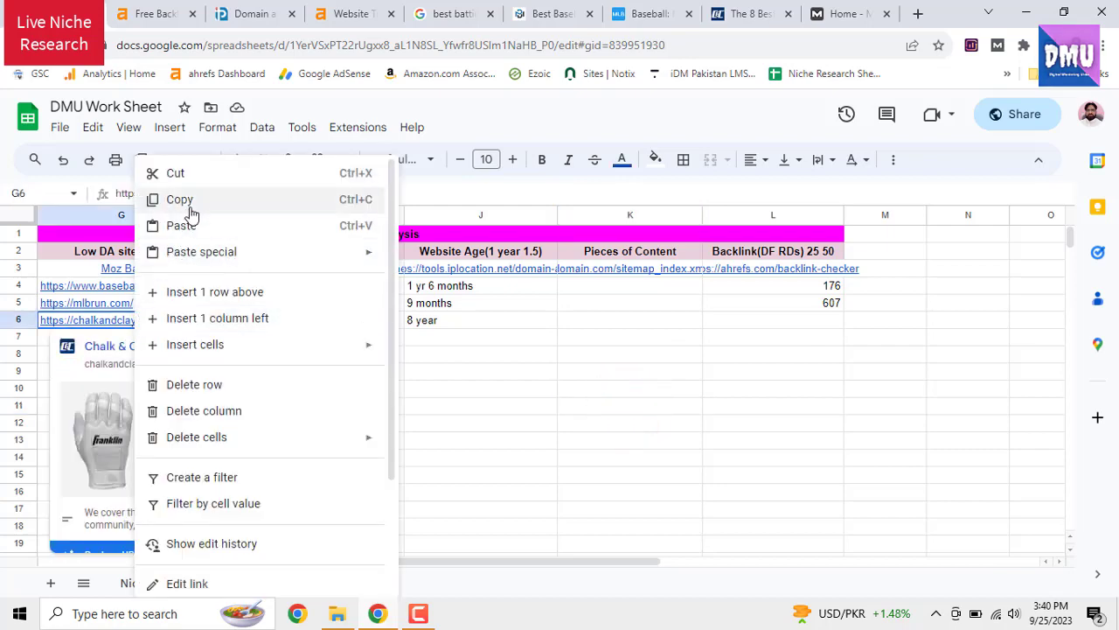
left_click(190, 204)
left_click(150, 13)
left_click(894, 133)
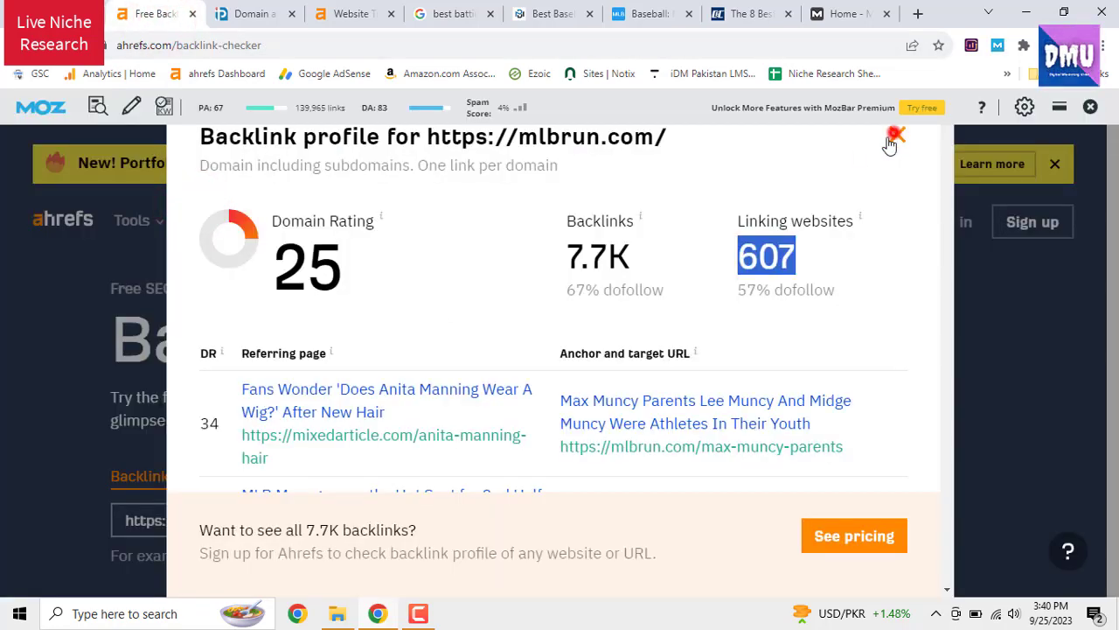
left_click_drag(302, 521, 111, 527)
right_click(131, 523)
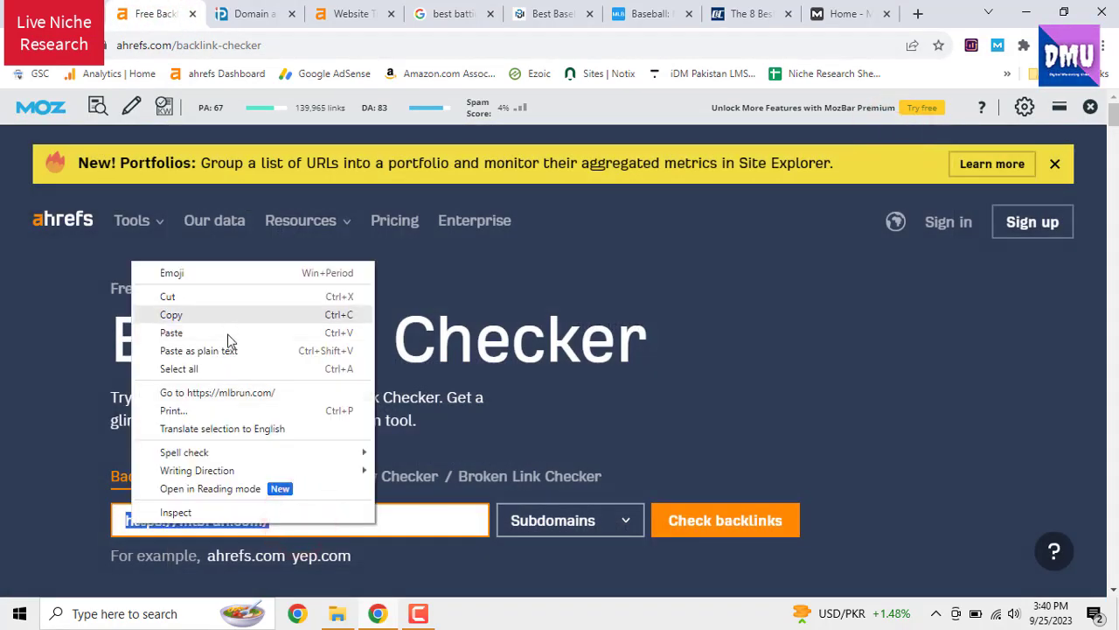
left_click(226, 333)
left_click(691, 520)
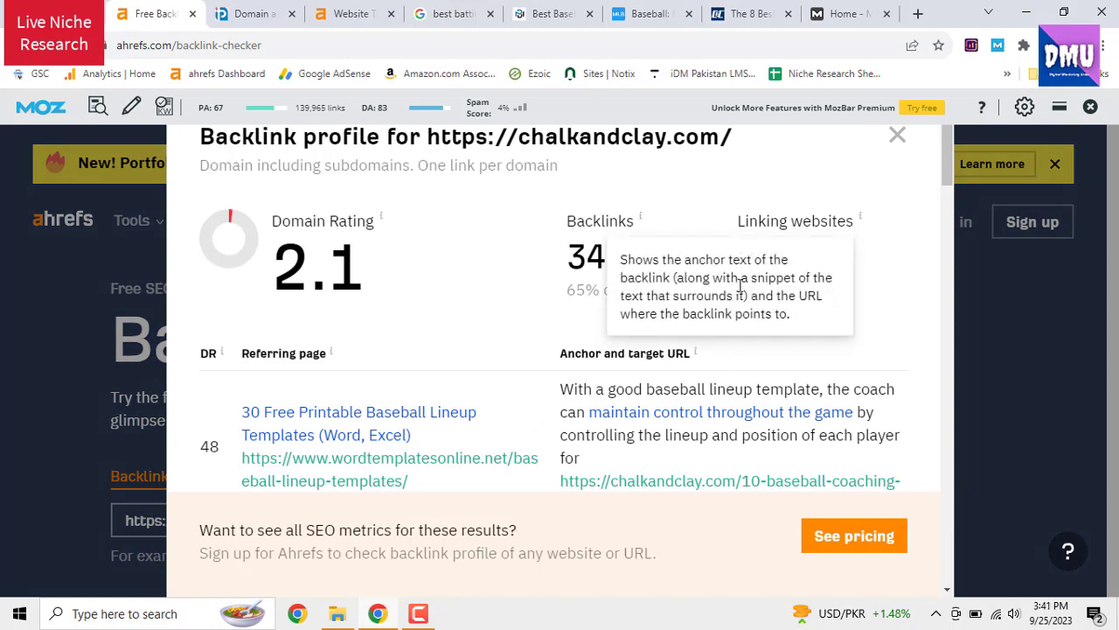
Copy Chalk & Clay's linking websites count, 21, and paste it as a plain value into cell L6 of the worksheet
right_click(773, 259)
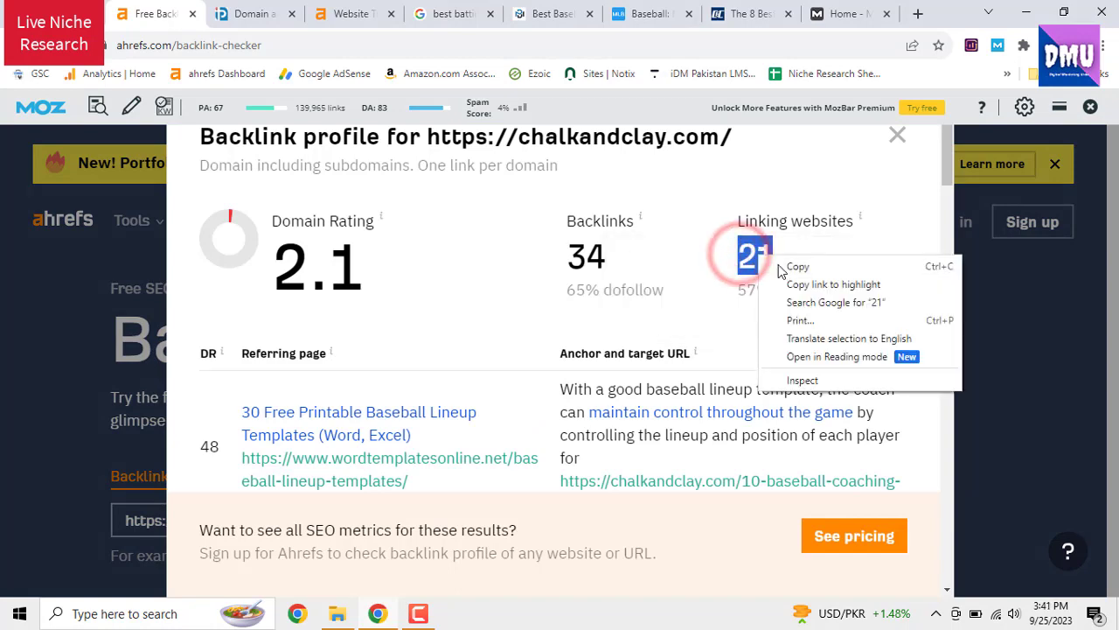
left_click(784, 265)
left_click(63, 14)
right_click(805, 322)
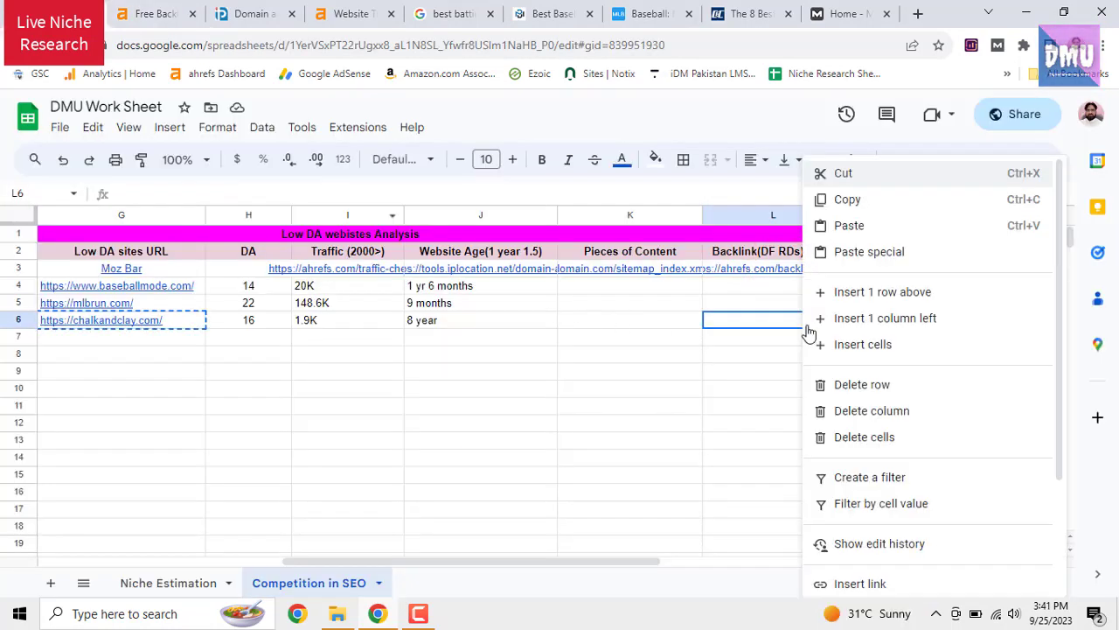
mouse_move(934, 200)
left_click(752, 263)
Widen the Pieces of Content column so the sitemap address in cell K3 can be read in full
left_click(722, 402)
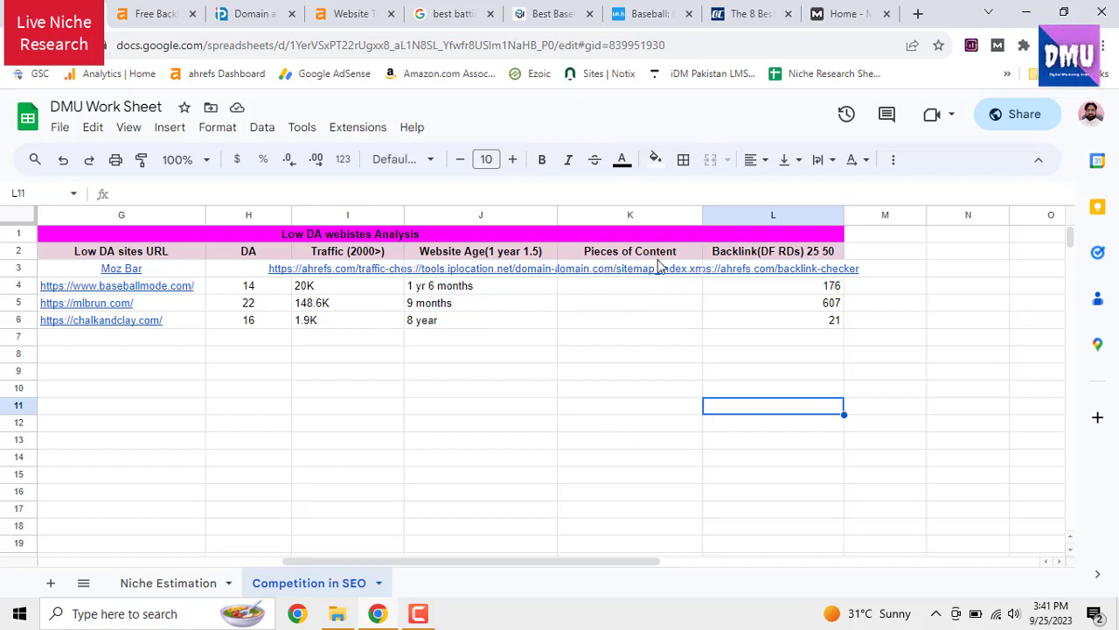
left_click_drag(742, 216, 779, 216)
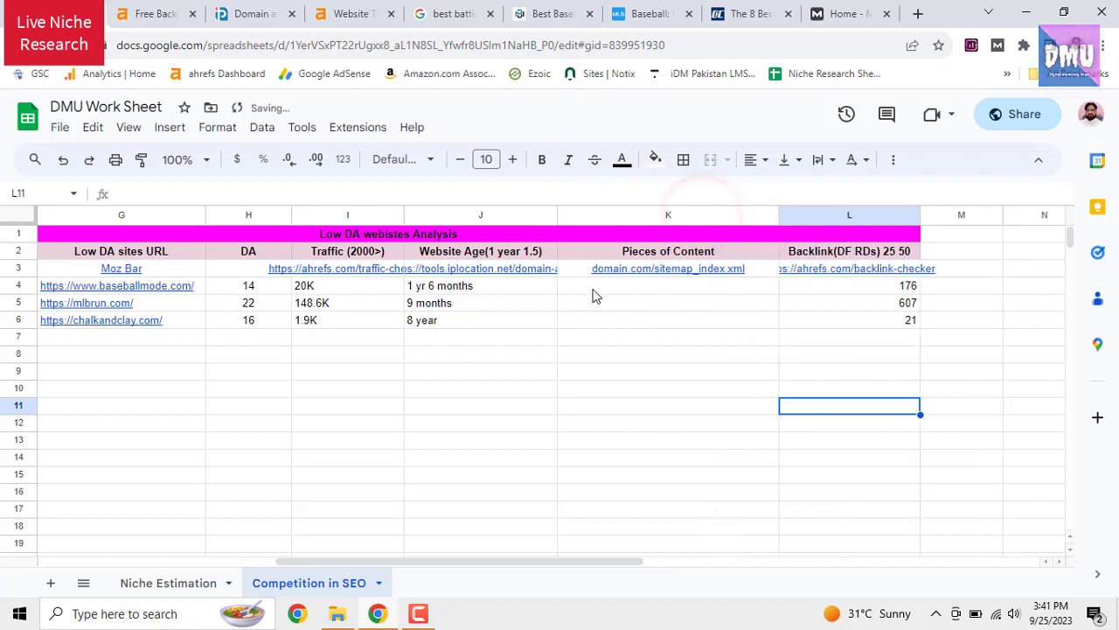
mouse_move(627, 278)
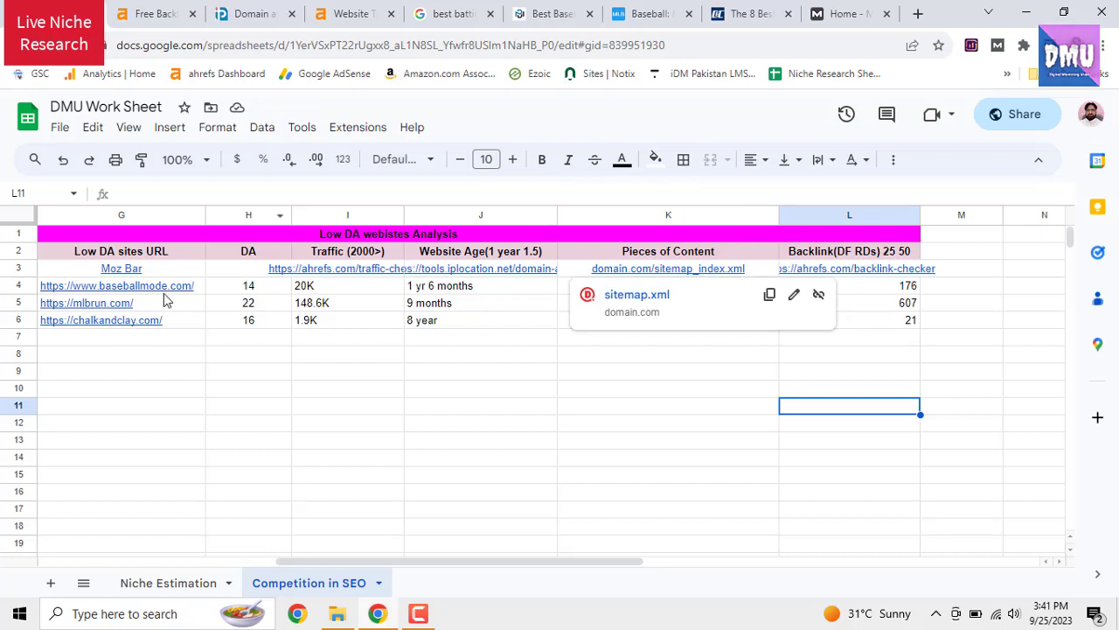
Open Baseball Mode's sitemap index by replacing the article path in the site's address with sitemap_index.xml
left_click(547, 13)
left_click(258, 193)
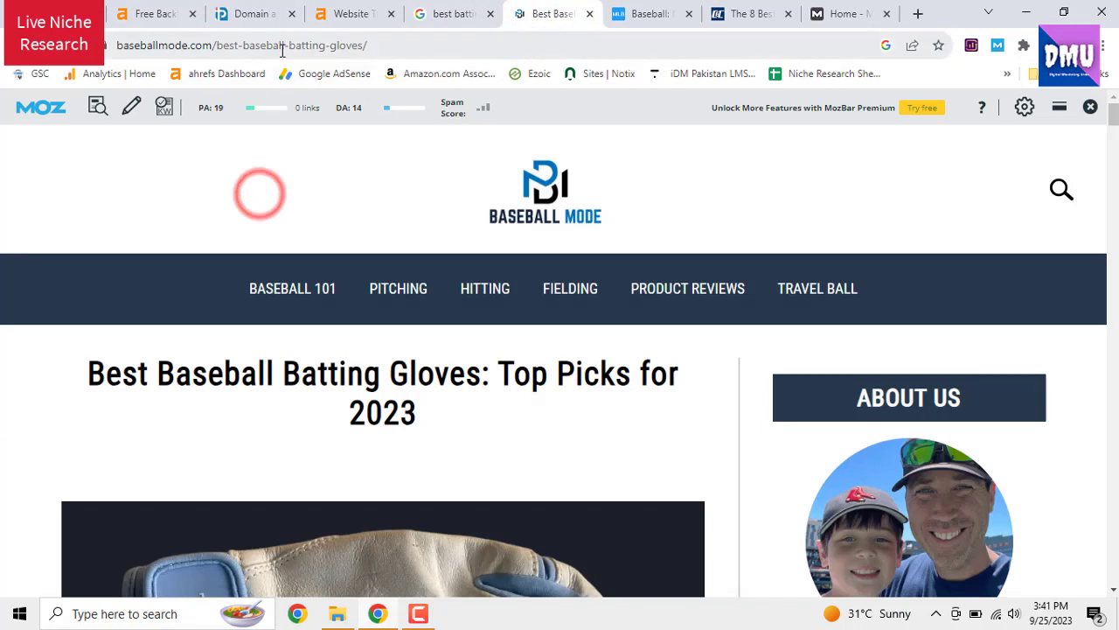
left_click_drag(217, 44, 368, 44)
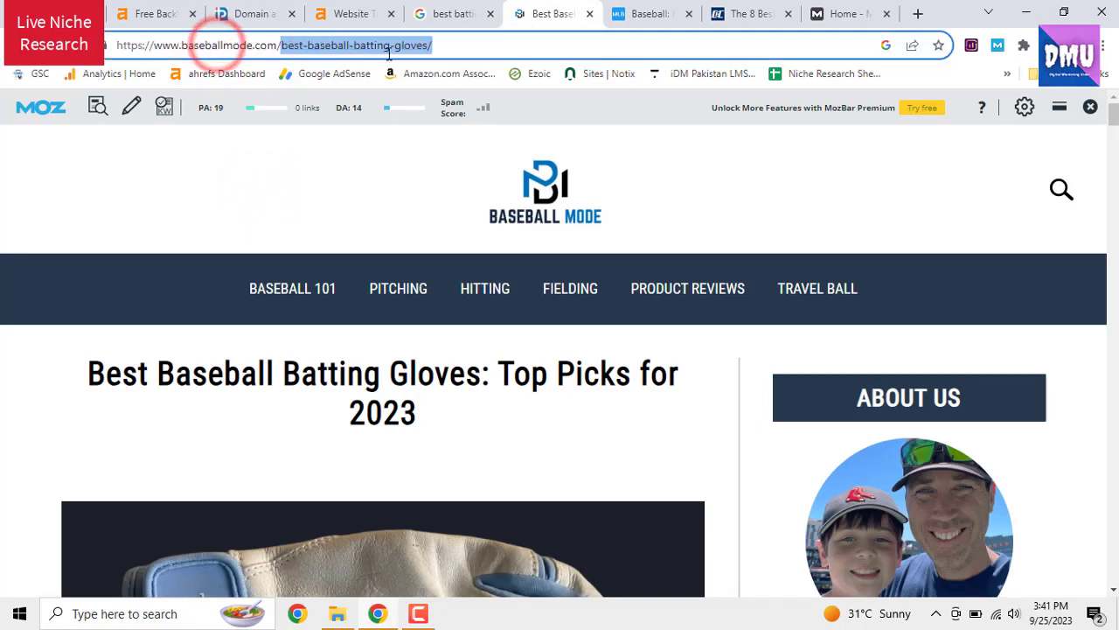
type("sitemap")
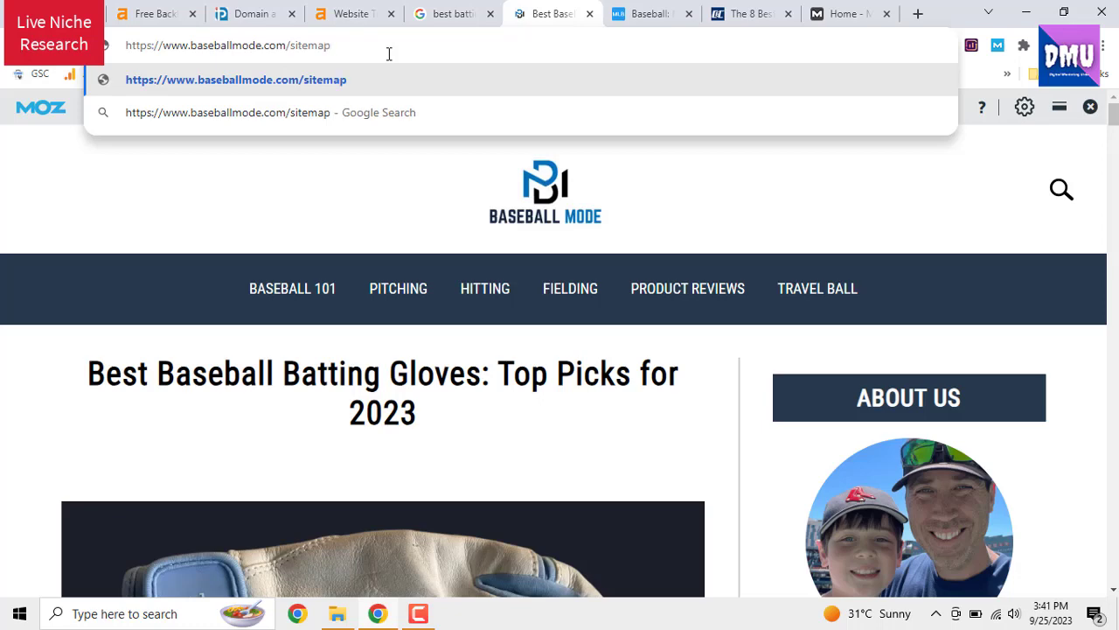
type("_")
type("indr")
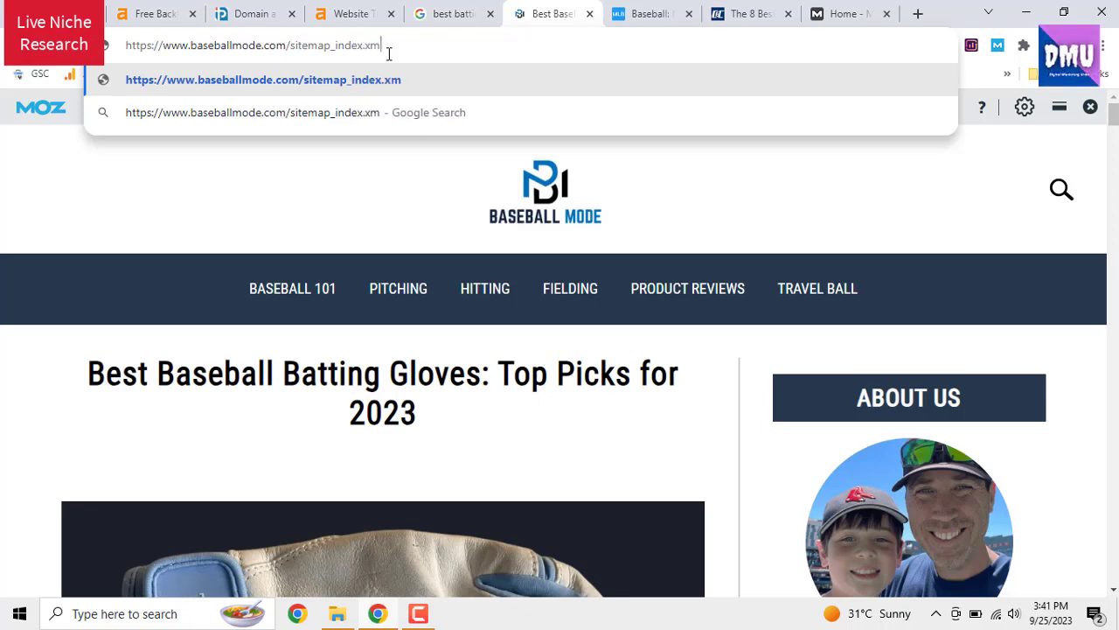
key("Return")
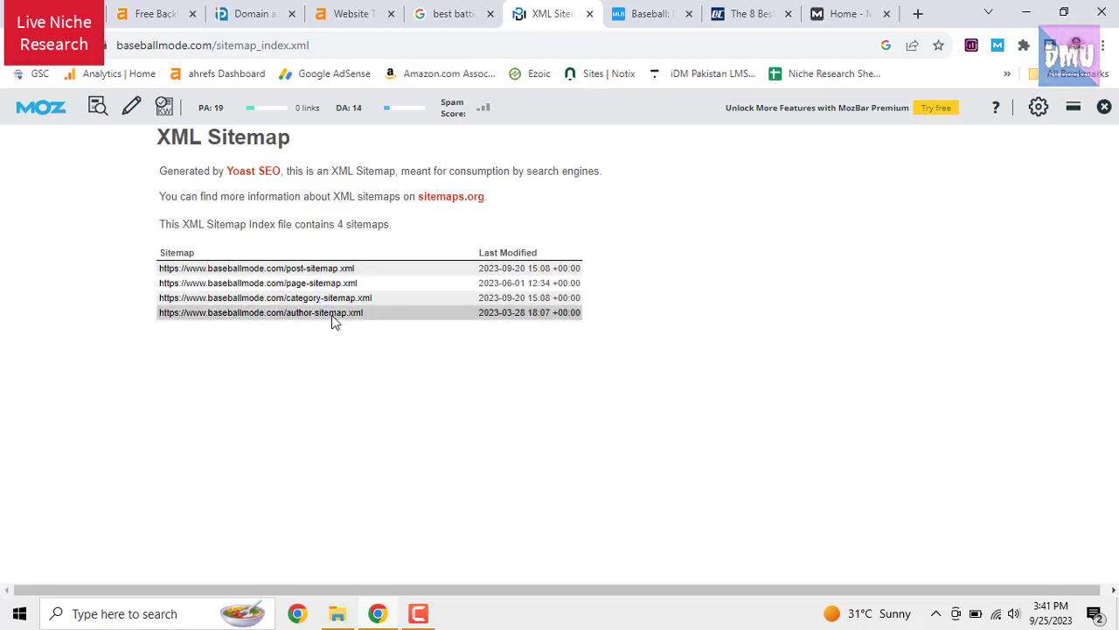
Open Baseball Mode's post sitemap and copy the number of URLs it contains
left_click(315, 271)
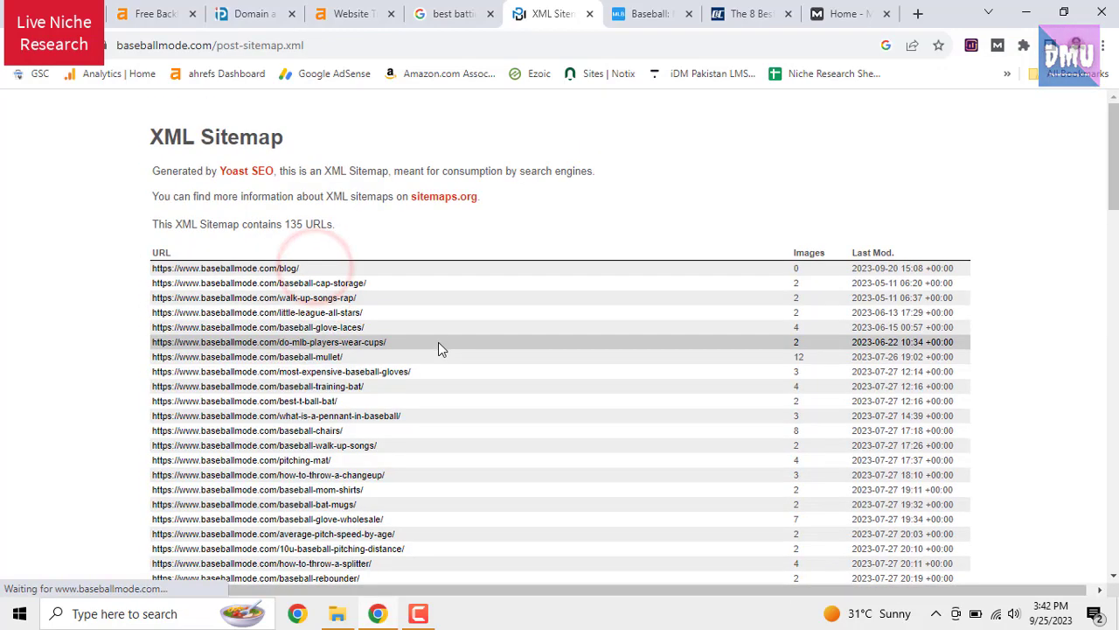
right_click(302, 226)
left_click(306, 236)
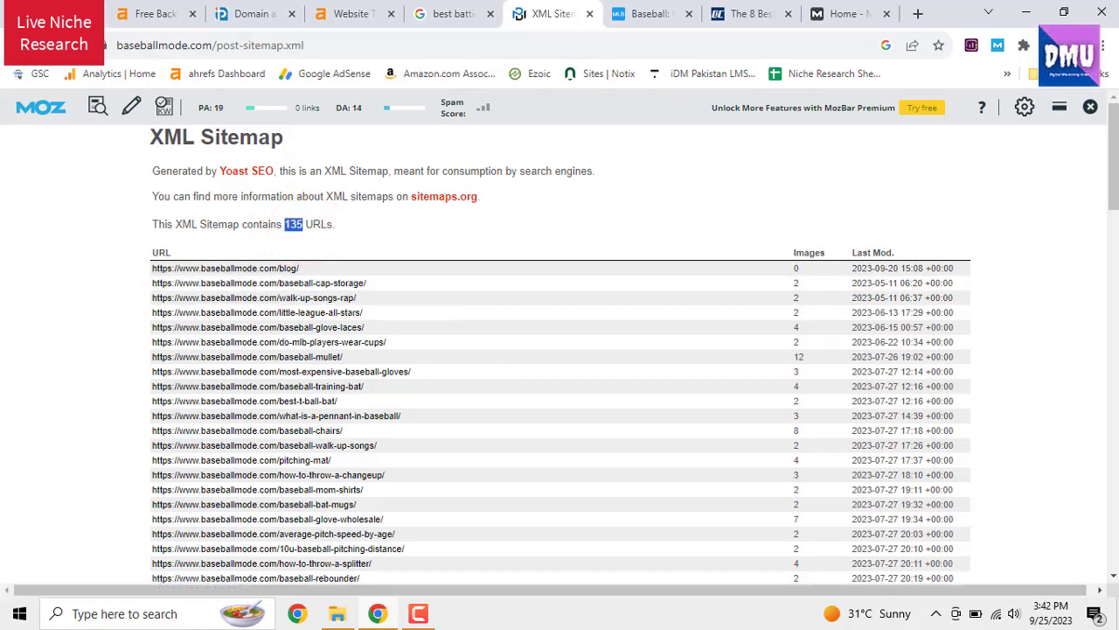
Enter 134 as Baseball Mode's pieces of content in cell K4 of the worksheet
left_click(61, 14)
right_click(635, 288)
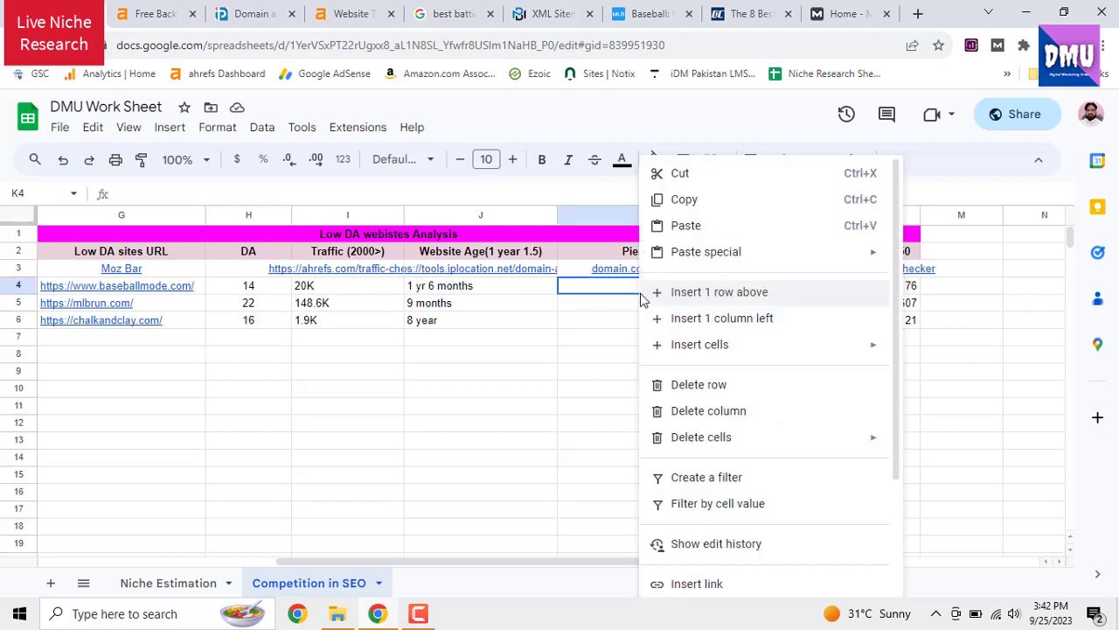
left_click(633, 290)
type("13")
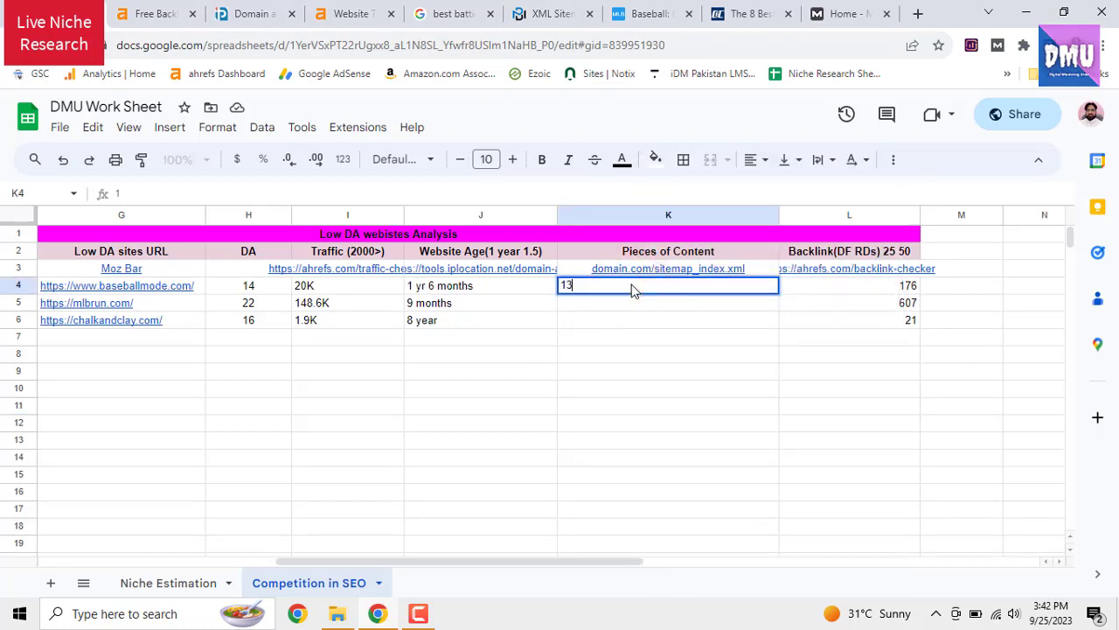
type("4")
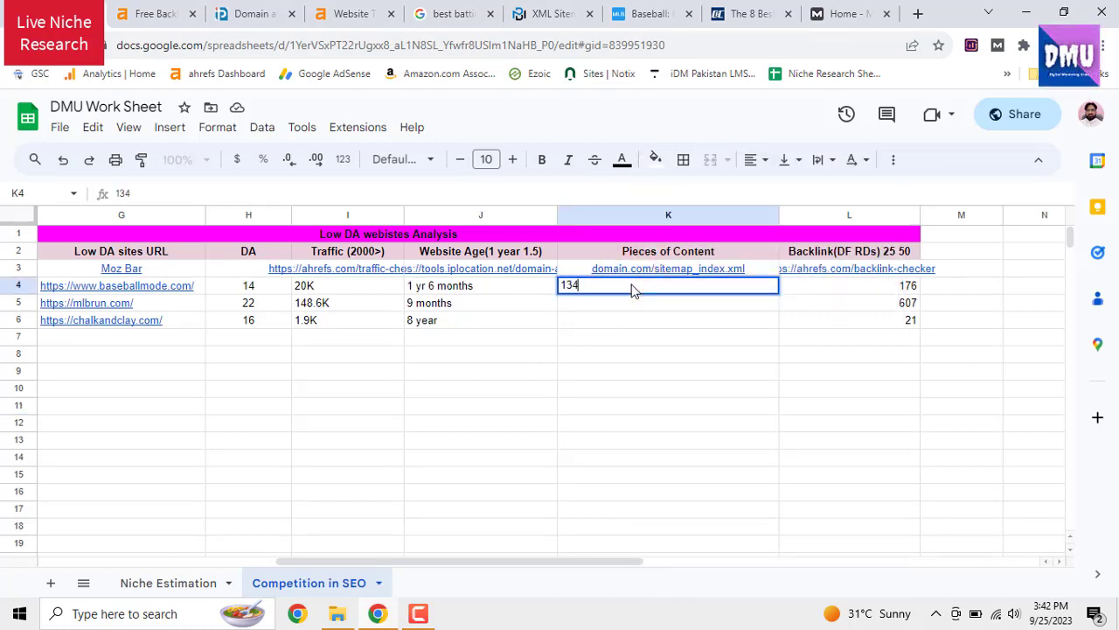
left_click(705, 362)
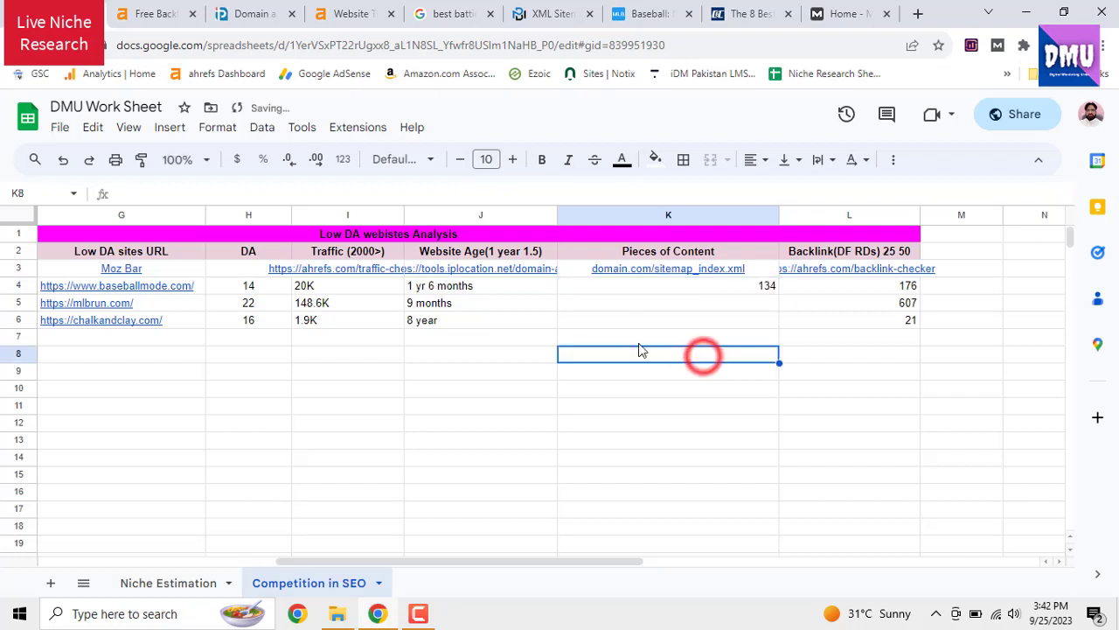
left_click(514, 290)
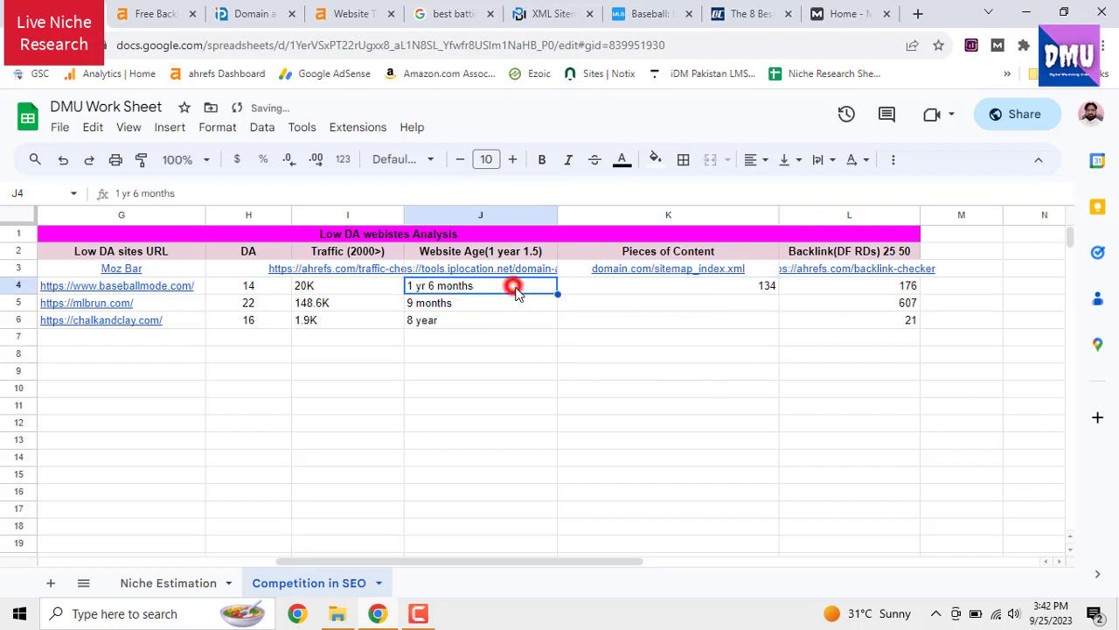
left_click(756, 291)
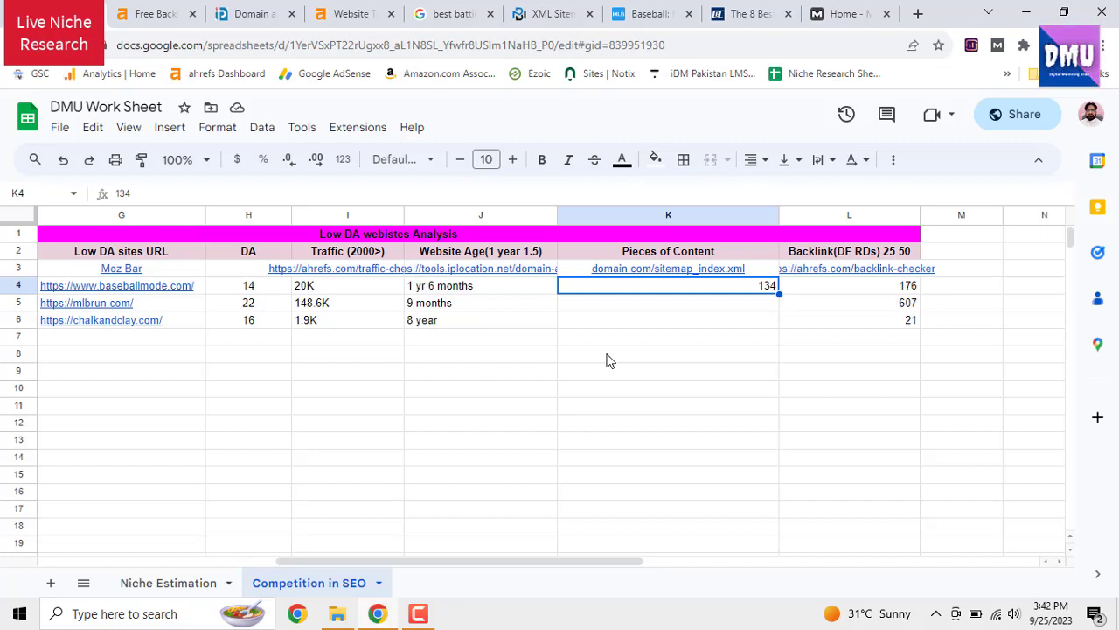
Copy the MLB Run URL from cell G5 and bring up the open MLB Run site
right_click(133, 307)
left_click(197, 125)
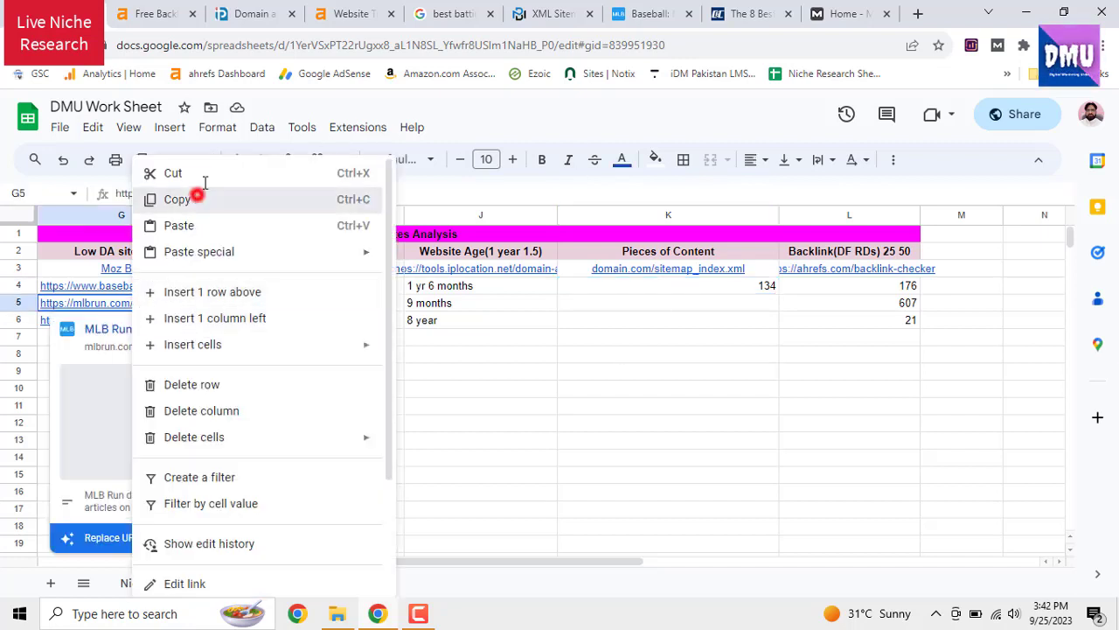
left_click(421, 12)
left_click(528, 8)
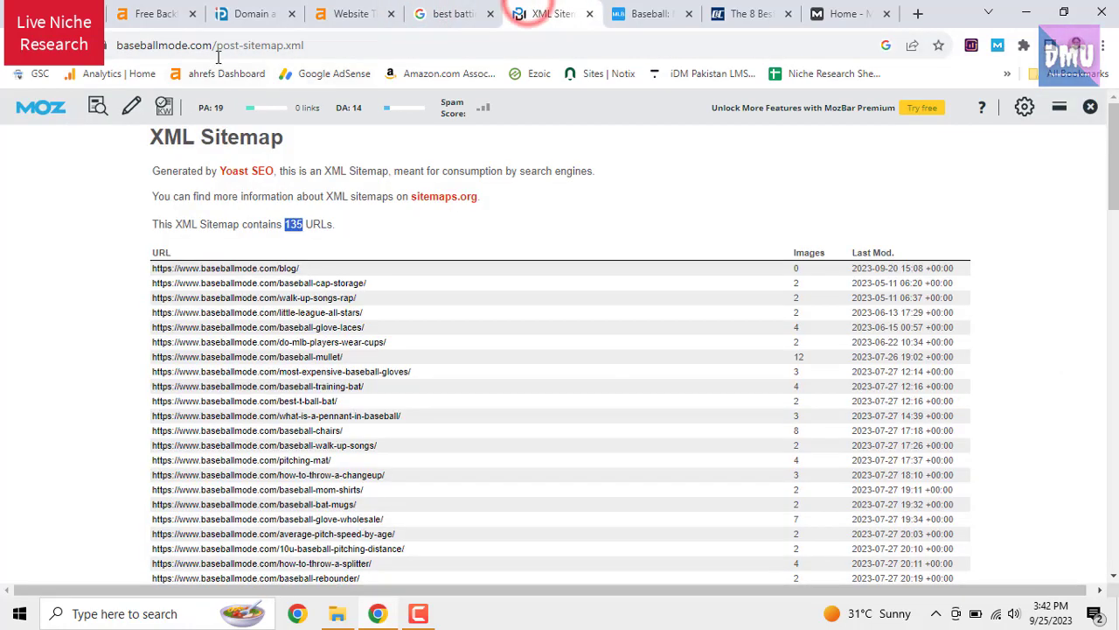
left_click(648, 13)
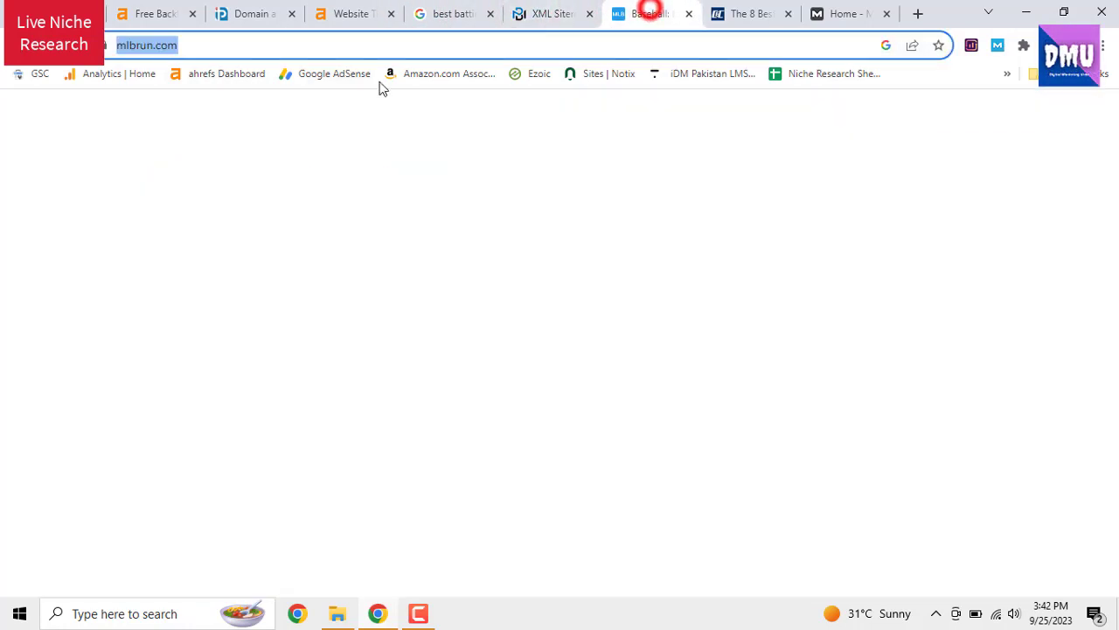
Try to open MLB Run's sitemap index by adding /sitemap_index.xml to the site's address
left_click(223, 50)
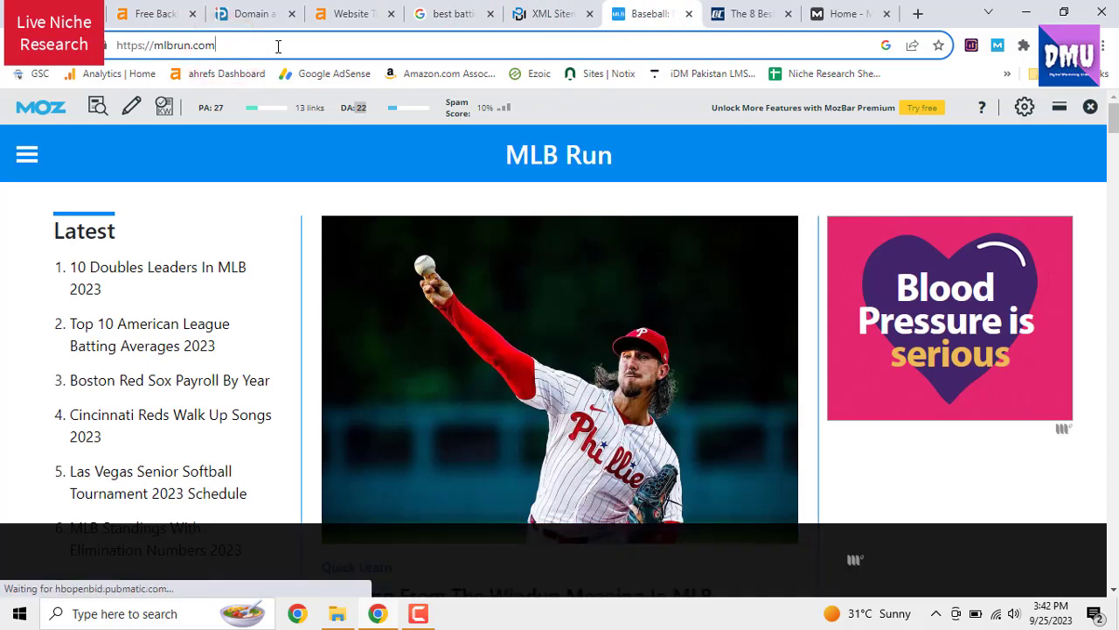
type("/site")
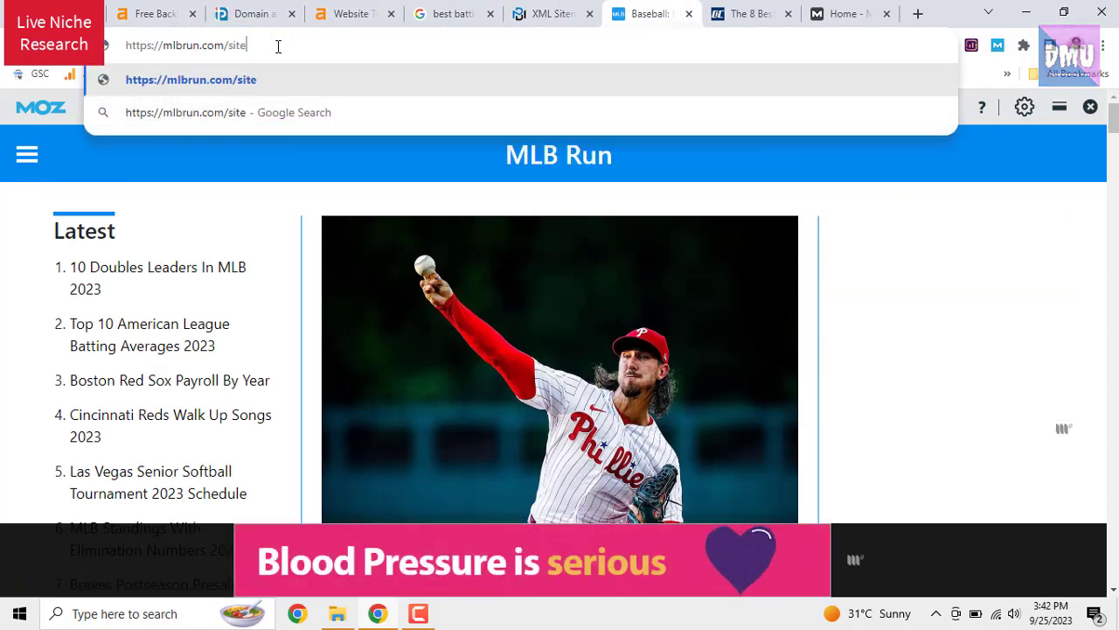
type("map")
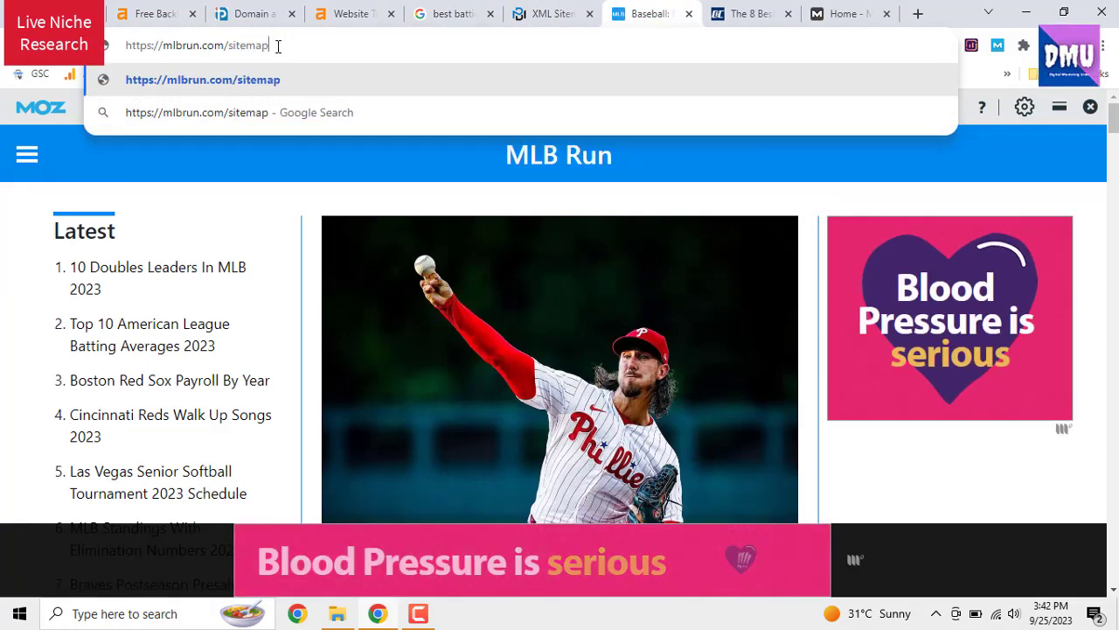
type("_ind")
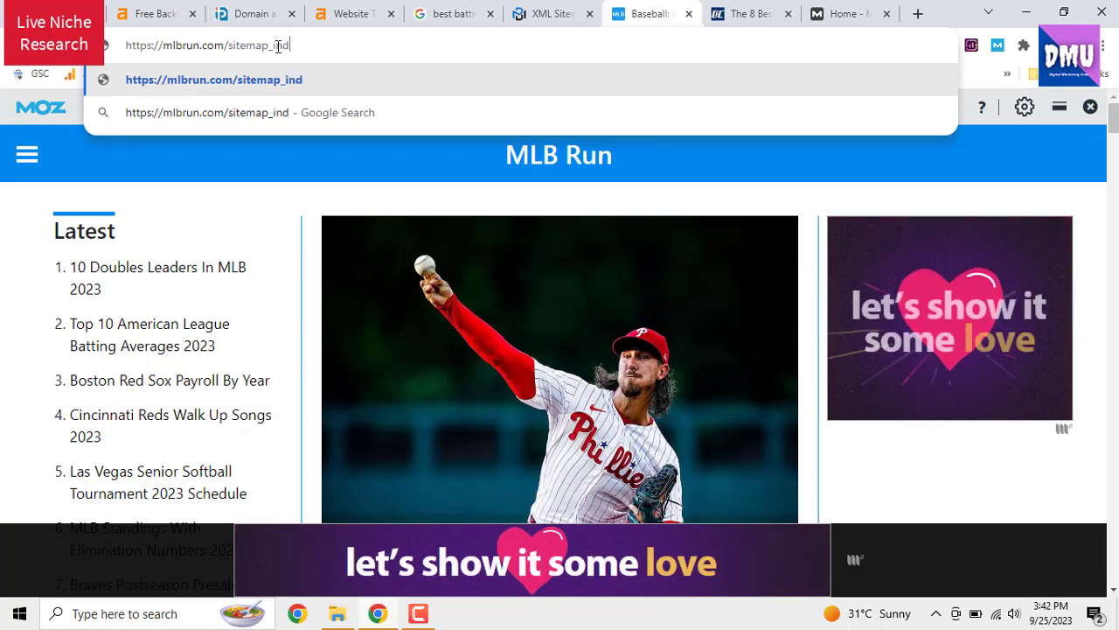
type("ex.xml")
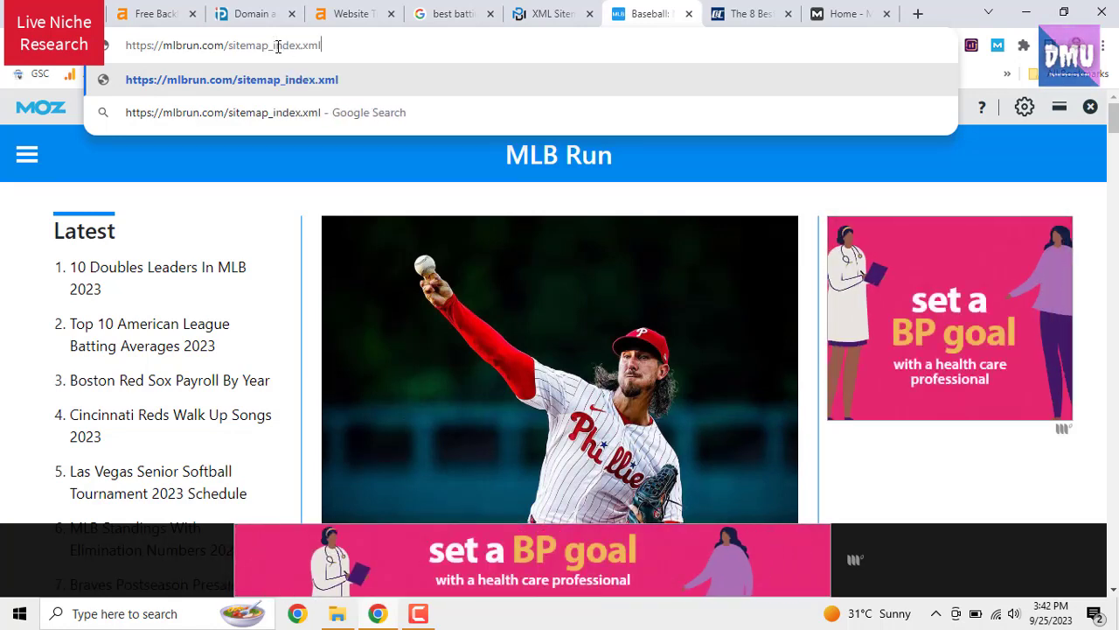
key("Return")
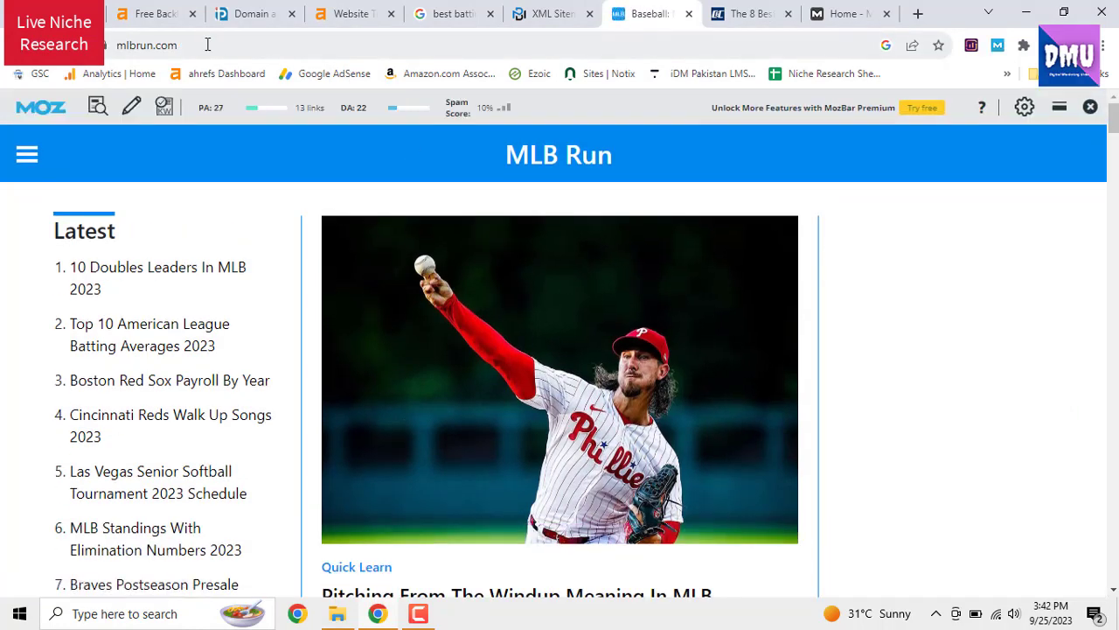
Try to open MLB Run's sitemap at mlbrun.com/sitemap.xml
left_click(207, 44)
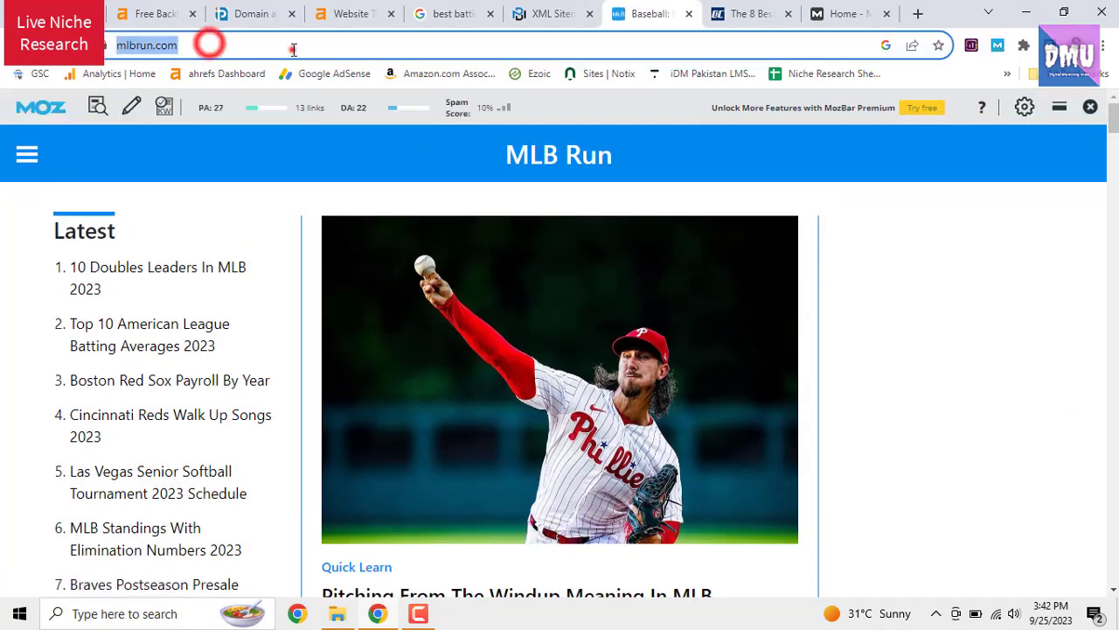
left_click(288, 45)
type("s://")
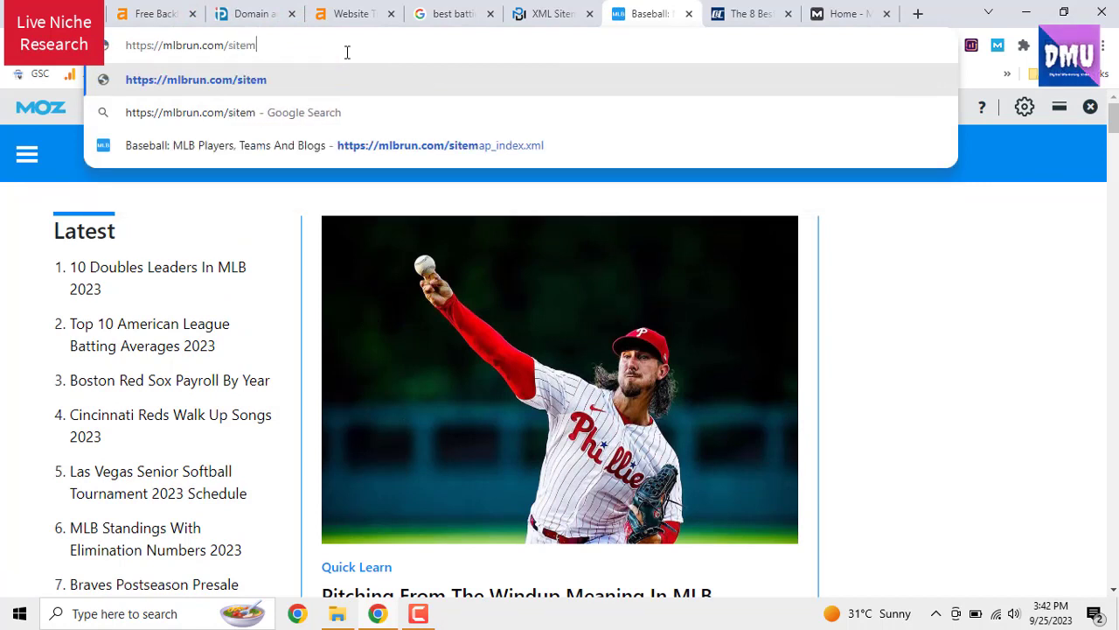
type("itemap.xml")
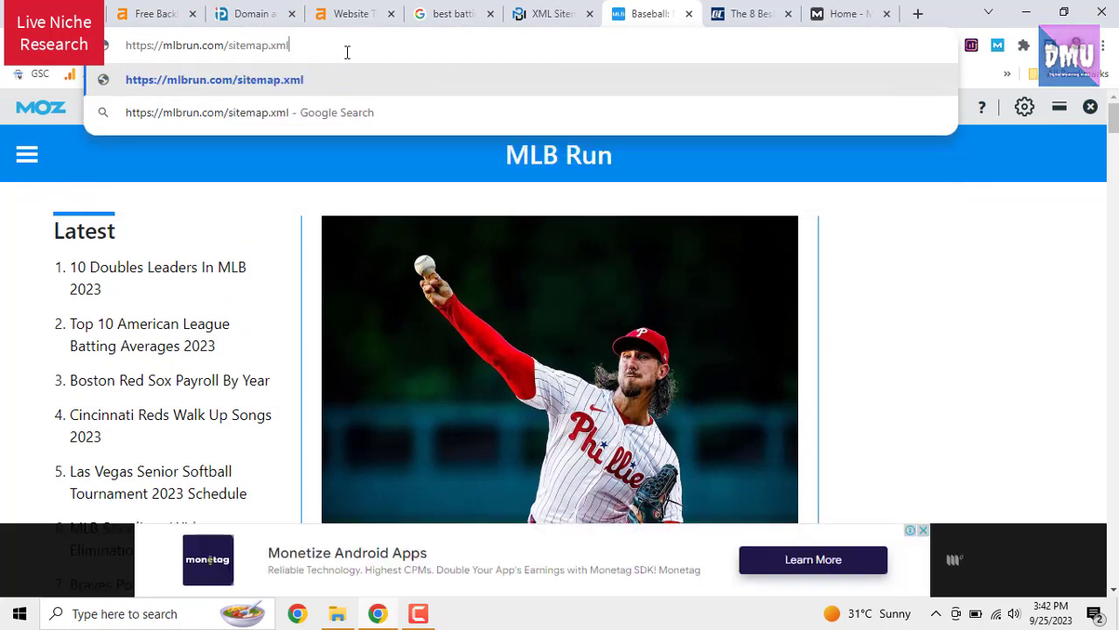
key("Return")
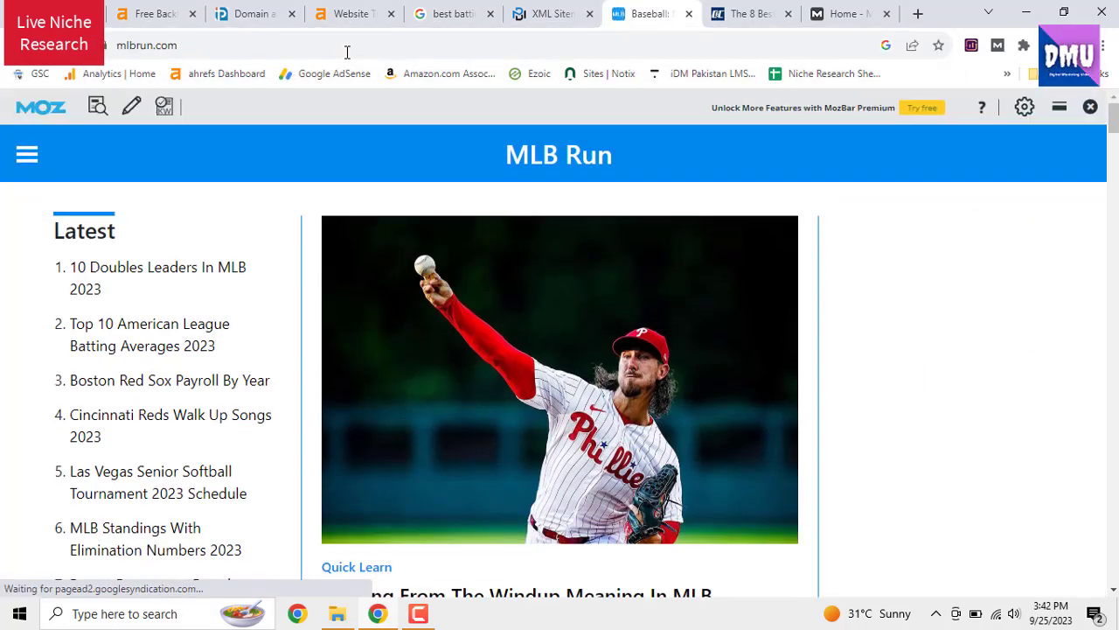
Try the plural sitemap address for MLB Run, mlbrun.com/sitemaps.xml
left_click(347, 45)
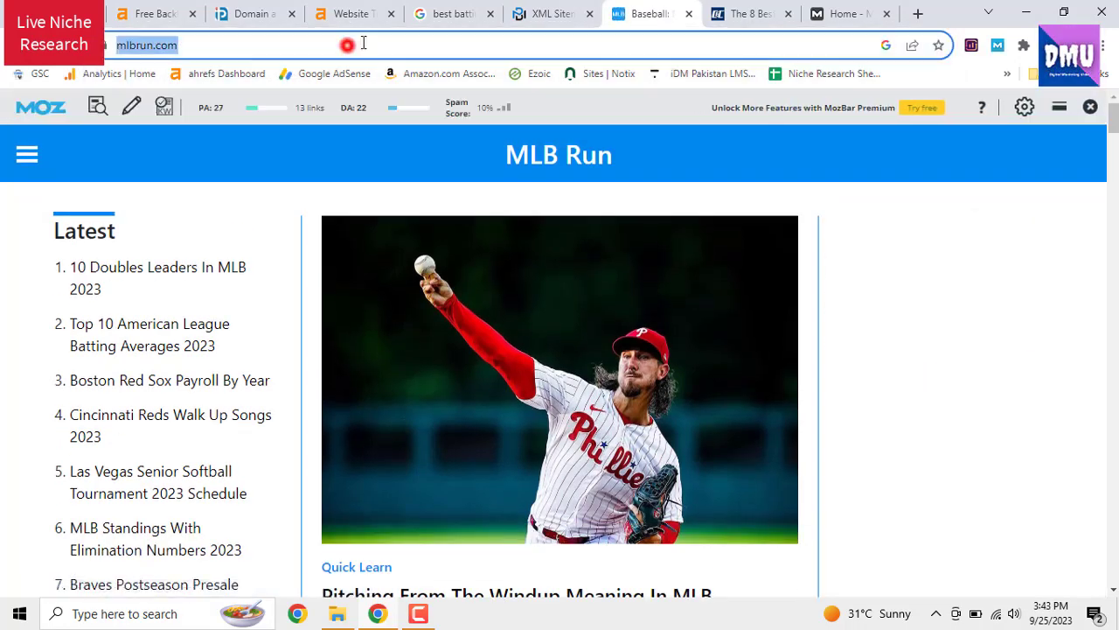
left_click(384, 41)
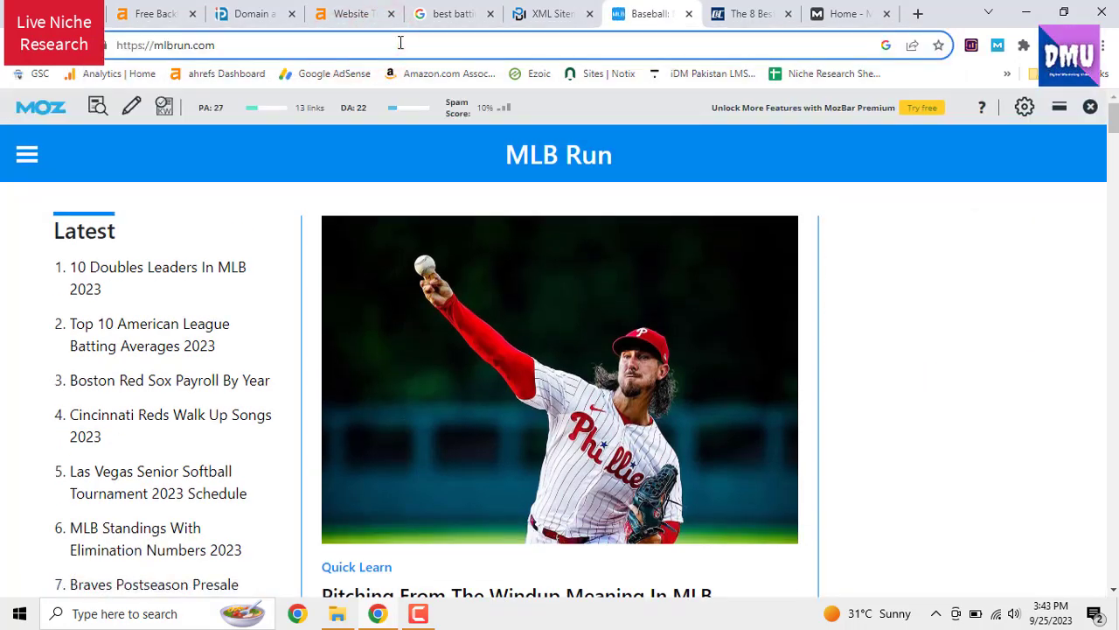
type("/")
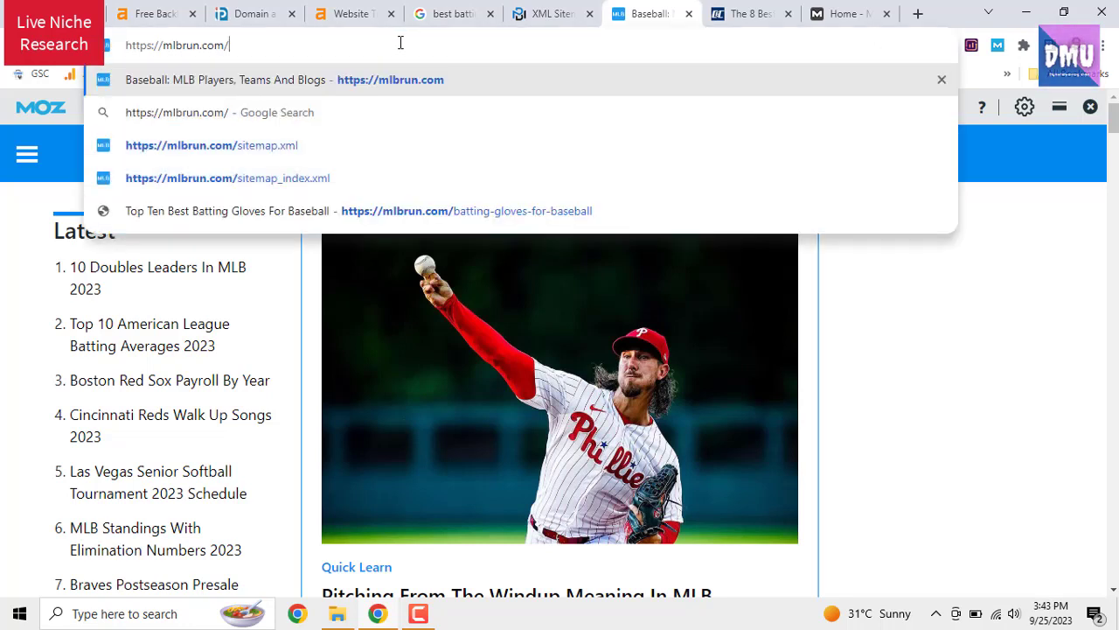
type("s")
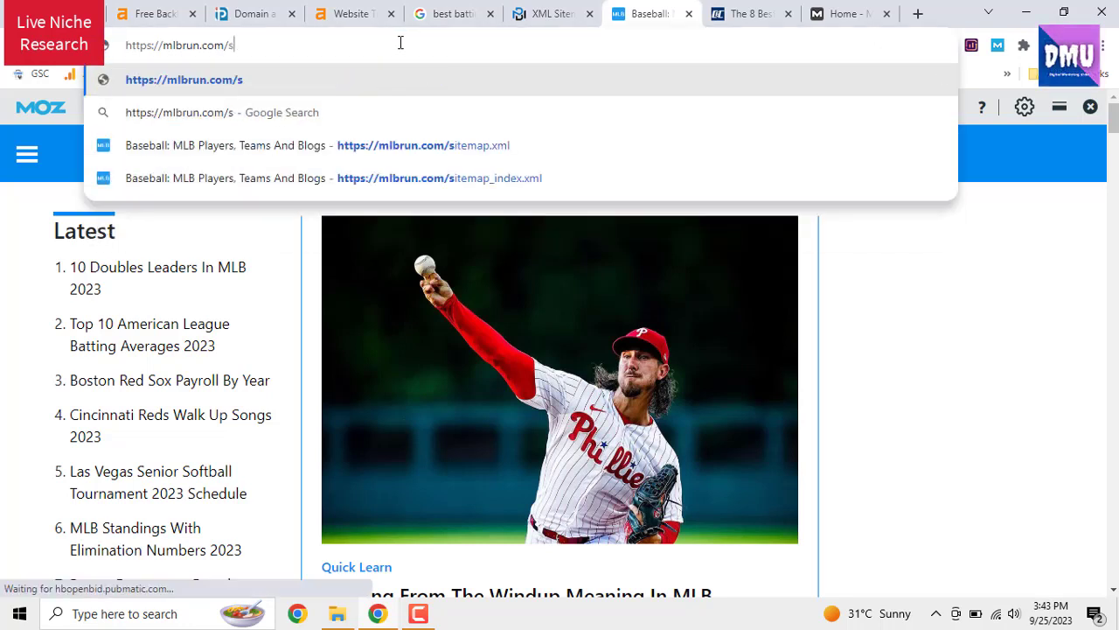
type("itema")
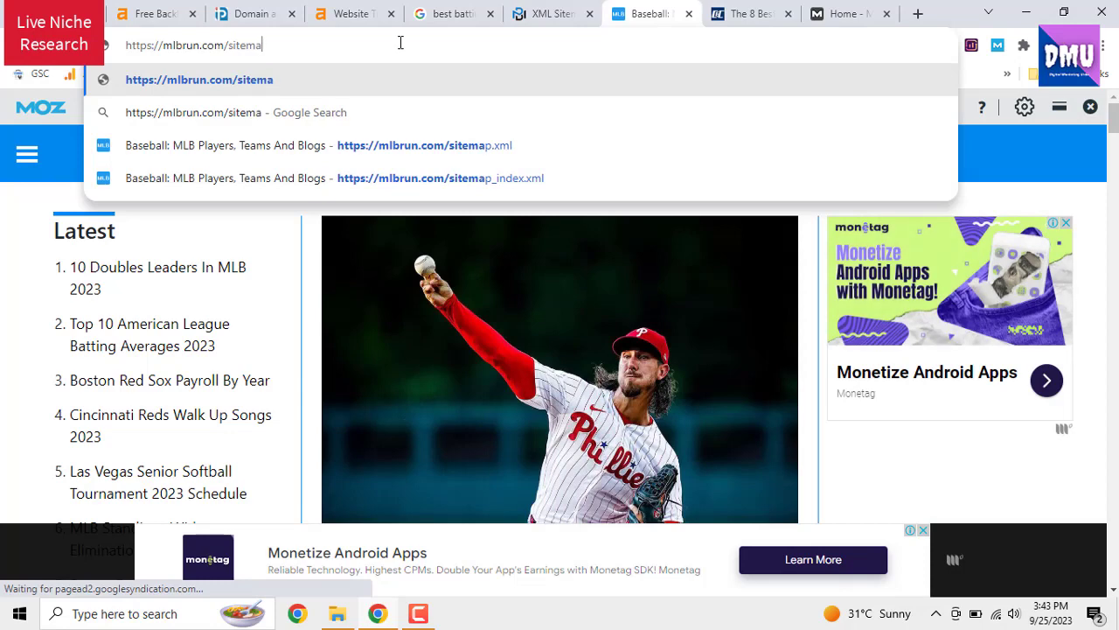
type("ps.x")
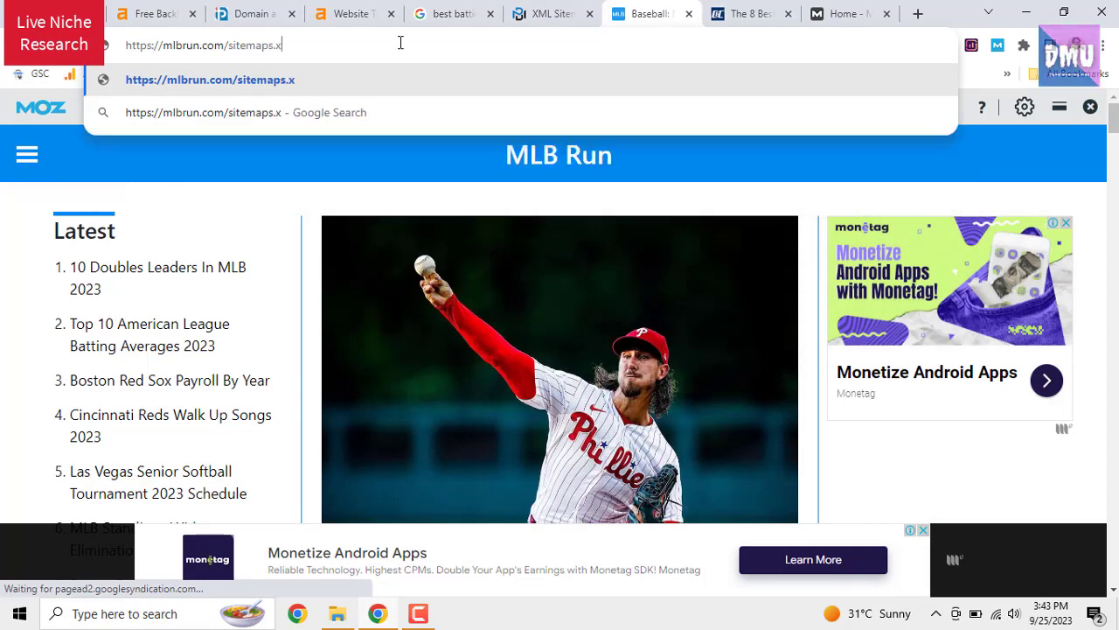
type("ml")
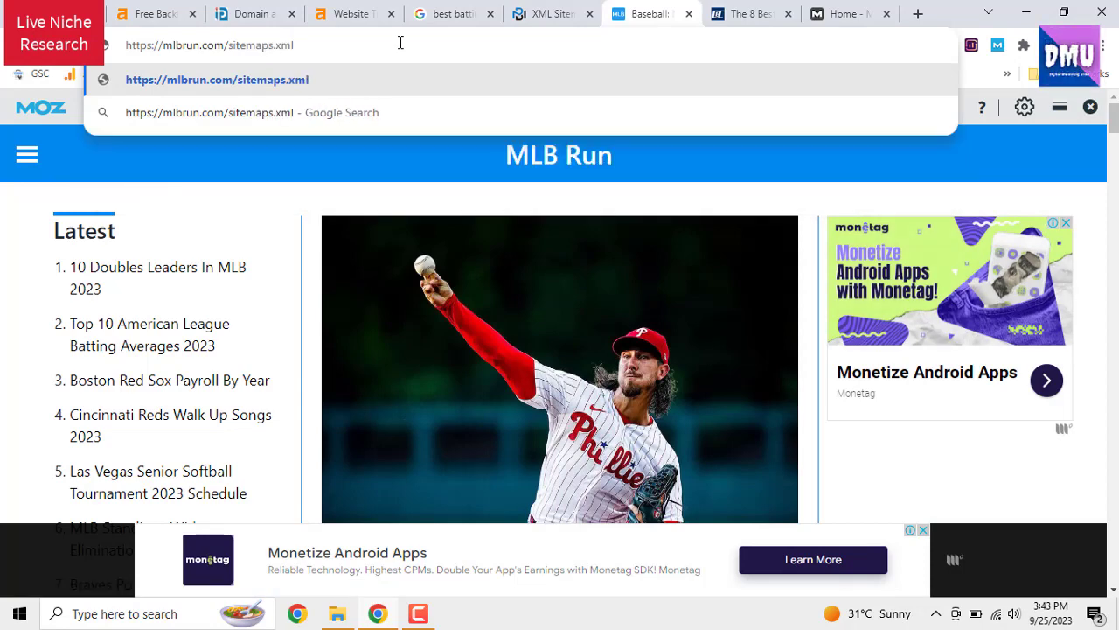
key("Return")
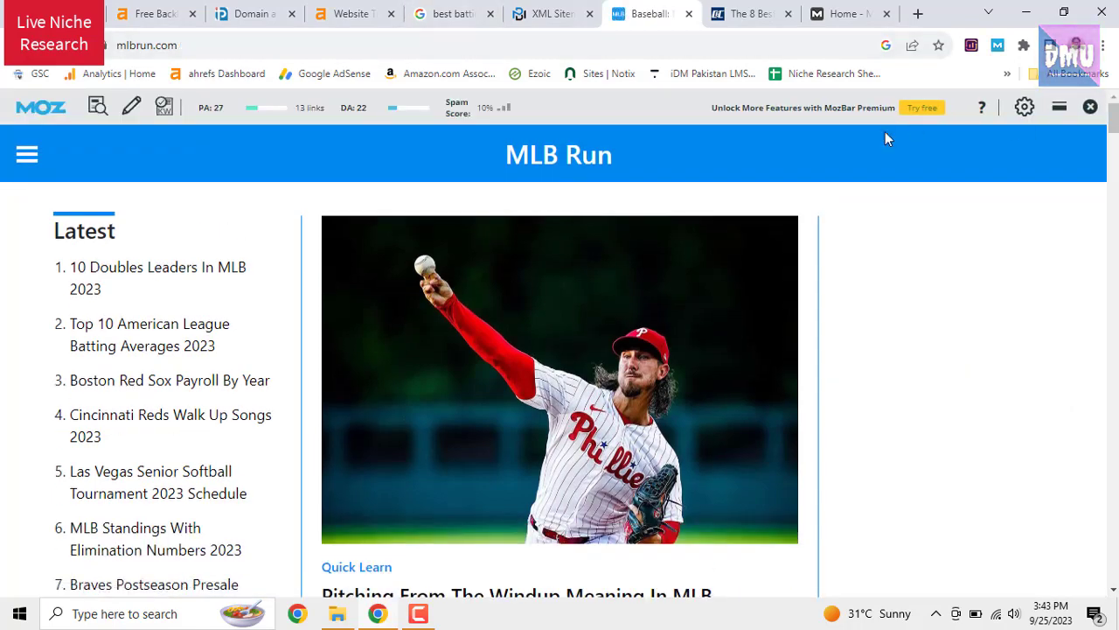
Look through MLB Run's homepage down to the footer links for a sitemap, and return to the page's start
scroll(590, 342, "down", 3)
left_click(531, 350)
left_click_drag(1115, 142, 1113, 573)
scroll(694, 317, "up", 20)
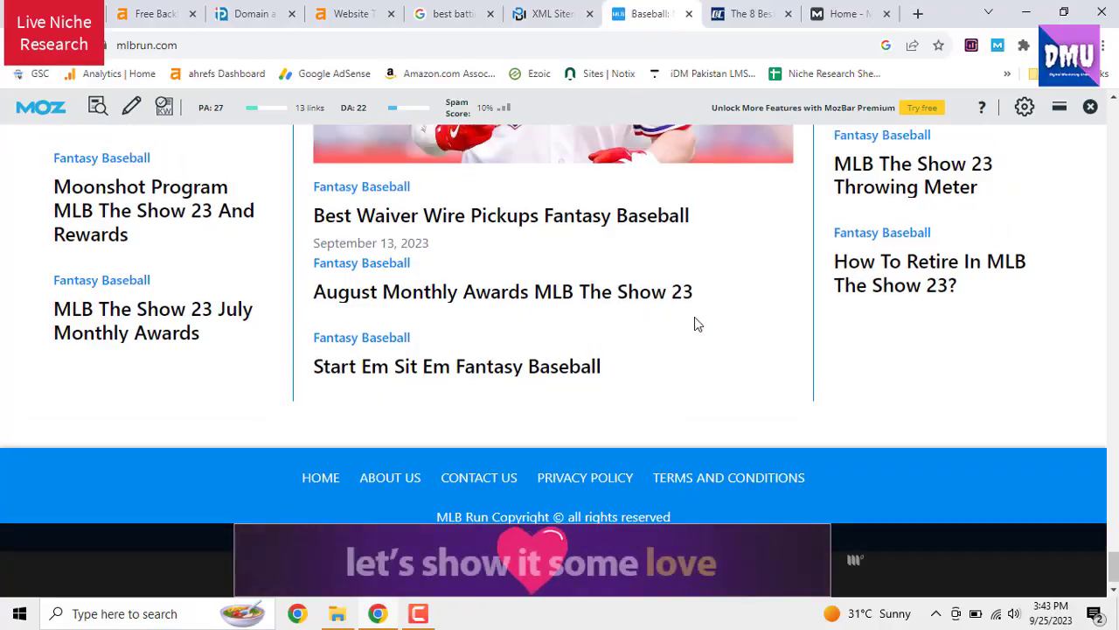
scroll(694, 316, "up", 20)
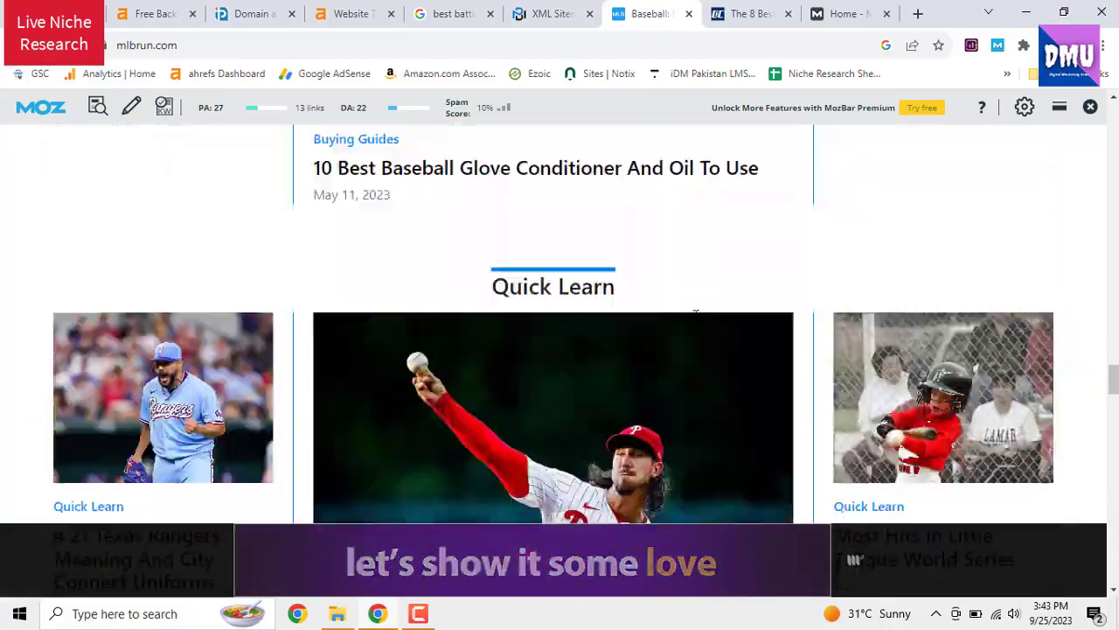
scroll(691, 322, "up", 15)
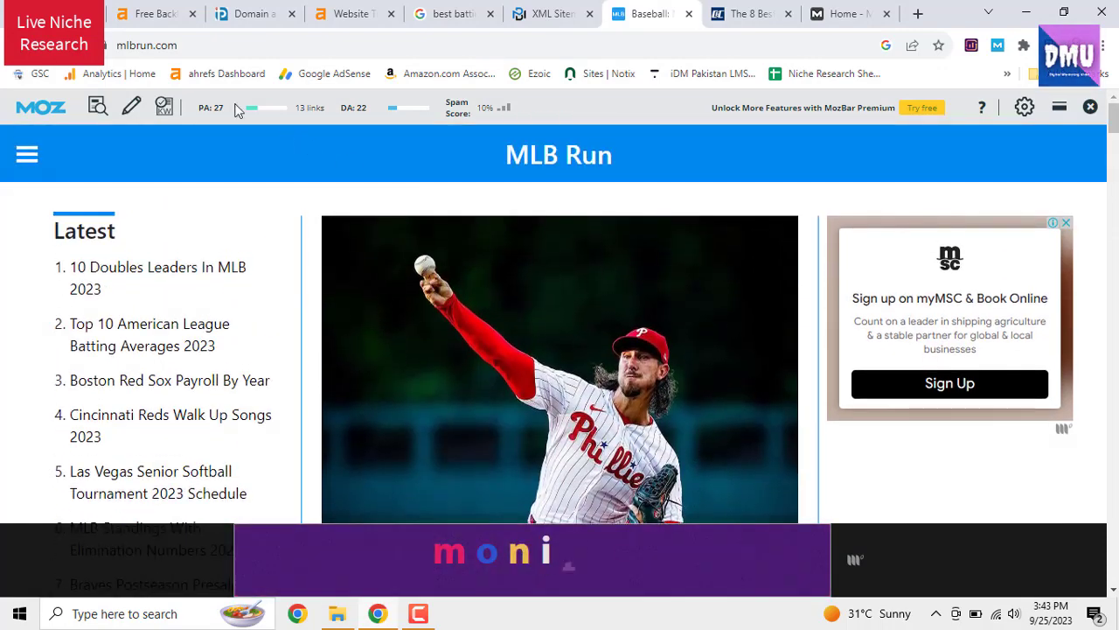
Copy MLB Run's homepage address and search Google for "sitemap extractor" in a new browser tab
left_click(145, 44)
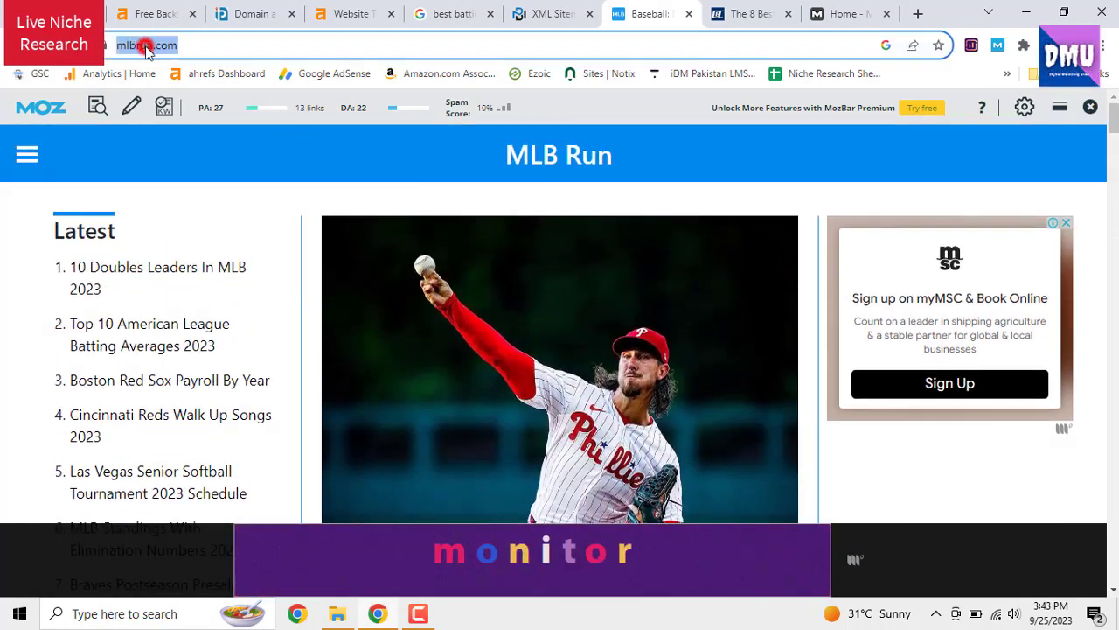
right_click(145, 45)
left_click(207, 146)
left_click(918, 14)
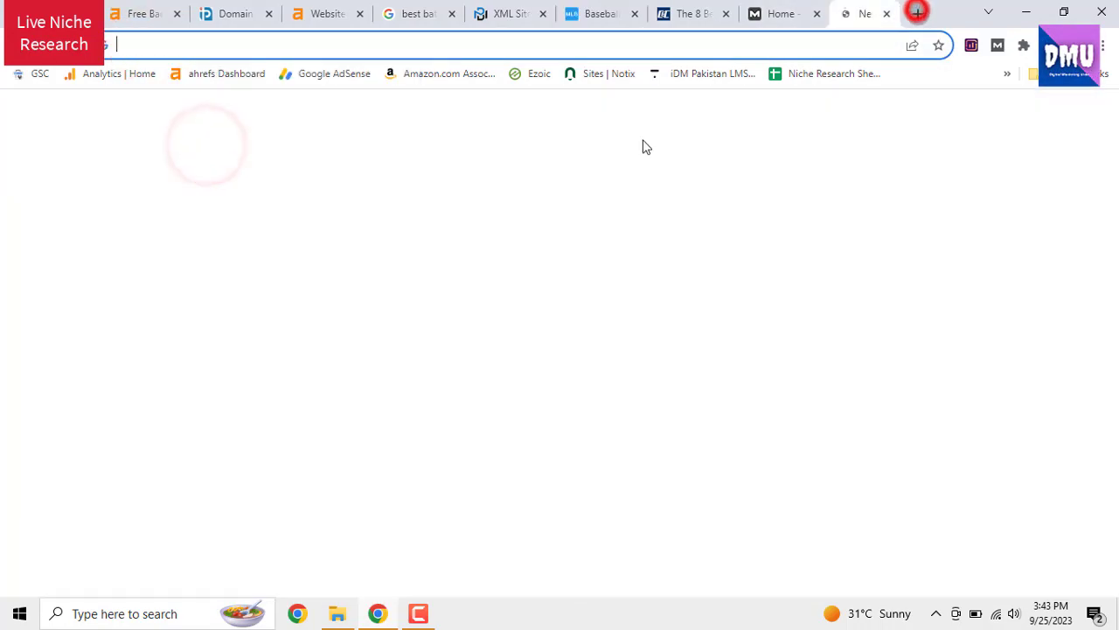
left_click(548, 357)
type("s")
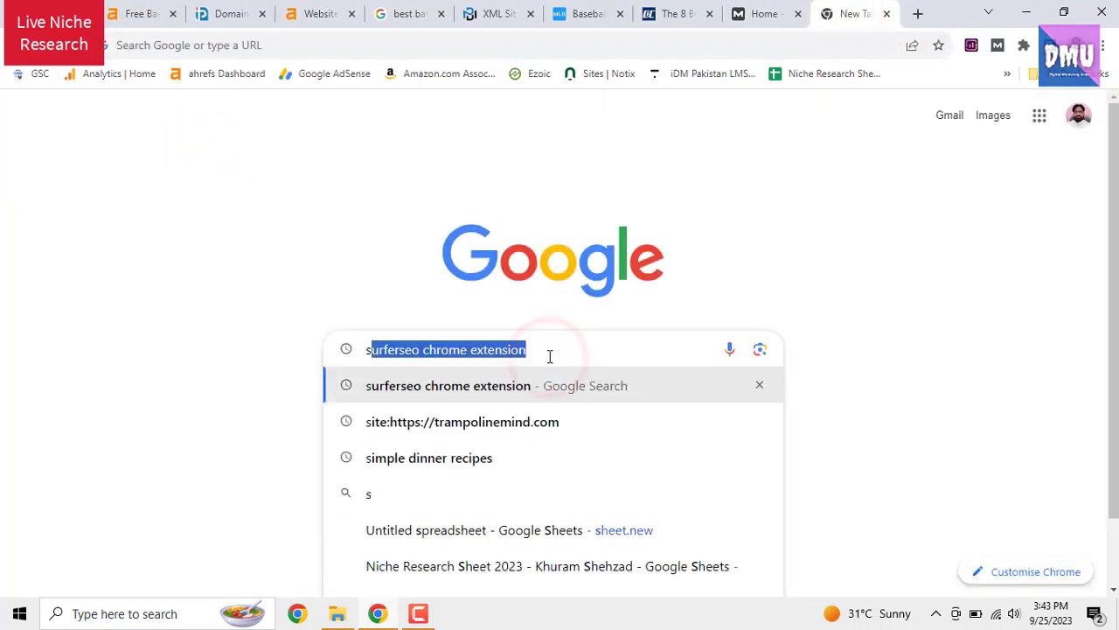
type("itemap")
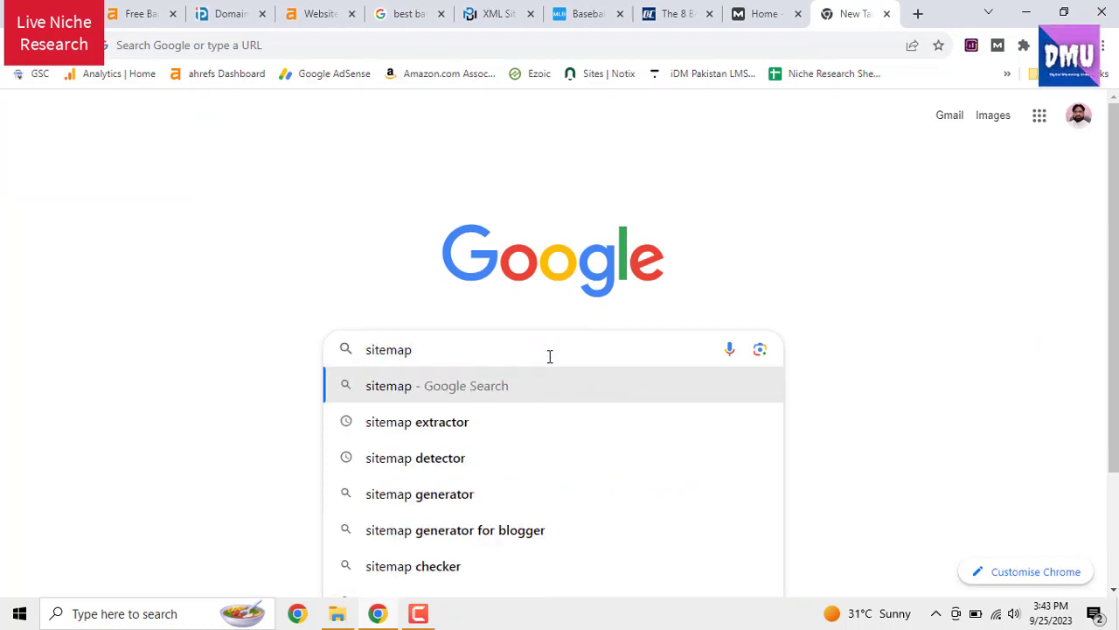
left_click(485, 427)
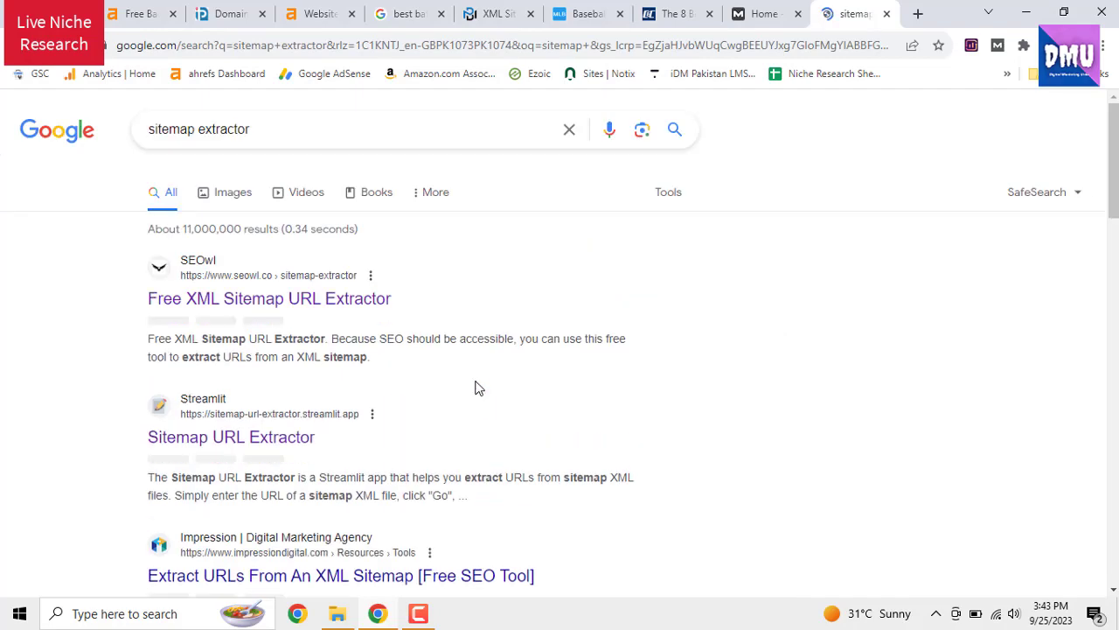
right_click(341, 341)
left_click(375, 341)
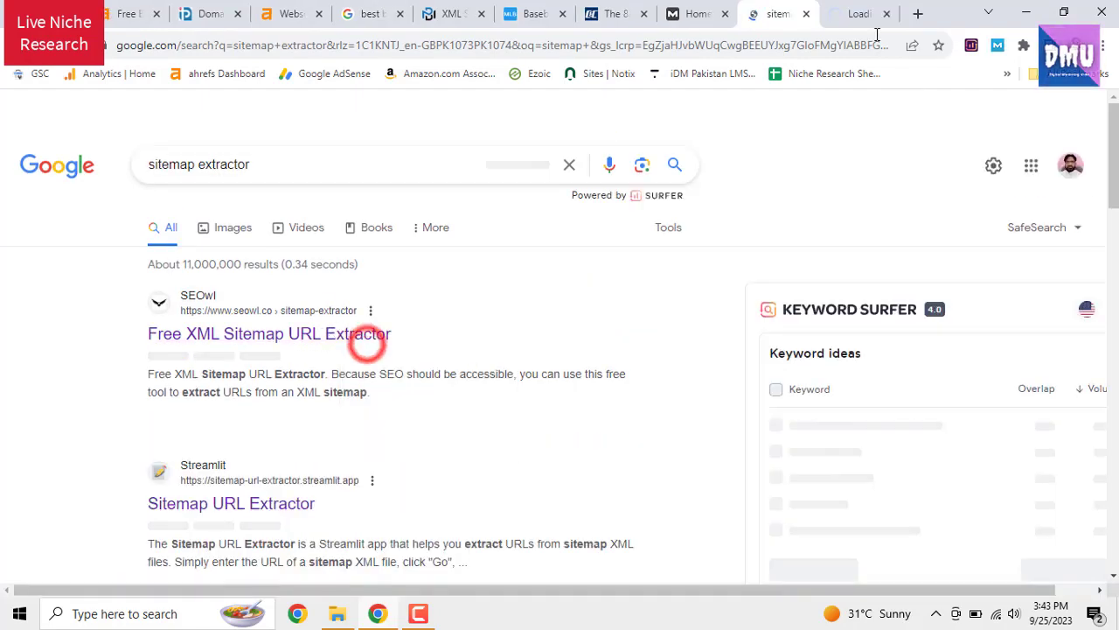
left_click(852, 13)
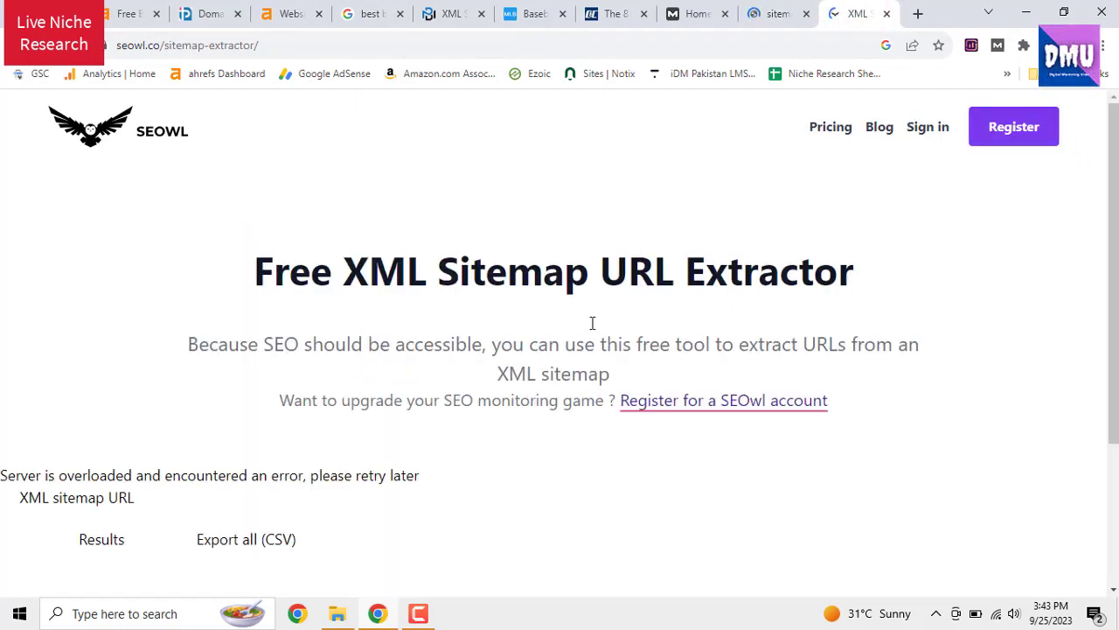
scroll(490, 329, "down", 3)
right_click(475, 298)
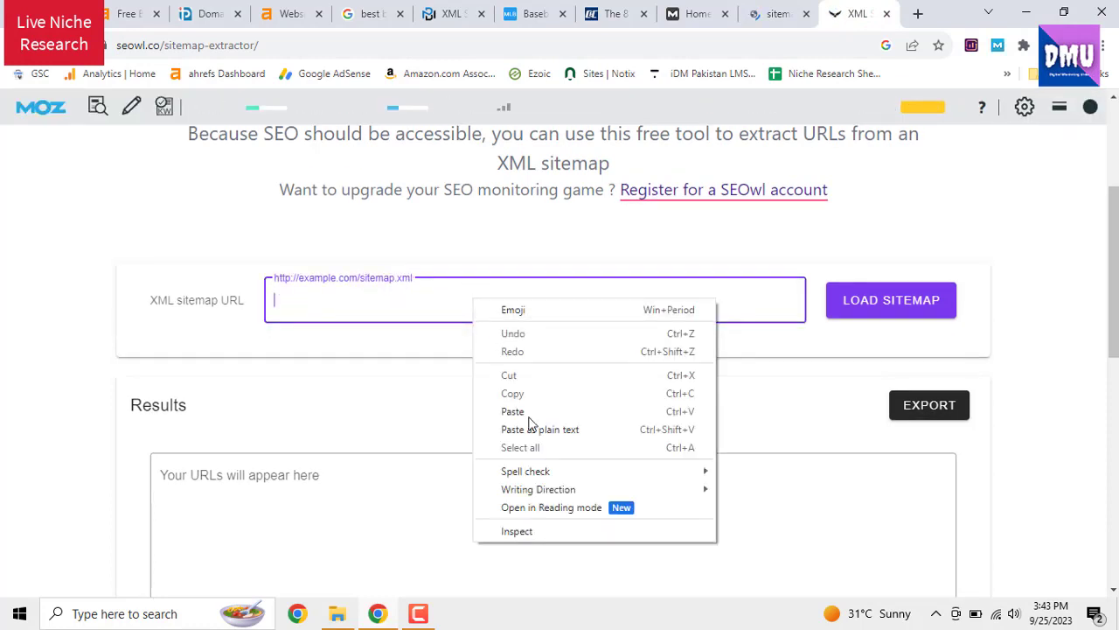
left_click(530, 428)
left_click(840, 302)
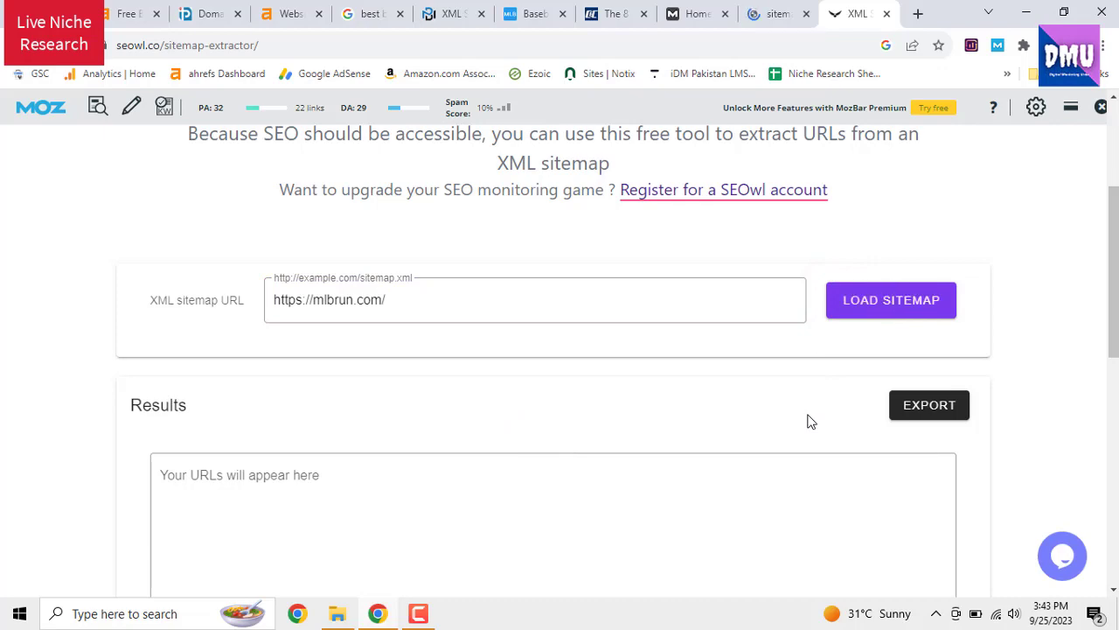
Open Streamlit's Sitemap URL Extractor from the search results in a separate tab
left_click(793, 13)
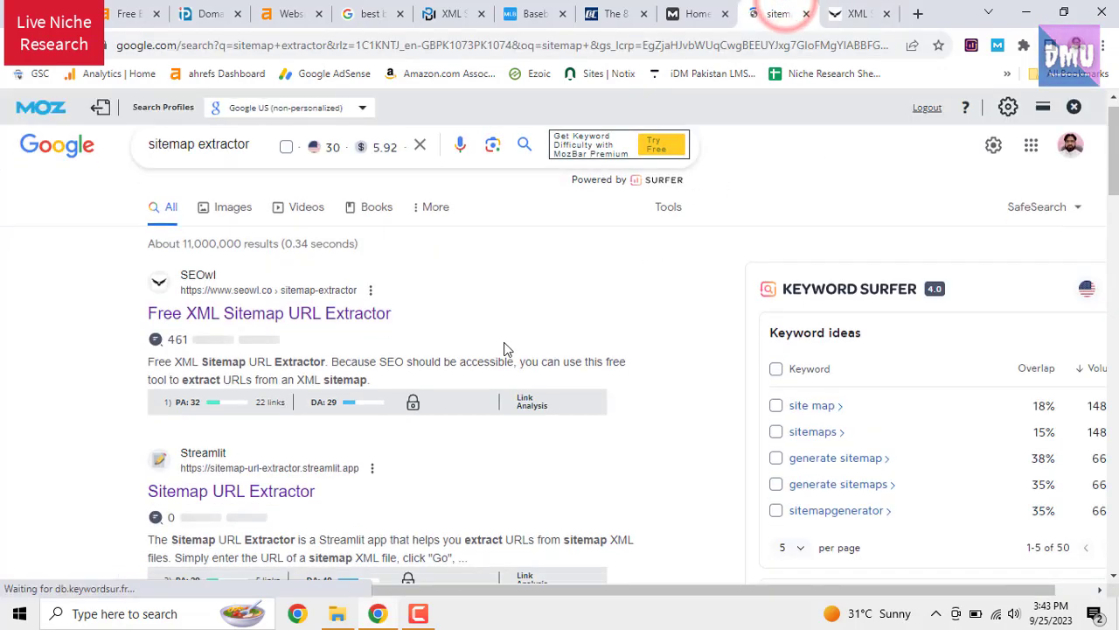
scroll(394, 341, "down", 3)
right_click(287, 267)
left_click(295, 278)
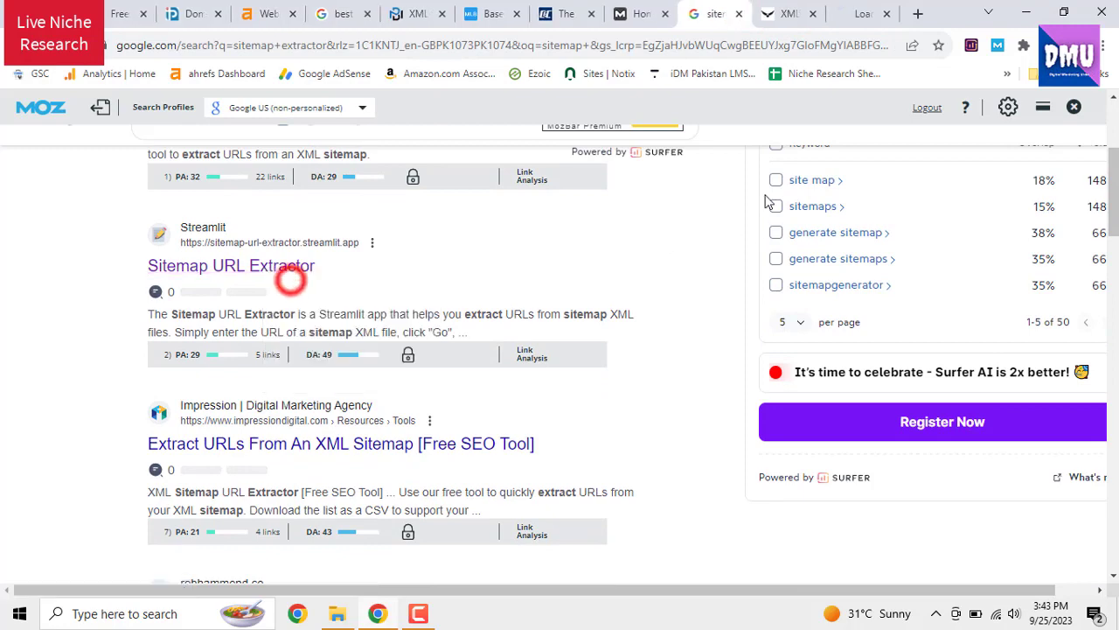
left_click(855, 14)
Check the SEOwl extractor's results for MLB Run and close its page
left_click(787, 14)
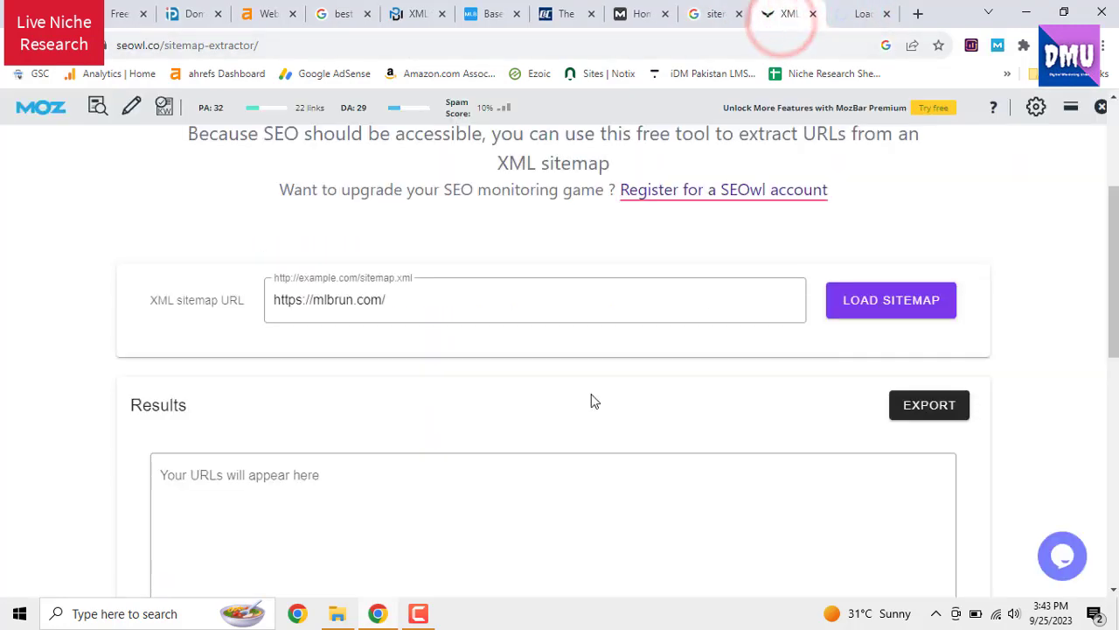
scroll(591, 393, "down", 3)
scroll(717, 218, "up", 3)
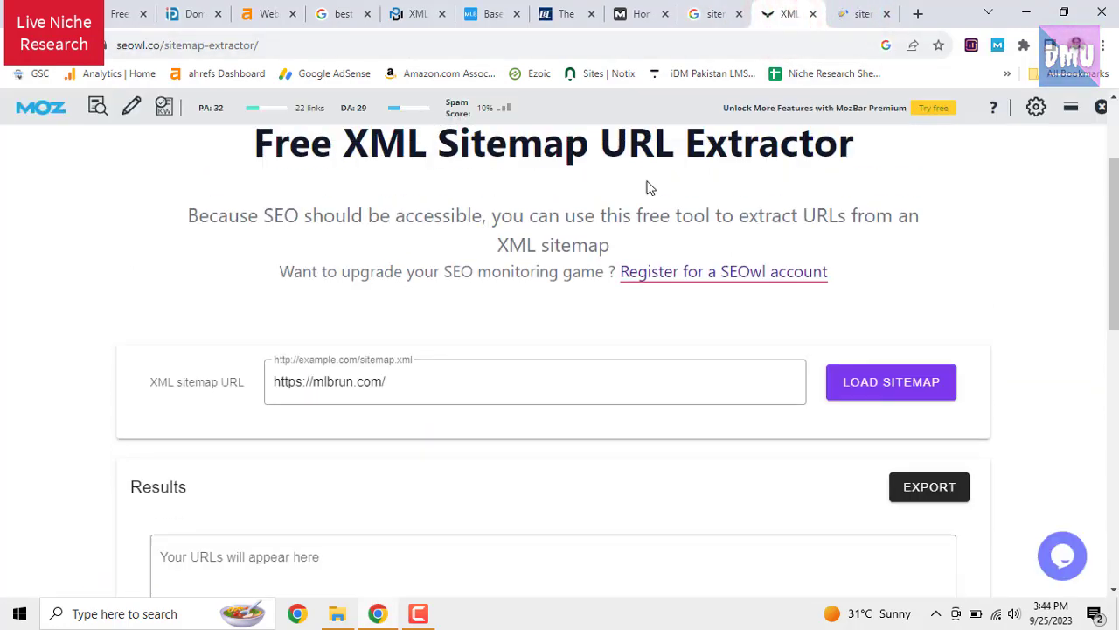
left_click(812, 14)
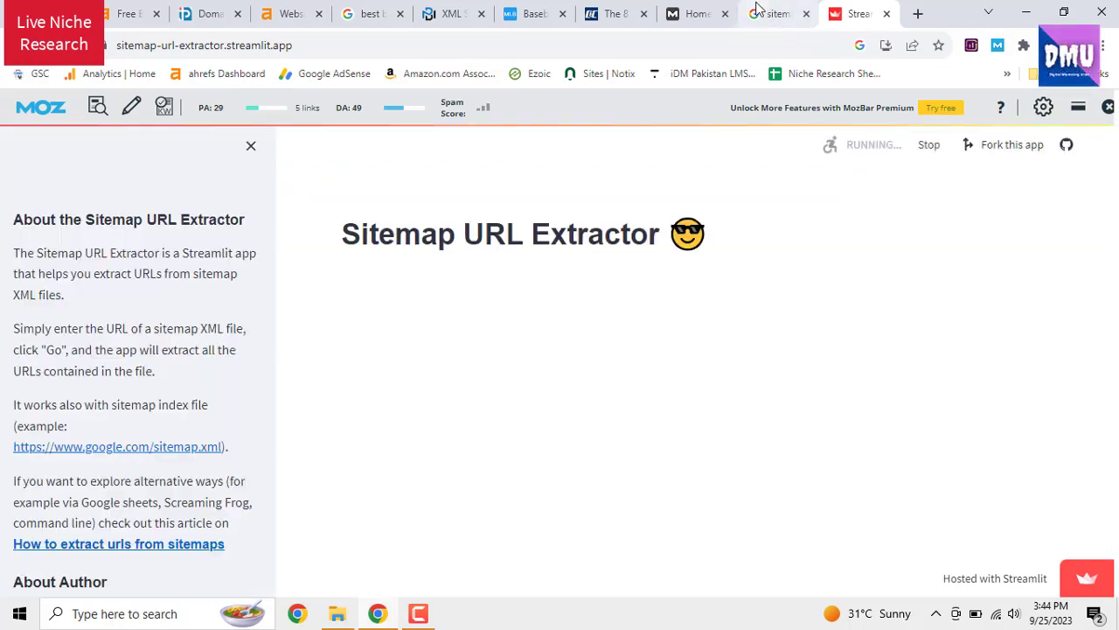
right_click(424, 303)
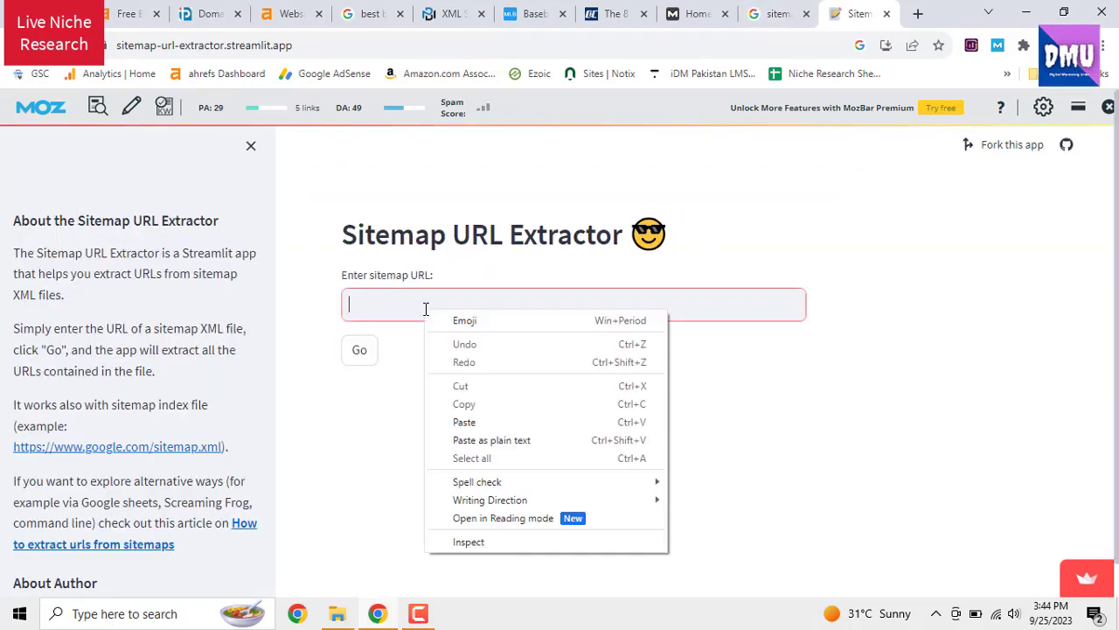
left_click(482, 436)
left_click(355, 359)
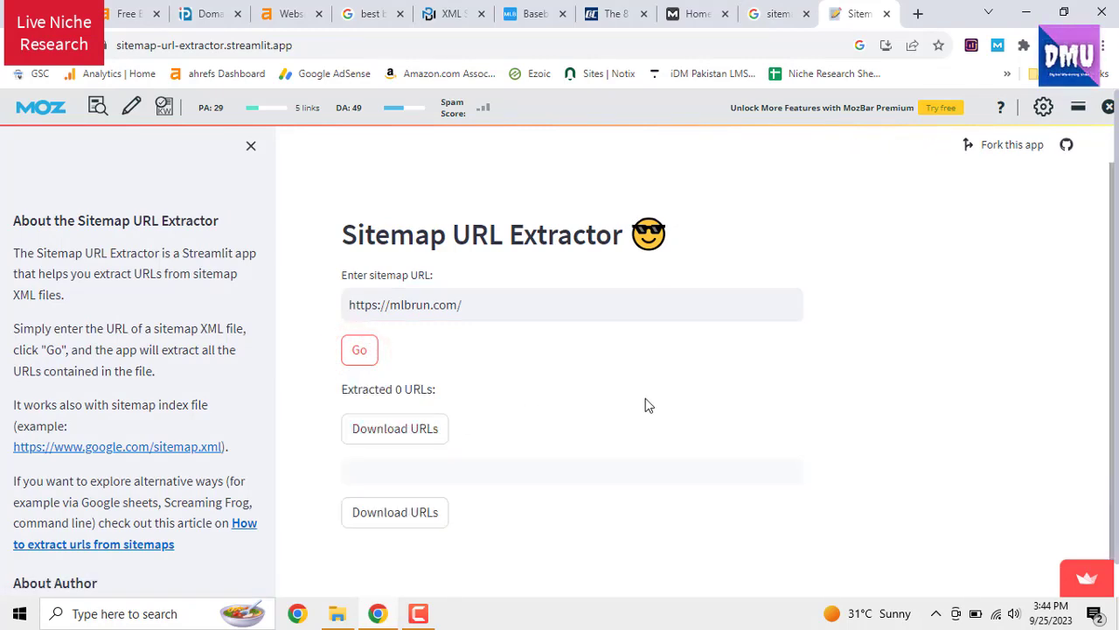
scroll(647, 404, "down", 3)
scroll(647, 402, "up", 3)
left_click(888, 15)
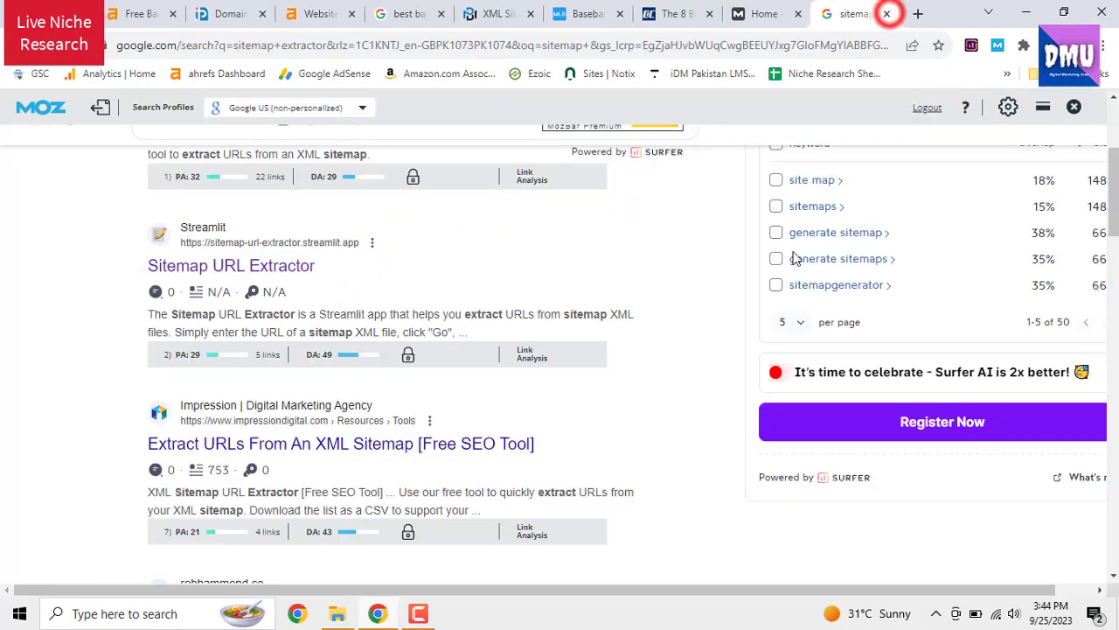
Return to the DMU Work Sheet and view the first columns of the Competition in SEO sheet
scroll(624, 325, "up", 3)
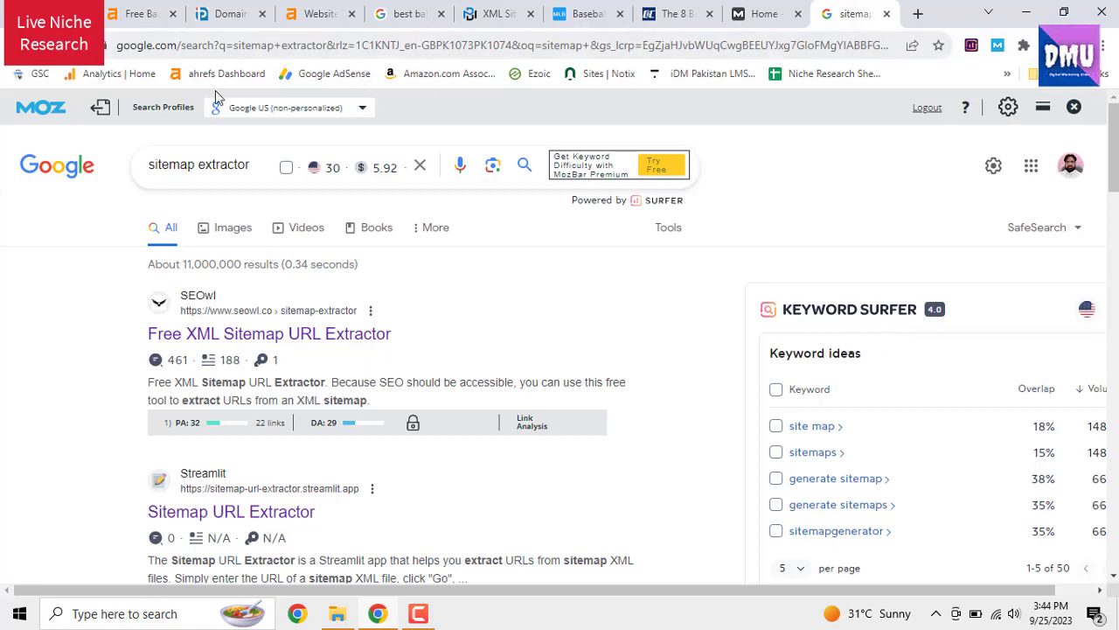
left_click(61, 15)
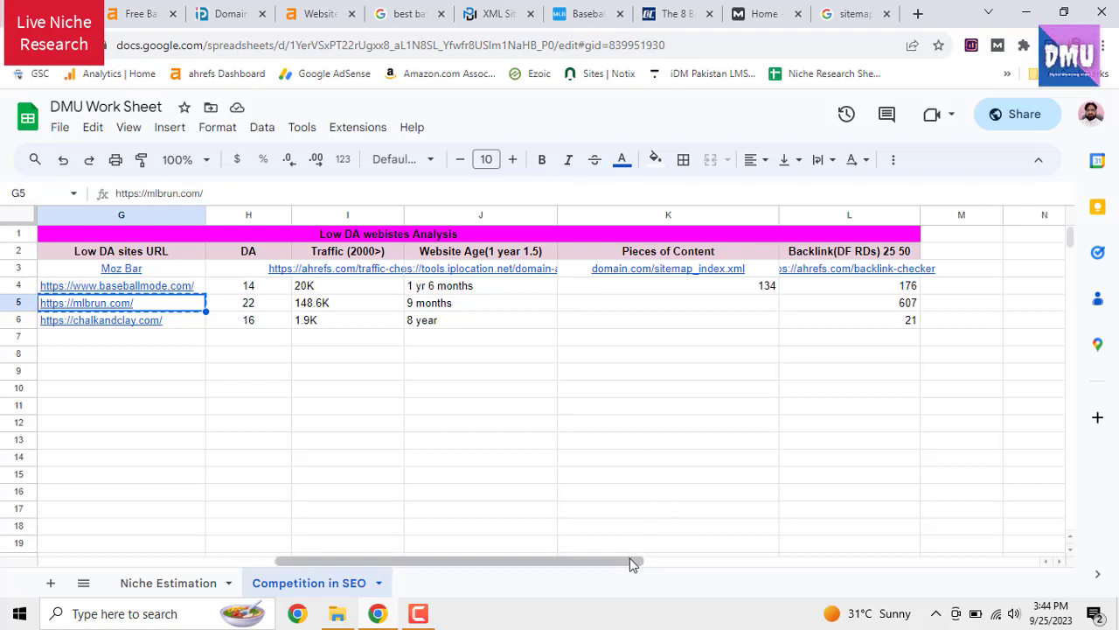
left_click_drag(633, 563, 402, 564)
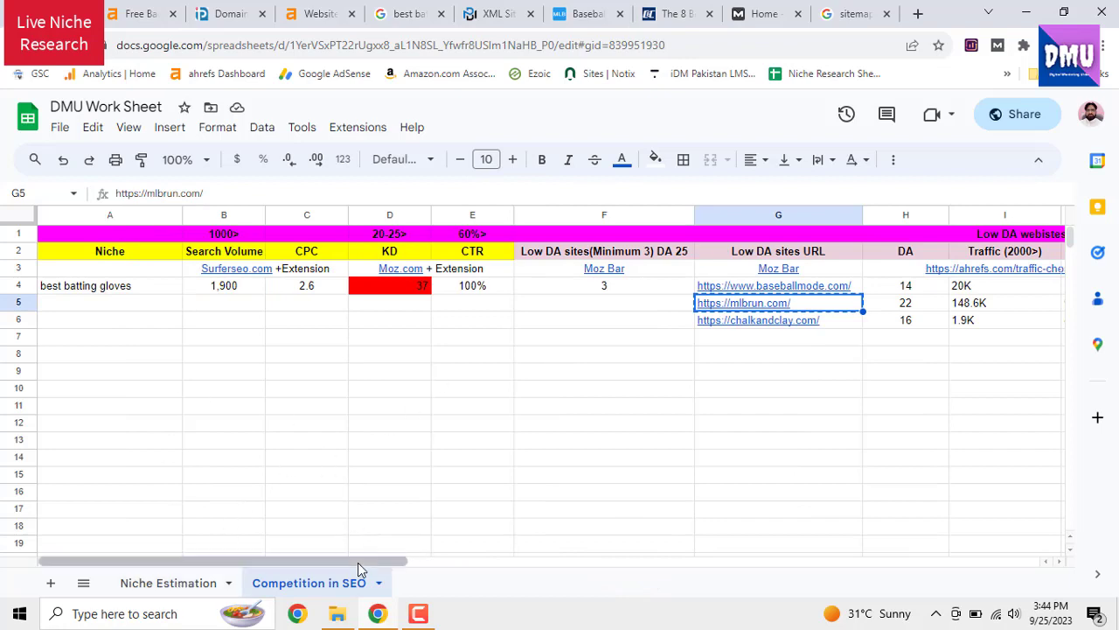
left_click_drag(358, 562, 307, 542)
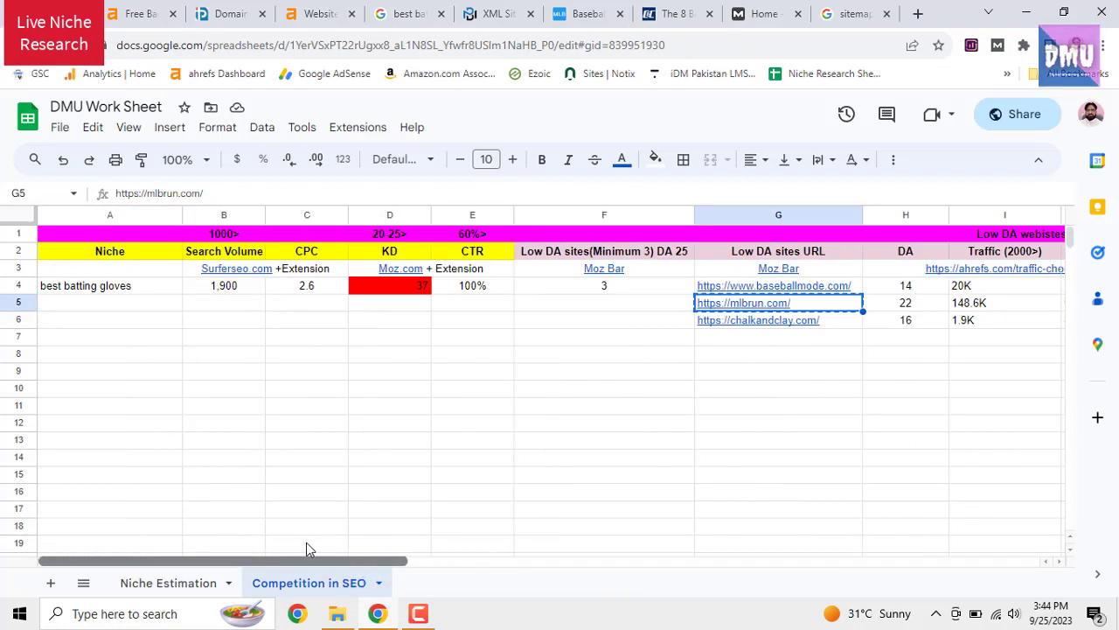
Review the niche data in A3:K8 of the Niche Estimation sheet and return to the Competition in SEO sheet
left_click(186, 583)
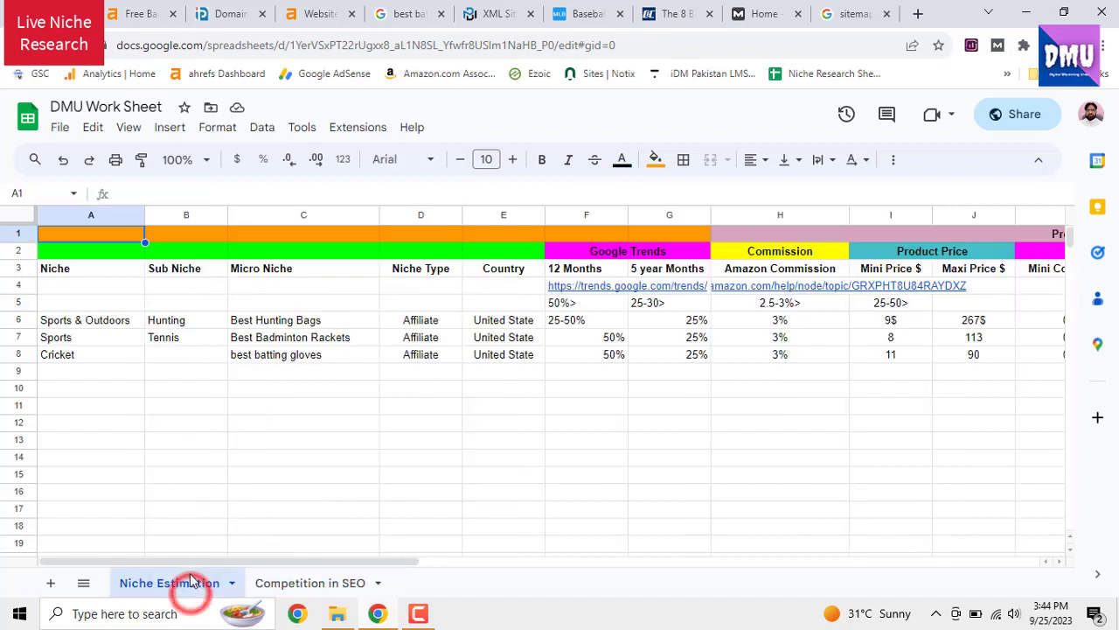
left_click(320, 560)
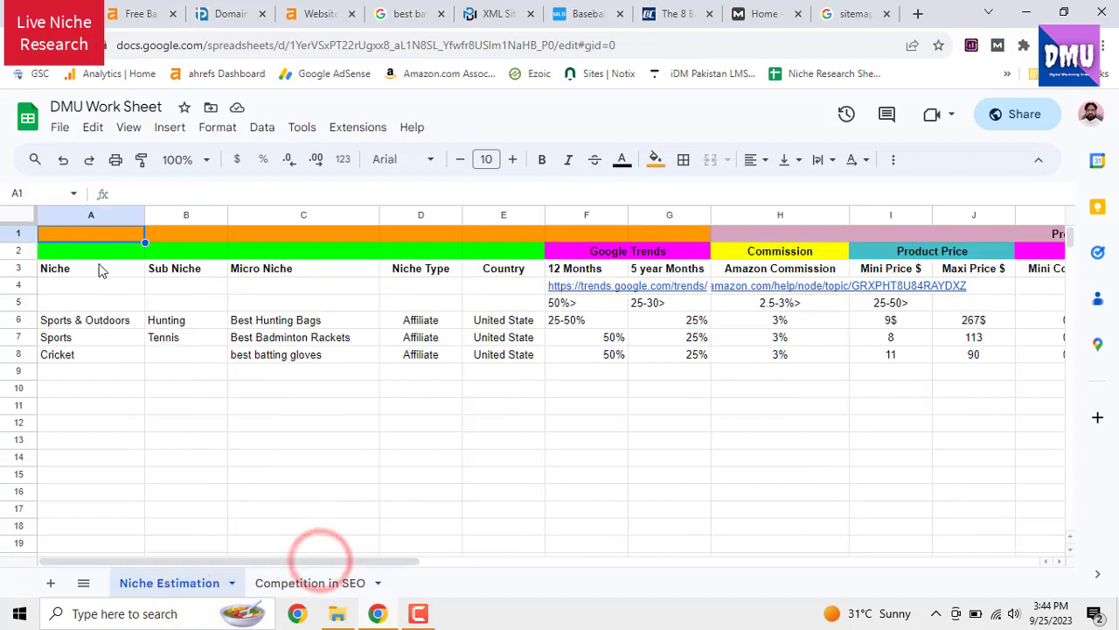
left_click_drag(92, 267, 1067, 359)
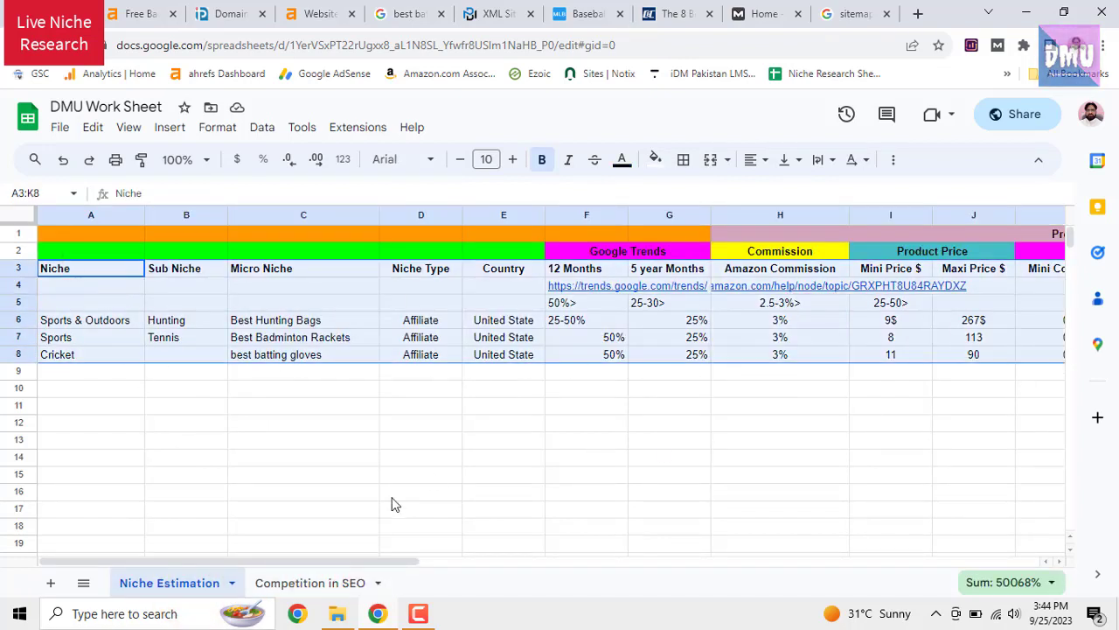
left_click(323, 583)
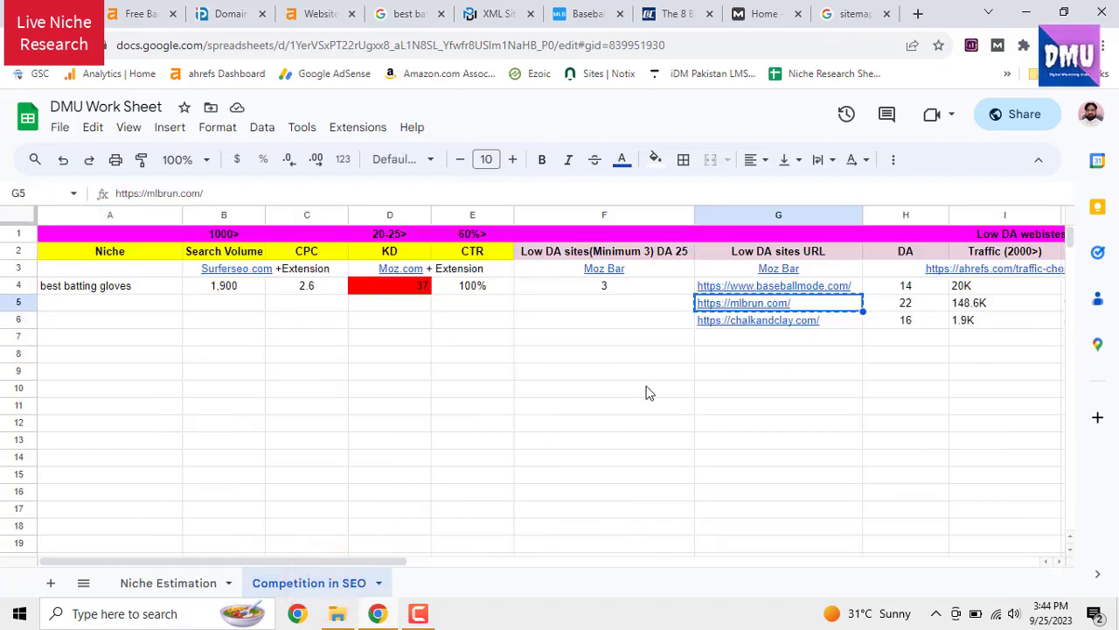